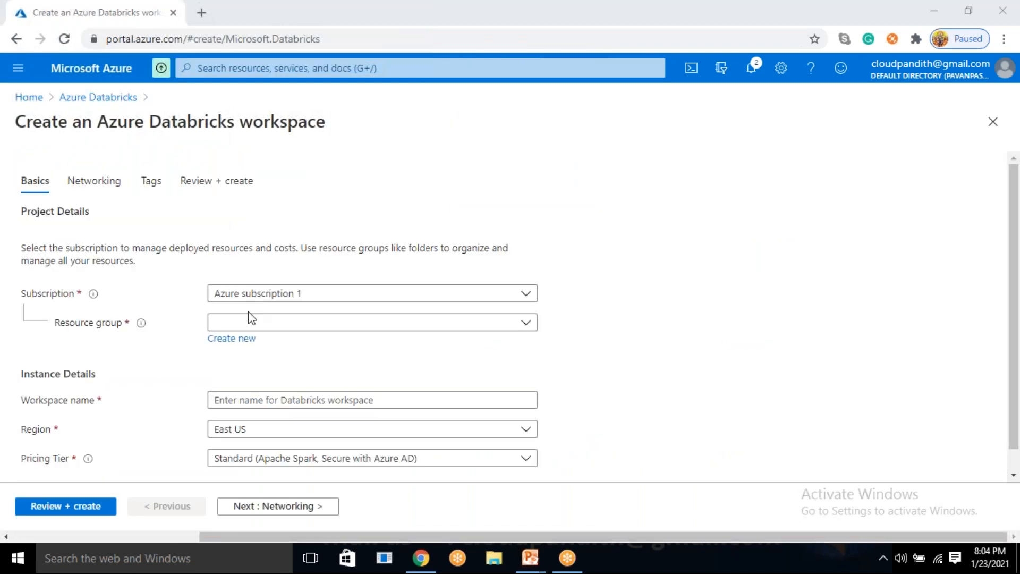
Create a new resource group named cloudpandith-Databricks-Master-Program for the Databricks workspace.
{"action": "left_click", "coordinate": [251, 324]}
{"action": "left_click", "coordinate": [142, 367]}
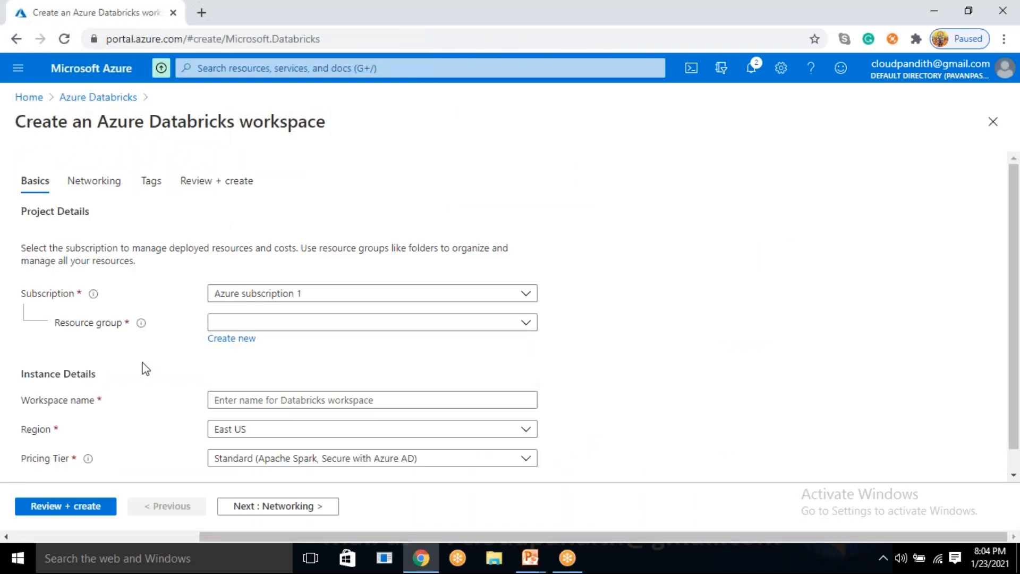
{"action": "left_click", "coordinate": [214, 339]}
{"action": "type", "text": "cdlo"}
{"action": "key", "text": "BackSpace"}
{"action": "key", "text": "BackSpace"}
{"action": "key", "text": "BackSpace"}
{"action": "type", "text": "cd"}
{"action": "key", "text": "BackSpace"}
{"action": "type", "text": "loudp"}
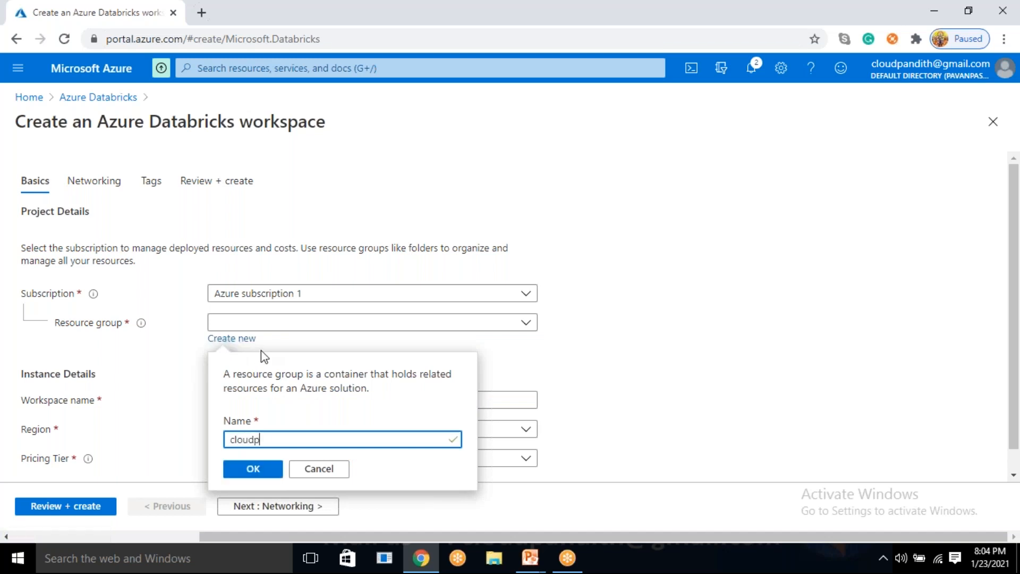
{"action": "type", "text": "andith-Databricks-Master-Progra"}
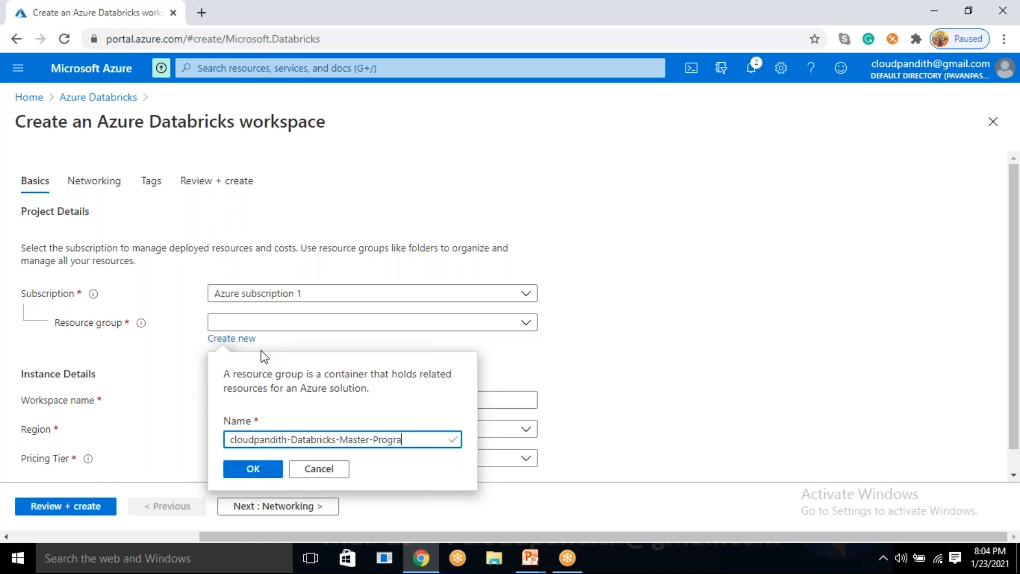
{"action": "type", "text": "m"}
{"action": "left_click", "coordinate": [249, 470]}
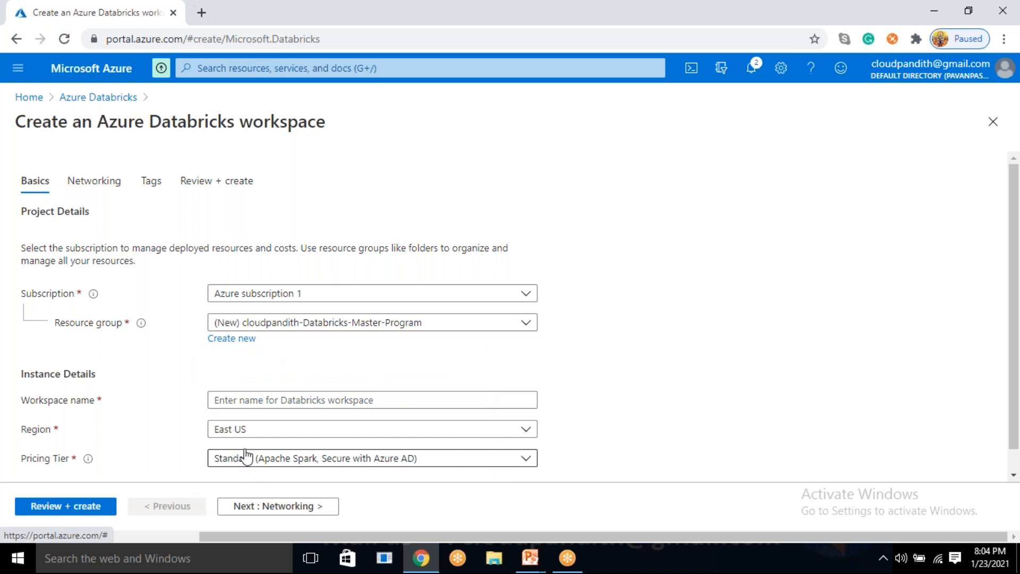
Name the workspace cloudpandithadb, keep the East US region and Standard pricing tier, and submit it for creation.
{"action": "left_click", "coordinate": [242, 403]}
{"action": "type", "text": "cloudpandithadb"}
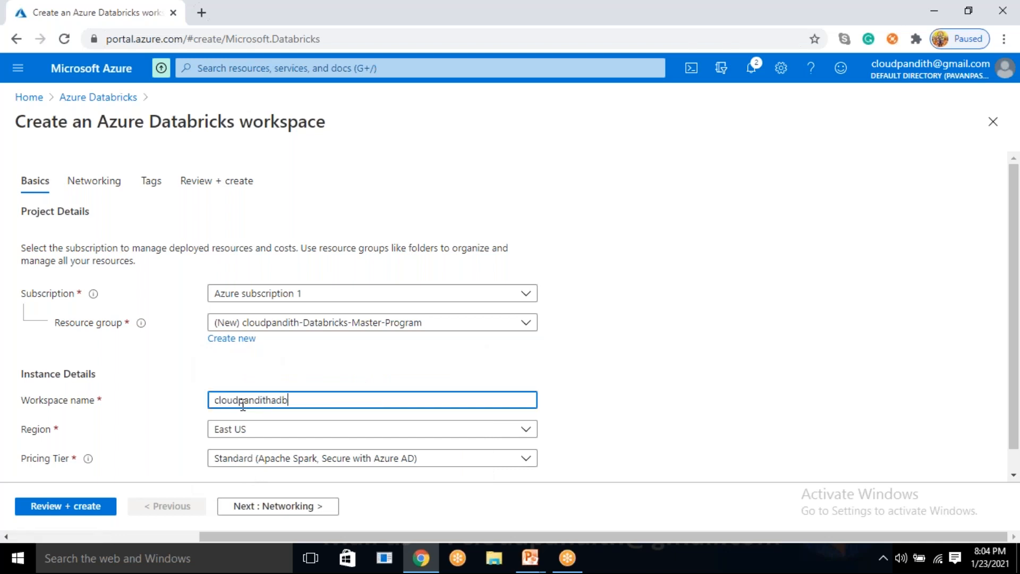
{"action": "scroll", "coordinate": [298, 441], "scroll_direction": "down", "scroll_amount": 1}
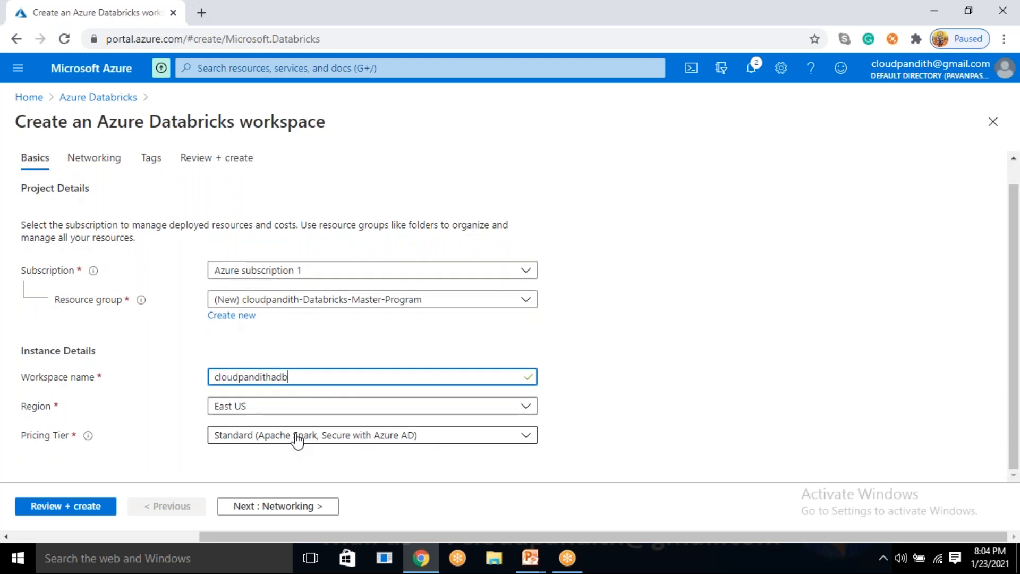
{"action": "left_click", "coordinate": [82, 508]}
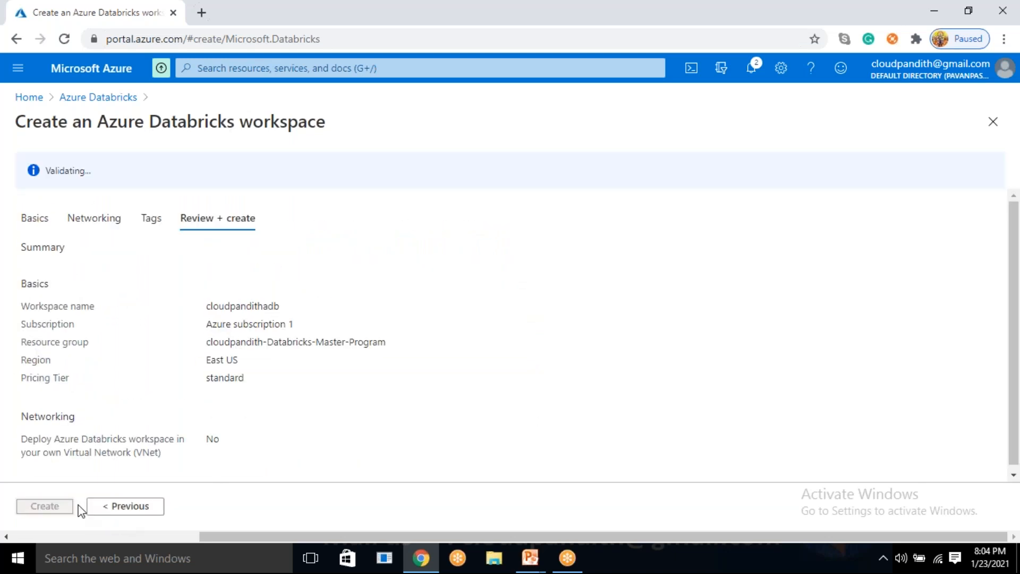
{"action": "left_click", "coordinate": [48, 508]}
Open the Azure portal home page in a new browser tab.
{"action": "left_click", "coordinate": [201, 12]}
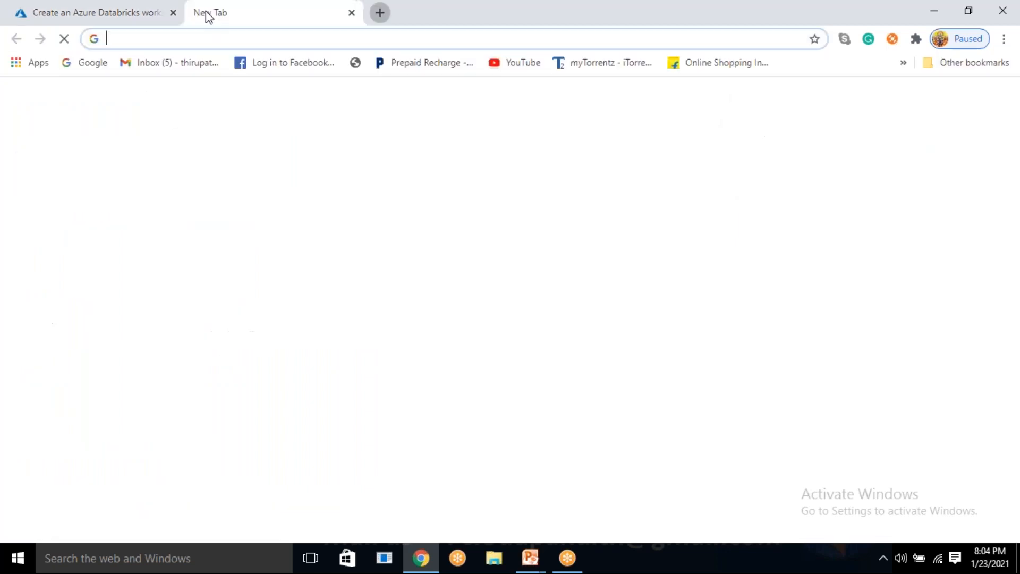
{"action": "type", "text": "porta"}
{"action": "key", "text": "Return"}
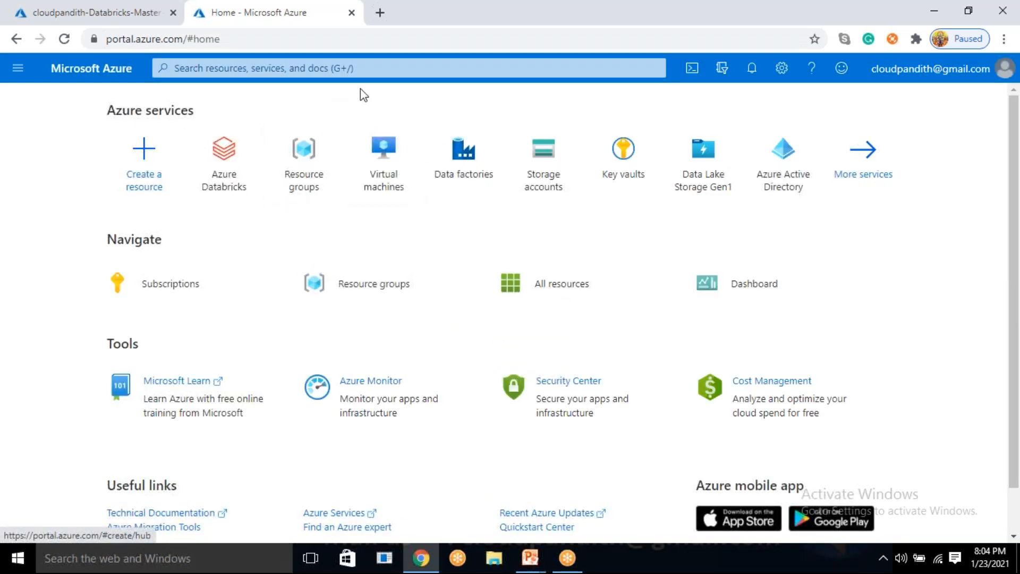
Search for the Data factories service and start creating a new data factory.
{"action": "left_click", "coordinate": [296, 66]}
{"action": "type", "text": "d"}
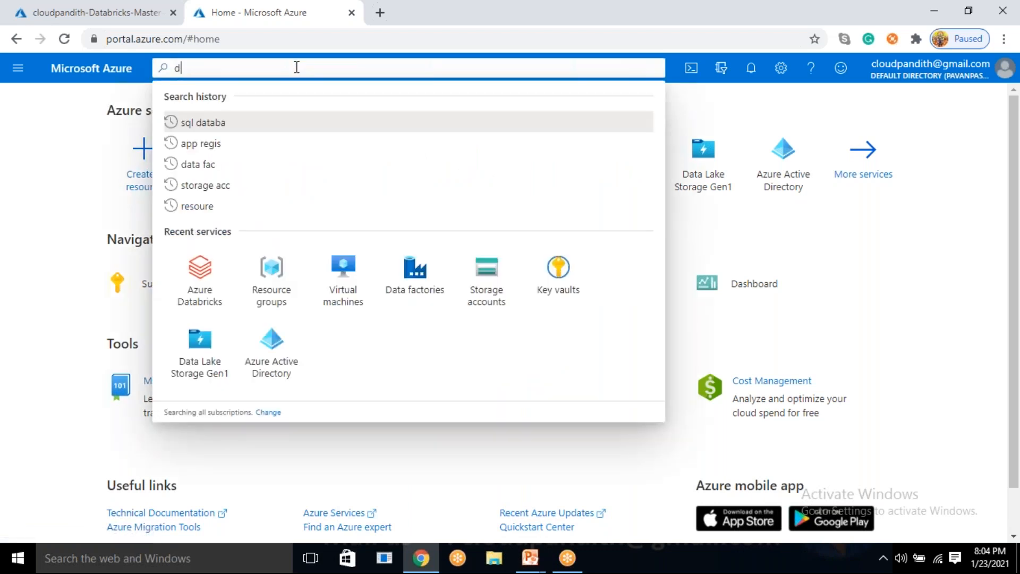
{"action": "type", "text": "ata fact"}
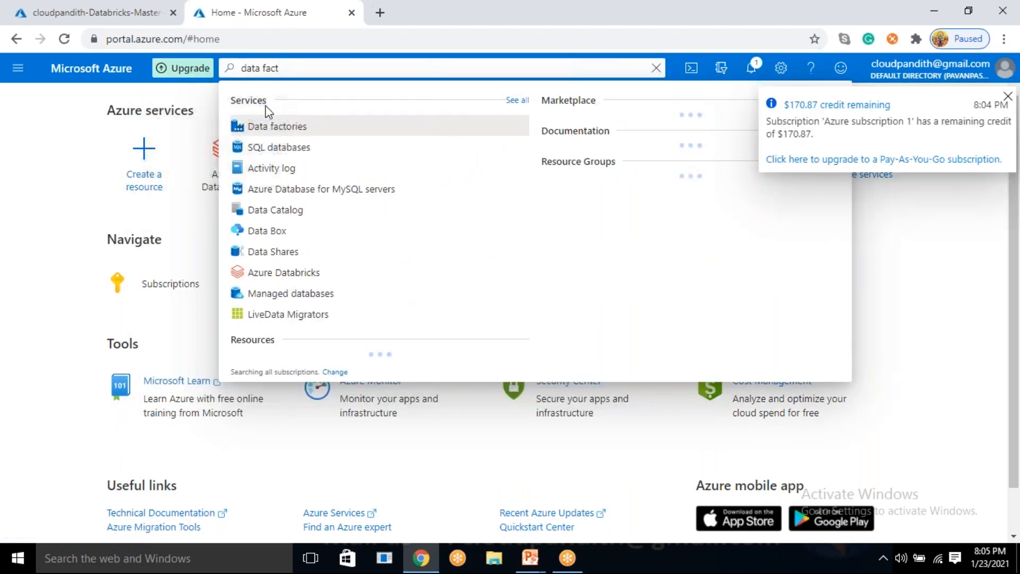
{"action": "left_click", "coordinate": [281, 136]}
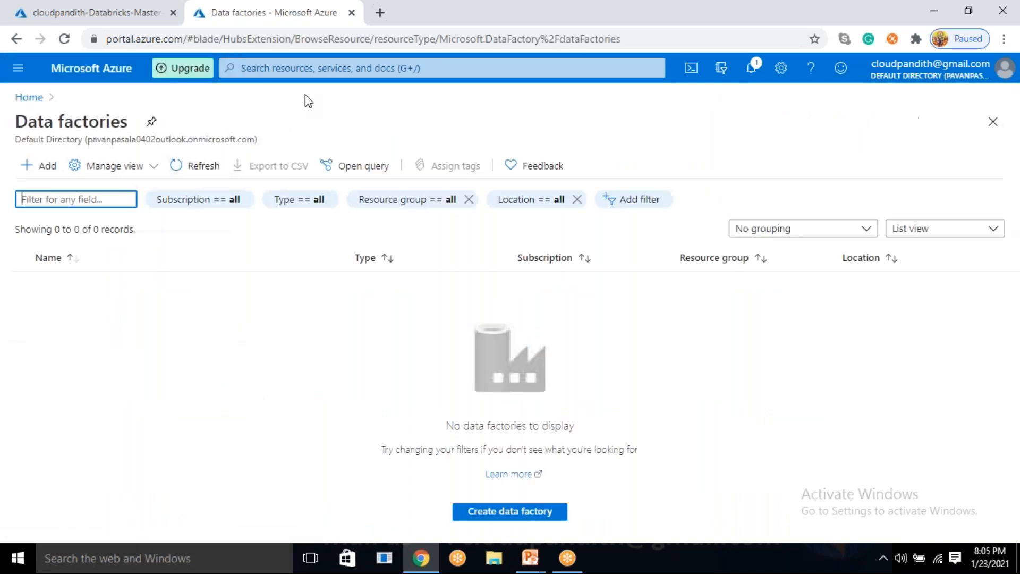
{"action": "left_click", "coordinate": [41, 167]}
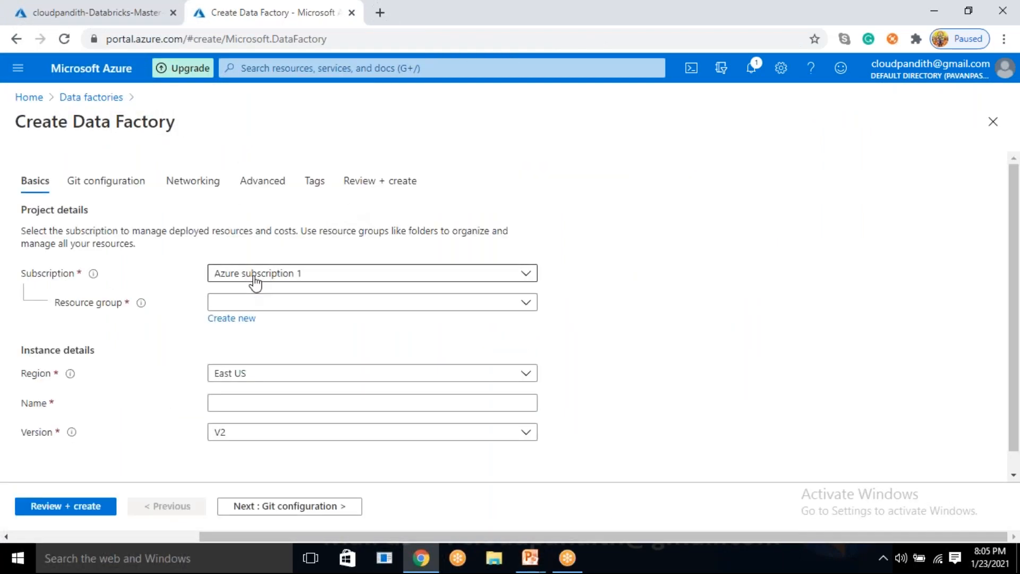
Assign the data factory to the cloudpandith-Databricks-Master-Program resource group and enter cloudpandithadf0123 as its name.
{"action": "left_click", "coordinate": [226, 303]}
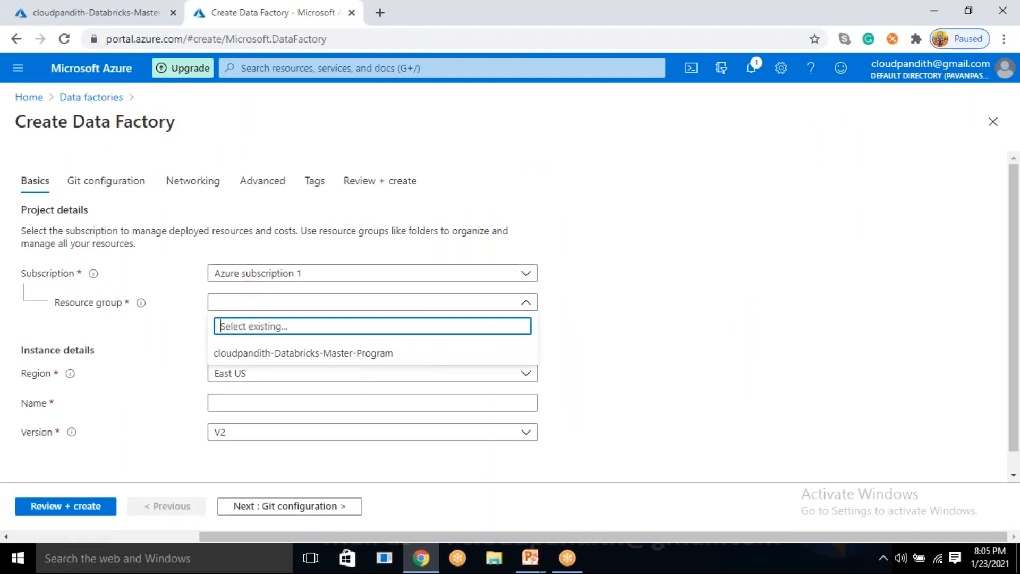
{"action": "left_click", "coordinate": [264, 353]}
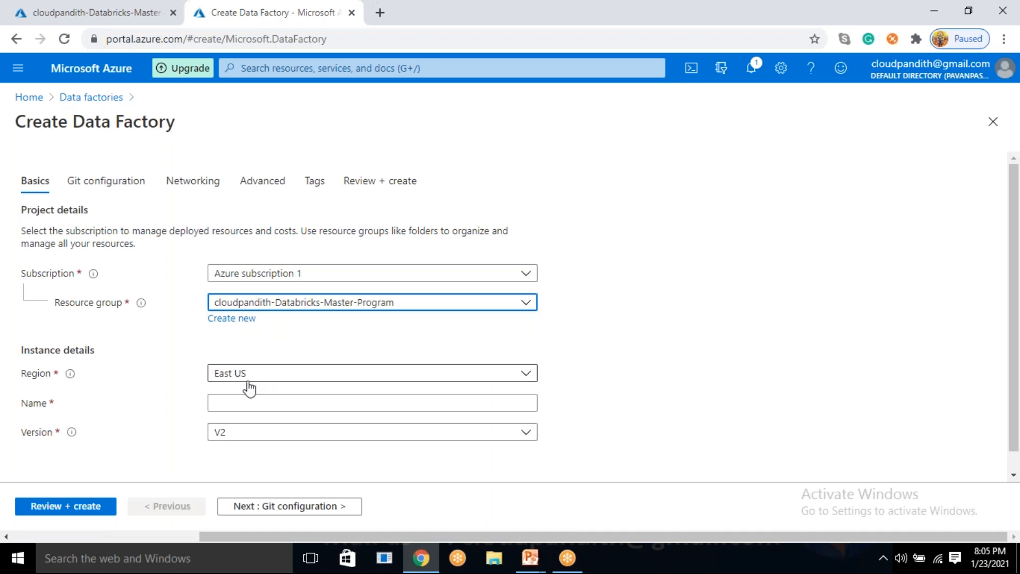
{"action": "left_click", "coordinate": [226, 407]}
{"action": "type", "text": "cl"}
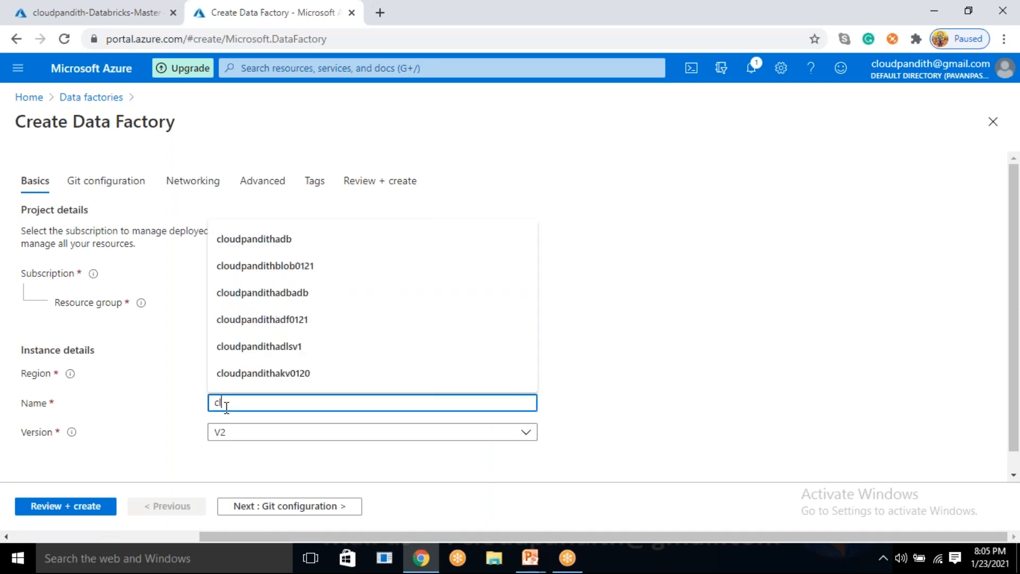
{"action": "type", "text": "oudpandithadf"}
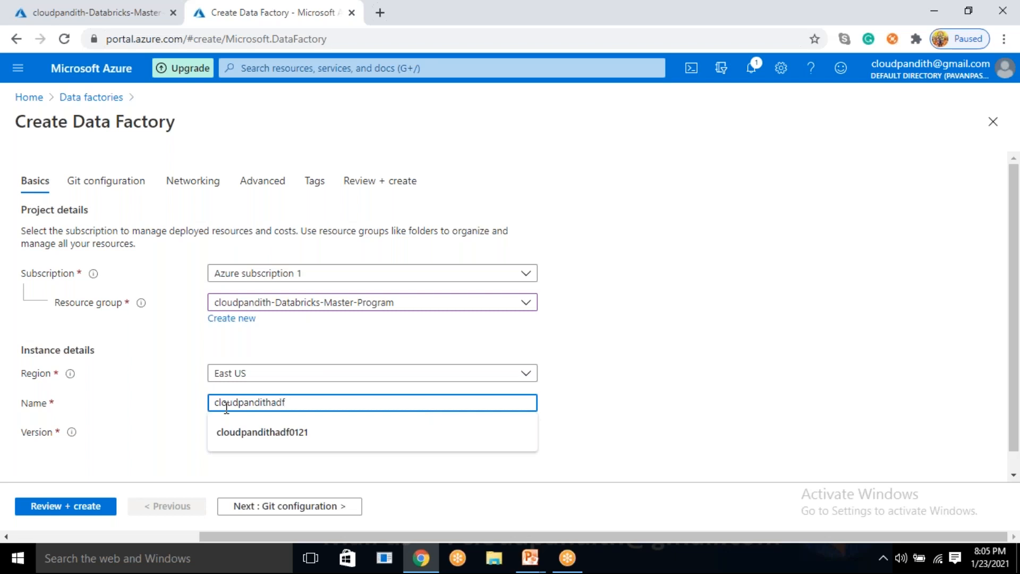
{"action": "type", "text": "0123"}
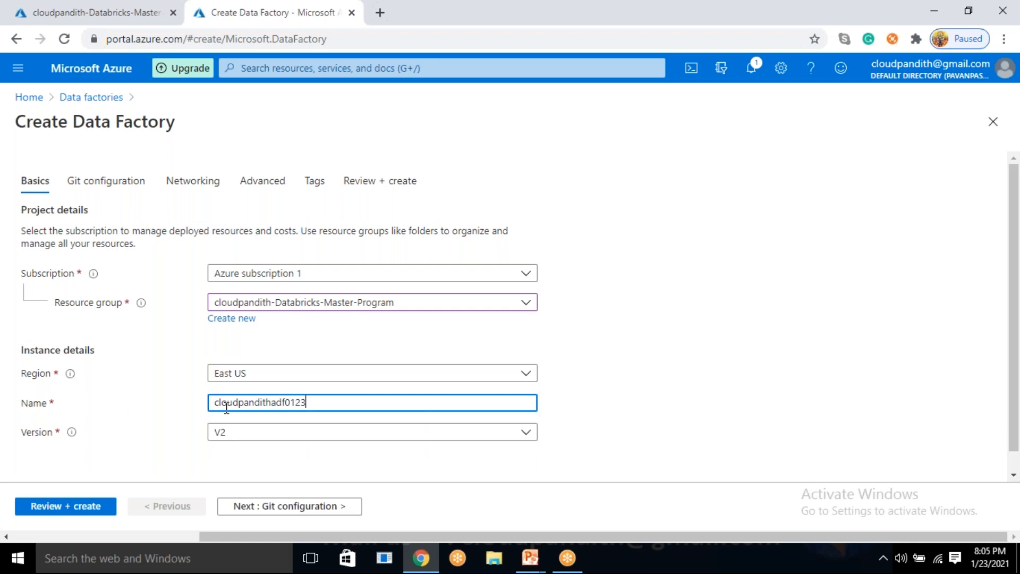
{"action": "left_click", "coordinate": [653, 399]}
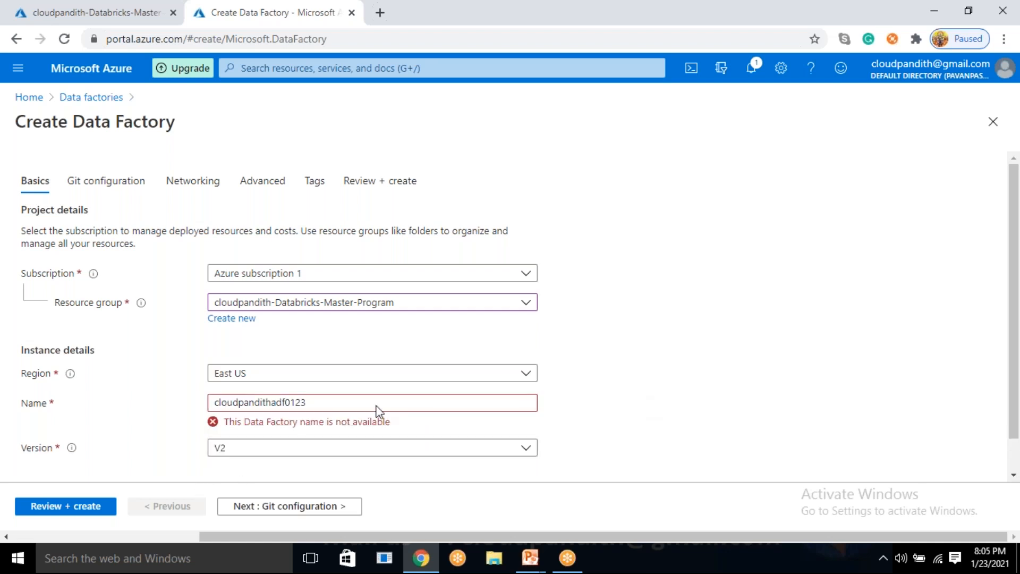
Set the data factory to configure Git later, review it, and submit it for creation.
{"action": "left_click", "coordinate": [260, 505]}
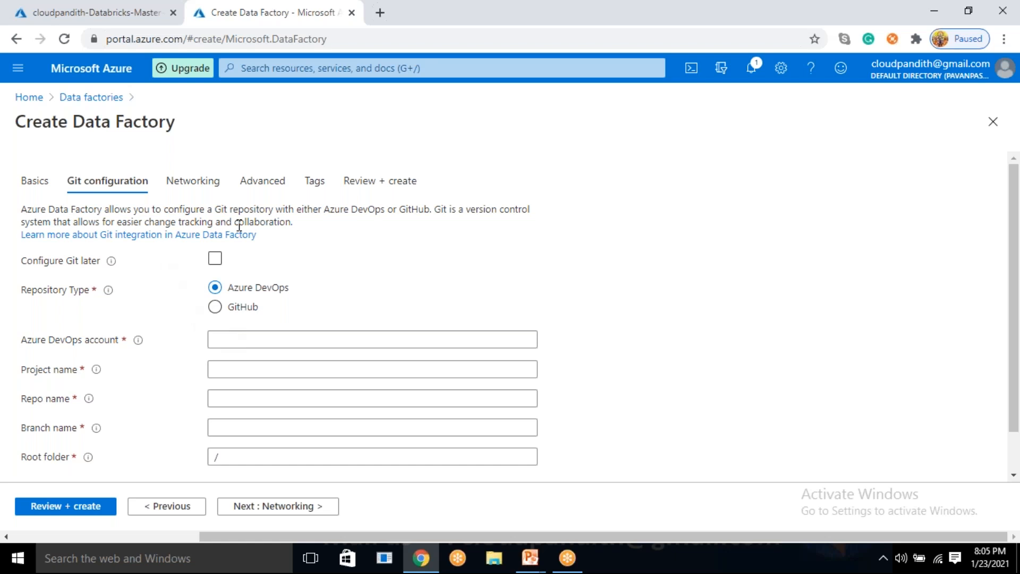
{"action": "left_click", "coordinate": [215, 260]}
{"action": "left_click", "coordinate": [215, 262]}
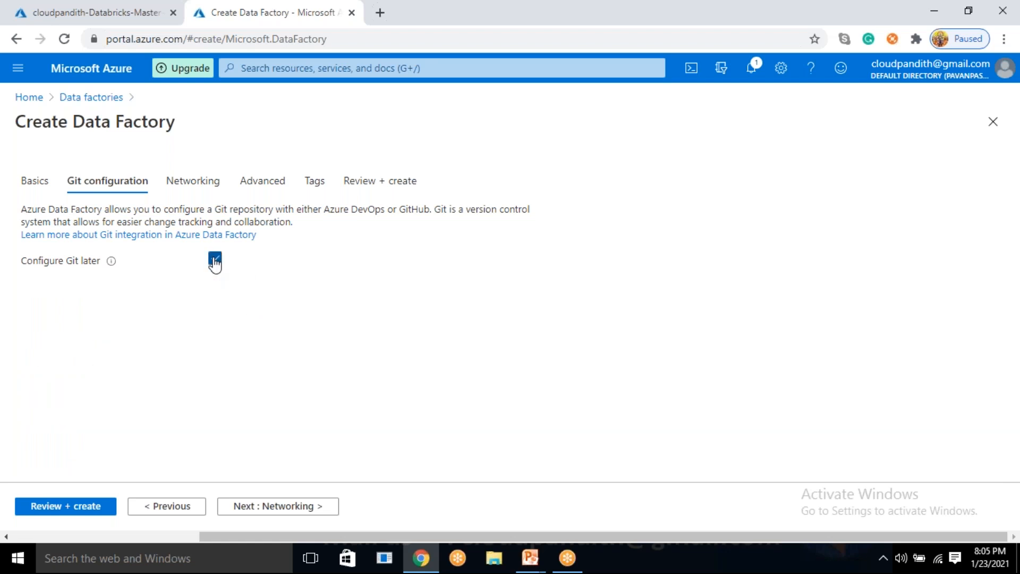
{"action": "left_click", "coordinate": [79, 510]}
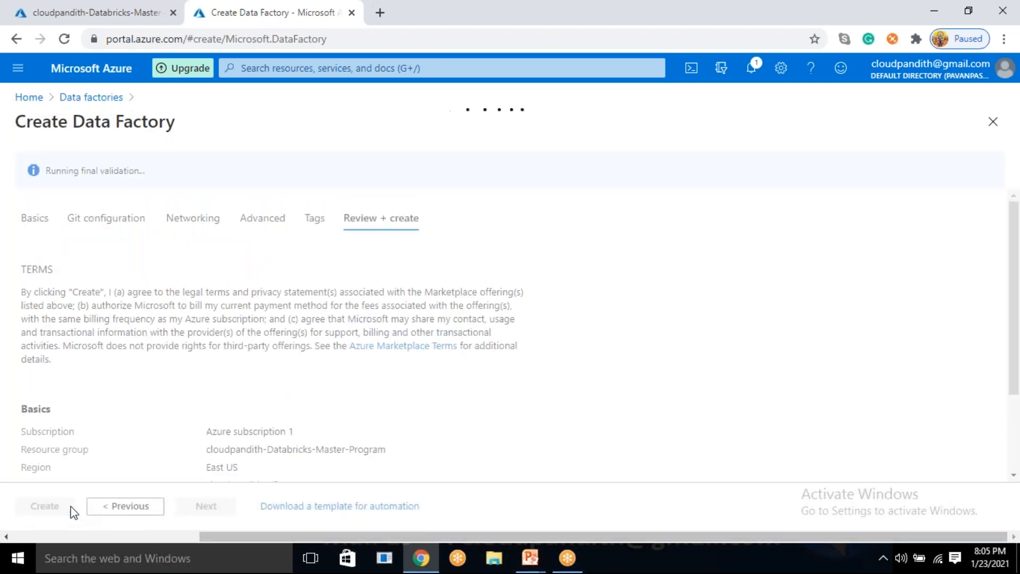
{"action": "left_click", "coordinate": [64, 509]}
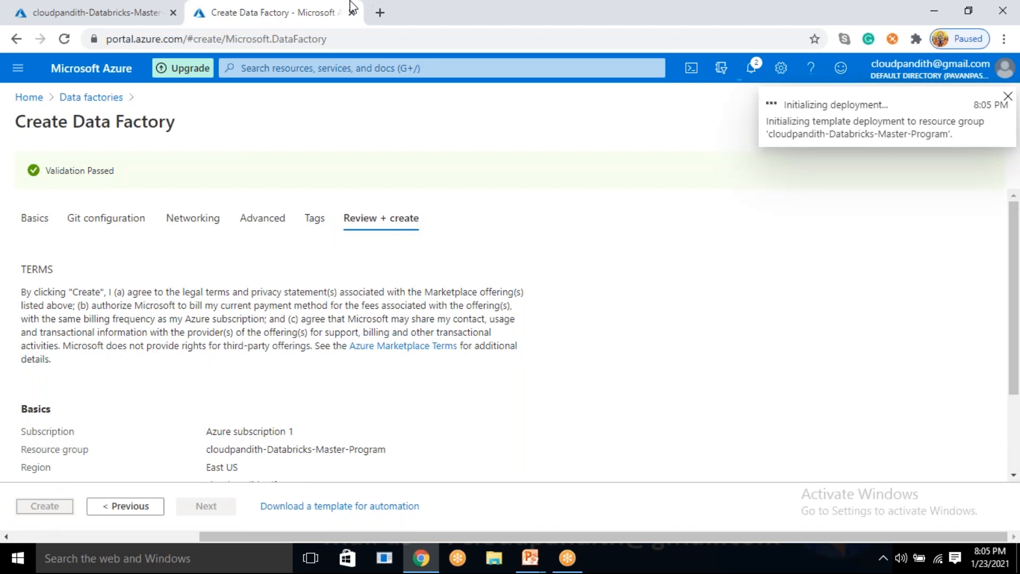
Open the Azure portal in another new browser tab and start creating a storage account.
{"action": "left_click", "coordinate": [378, 13]}
{"action": "type", "text": "porta"}
{"action": "key", "text": "Return"}
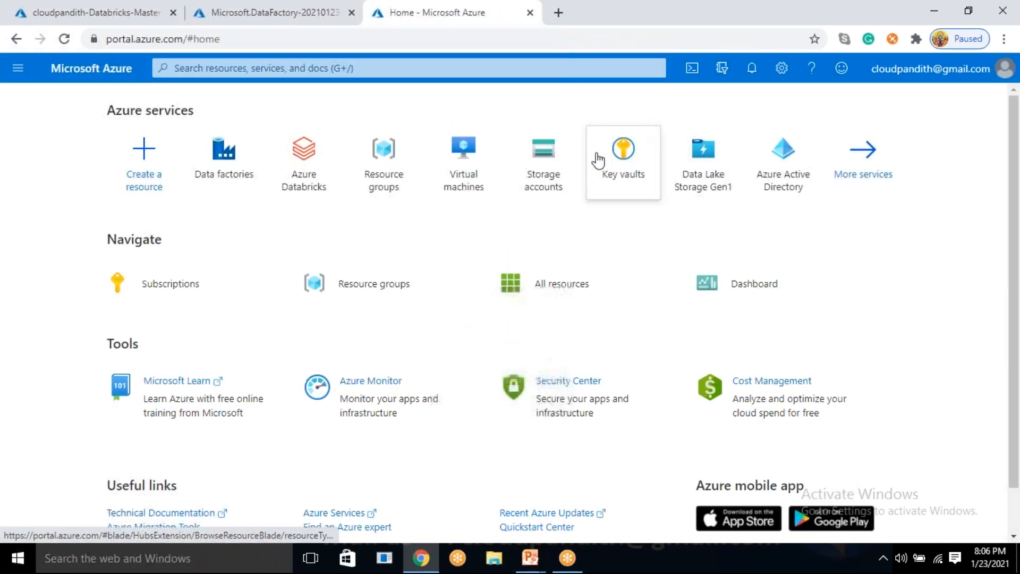
{"action": "left_click", "coordinate": [529, 162]}
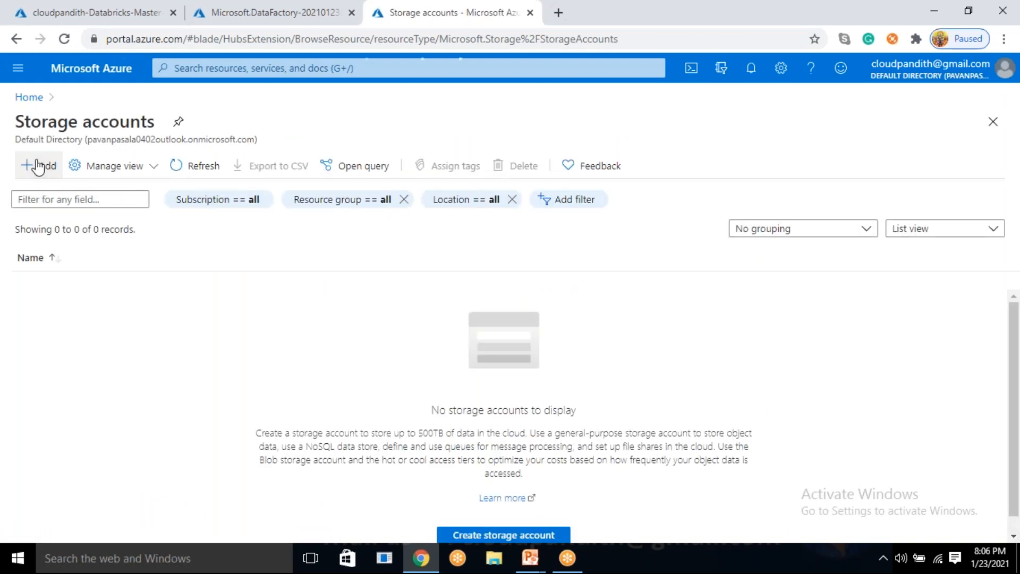
{"action": "left_click", "coordinate": [38, 167]}
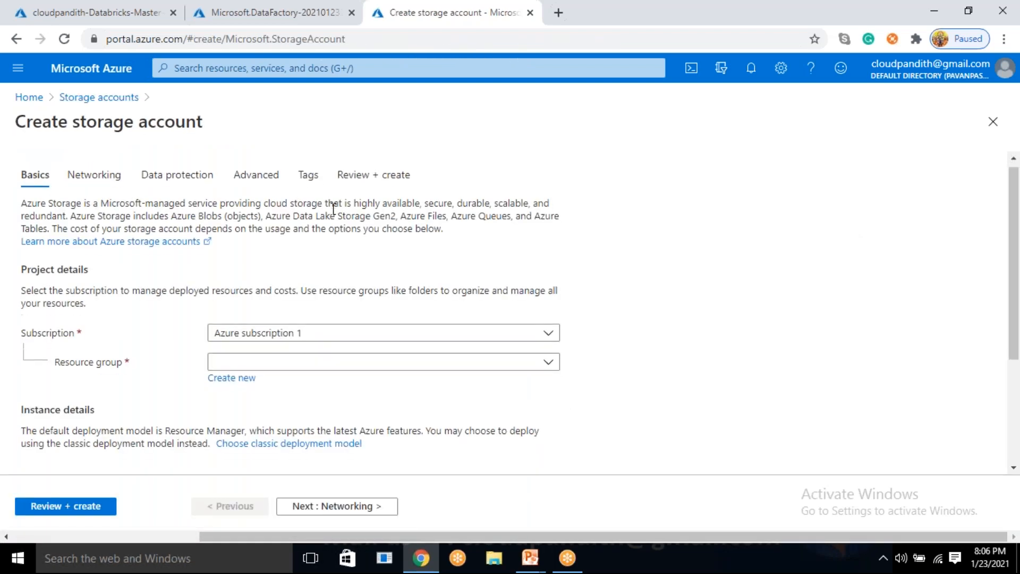
Assign the storage account to the cloudpandith-Databricks-Master-Program resource group and enter the name cloudpandithadlsv2store.
{"action": "scroll", "coordinate": [333, 208], "scroll_direction": "down", "scroll_amount": 1}
{"action": "left_click", "coordinate": [291, 295]}
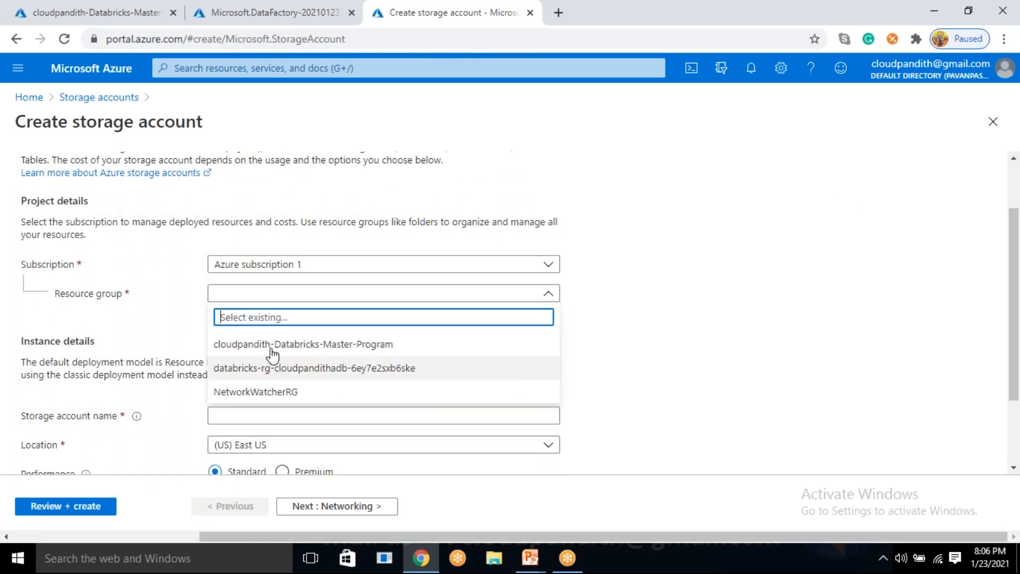
{"action": "left_click", "coordinate": [273, 345]}
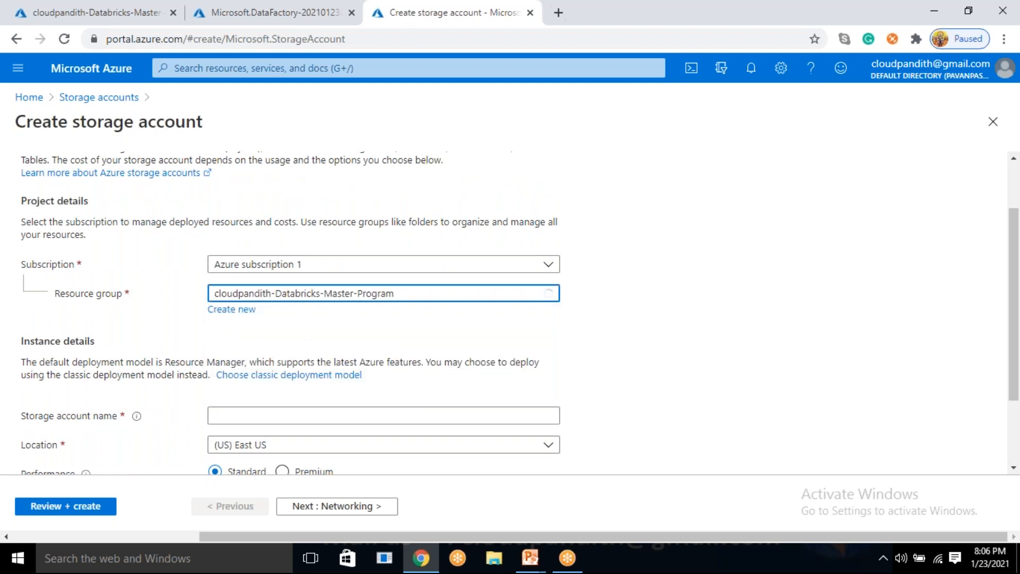
{"action": "scroll", "coordinate": [273, 348], "scroll_direction": "down", "scroll_amount": 2}
{"action": "left_click", "coordinate": [281, 309]}
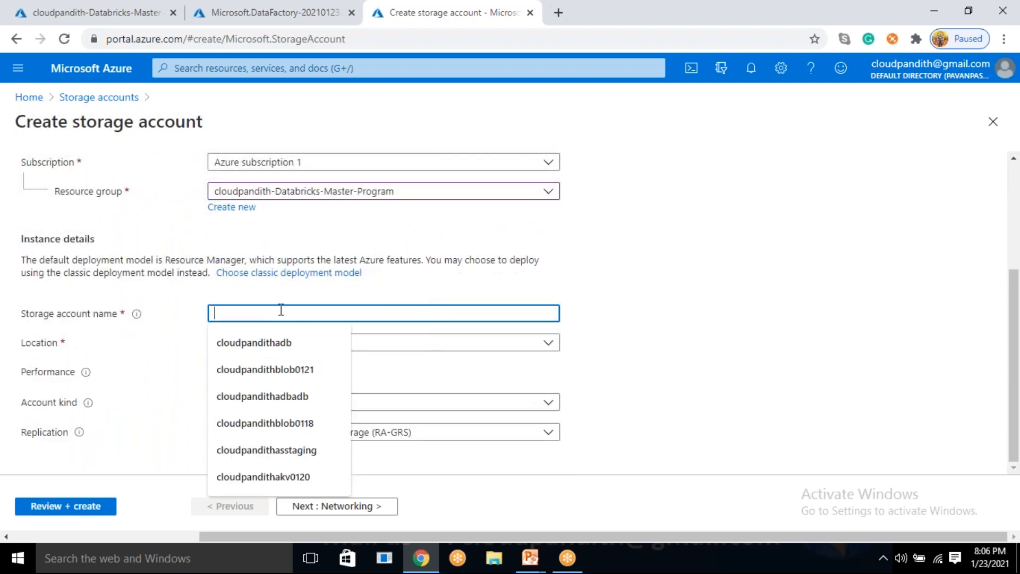
{"action": "type", "text": "cloudpandithadlsv2store"}
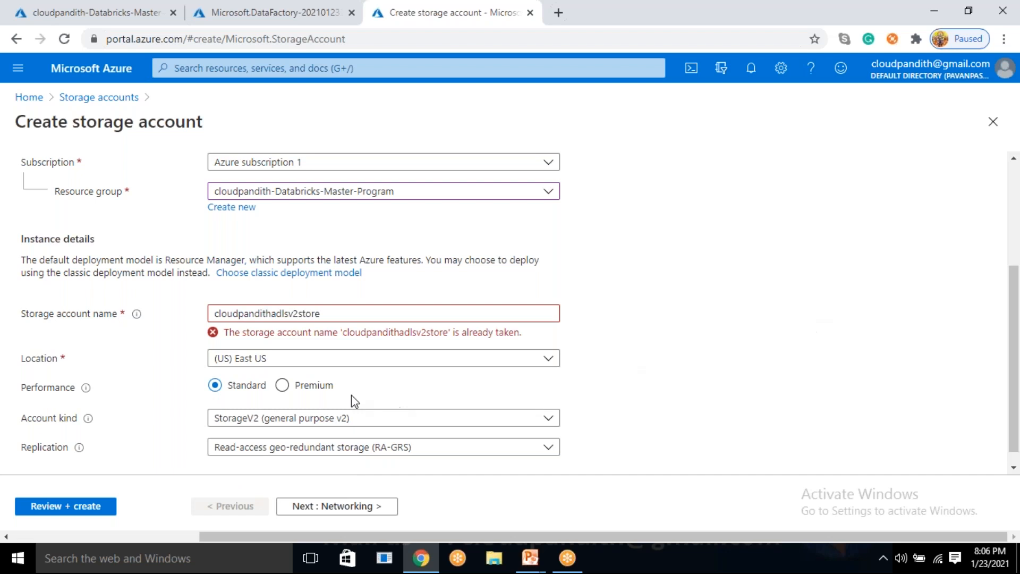
Shorten the storage account name to cloudpandithadlsv2.
{"action": "left_click", "coordinate": [331, 312]}
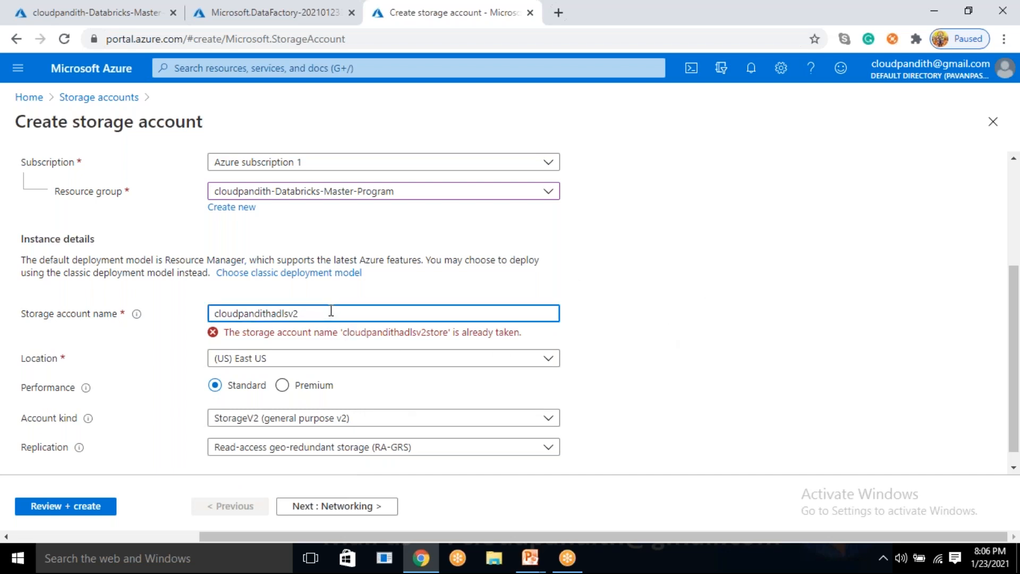
{"action": "left_click", "coordinate": [626, 315]}
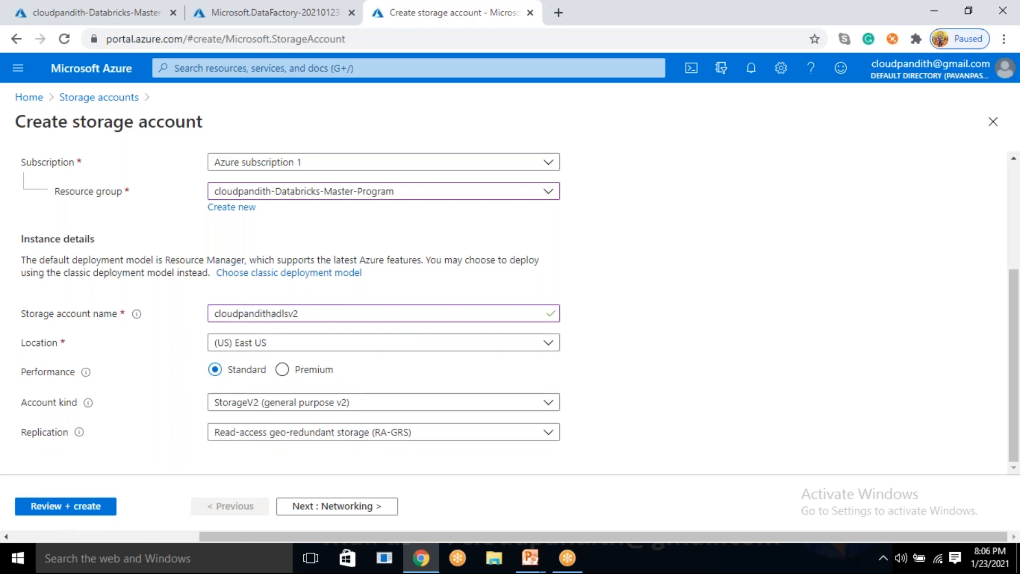
Enable the Data Lake Storage Gen2 hierarchical namespace with default networking and data protection, and submit the storage account for creation.
{"action": "left_click", "coordinate": [341, 506]}
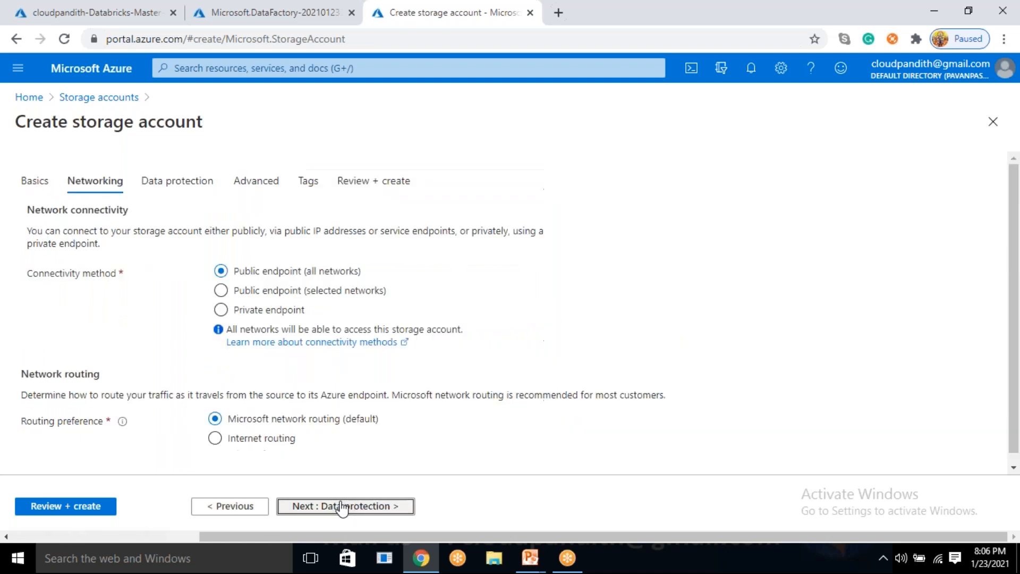
{"action": "left_click", "coordinate": [341, 505]}
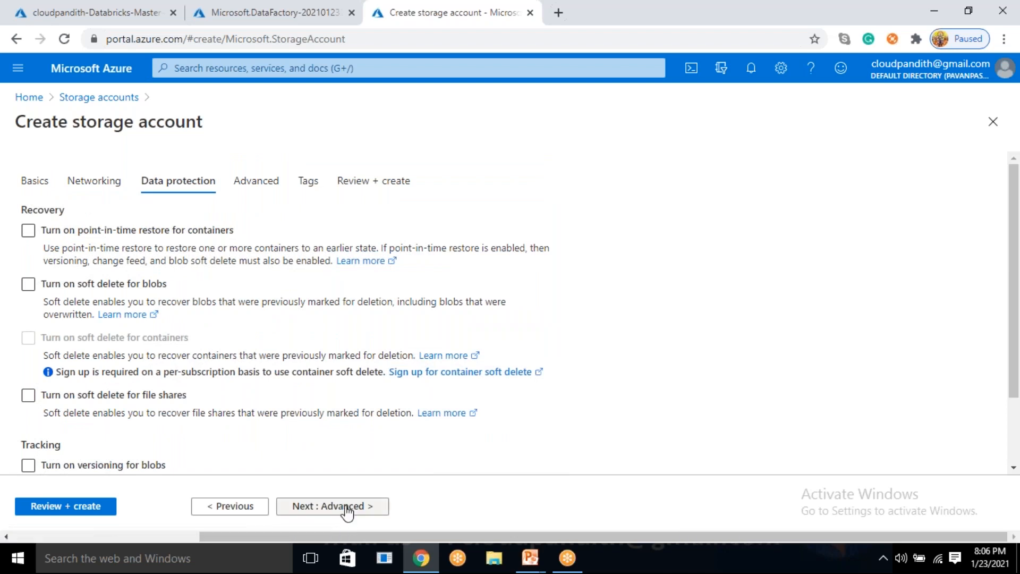
{"action": "left_click", "coordinate": [347, 508]}
{"action": "scroll", "coordinate": [283, 330], "scroll_direction": "down", "scroll_amount": 4}
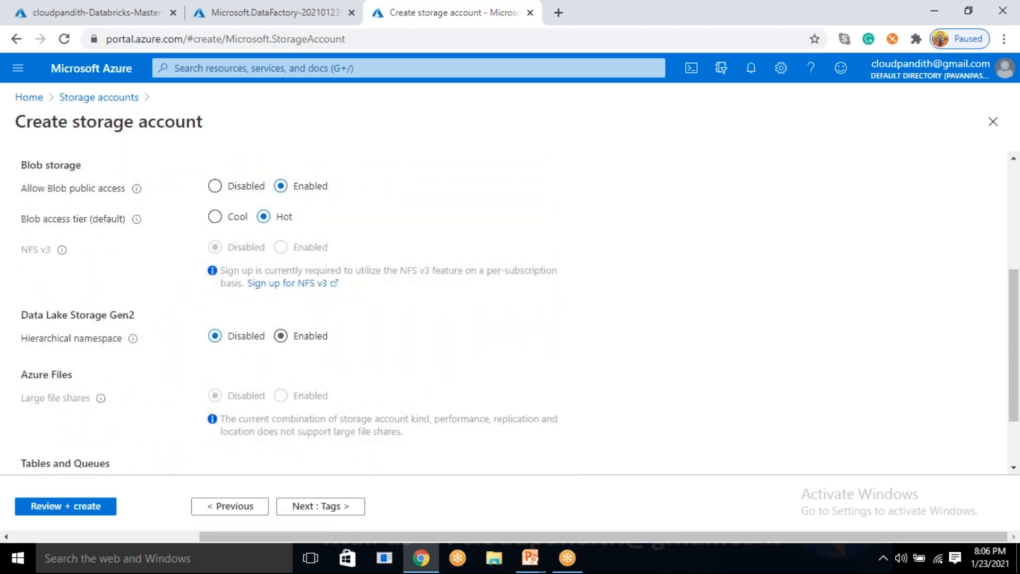
{"action": "left_click", "coordinate": [284, 344]}
{"action": "left_click", "coordinate": [72, 499]}
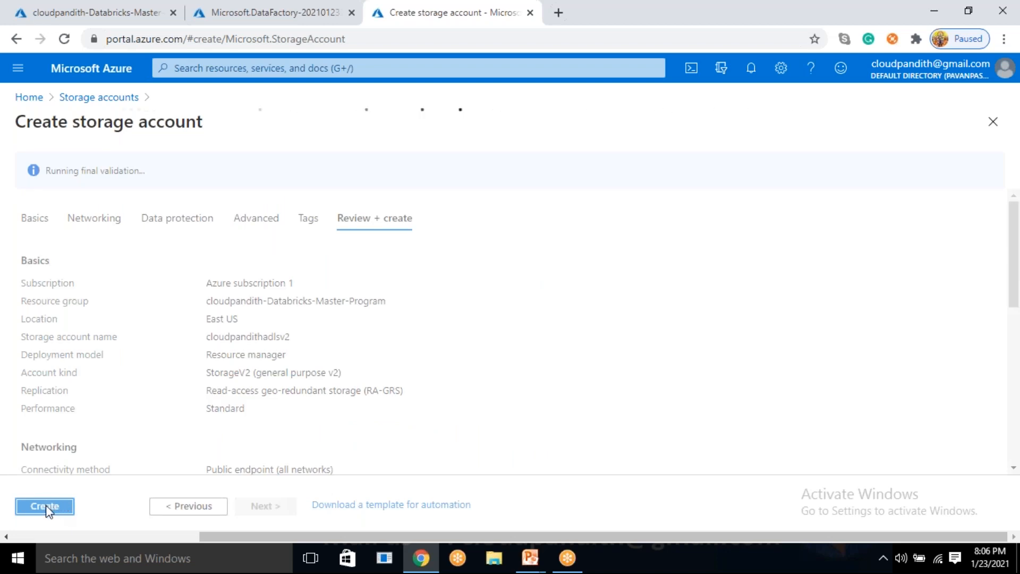
{"action": "left_click", "coordinate": [46, 504]}
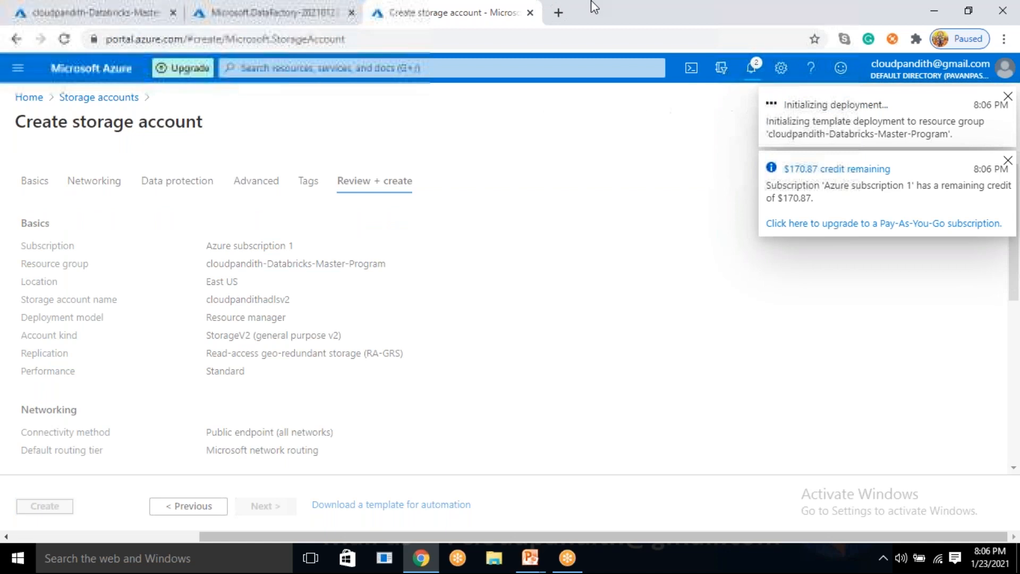
Open the Azure portal at portal.azure.com in another new browser tab and start creating a key vault.
{"action": "left_click", "coordinate": [562, 20]}
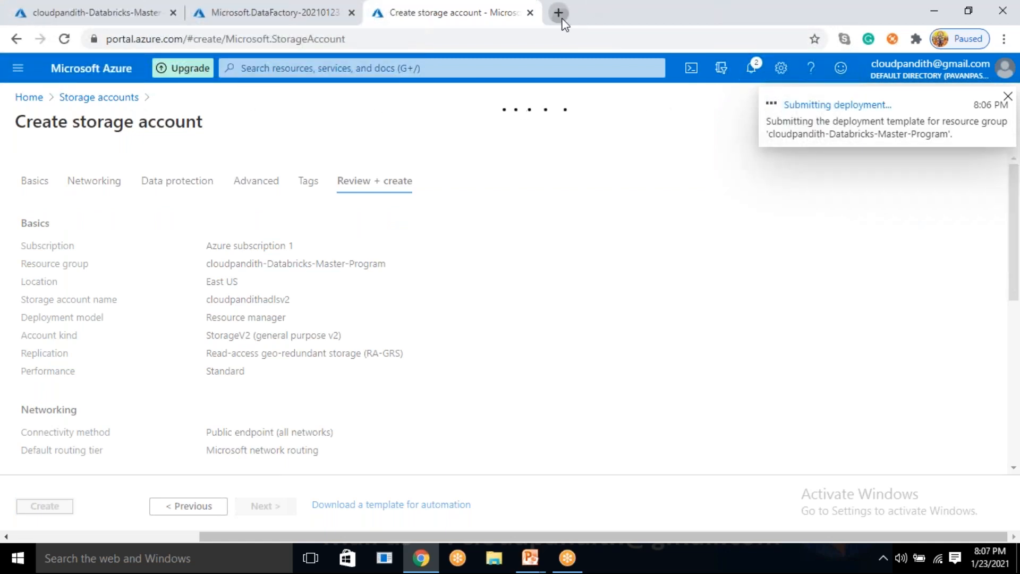
{"action": "type", "text": "portal.azure.com"}
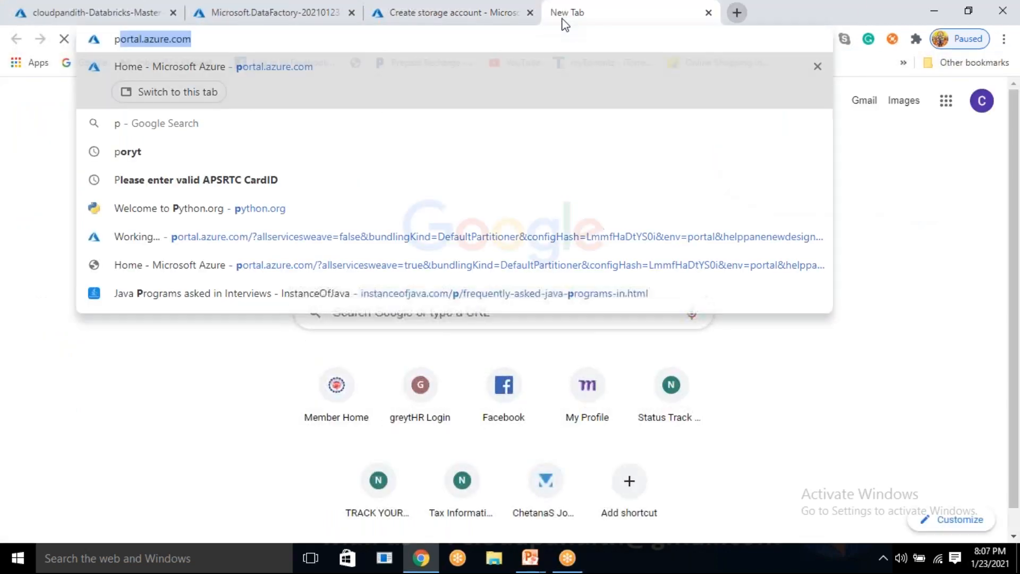
{"action": "key", "text": "Return"}
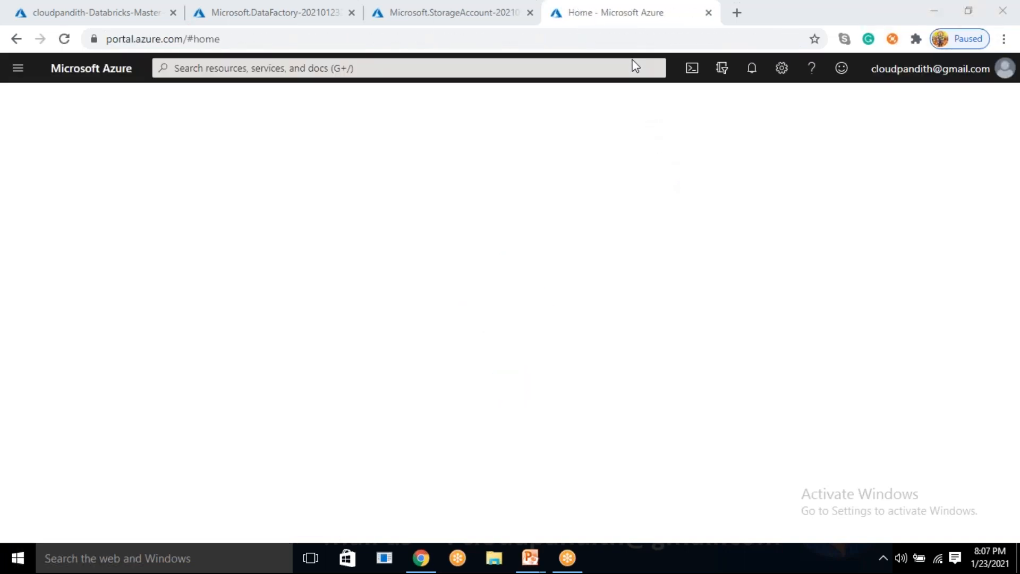
{"action": "left_click", "coordinate": [611, 164]}
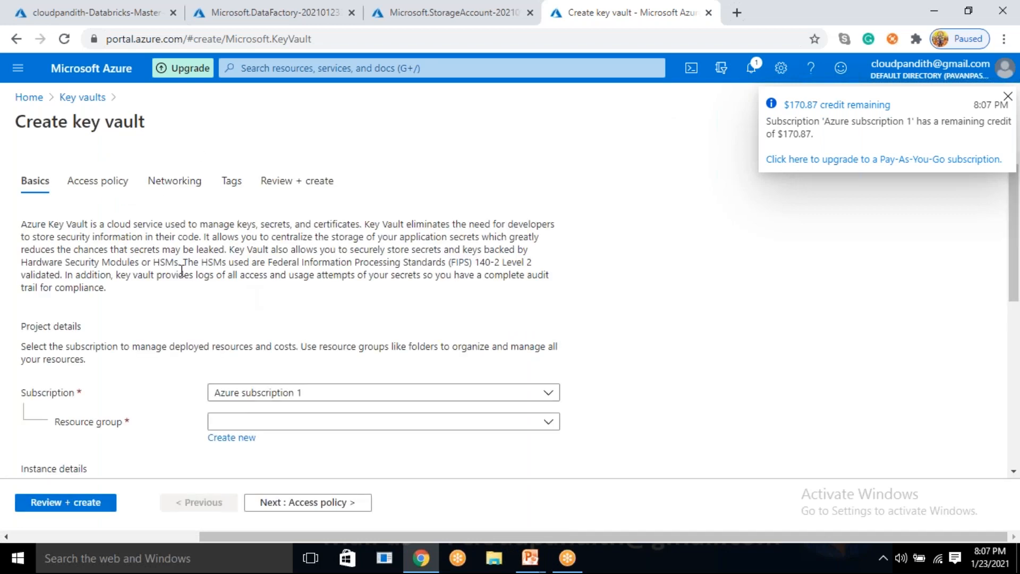
Assign the key vault to the cloudpandith-Databricks-Master-Program resource group, name it cloudpandithakv0123, and validate its settings.
{"action": "scroll", "coordinate": [255, 329], "scroll_direction": "down", "scroll_amount": 4}
{"action": "left_click", "coordinate": [292, 277]}
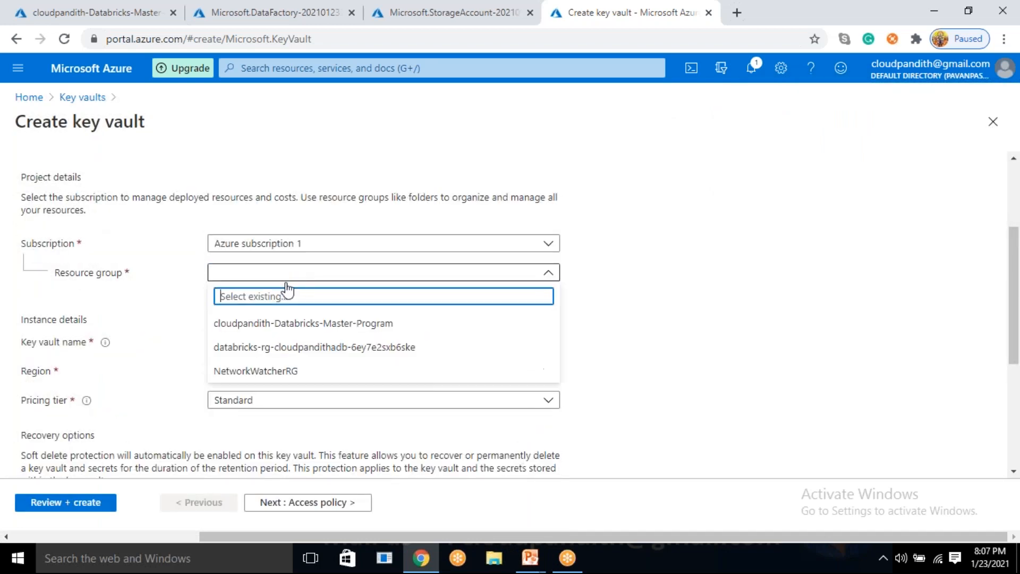
{"action": "left_click", "coordinate": [260, 324]}
{"action": "left_click", "coordinate": [243, 341]}
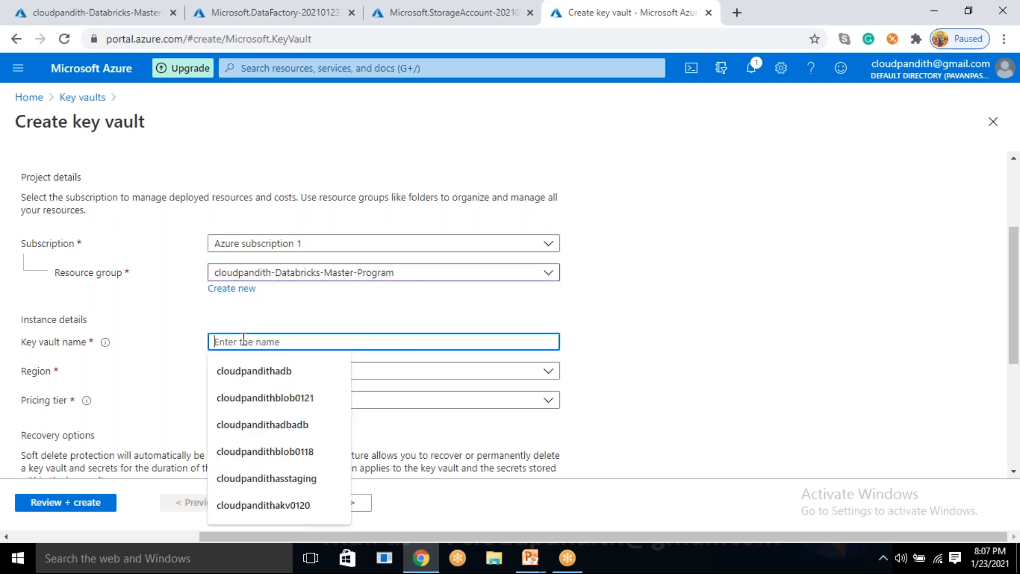
{"action": "type", "text": "cloudpandit"}
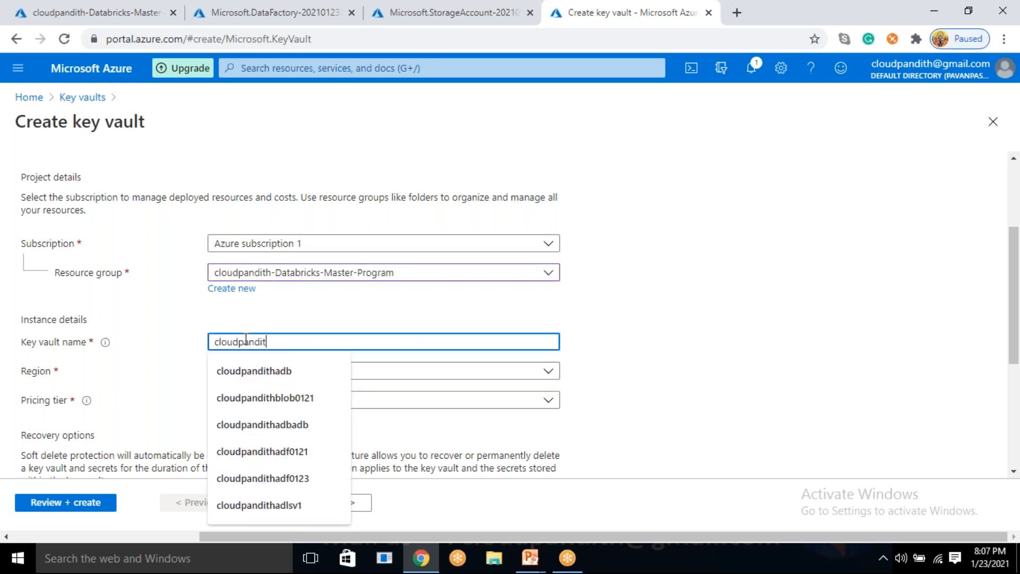
{"action": "type", "text": "hakv012"}
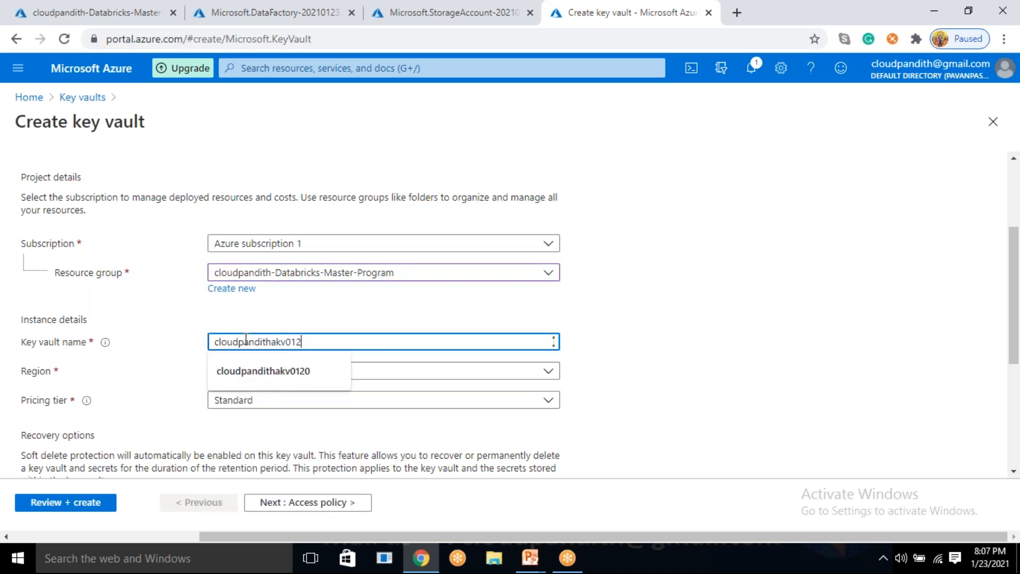
{"action": "type", "text": "3"}
{"action": "left_click", "coordinate": [674, 382]}
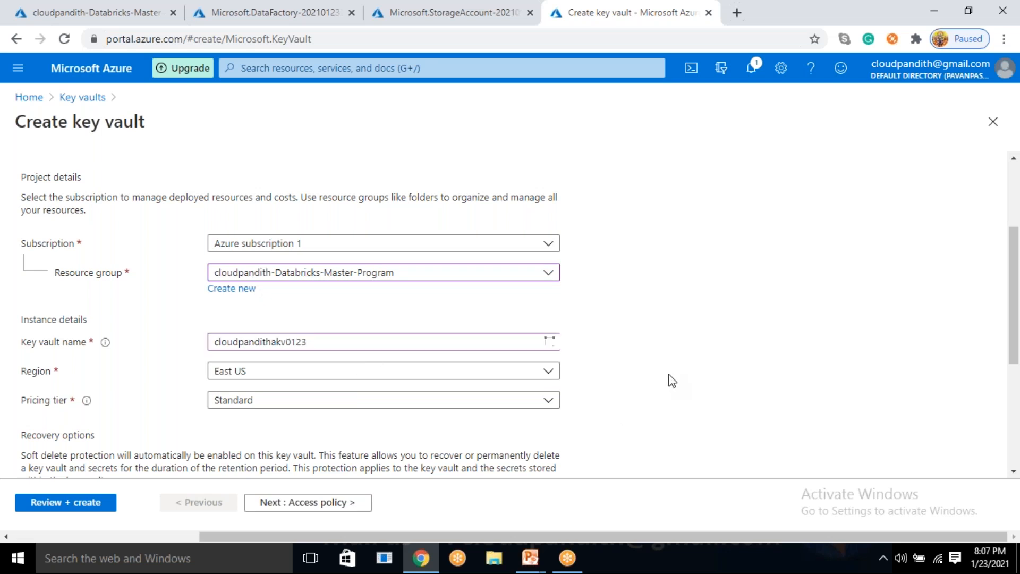
{"action": "left_click", "coordinate": [66, 509]}
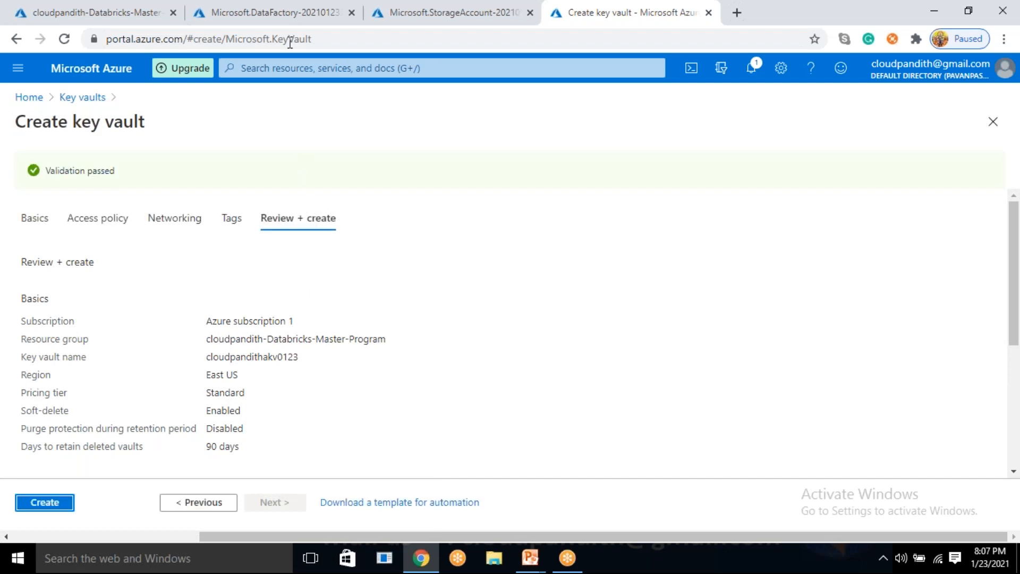
Open the newly deployed data factory resource and copy its name, cloudpandithadf0123.
{"action": "left_click", "coordinate": [277, 11]}
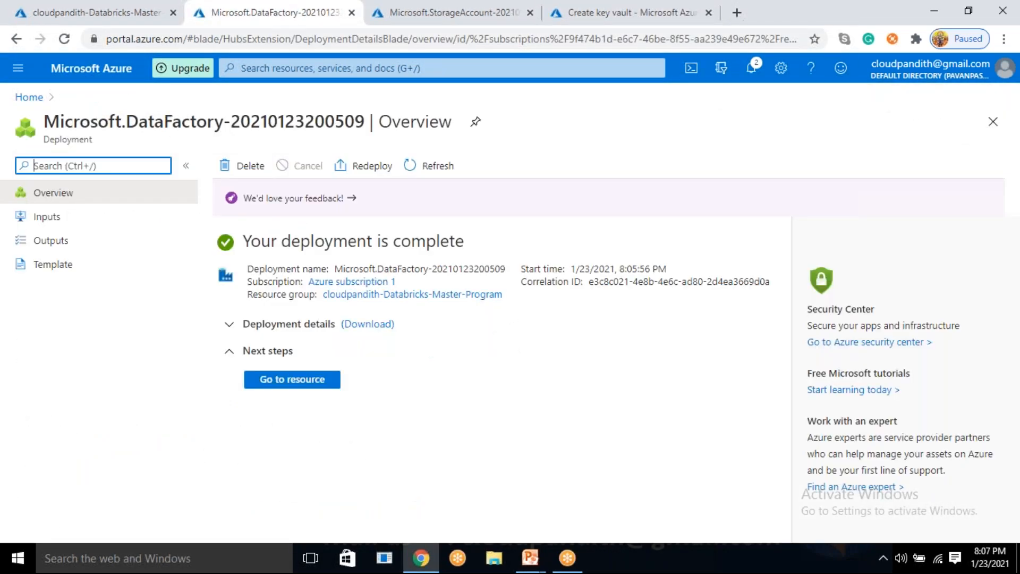
{"action": "left_click", "coordinate": [284, 380]}
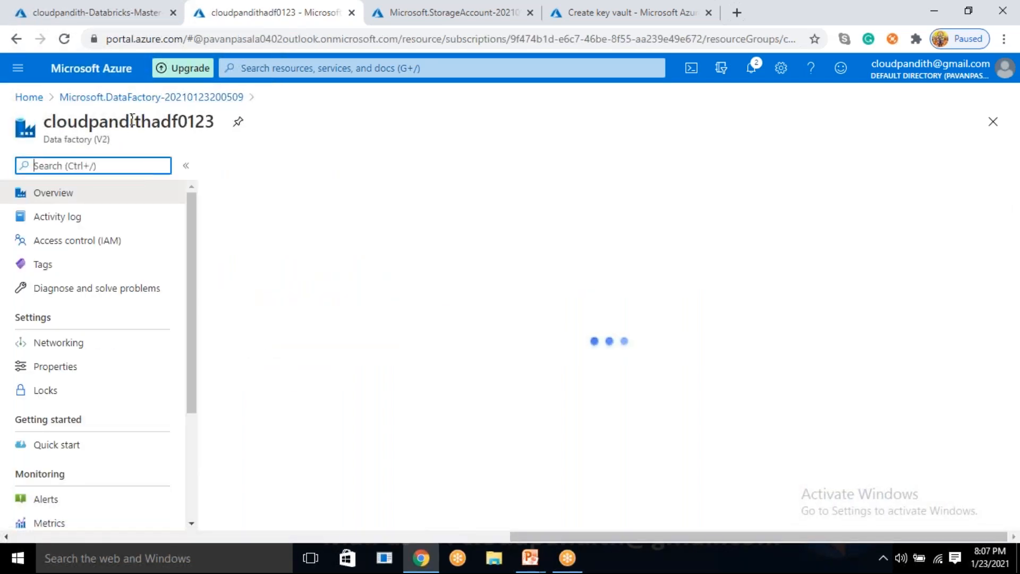
{"action": "double_click", "coordinate": [132, 119]}
{"action": "key", "text": "ctrl+c"}
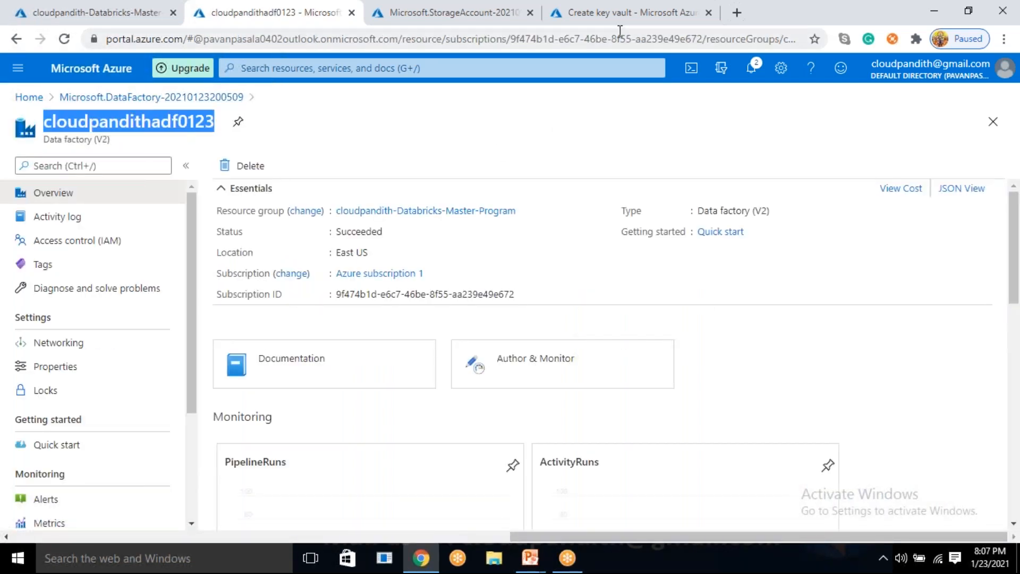
Go back to the key vault's access policy settings and start a new policy from the Key, Secret, & Certificate Management template.
{"action": "left_click", "coordinate": [667, 15]}
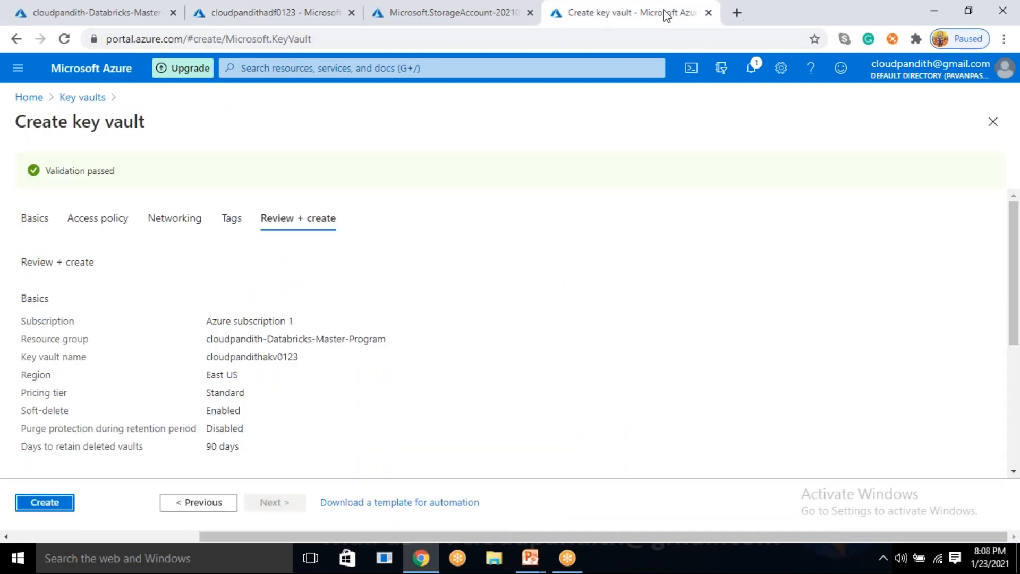
{"action": "left_click", "coordinate": [216, 503]}
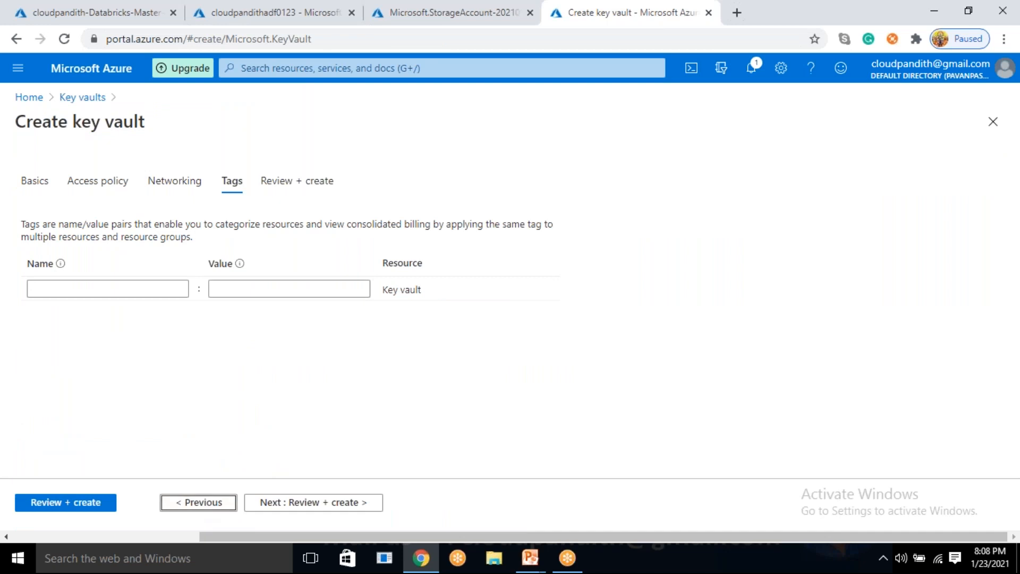
{"action": "left_click", "coordinate": [213, 503]}
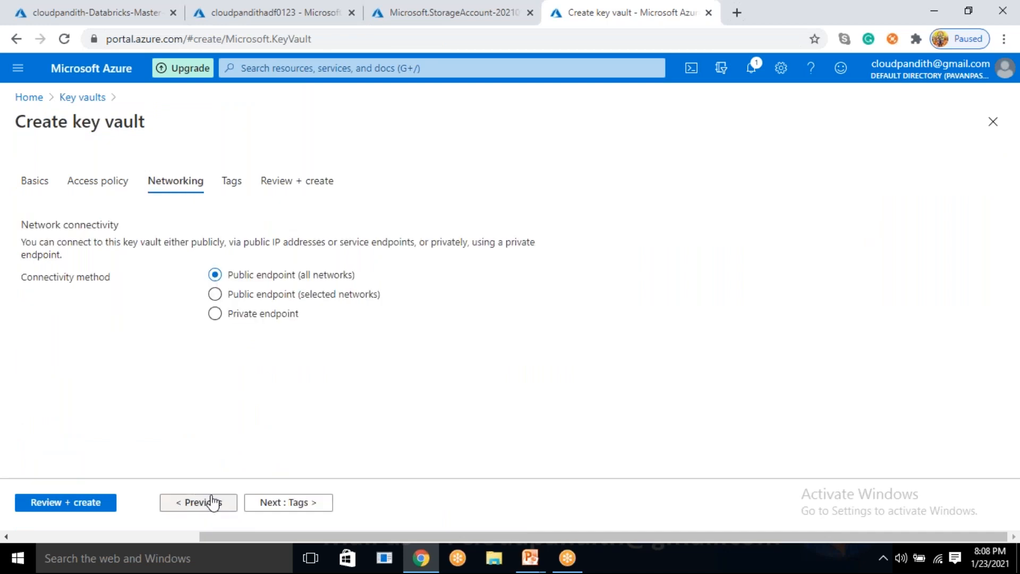
{"action": "left_click", "coordinate": [213, 502]}
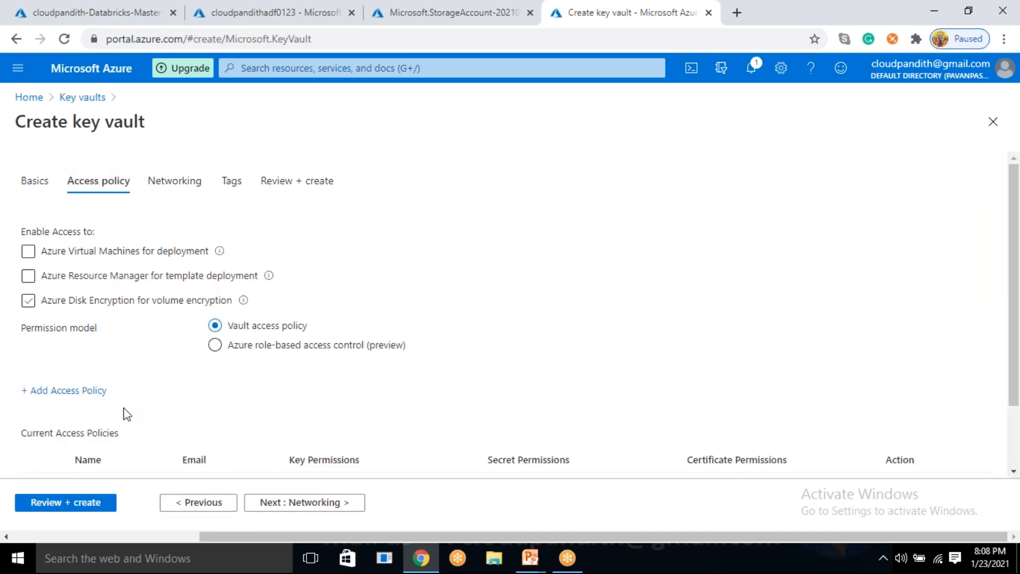
{"action": "left_click", "coordinate": [73, 391]}
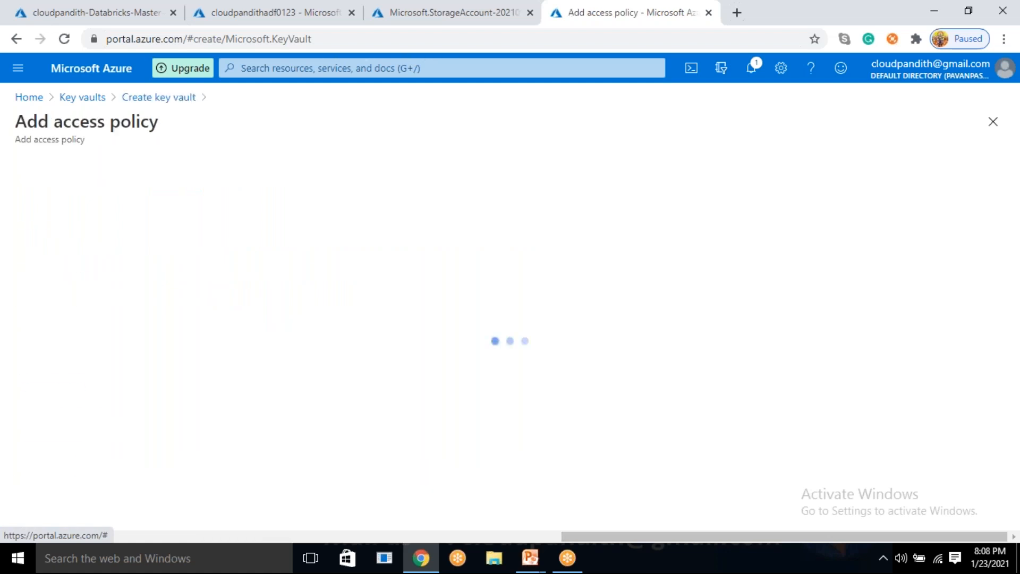
{"action": "left_click", "coordinate": [288, 193]}
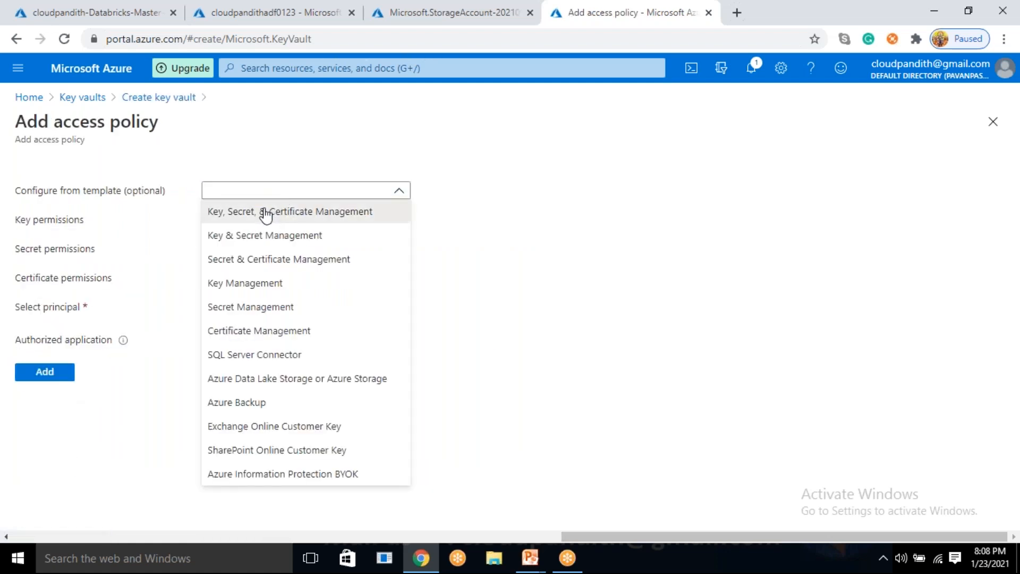
{"action": "left_click", "coordinate": [267, 210]}
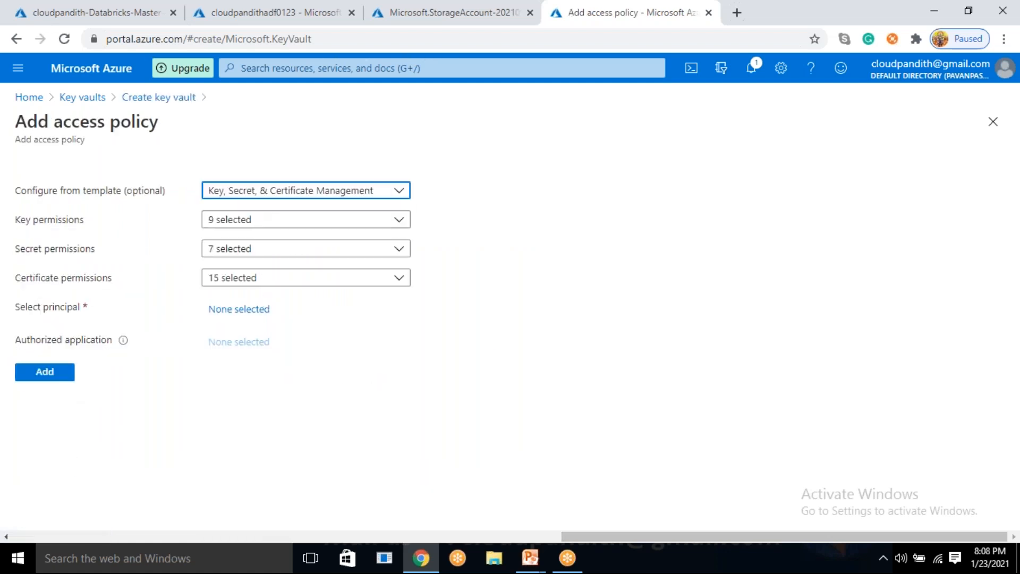
Select the data factory cloudpandithadf0123 as the principal and add the access policy to the key vault.
{"action": "left_click", "coordinate": [260, 317]}
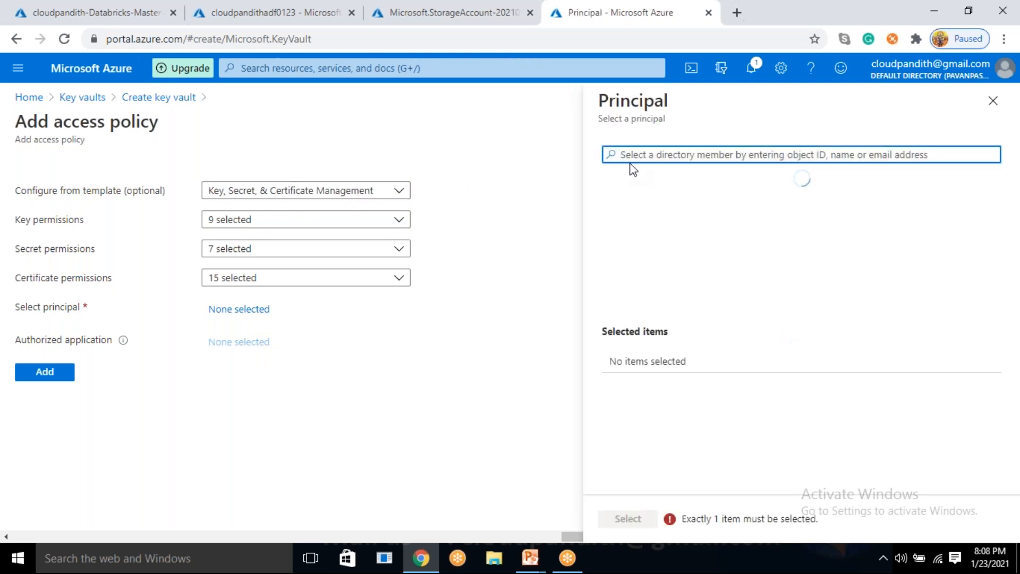
{"action": "key", "text": "ctrl+v"}
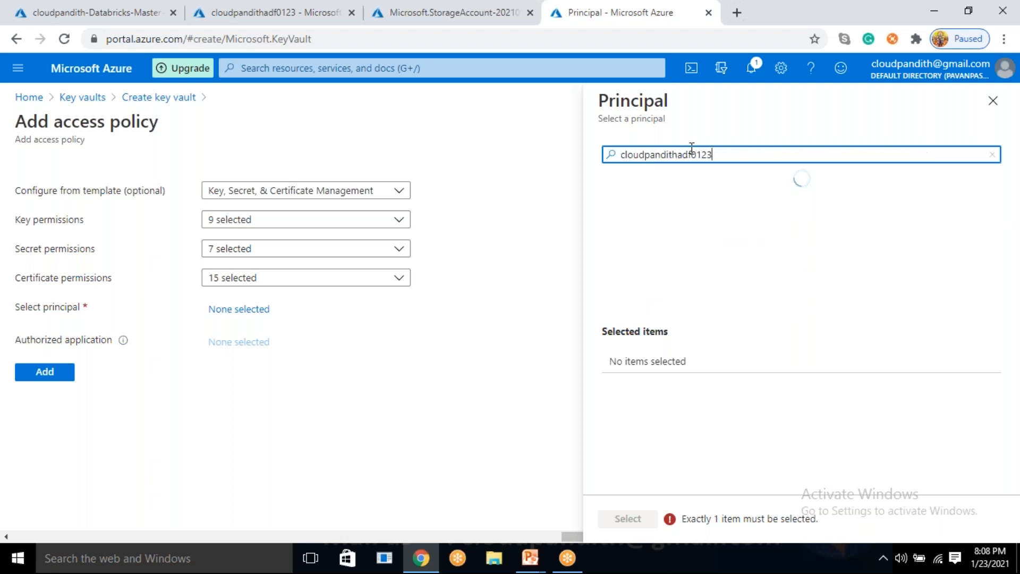
{"action": "left_click", "coordinate": [699, 190]}
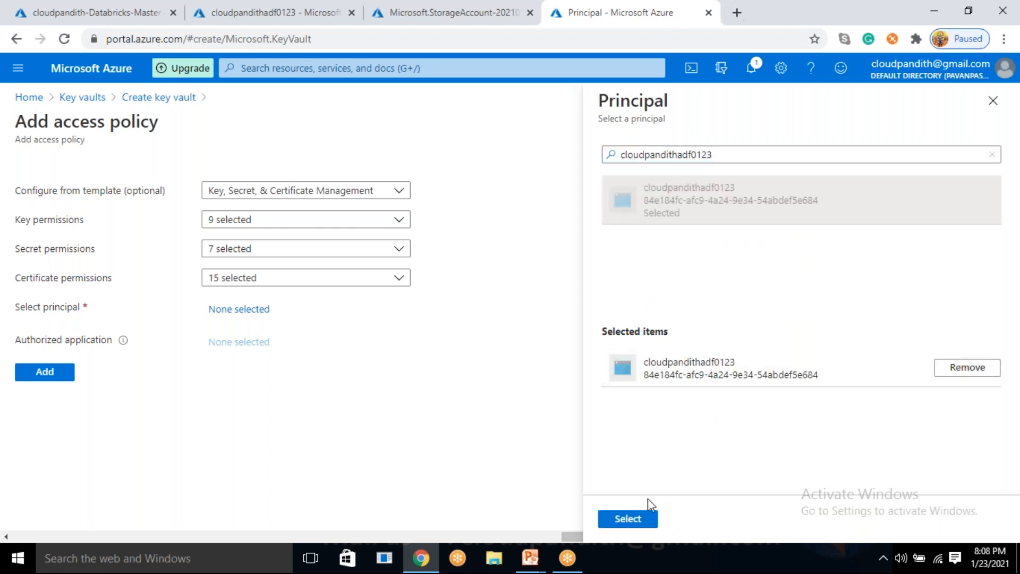
{"action": "left_click", "coordinate": [627, 518]}
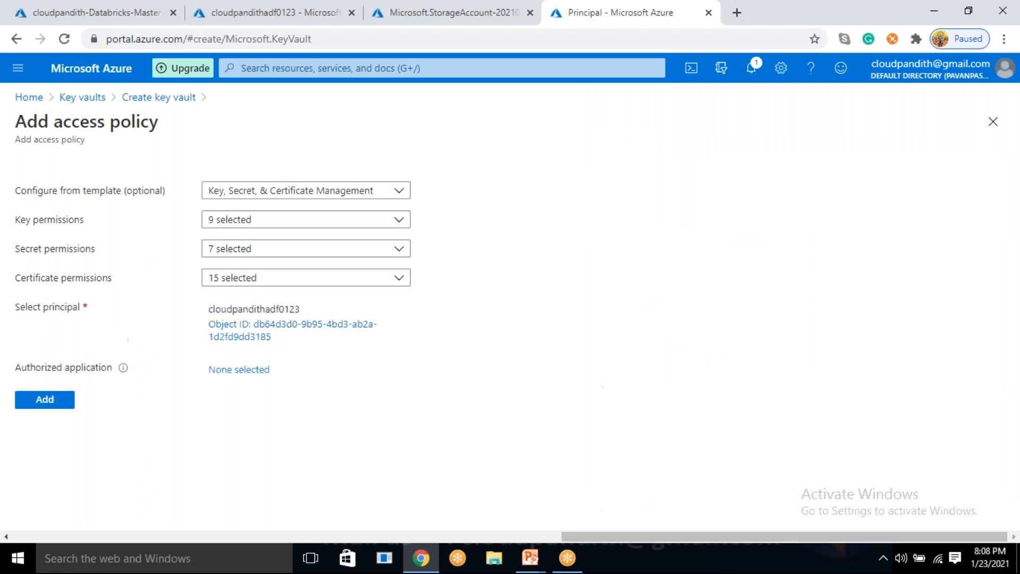
{"action": "left_click", "coordinate": [251, 202]}
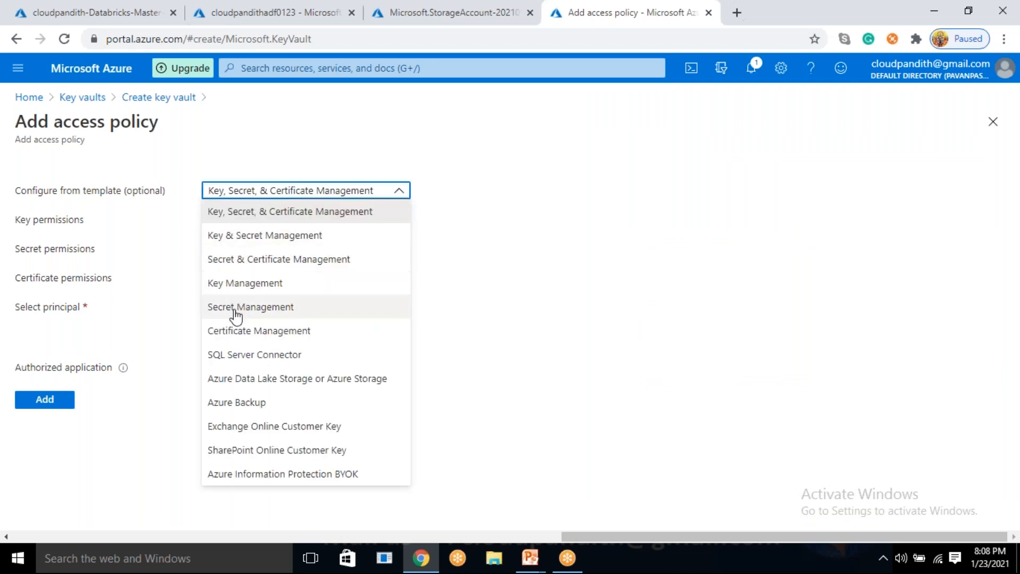
{"action": "left_click", "coordinate": [63, 451]}
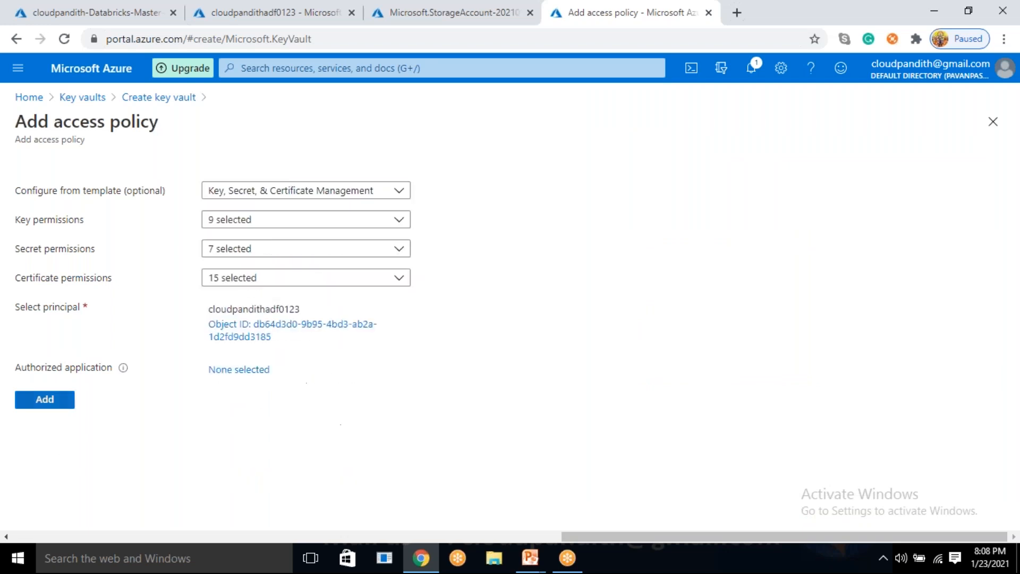
{"action": "left_click", "coordinate": [45, 399]}
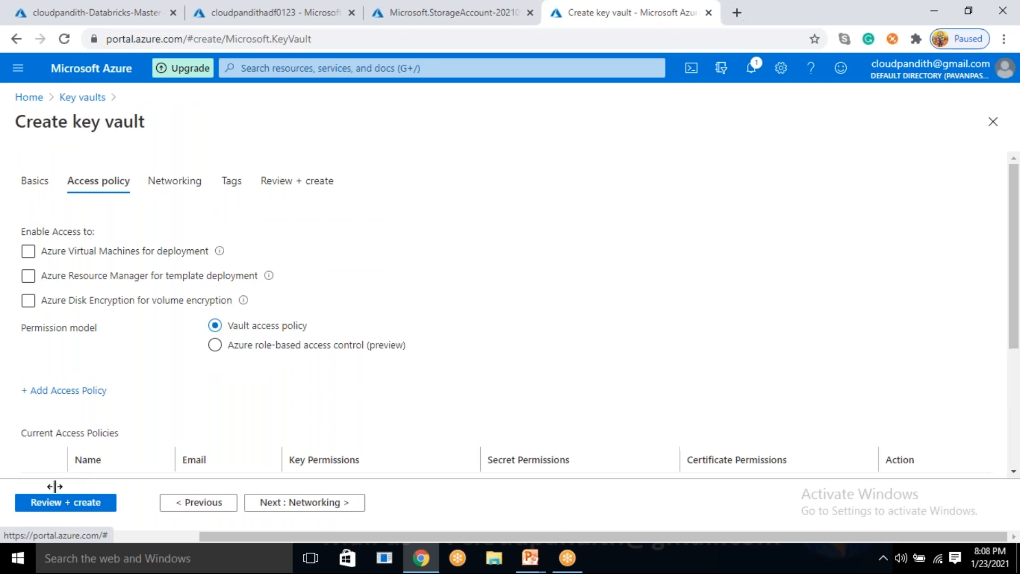
Check the key vault's current access policies, validate its settings again, and submit it for creation.
{"action": "scroll", "coordinate": [170, 380], "scroll_direction": "down", "scroll_amount": 3}
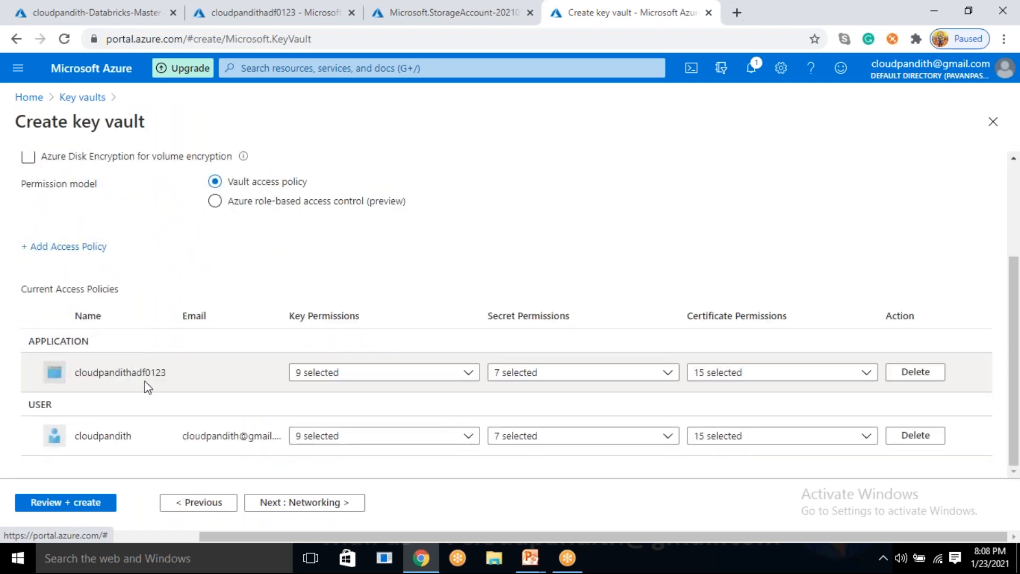
{"action": "left_click", "coordinate": [69, 503]}
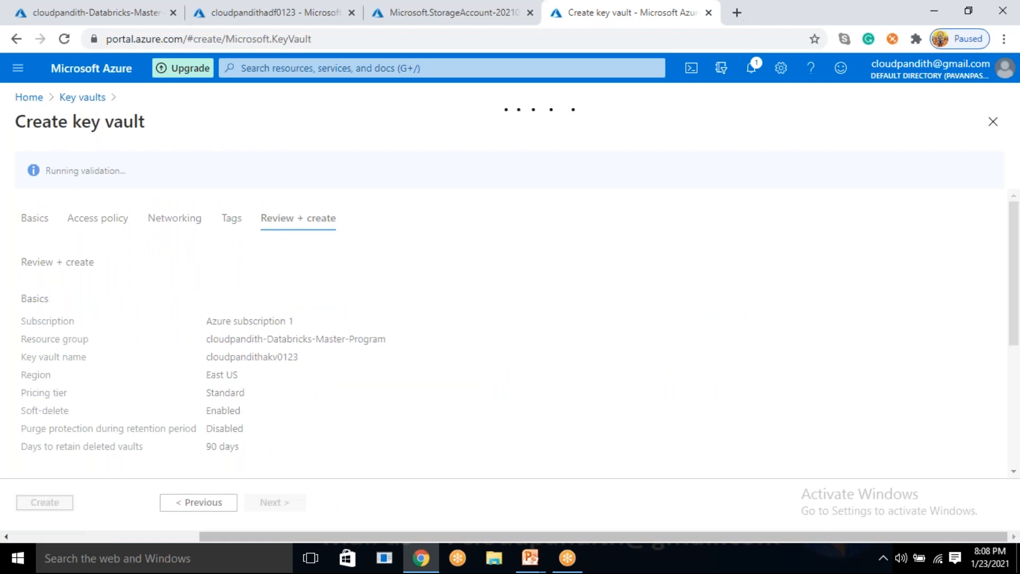
{"action": "left_click", "coordinate": [58, 502]}
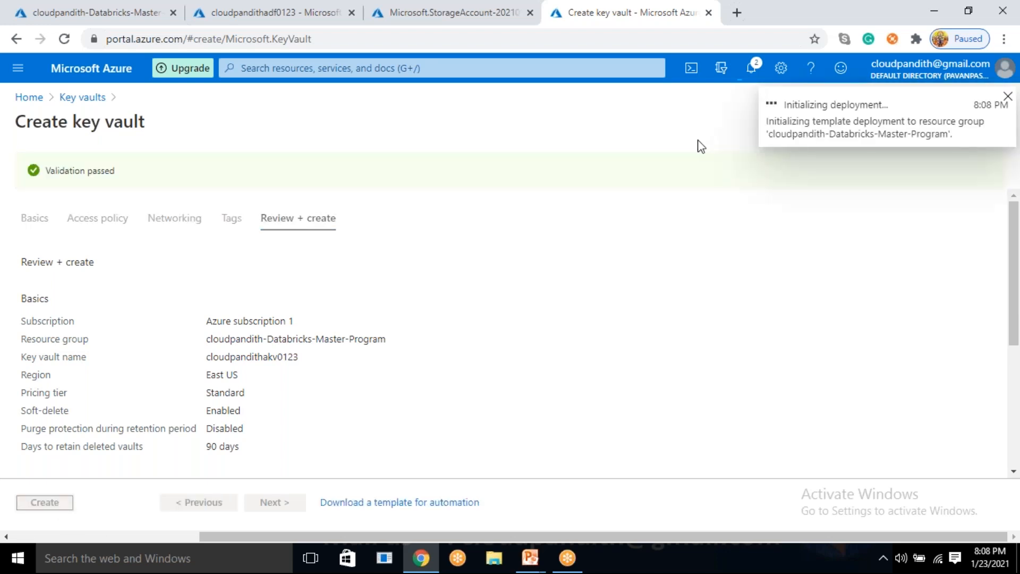
Open the Azure portal in another browser tab, find App registrations, and start a new application registration.
{"action": "left_click", "coordinate": [736, 13]}
{"action": "type", "text": "portal"}
{"action": "key", "text": "Return"}
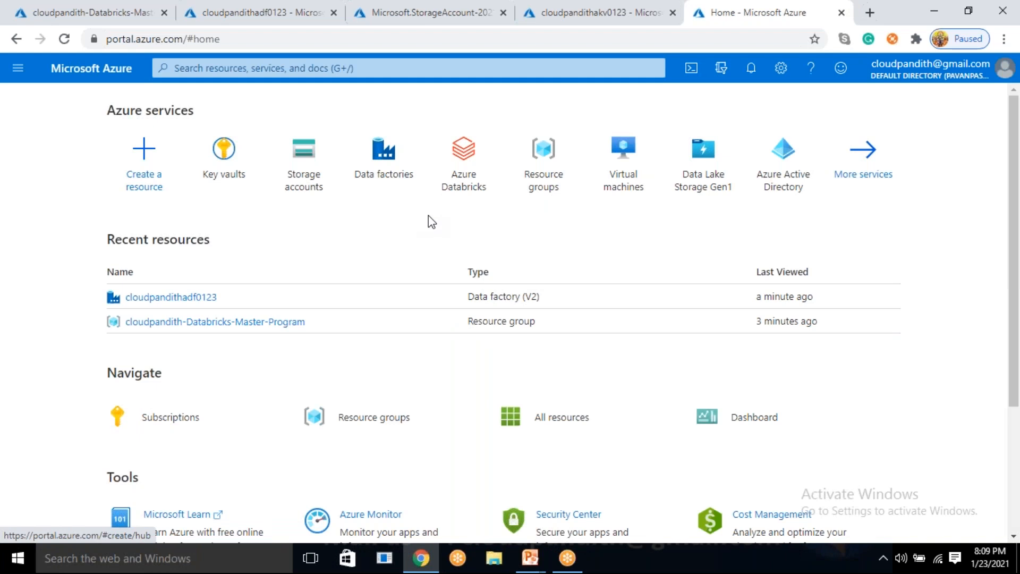
{"action": "left_click", "coordinate": [345, 68]}
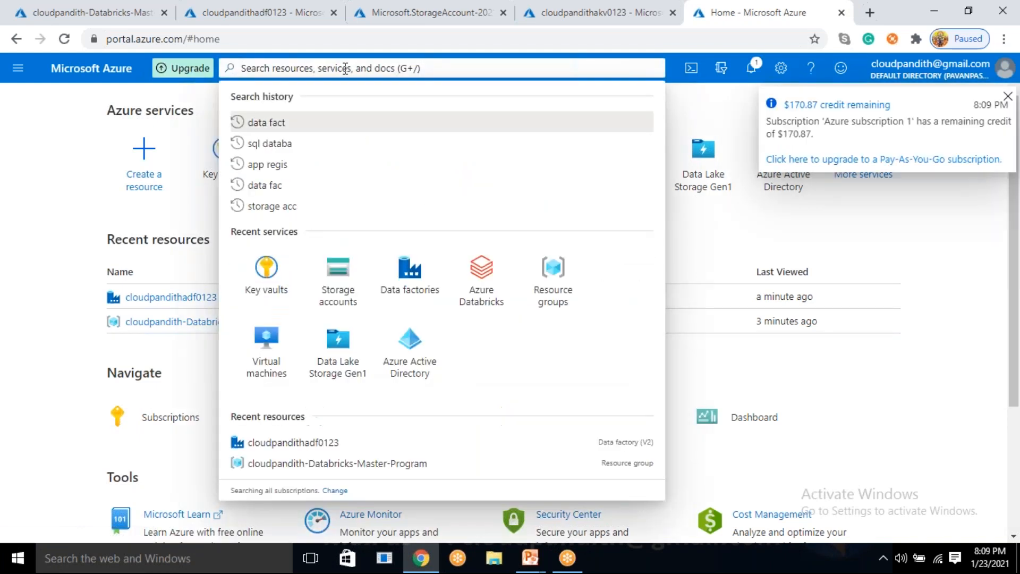
{"action": "type", "text": "app re"}
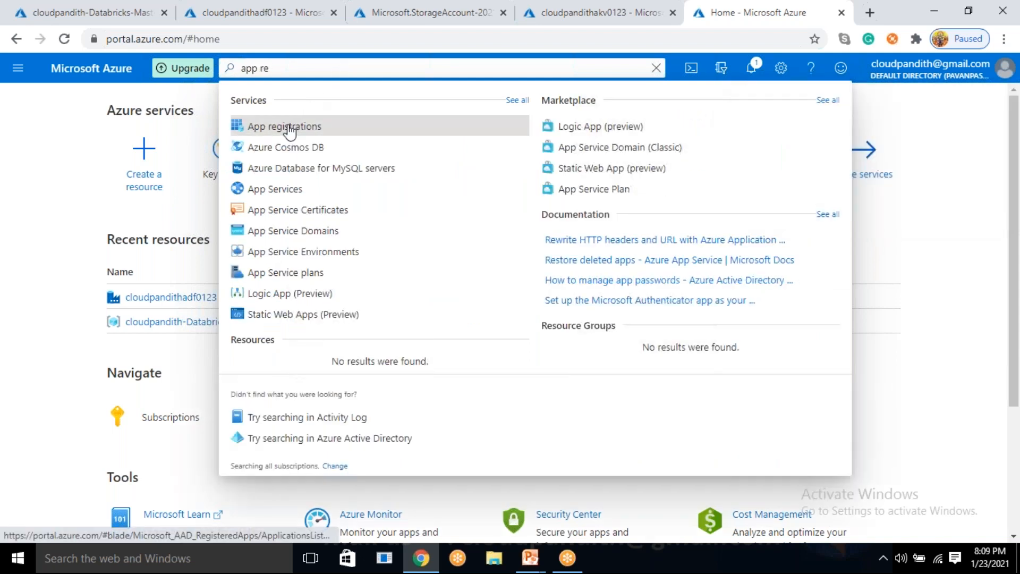
{"action": "left_click", "coordinate": [289, 126]}
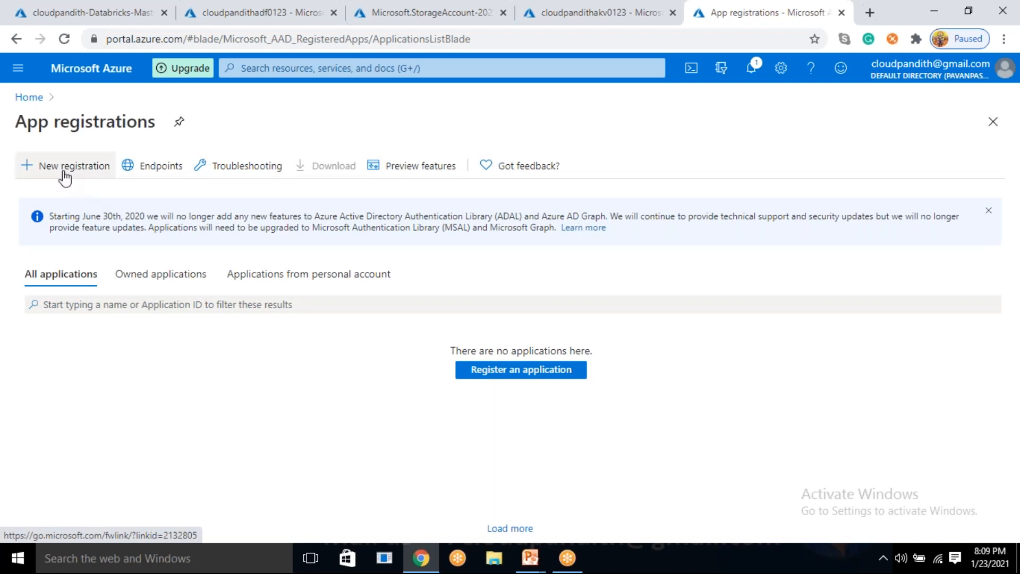
{"action": "left_click", "coordinate": [65, 168]}
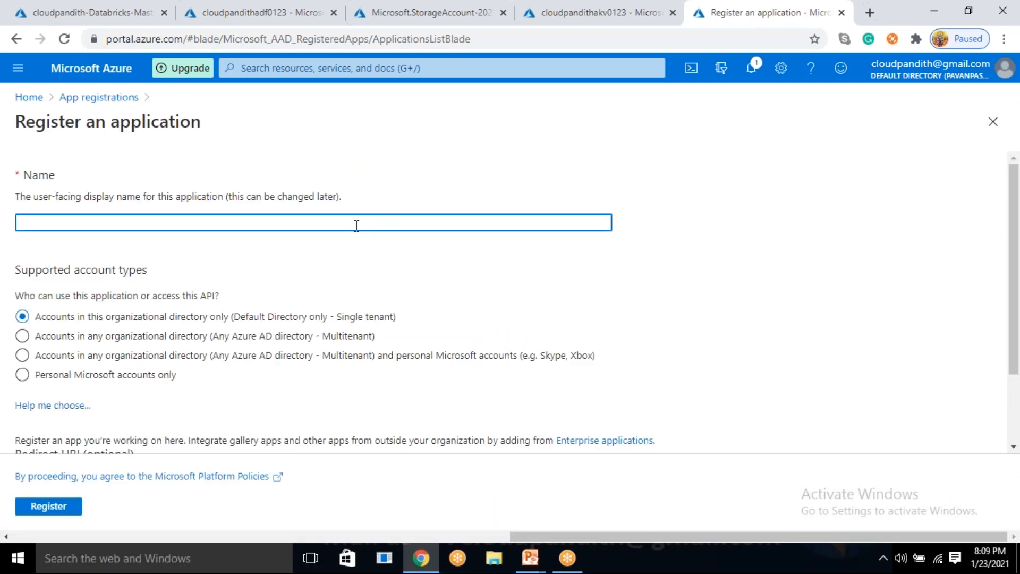
Name the application cloudpandith-user, keep single-tenant account access, and register it.
{"action": "type", "text": "cloudpandith"}
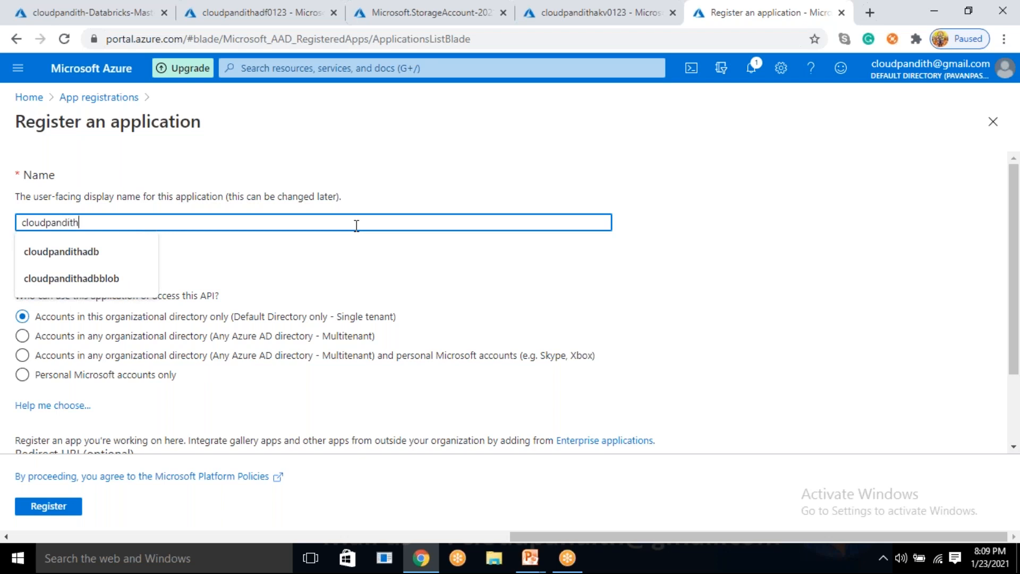
{"action": "type", "text": "-user"}
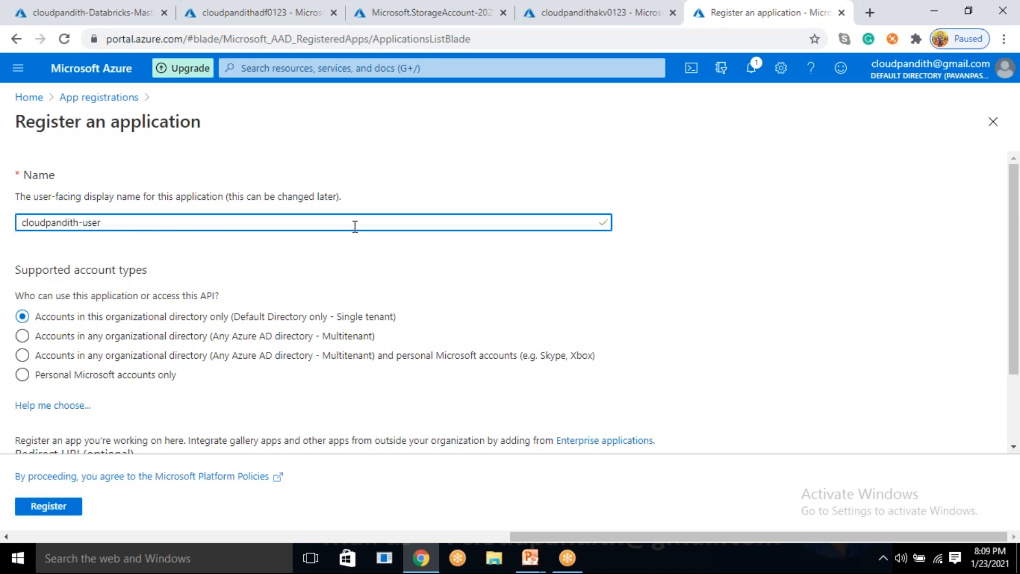
{"action": "left_click", "coordinate": [663, 249]}
{"action": "left_click", "coordinate": [75, 508]}
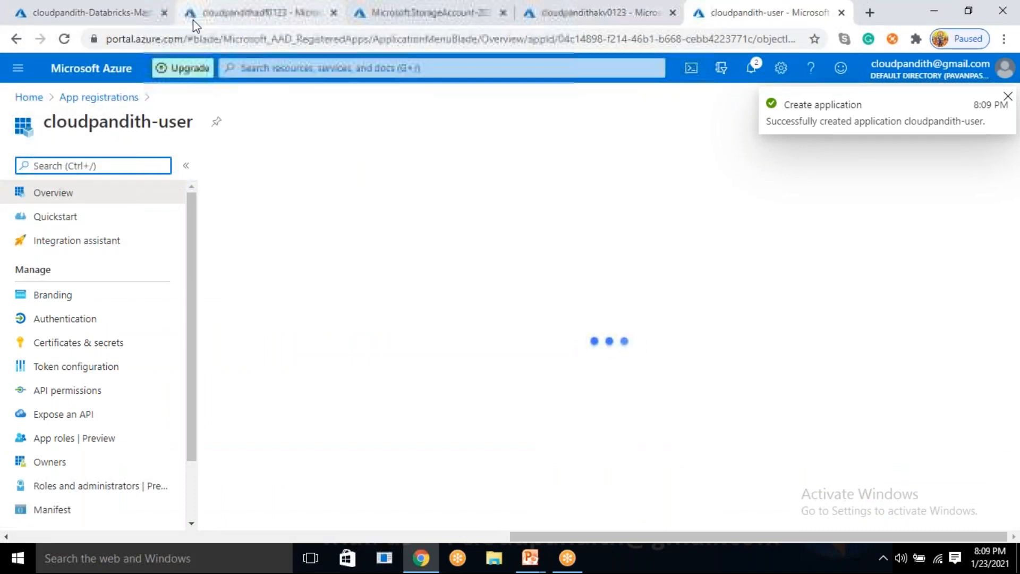
Open the Azure portal in another browser tab, find SQL databases, and start creating a database.
{"action": "left_click", "coordinate": [869, 13]}
{"action": "type", "text": "porta"}
{"action": "key", "text": "Return"}
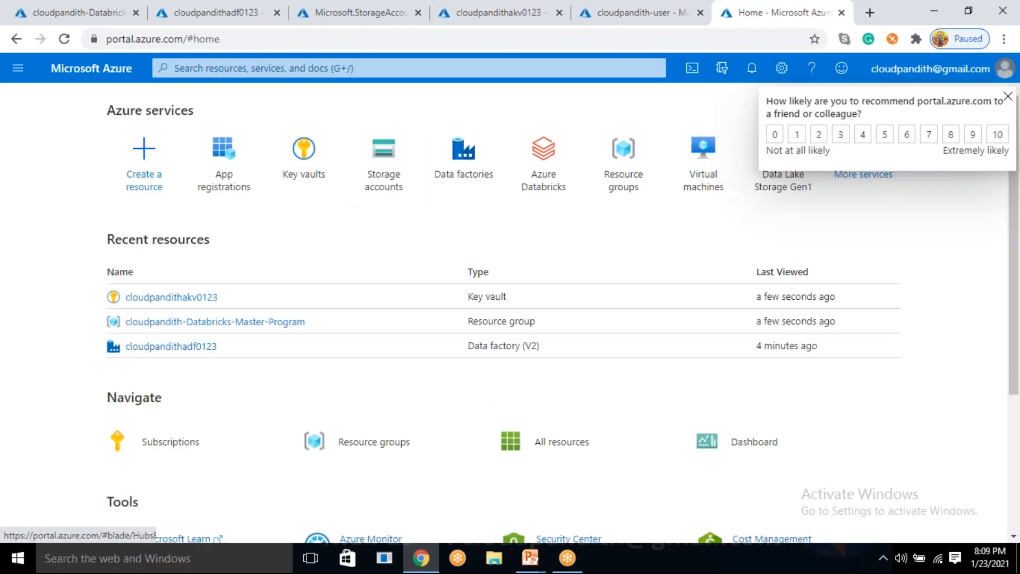
{"action": "left_click", "coordinate": [291, 68]}
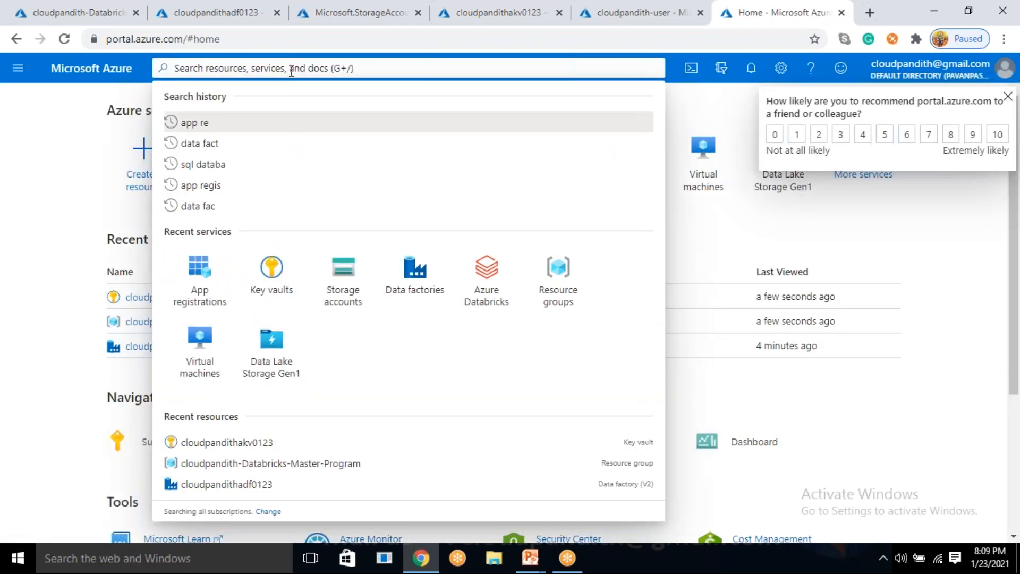
{"action": "type", "text": "sql database"}
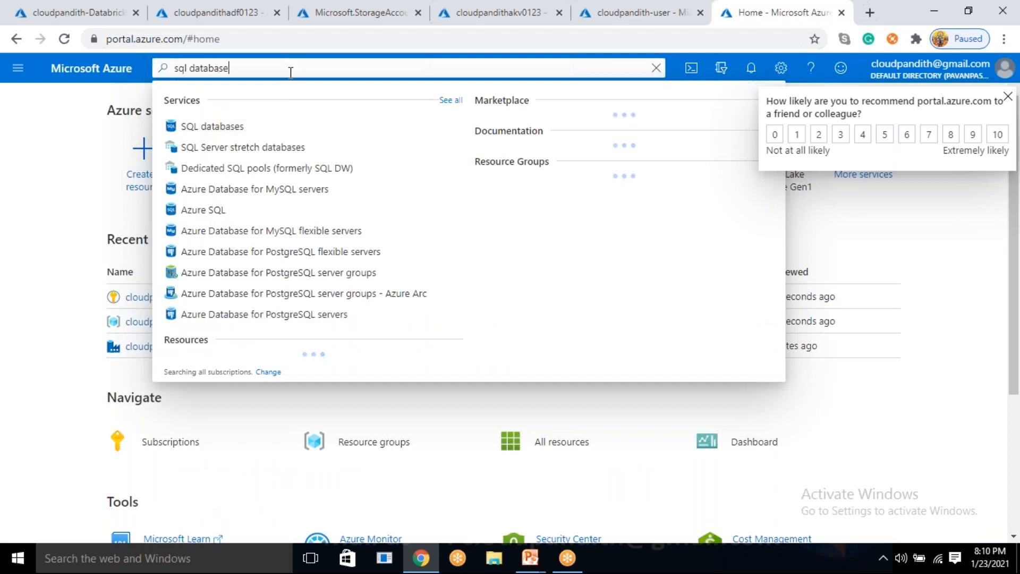
{"action": "left_click", "coordinate": [272, 129]}
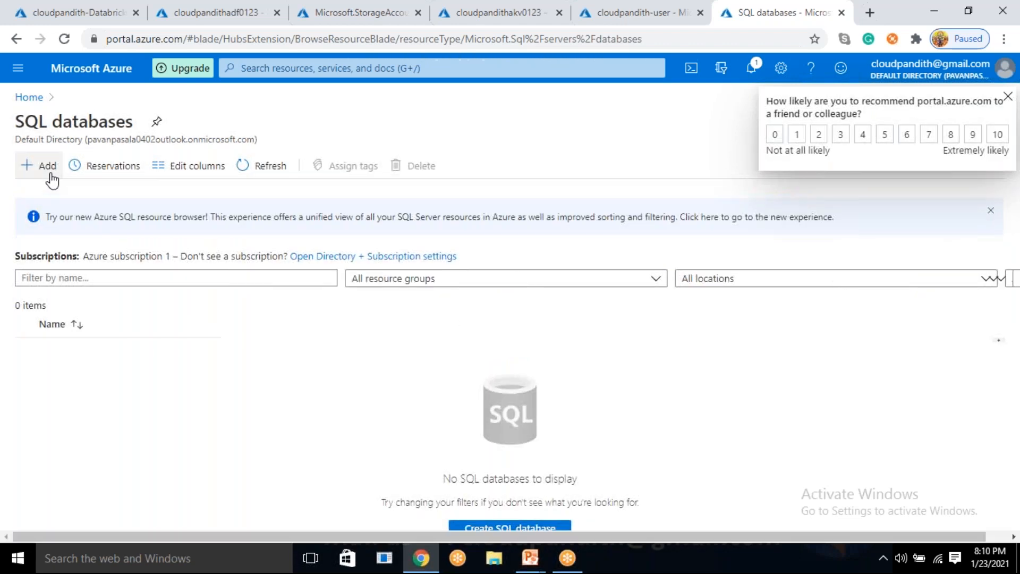
{"action": "left_click", "coordinate": [51, 174]}
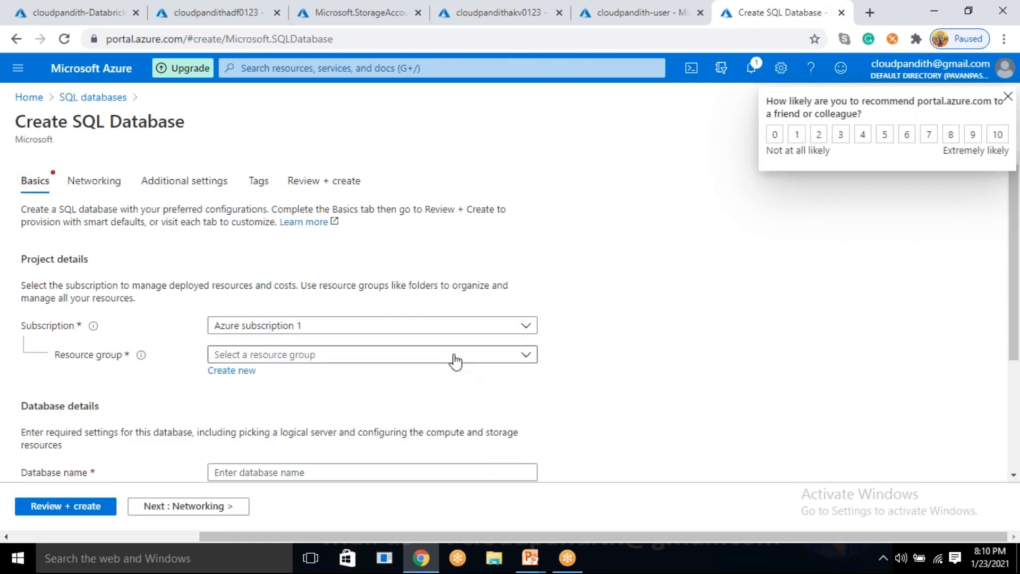
Assign the SQL database to resource group cloudpandith-Databricks-Master-Program and name it cloudpandithsqldb.
{"action": "left_click", "coordinate": [453, 356]}
{"action": "left_click", "coordinate": [319, 405]}
{"action": "scroll", "coordinate": [254, 363], "scroll_direction": "down", "scroll_amount": 2}
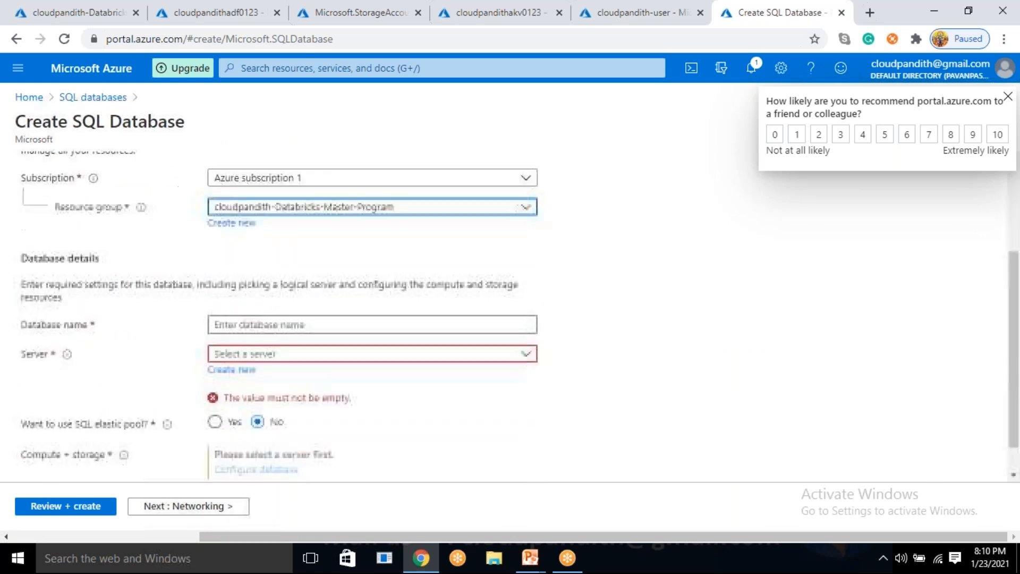
{"action": "left_click", "coordinate": [254, 363]}
{"action": "type", "text": "cl"}
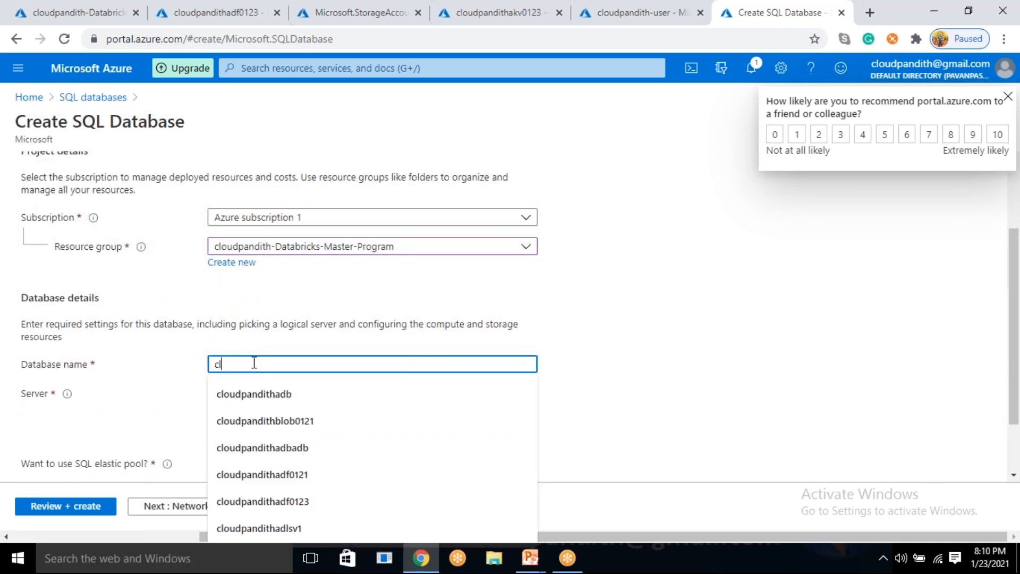
{"action": "type", "text": "oudpandithq"}
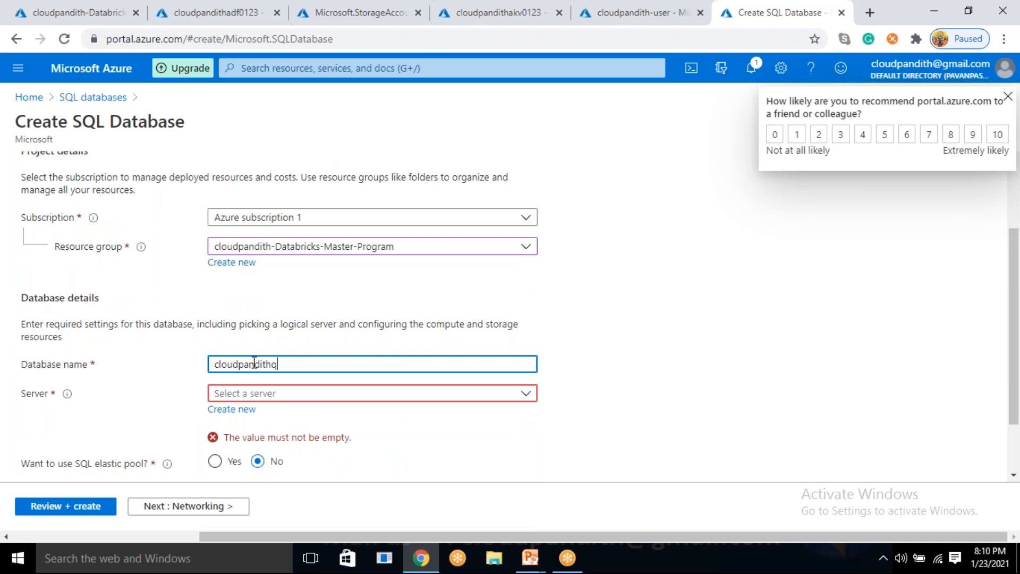
{"action": "key", "text": "BackSpace"}
{"action": "type", "text": "sqldb"}
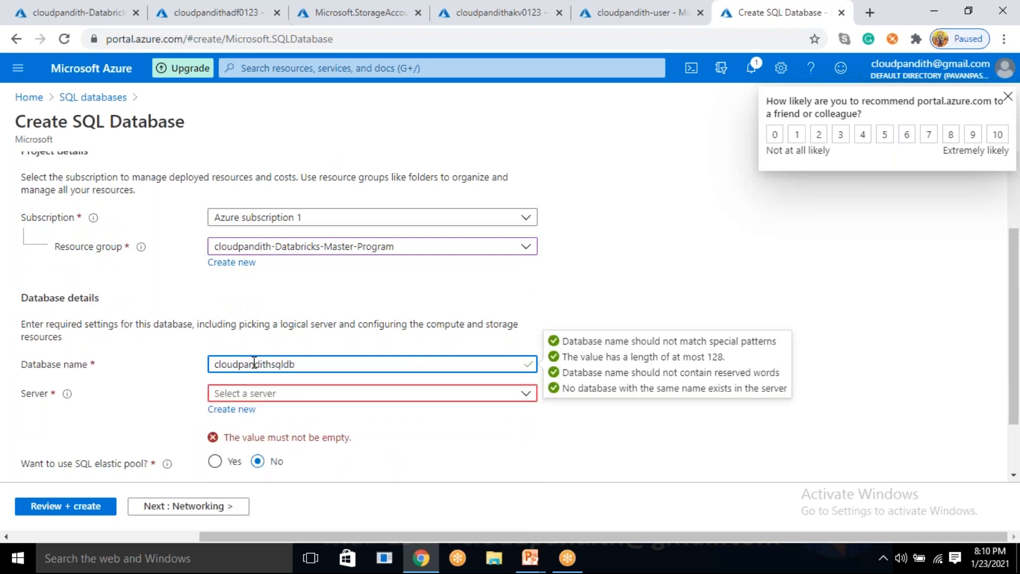
{"action": "left_click", "coordinate": [150, 415]}
Start a new server for the SQL database and name it cloudpandithsqlserver.
{"action": "left_click", "coordinate": [240, 410]}
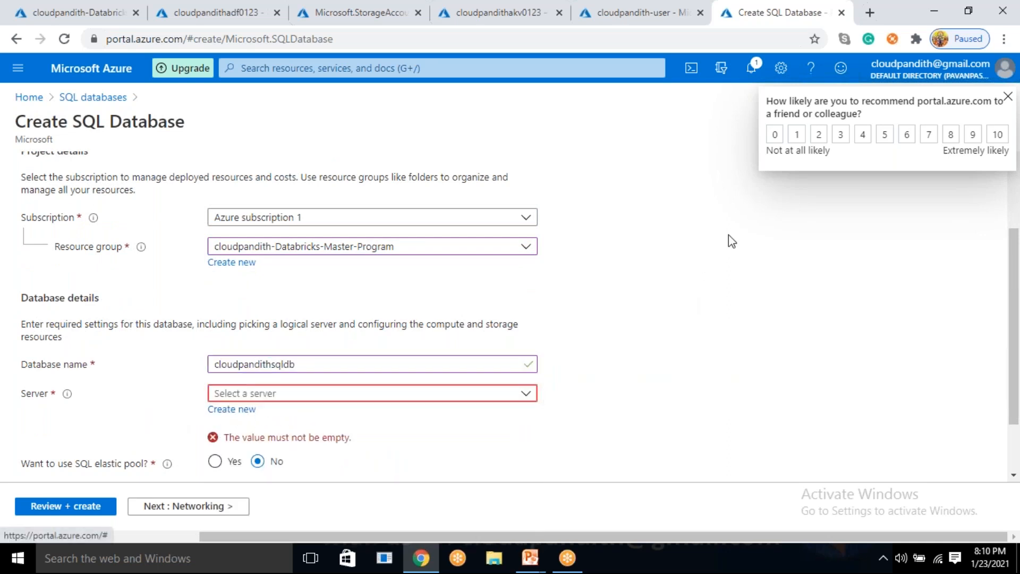
{"action": "left_click", "coordinate": [1008, 96]}
{"action": "left_click", "coordinate": [870, 167]}
{"action": "type", "text": "clo"}
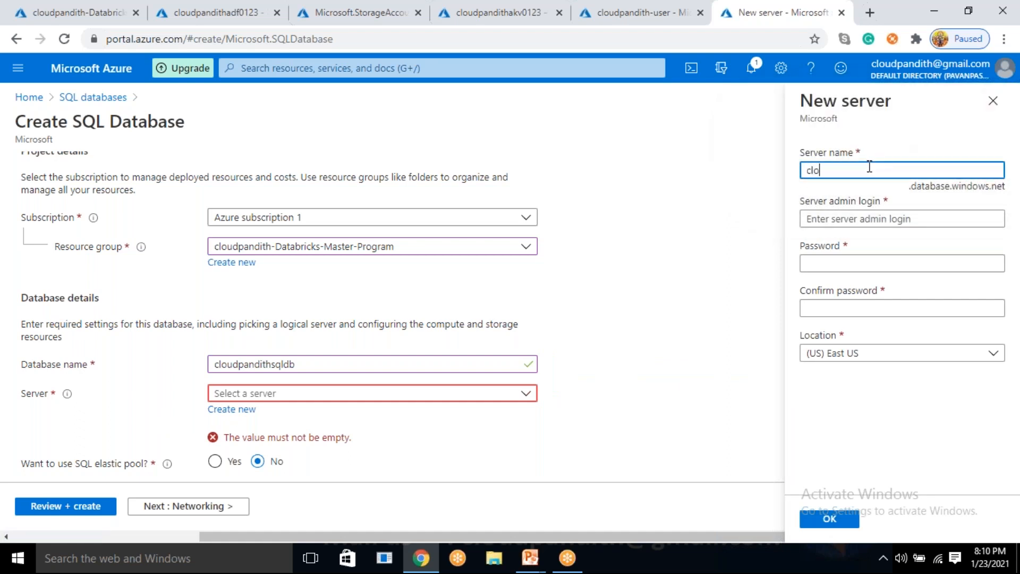
{"action": "type", "text": "udpandithsqlserver"}
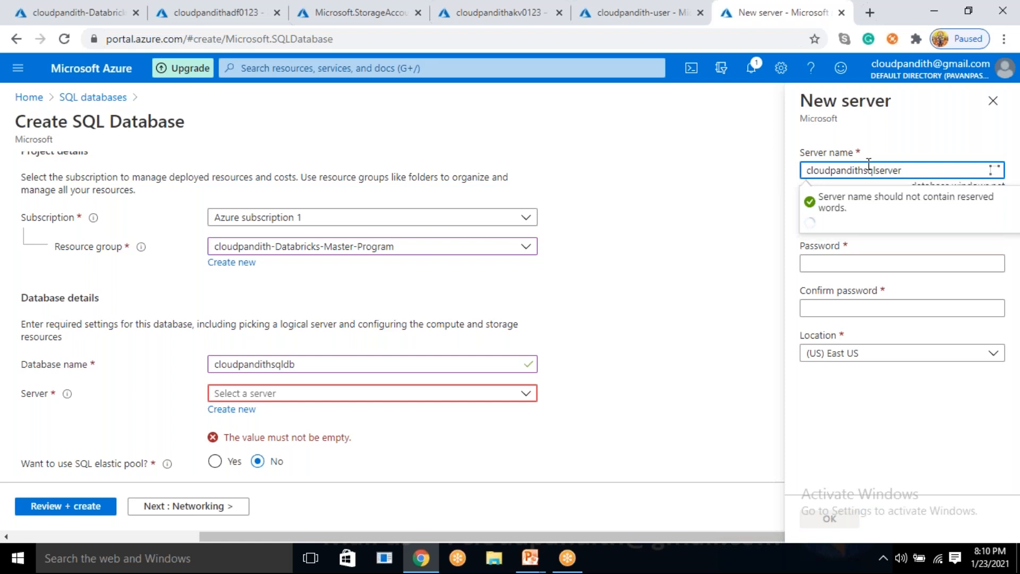
{"action": "left_click", "coordinate": [911, 140]}
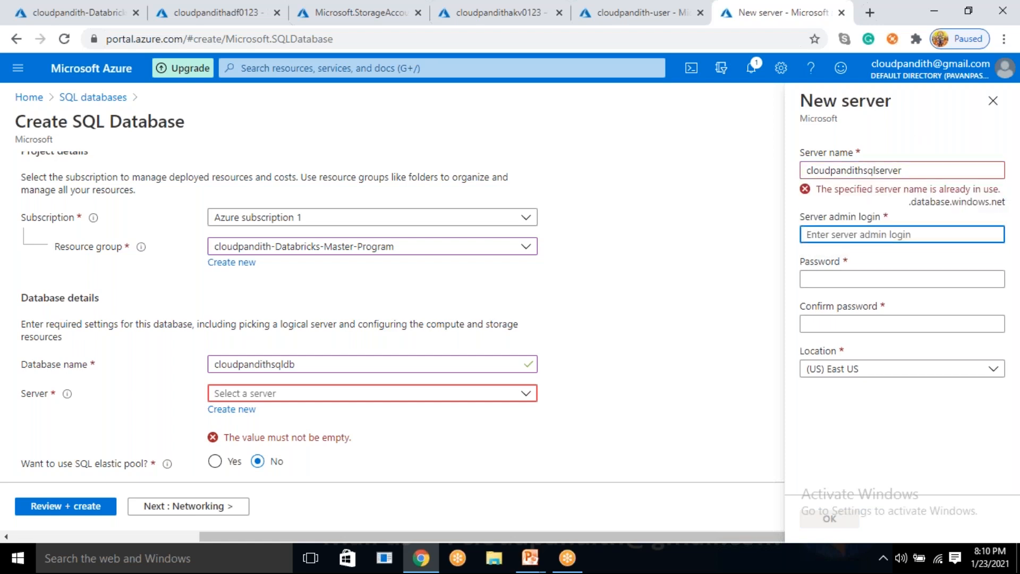
Change the new server's name to cloudpandith1sqlserver.
{"action": "left_click", "coordinate": [912, 170]}
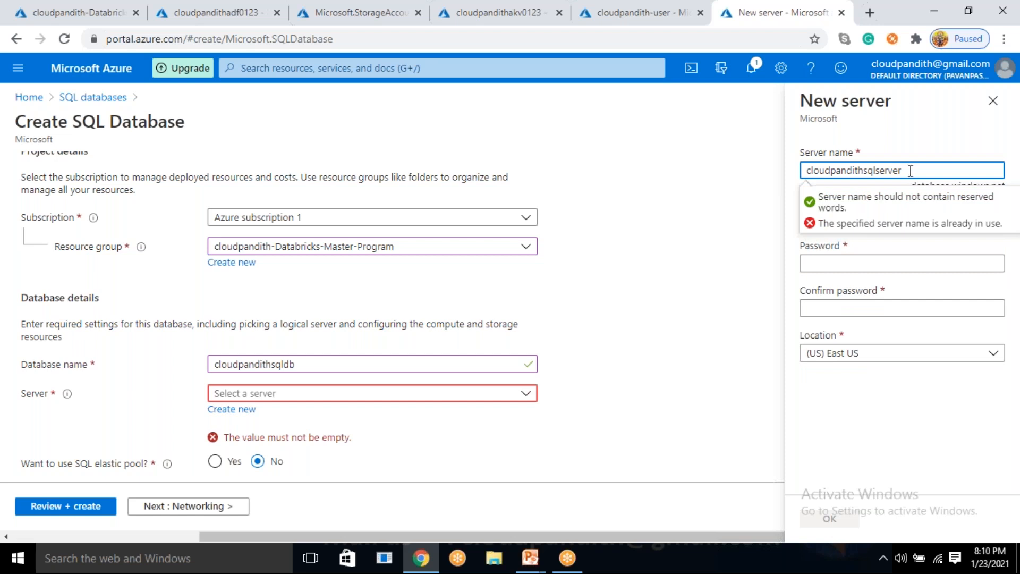
{"action": "key", "text": "Left"}
{"action": "key", "text": "Left"}
{"action": "type", "text": "1"}
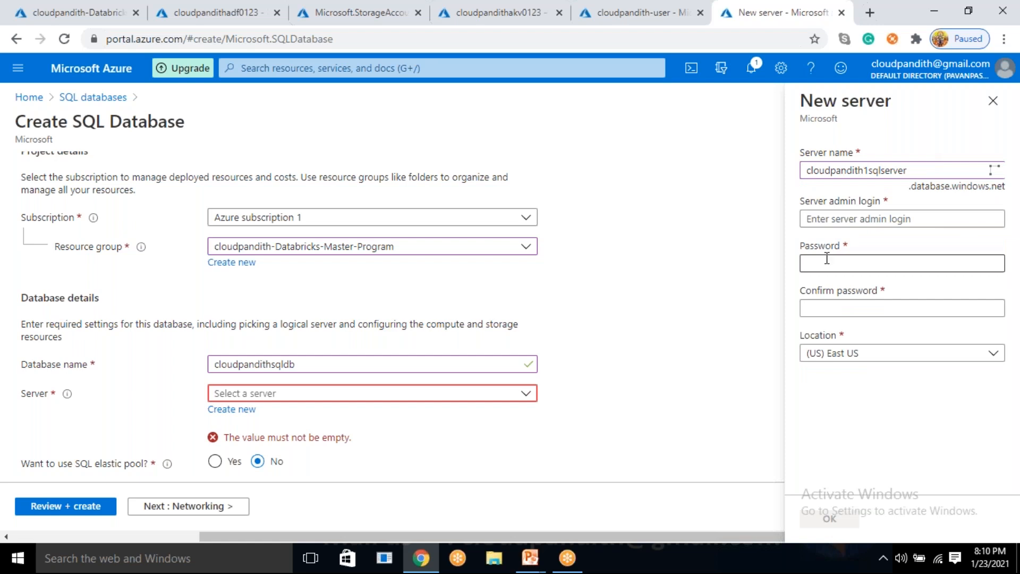
Fill in the new server's admin login, and try a first admin password and clear it.
{"action": "left_click", "coordinate": [847, 219]}
{"action": "type", "text": "mallaiah"}
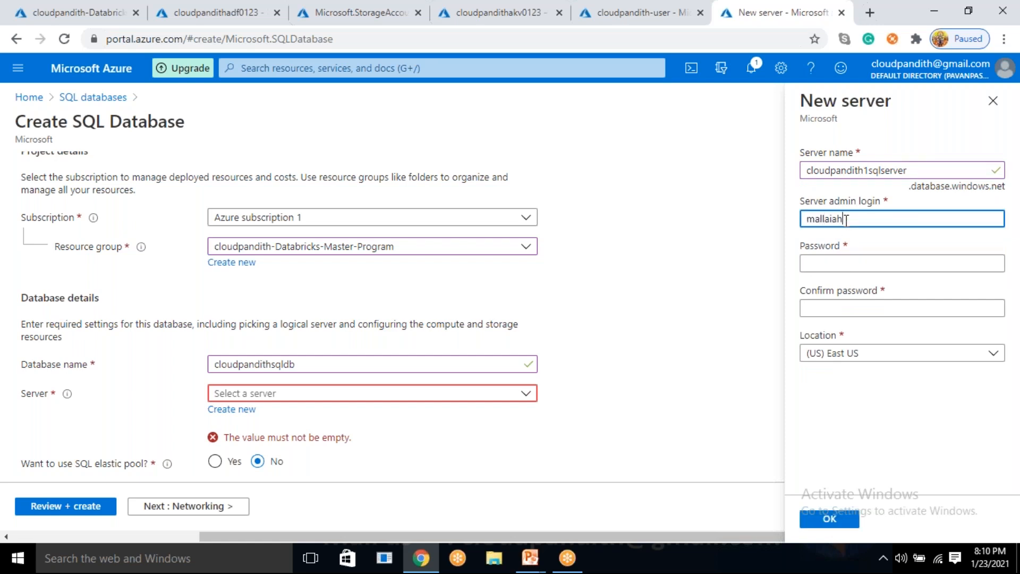
{"action": "key", "text": "Tab"}
{"action": "type", "text": "P•••••••"}
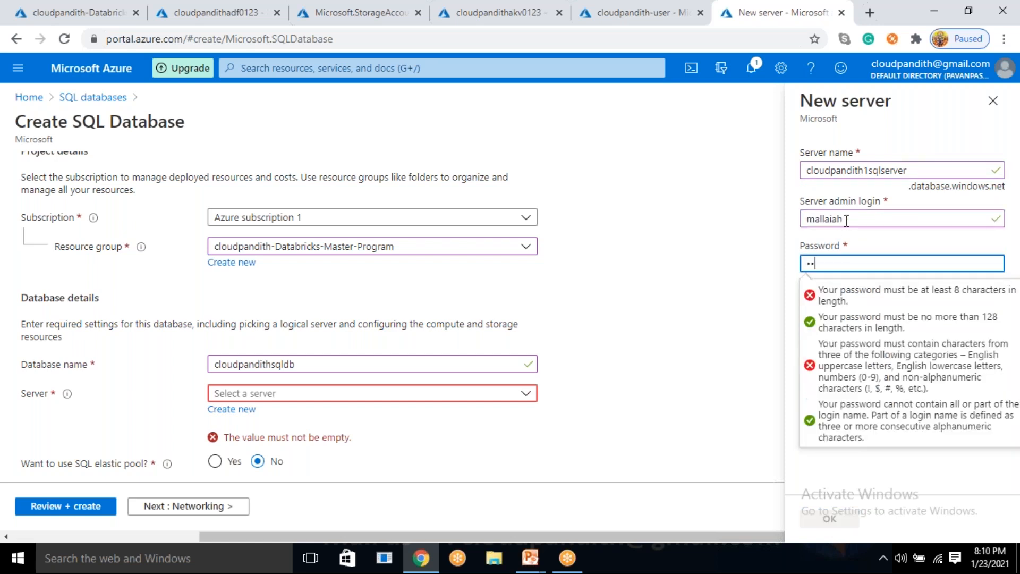
{"action": "type", "text": "••"}
{"action": "key", "text": "ctrl+a"}
{"action": "key", "text": "BackSpace"}
{"action": "left_click", "coordinate": [850, 224]}
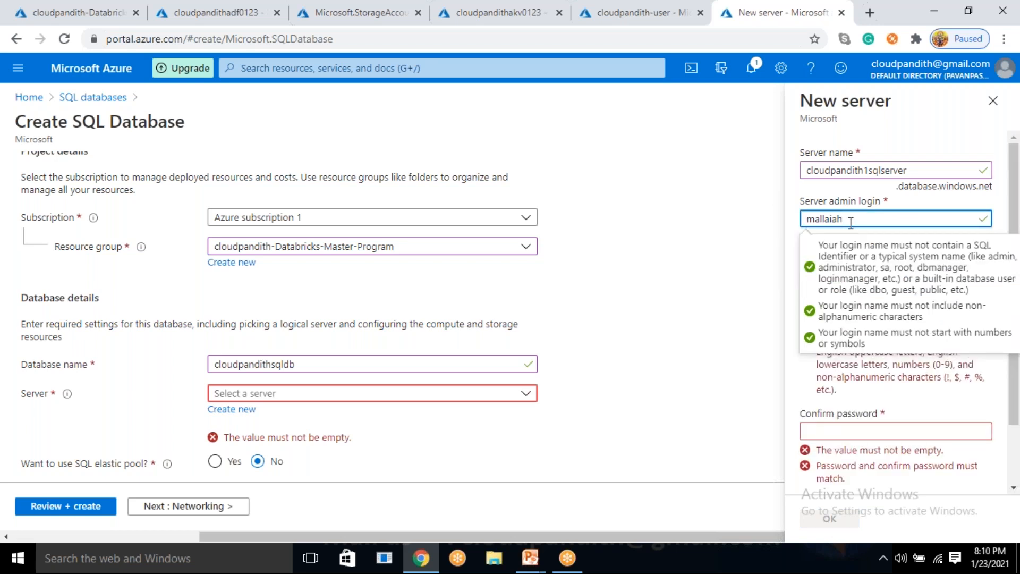
{"action": "key", "text": "BackSpace"}
{"action": "left_click", "coordinate": [905, 208]}
Enter the server admin password in both password fields and accept the new server with location East US.
{"action": "left_click", "coordinate": [834, 262]}
{"action": "type", "text": "••••••••"}
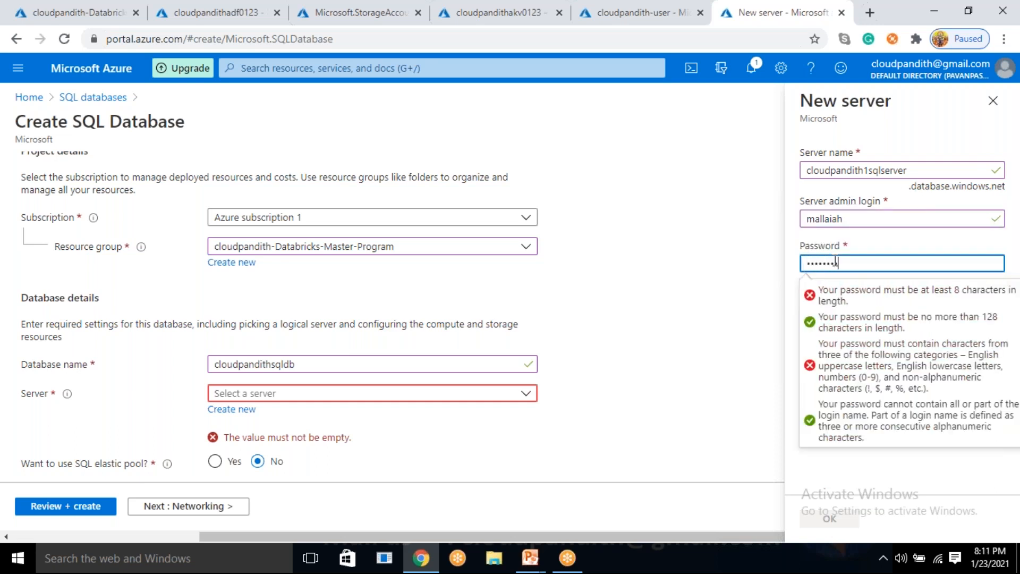
{"action": "type", "text": "••••"}
{"action": "key", "text": "Tab"}
{"action": "type", "text": "••••••••••••"}
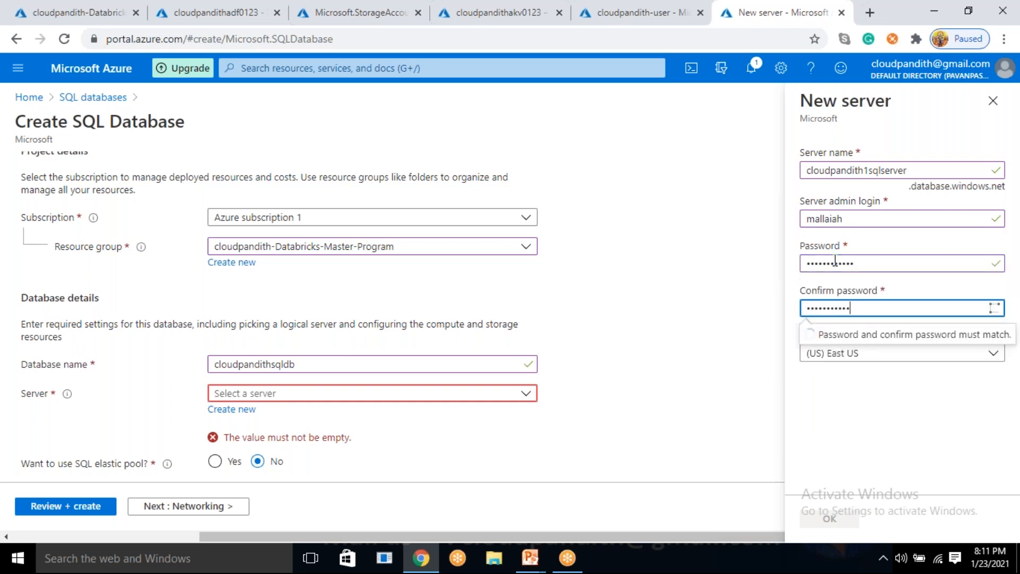
{"action": "left_click", "coordinate": [828, 520]}
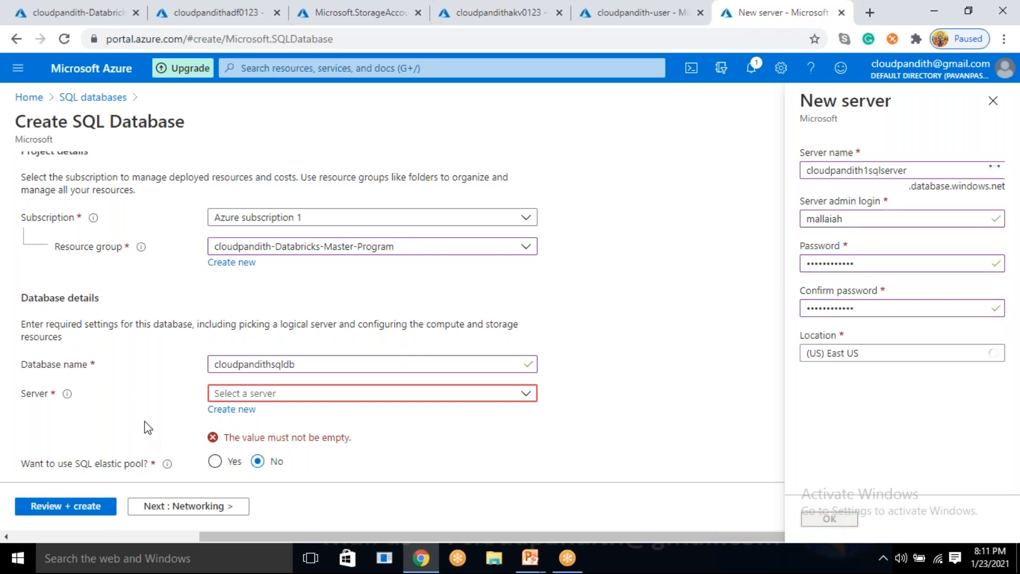
Review the SQL database settings and submit the database for creation.
{"action": "scroll", "coordinate": [145, 425], "scroll_direction": "down", "scroll_amount": 2}
{"action": "left_click", "coordinate": [88, 507]}
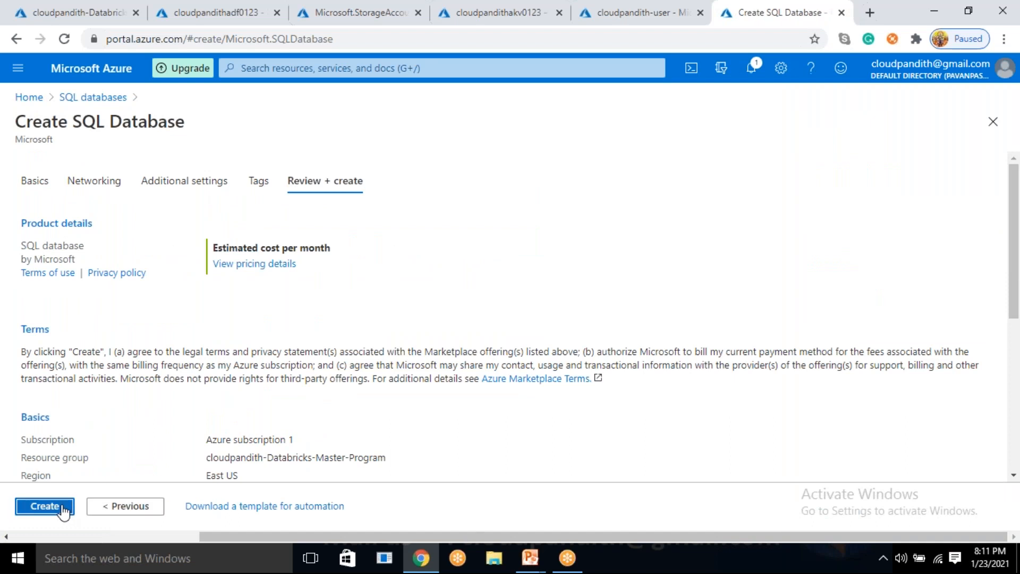
{"action": "left_click", "coordinate": [59, 509]}
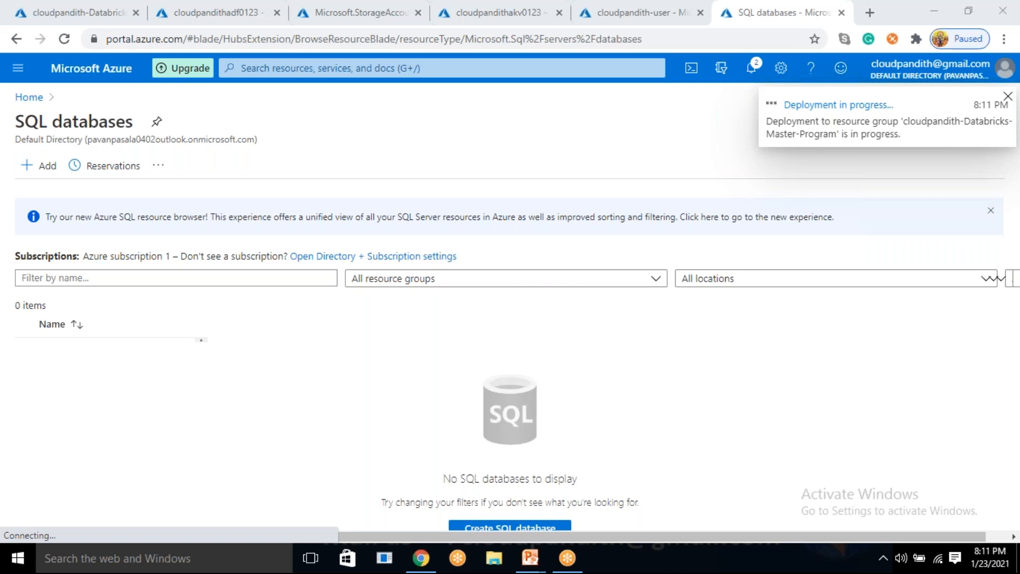
Switch to PowerPoint, reveal the Azure Databricks graphic on the integration slide, and return to the Databricks deployment page in Chrome.
{"action": "key", "text": "alt+Tab"}
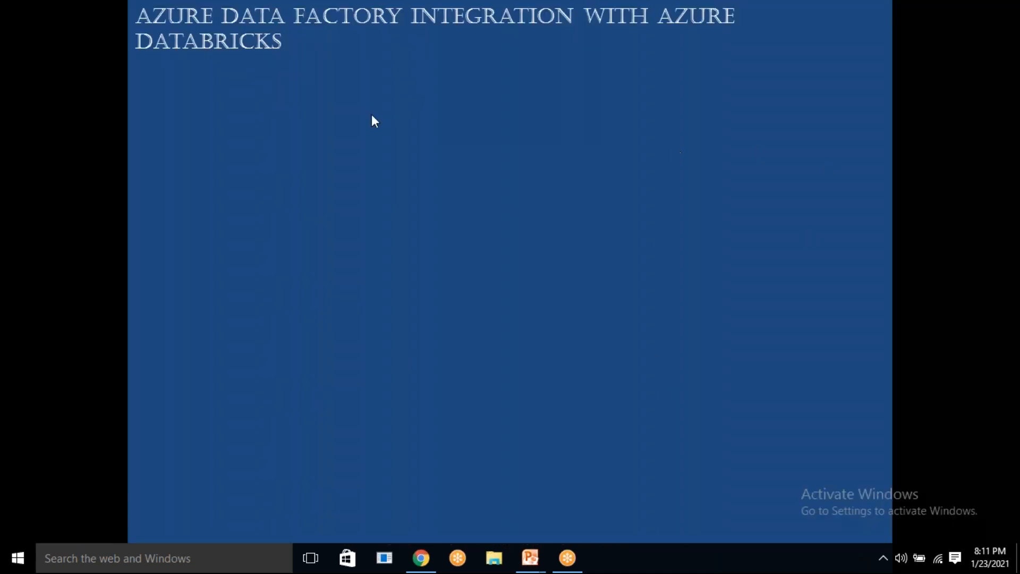
{"action": "left_click", "coordinate": [752, 151]}
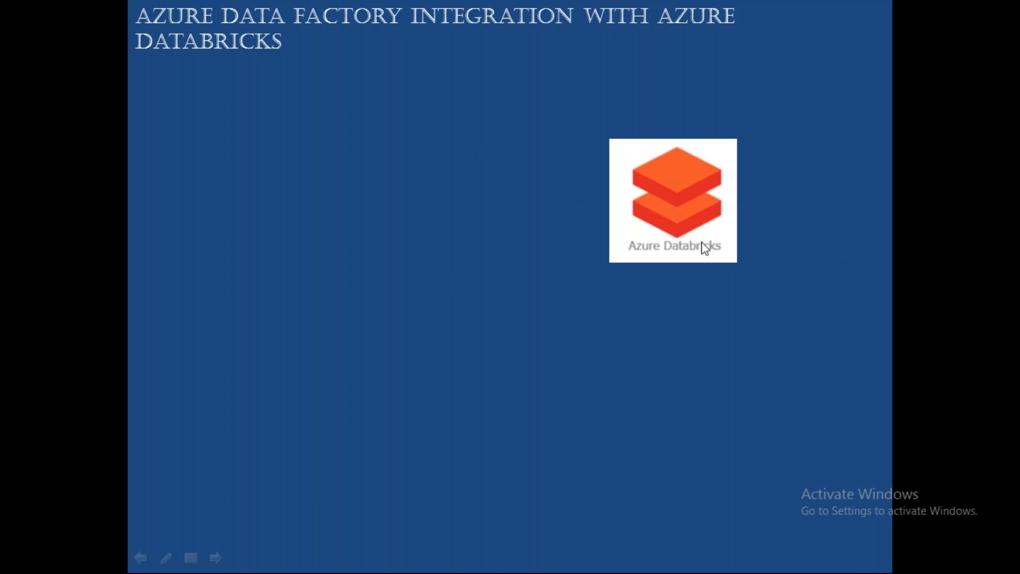
{"action": "key", "text": "alt+Tab"}
{"action": "key", "text": "alt+Tab"}
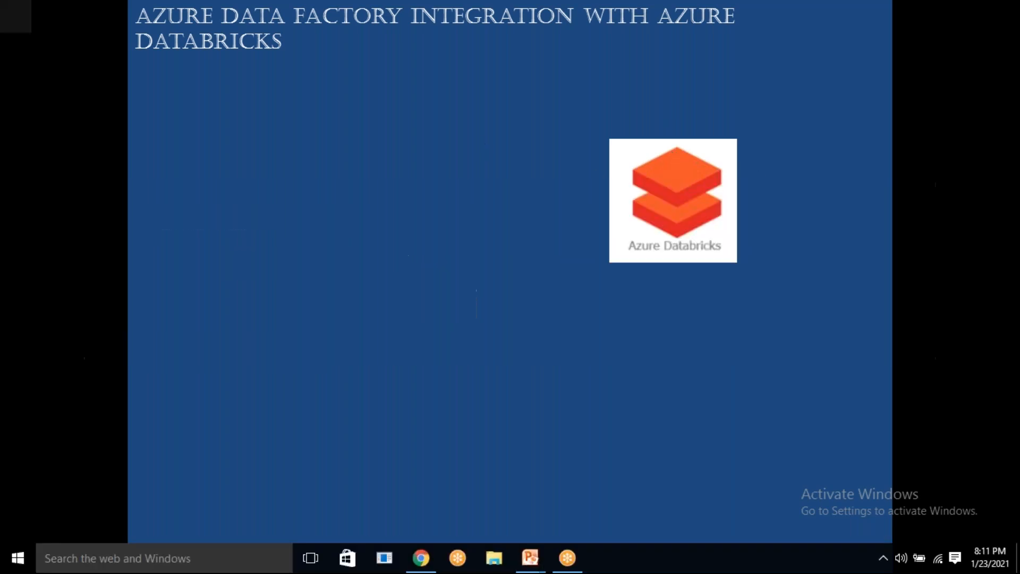
{"action": "left_click", "coordinate": [112, 12]}
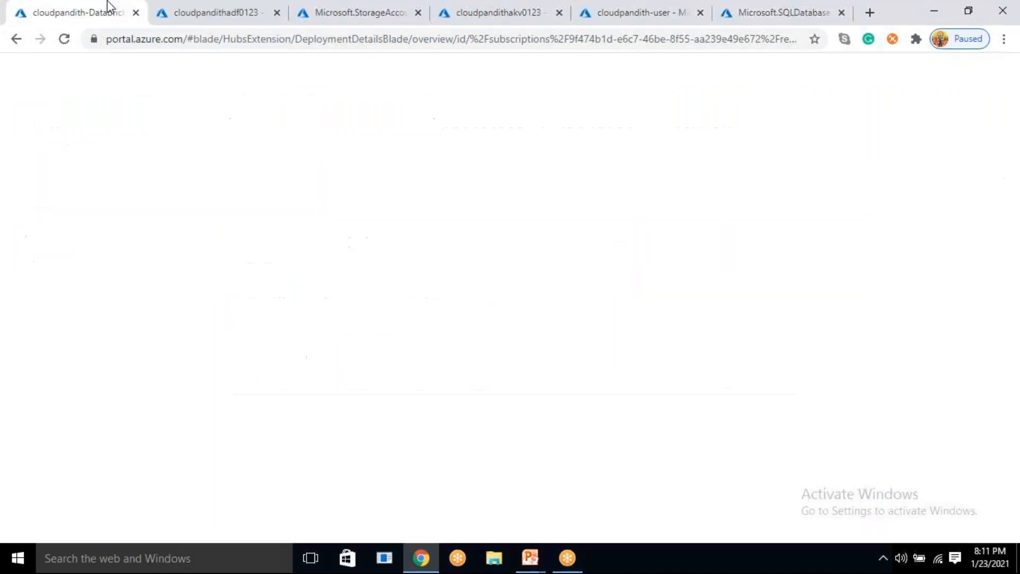
Open the deployed cloudpandithadb Databricks resource and launch its workspace.
{"action": "left_click", "coordinate": [287, 383]}
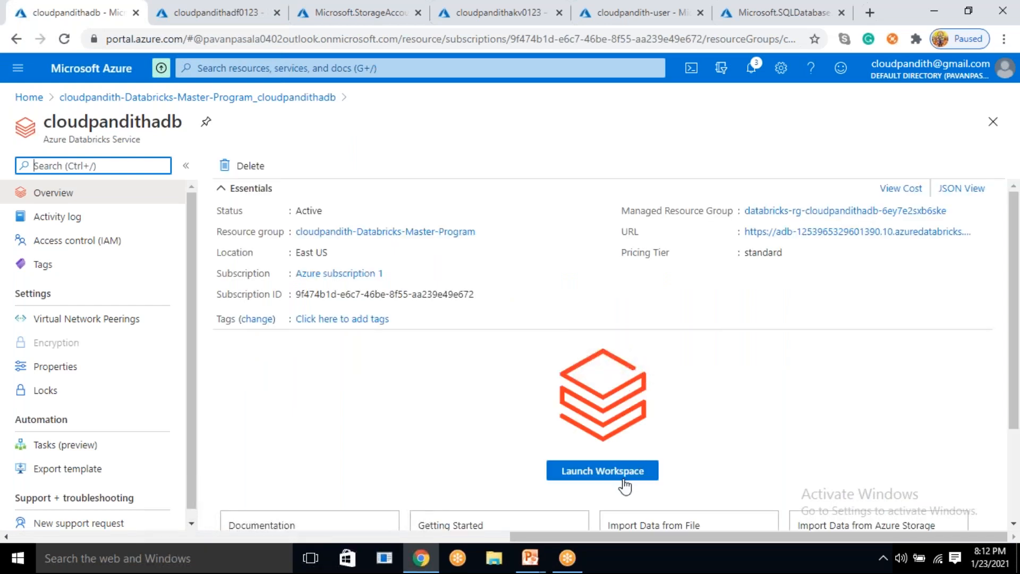
{"action": "left_click", "coordinate": [623, 477]}
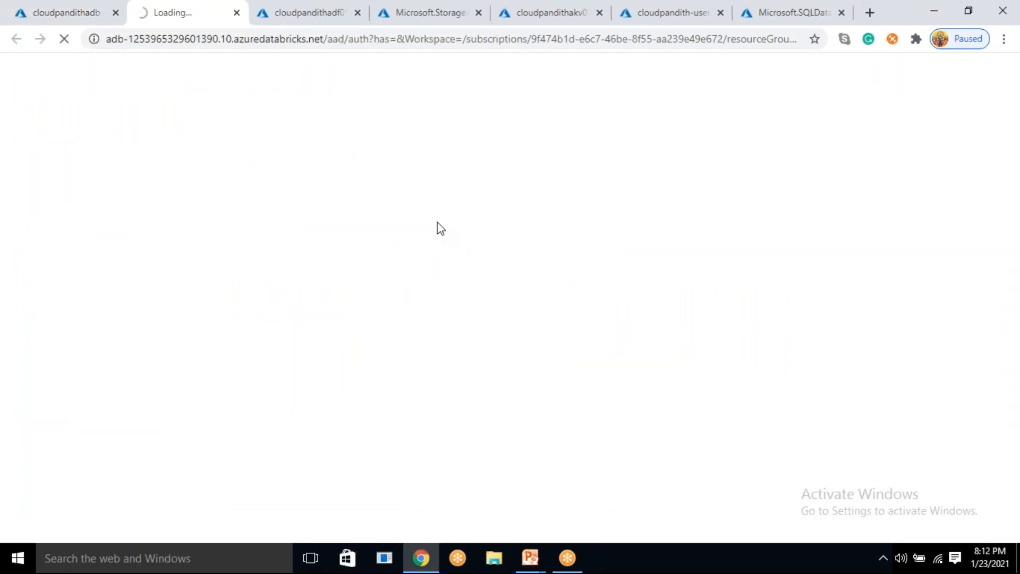
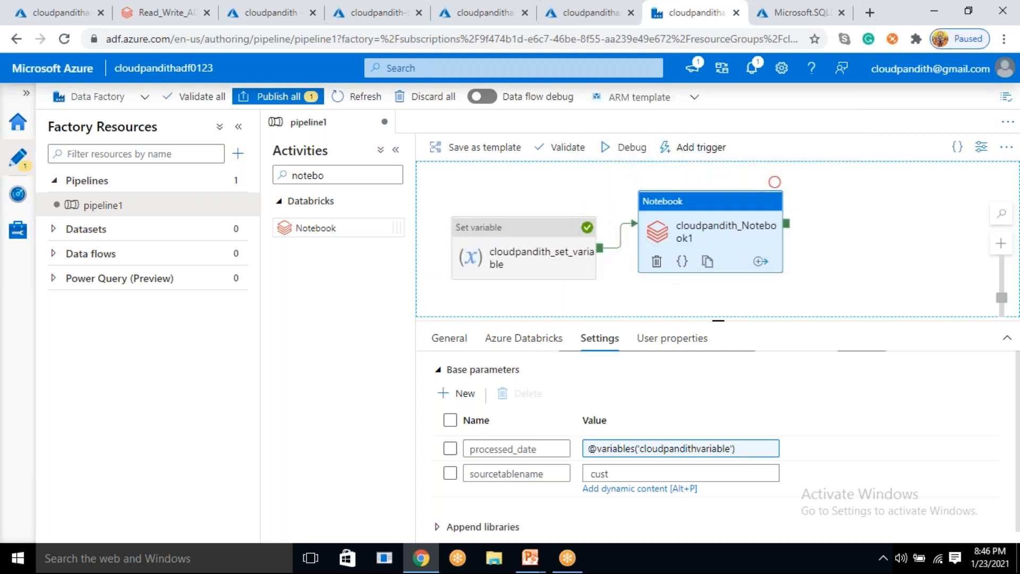
Start a debug run of pipeline1 and check the processeddata folder in the cloudpandith container.
{"action": "left_click", "coordinate": [626, 147]}
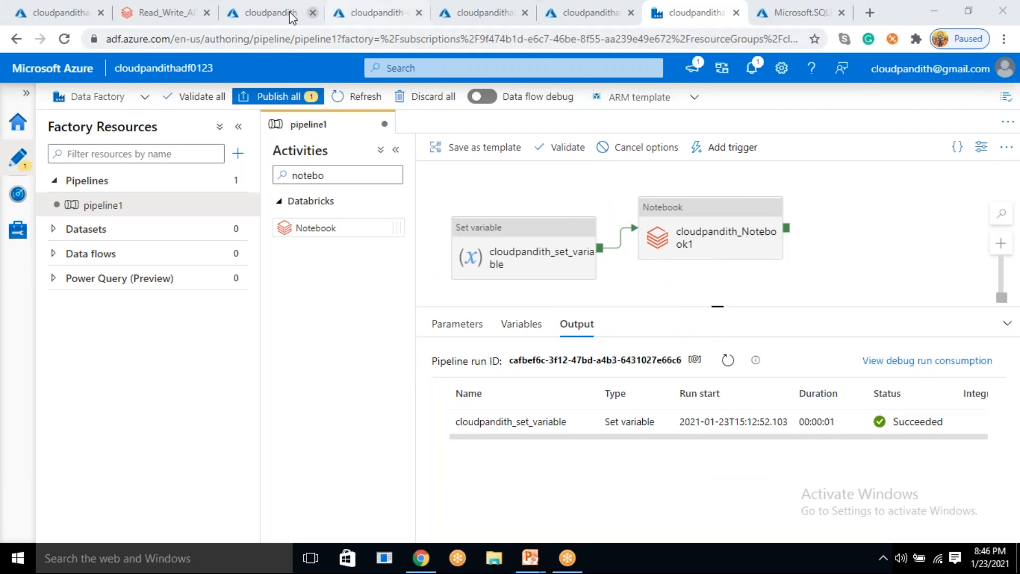
{"action": "left_click", "coordinate": [375, 12]}
{"action": "left_click", "coordinate": [301, 11]}
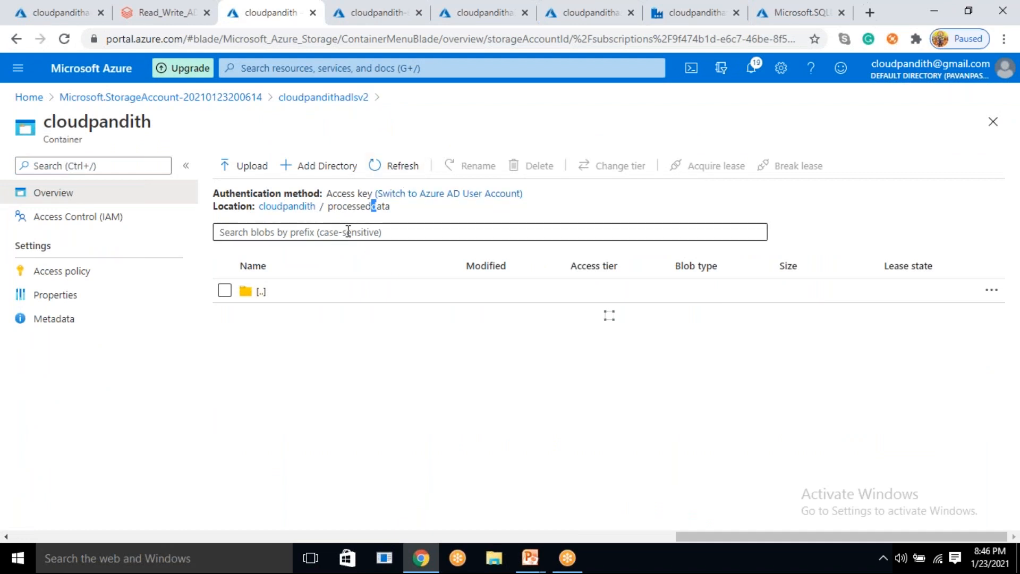
{"action": "left_click", "coordinate": [176, 9]}
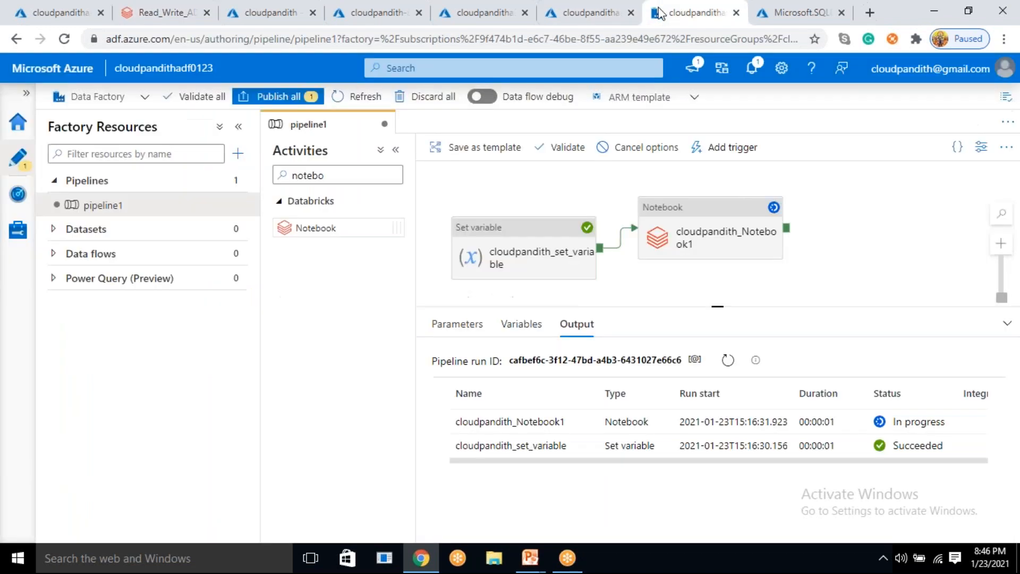
Return to the Data Factory pipeline and refresh the debug run's output until both activities finish.
{"action": "left_click", "coordinate": [674, 11]}
{"action": "left_click", "coordinate": [727, 362]}
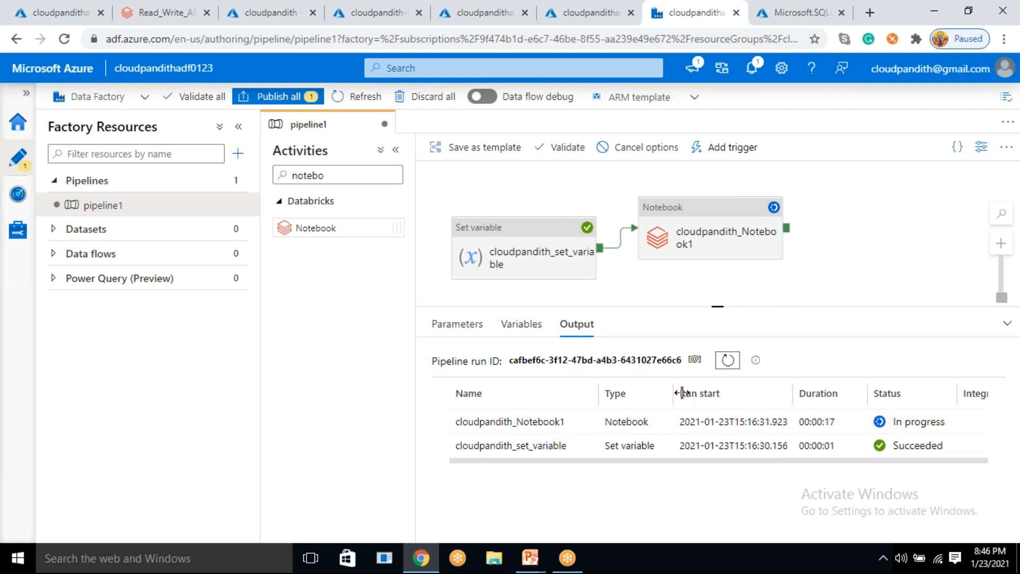
{"action": "left_click", "coordinate": [727, 362]}
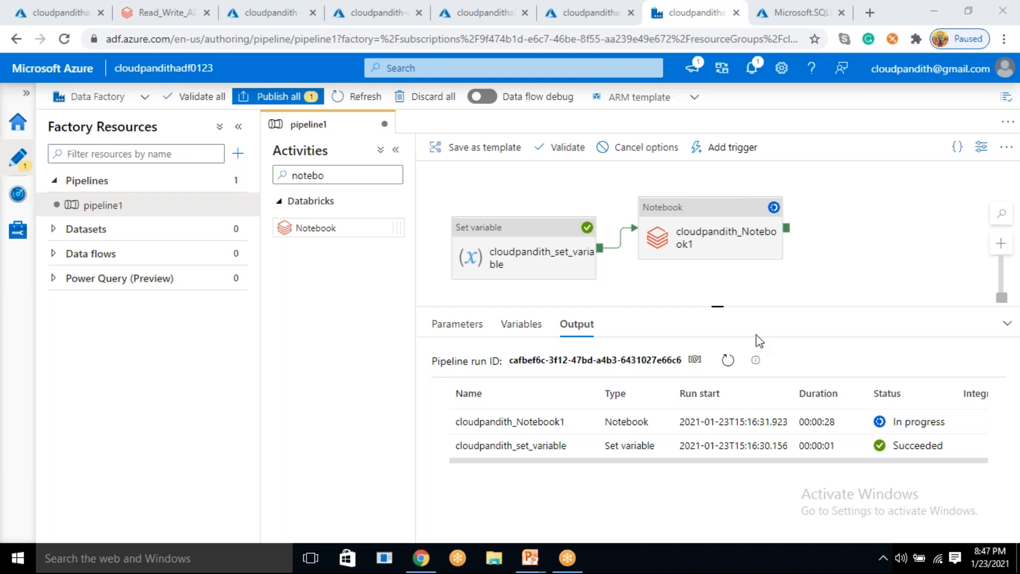
{"action": "left_click", "coordinate": [728, 361]}
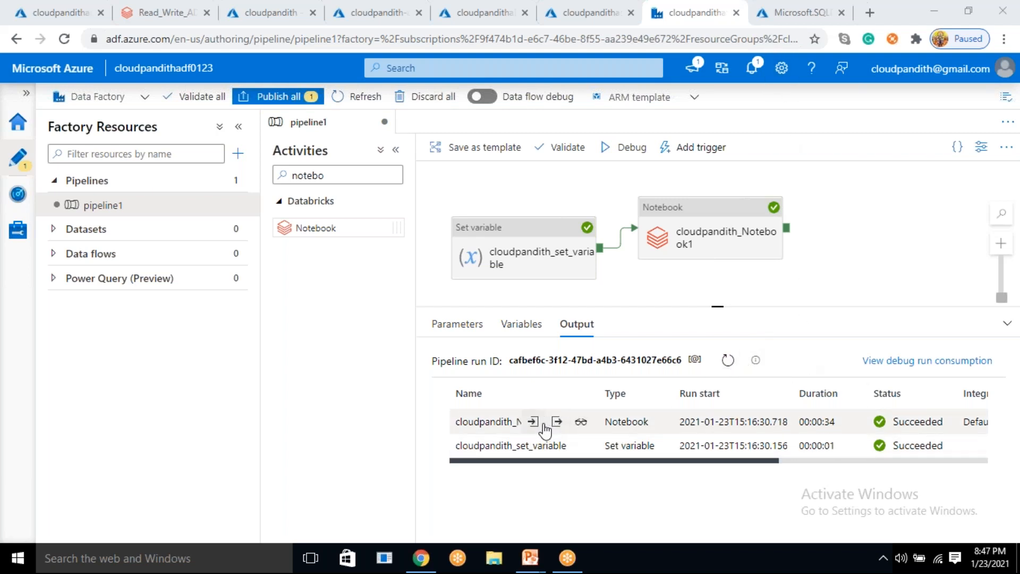
{"action": "left_click", "coordinate": [728, 360]}
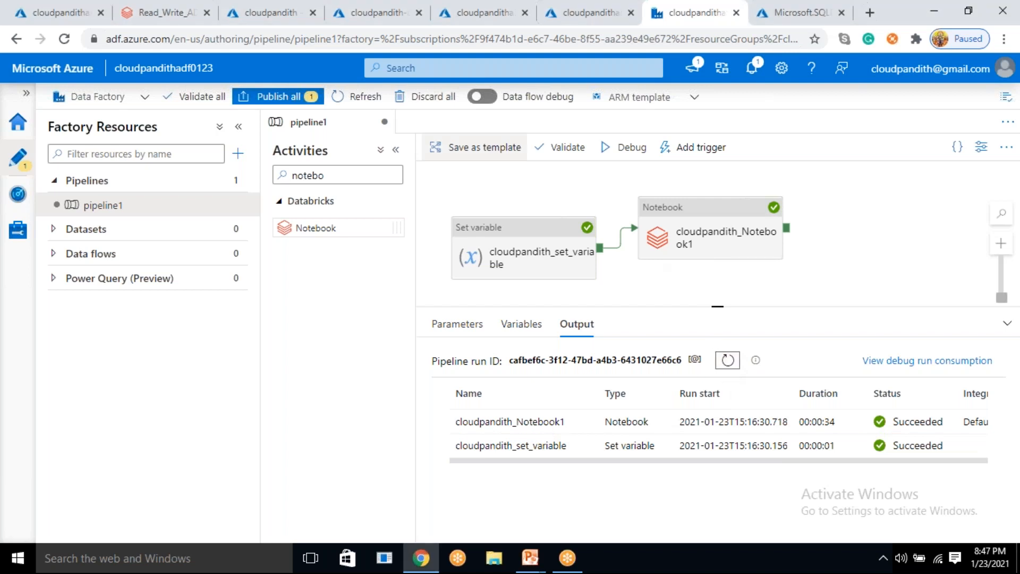
Inspect the input and output of the cloudpandith_set_variable activity in the debug run.
{"action": "mouse_move", "coordinate": [582, 449]}
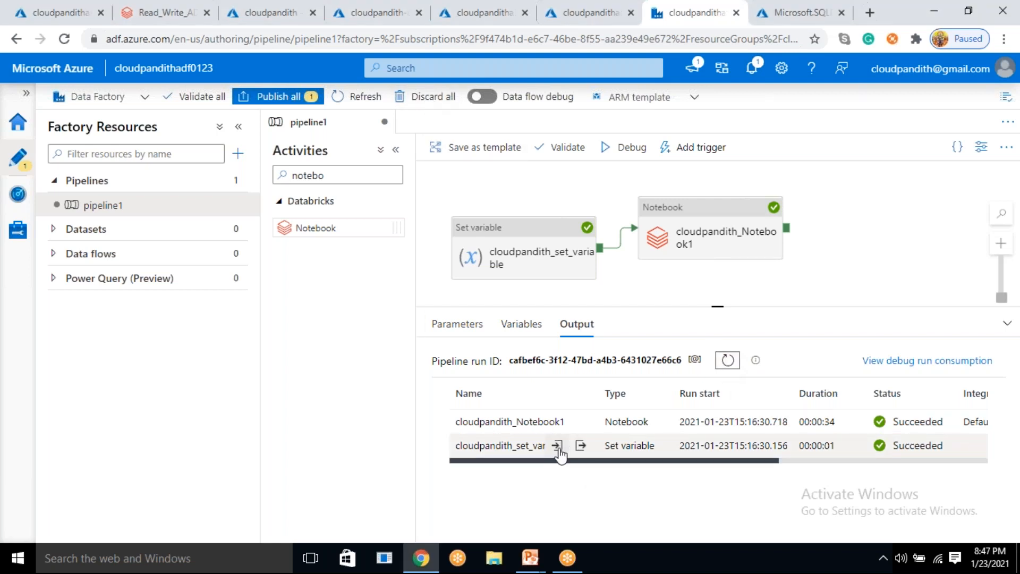
{"action": "left_click", "coordinate": [558, 449]}
{"action": "left_click", "coordinate": [580, 445]}
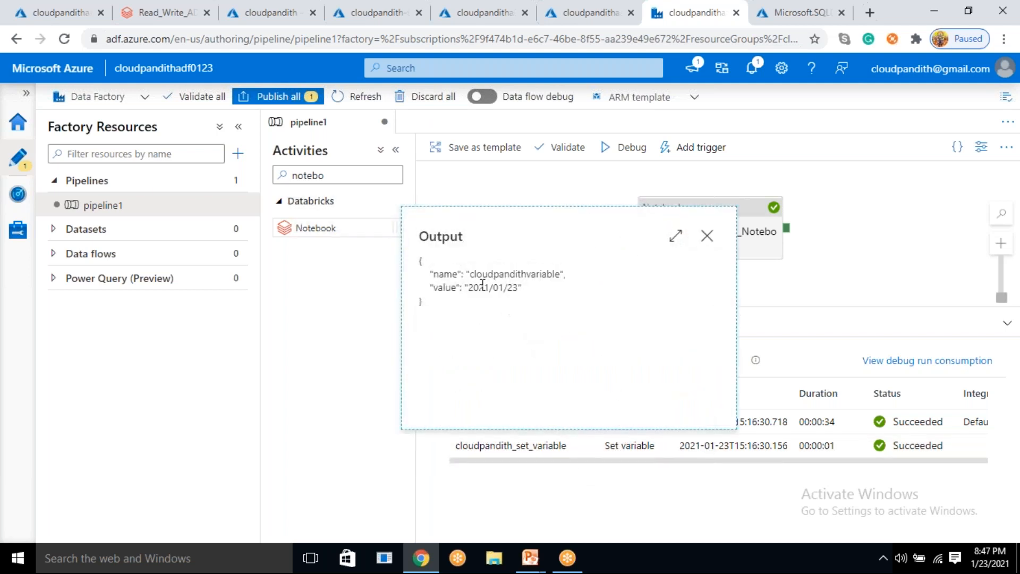
{"action": "left_click_drag", "start_coordinate": [474, 287], "coordinate": [532, 272]}
{"action": "left_click", "coordinate": [591, 498]}
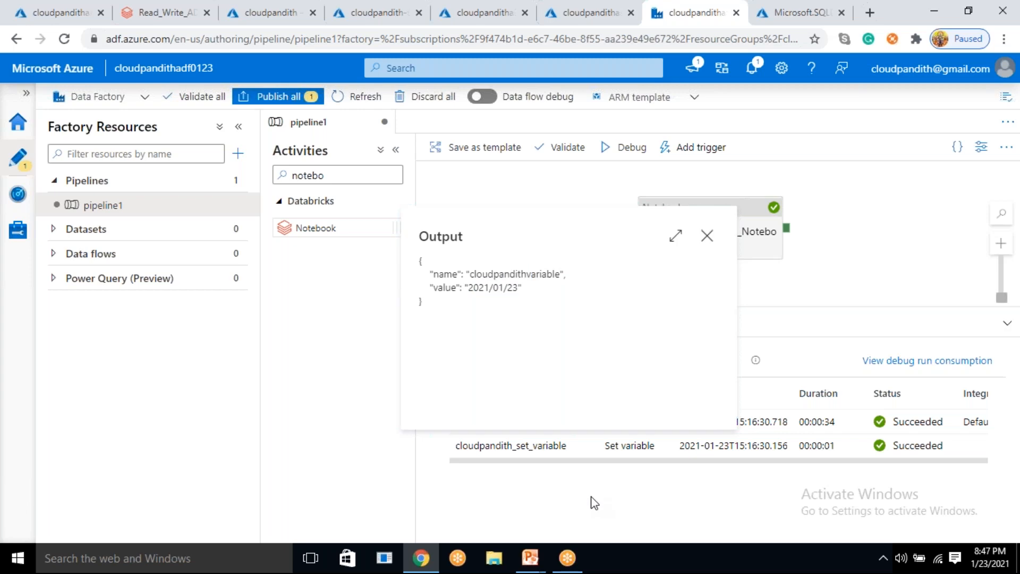
Examine the cloudpandith_Notebook1 activity's run details and its output, including the run page URL and runOutput values.
{"action": "left_click", "coordinate": [583, 422]}
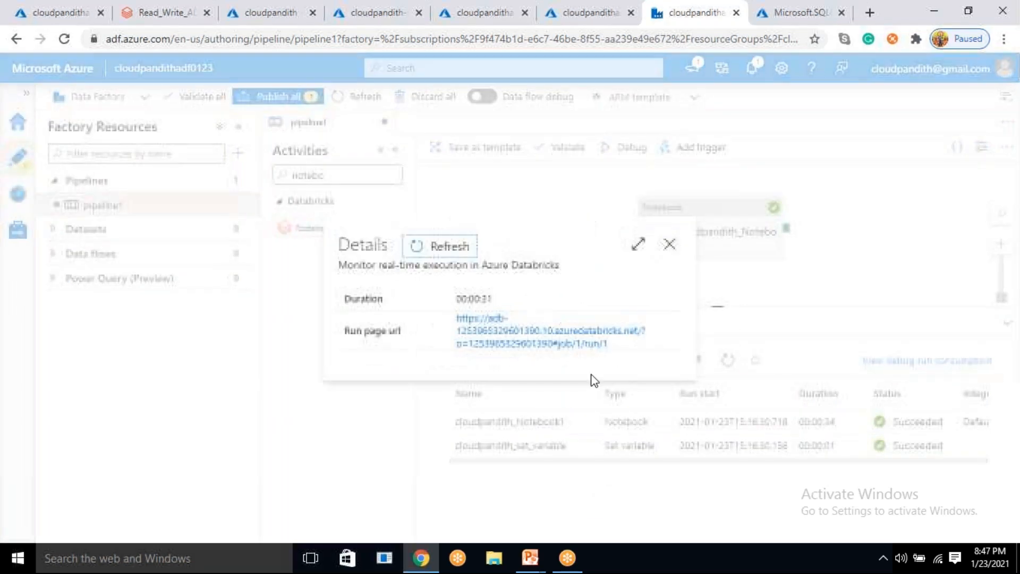
{"action": "left_click", "coordinate": [668, 242]}
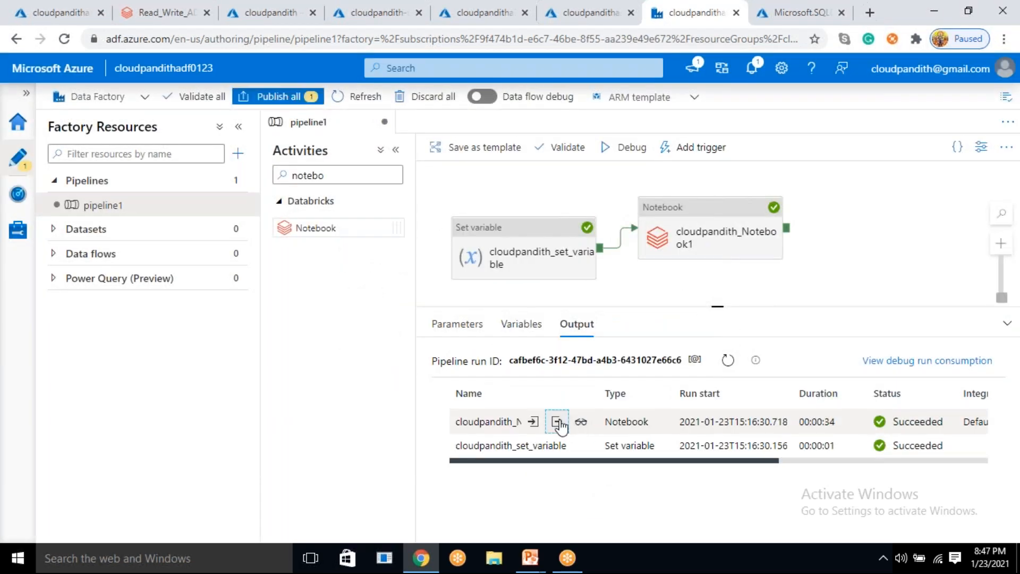
{"action": "left_click", "coordinate": [556, 422]}
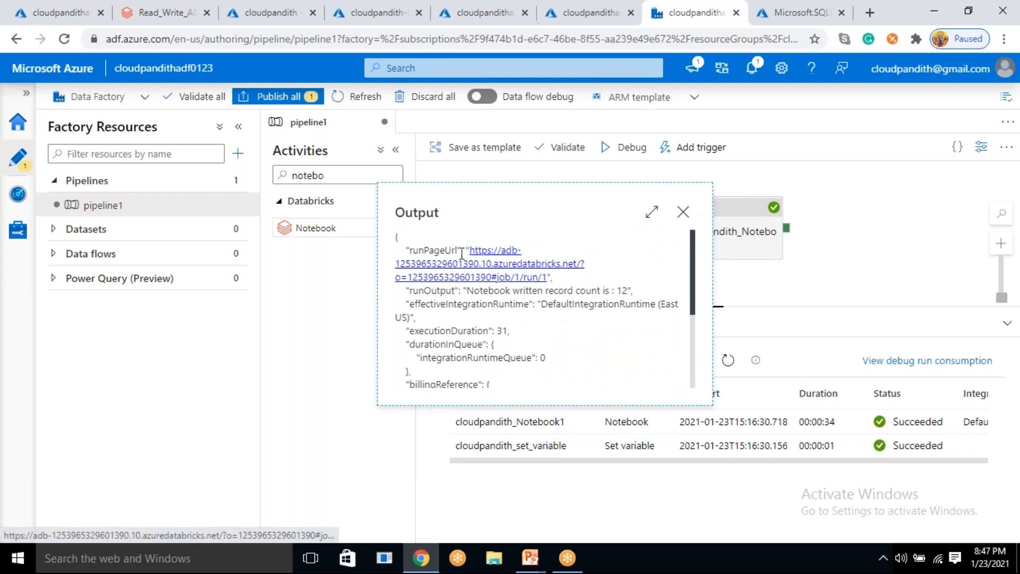
{"action": "left_click_drag", "start_coordinate": [428, 250], "coordinate": [454, 255]}
{"action": "left_click_drag", "start_coordinate": [424, 290], "coordinate": [628, 292]}
{"action": "left_click", "coordinate": [566, 298]}
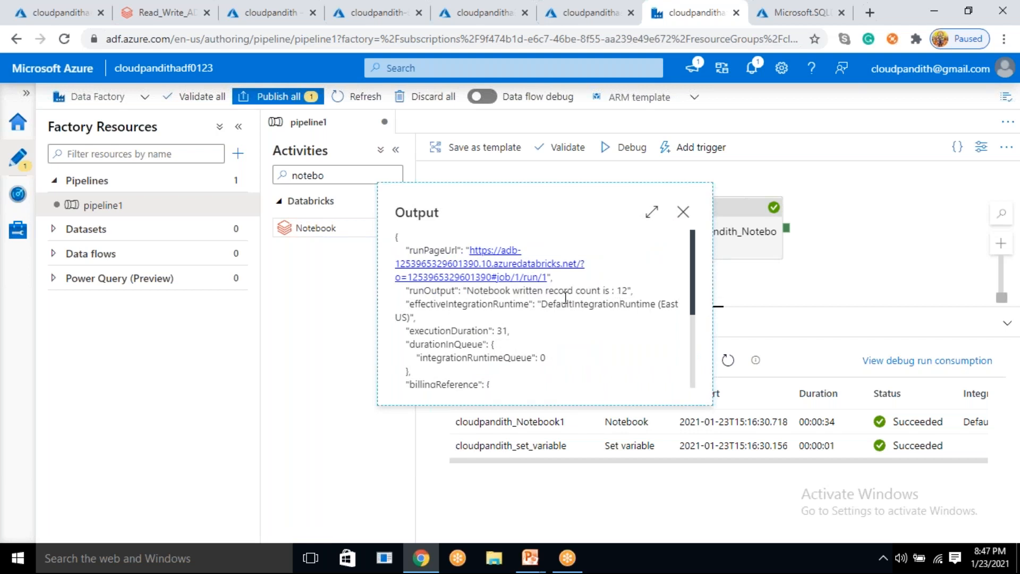
{"action": "left_click_drag", "start_coordinate": [566, 299], "coordinate": [539, 292]}
{"action": "double_click", "coordinate": [529, 292]}
{"action": "left_click_drag", "start_coordinate": [473, 294], "coordinate": [629, 291]}
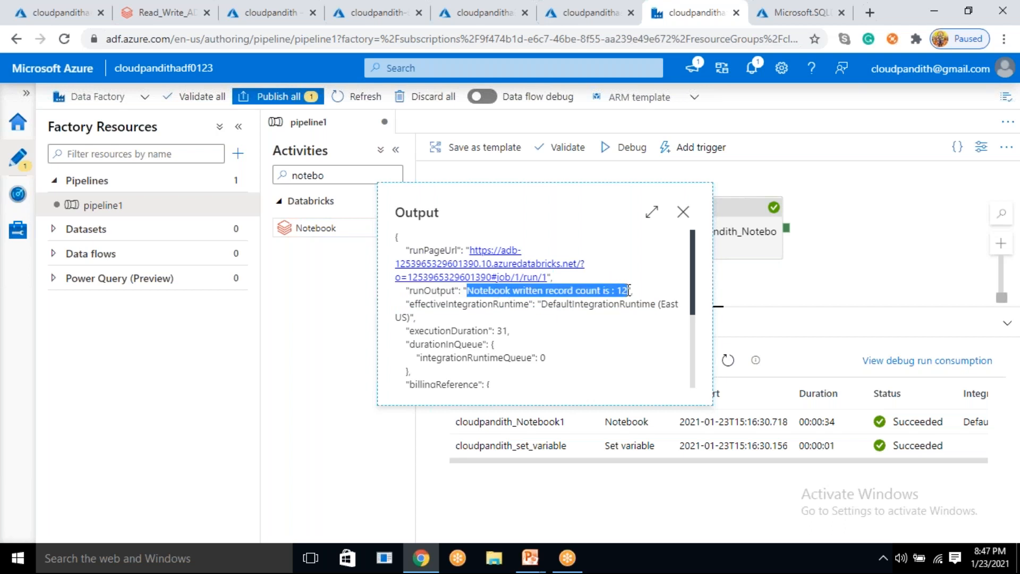
{"action": "left_click_drag", "start_coordinate": [466, 249], "coordinate": [552, 281]}
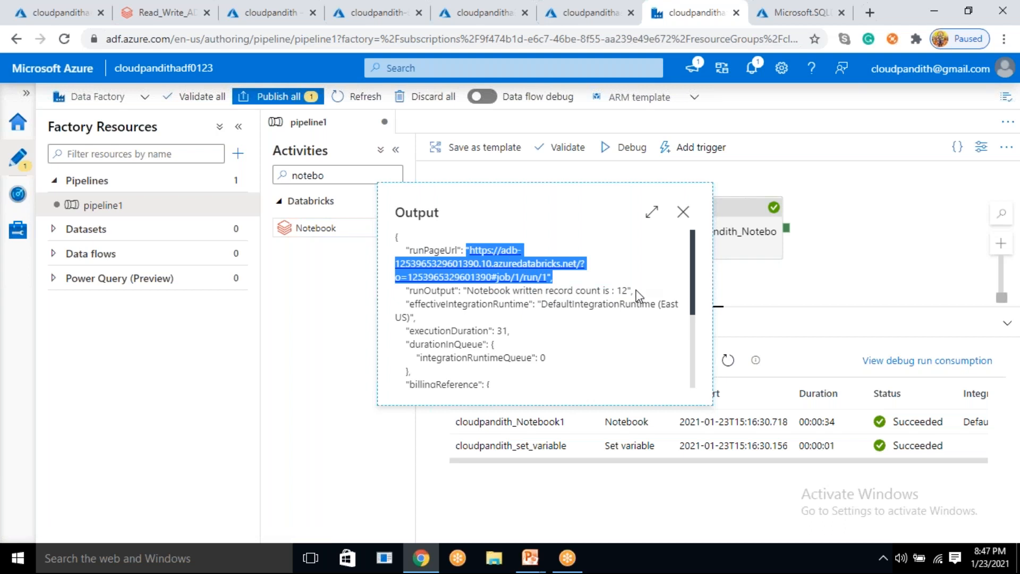
{"action": "left_click_drag", "start_coordinate": [640, 292], "coordinate": [560, 296]}
{"action": "left_click", "coordinate": [683, 211]}
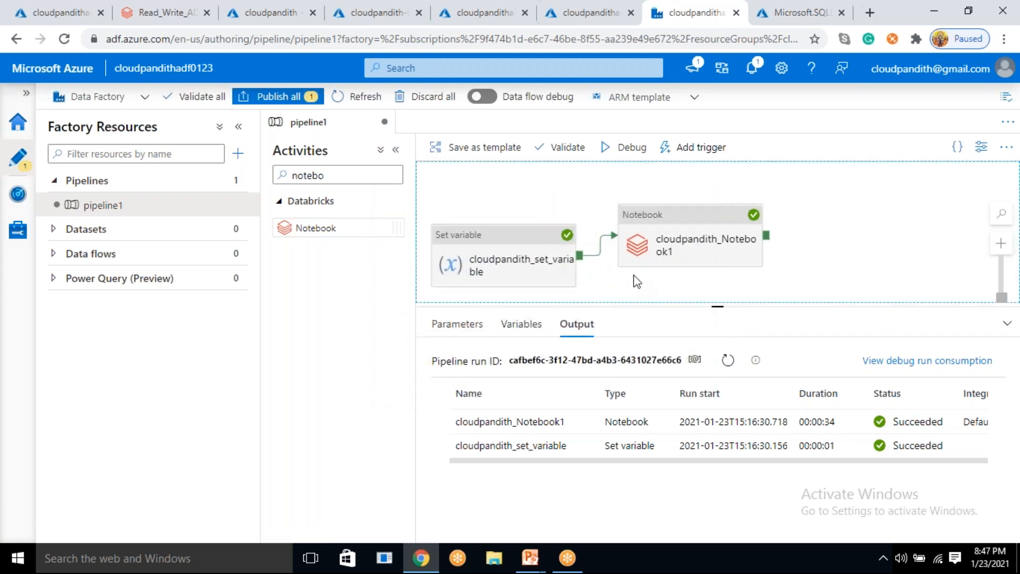
Browse the container's processeddata folder down to cust/2021/01/23 to check the files written by the notebook.
{"action": "left_click", "coordinate": [272, 2]}
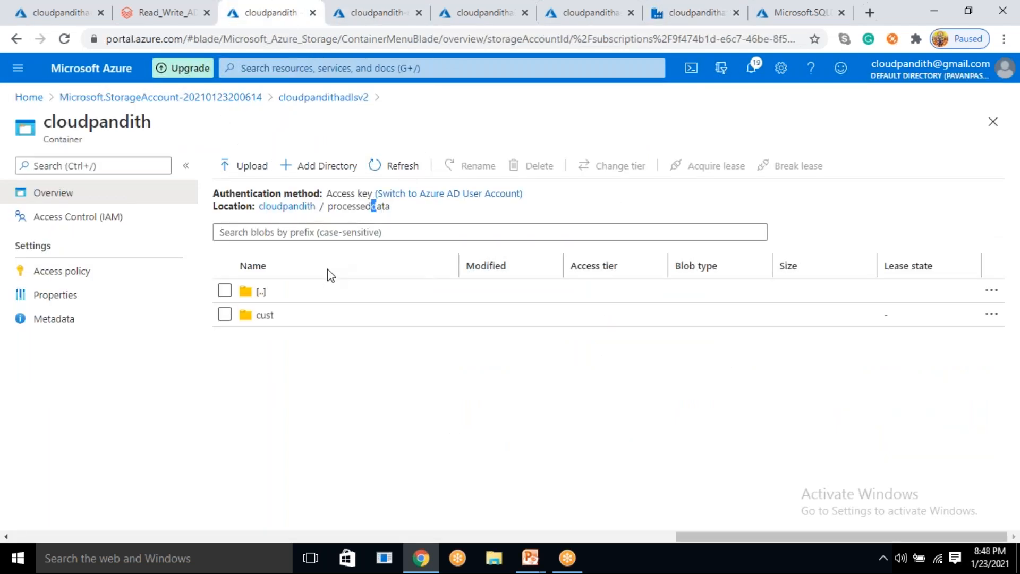
{"action": "left_click", "coordinate": [271, 317]}
{"action": "left_click", "coordinate": [268, 316]}
{"action": "left_click", "coordinate": [611, 315]}
{"action": "left_click", "coordinate": [606, 314]}
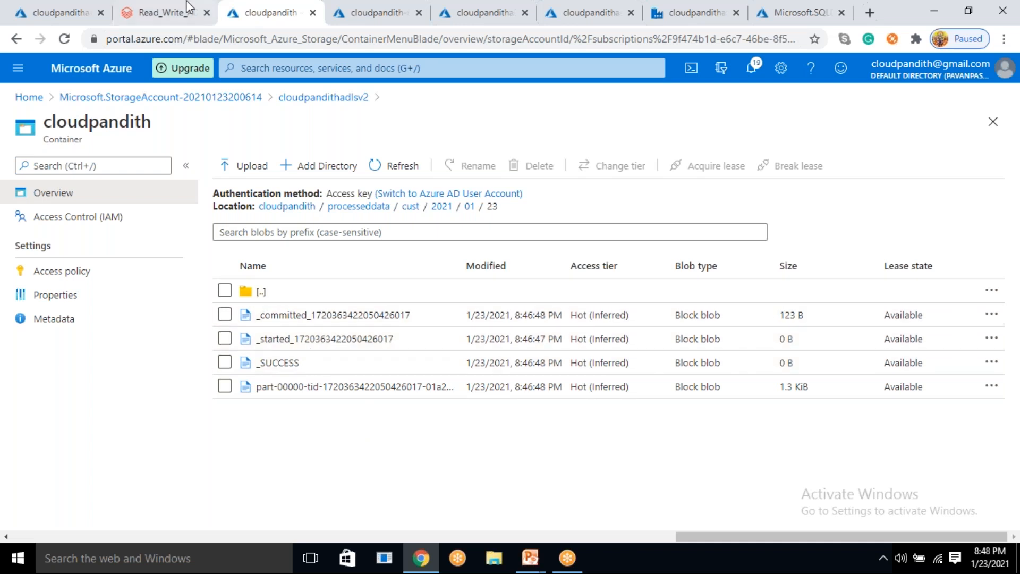
Delete the cust folder from processeddata in the cloudpandith container and refresh the listing.
{"action": "left_click", "coordinate": [345, 208]}
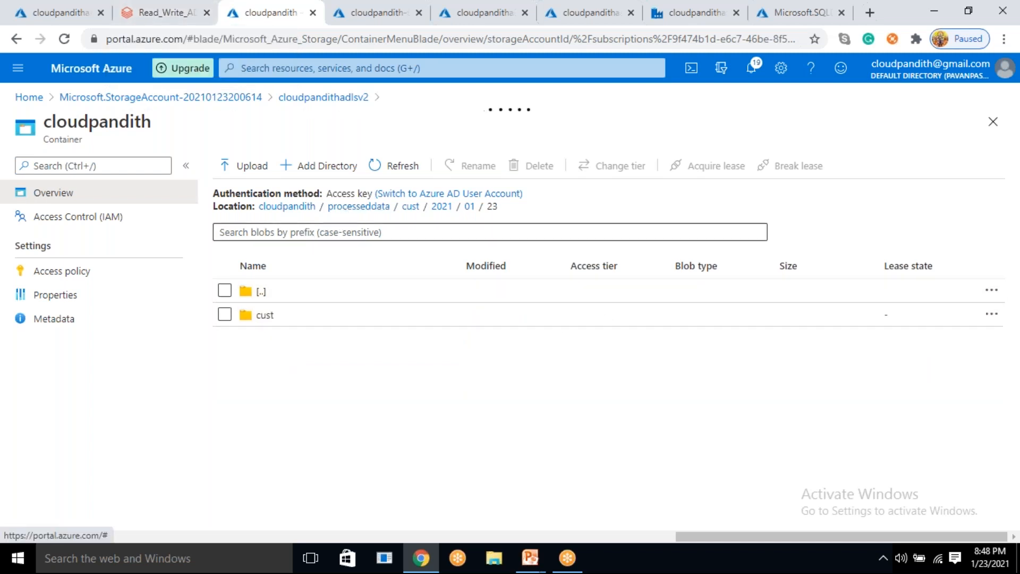
{"action": "left_click", "coordinate": [224, 314]}
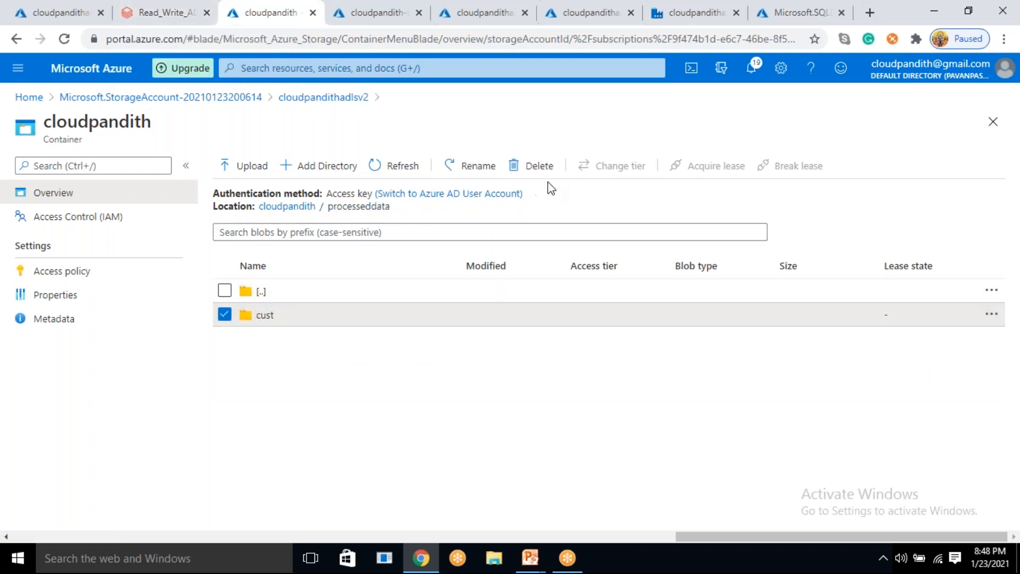
{"action": "left_click", "coordinate": [537, 166]}
{"action": "left_click", "coordinate": [243, 270]}
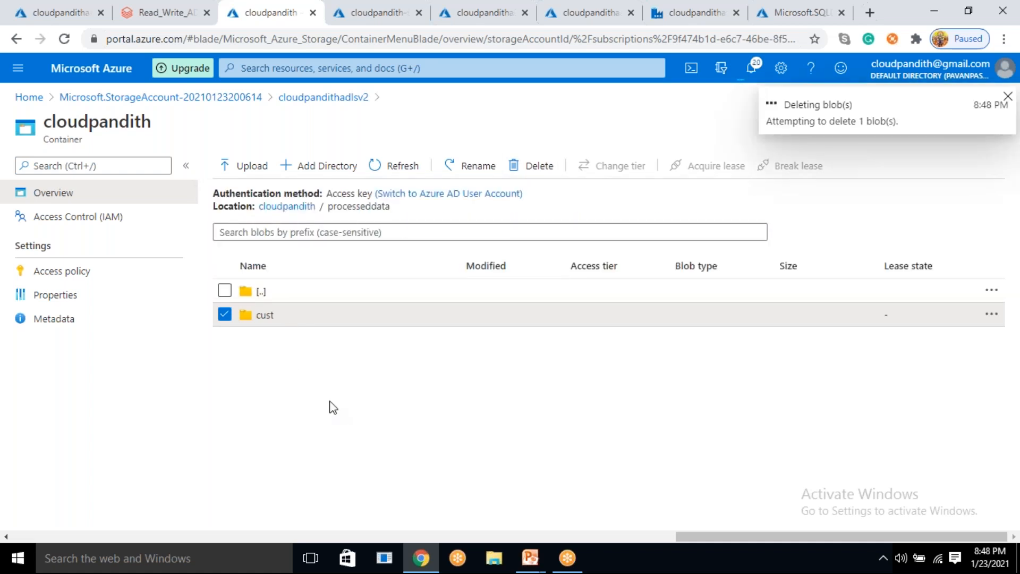
{"action": "left_click", "coordinate": [416, 168]}
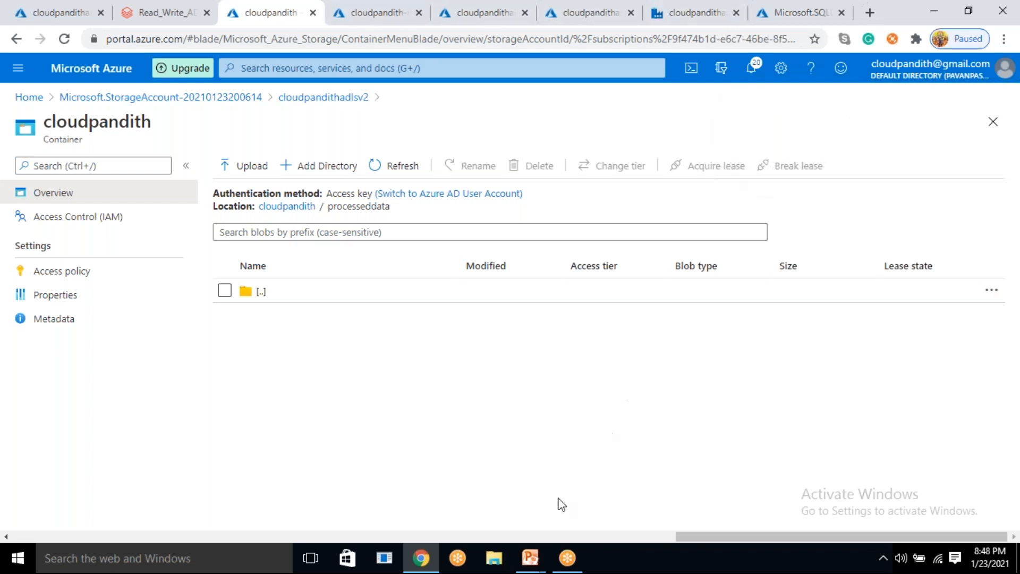
Switch to the PowerPoint slide show to review the Data Factory and Databricks integration diagram, and return to Chrome.
{"action": "left_click", "coordinate": [531, 561]}
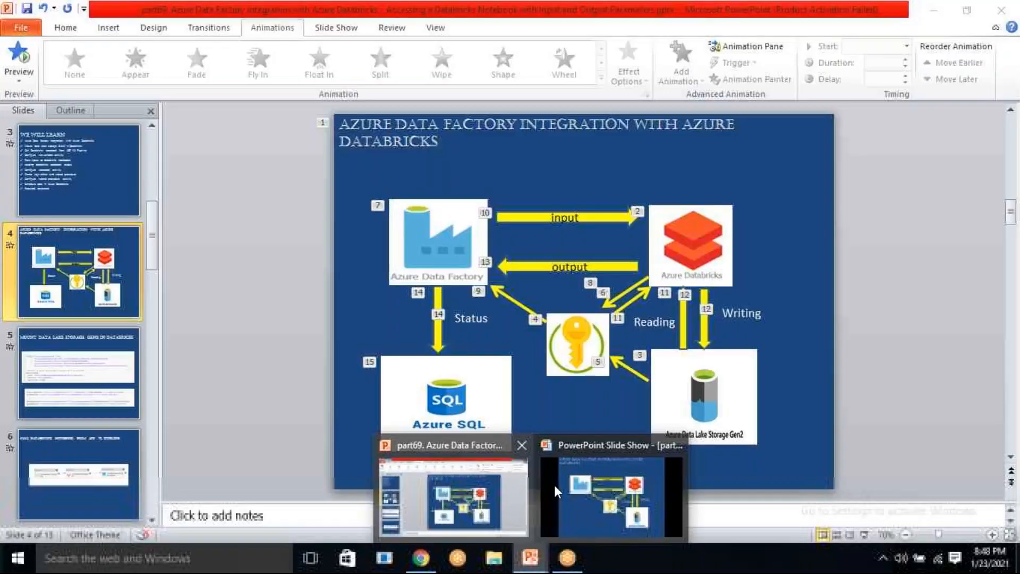
{"action": "left_click", "coordinate": [553, 484]}
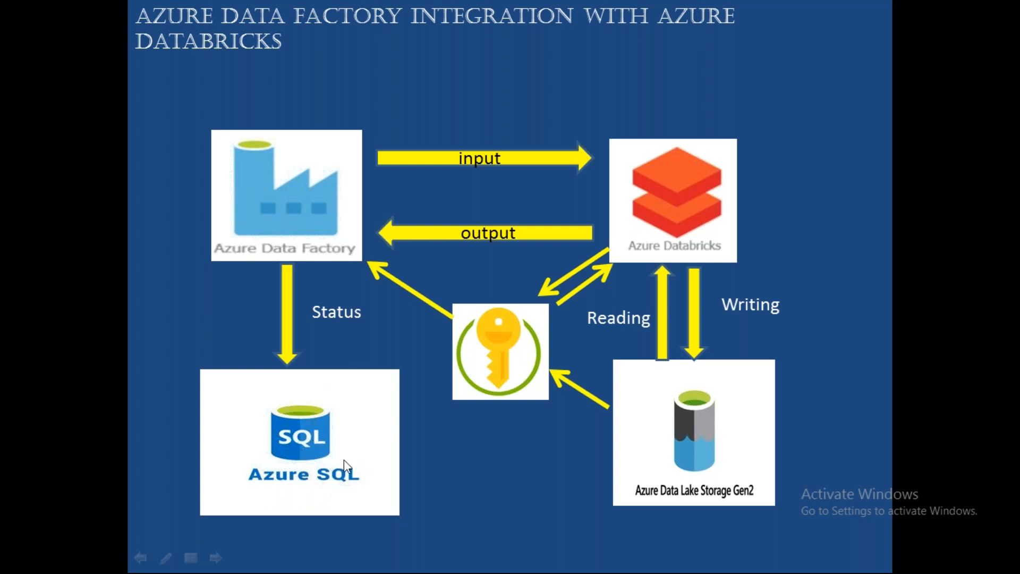
{"action": "key", "text": "alt+Tab"}
{"action": "left_click", "coordinate": [398, 301]}
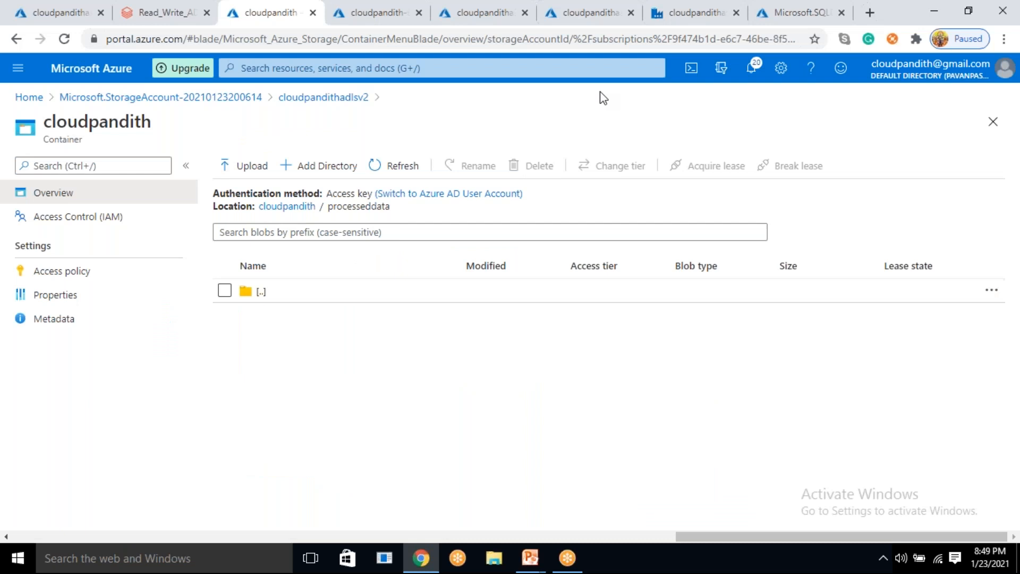
Open the cloudpandithsqldb server firewall settings, allow Azure services to access the server, add the client IP, and save.
{"action": "left_click", "coordinate": [804, 13]}
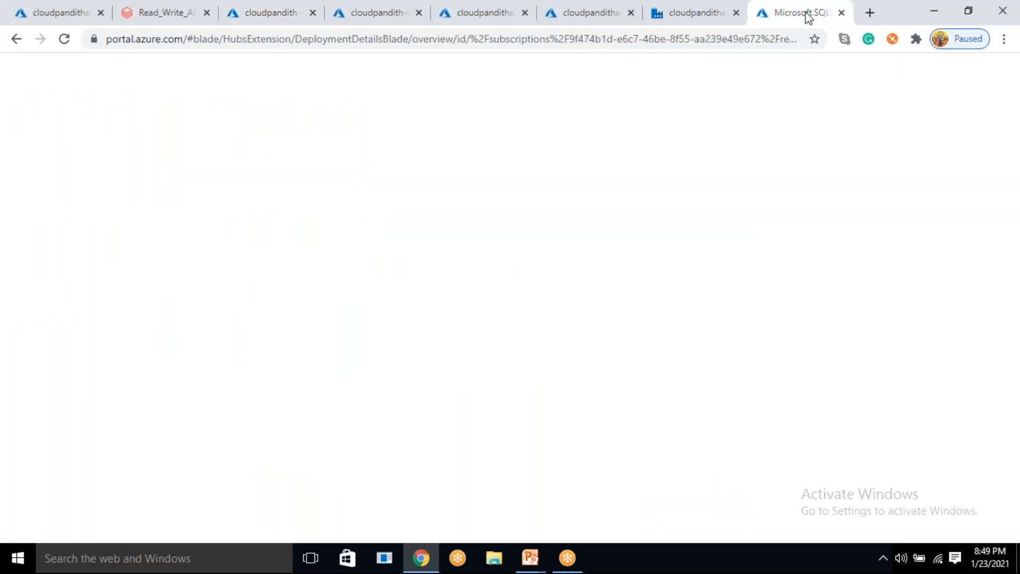
{"action": "left_click", "coordinate": [314, 384]}
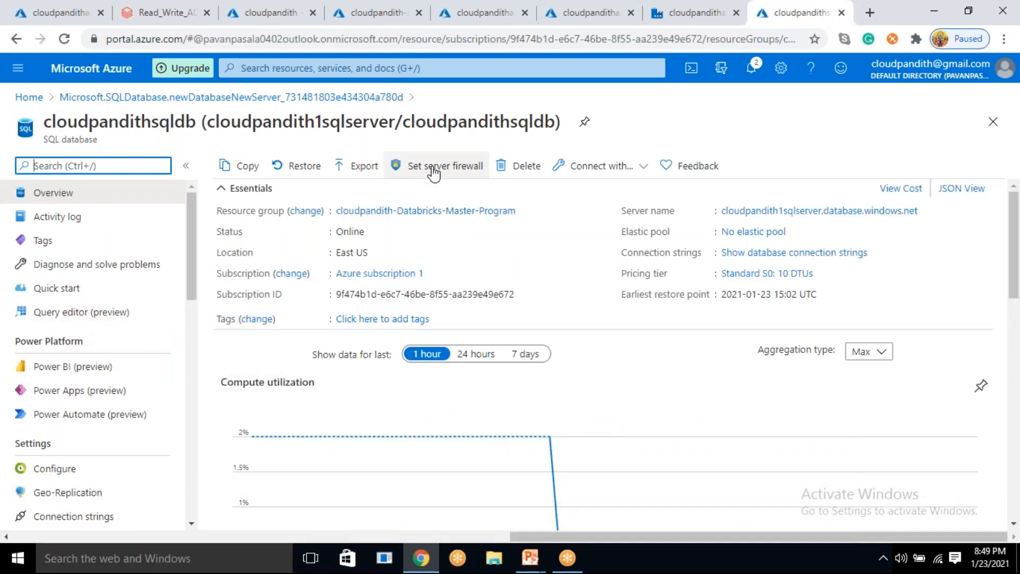
{"action": "left_click", "coordinate": [433, 165]}
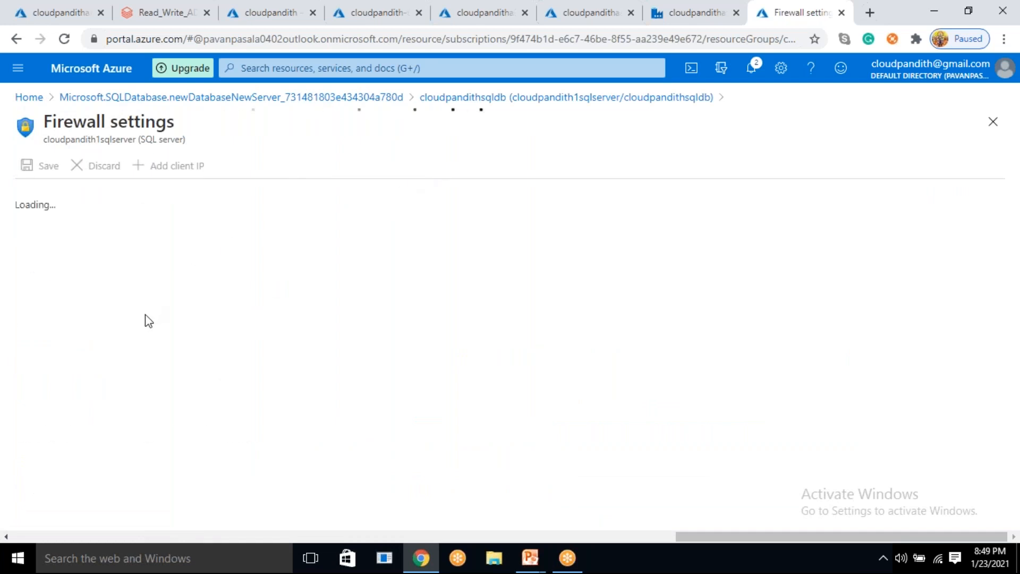
{"action": "left_click", "coordinate": [41, 397]}
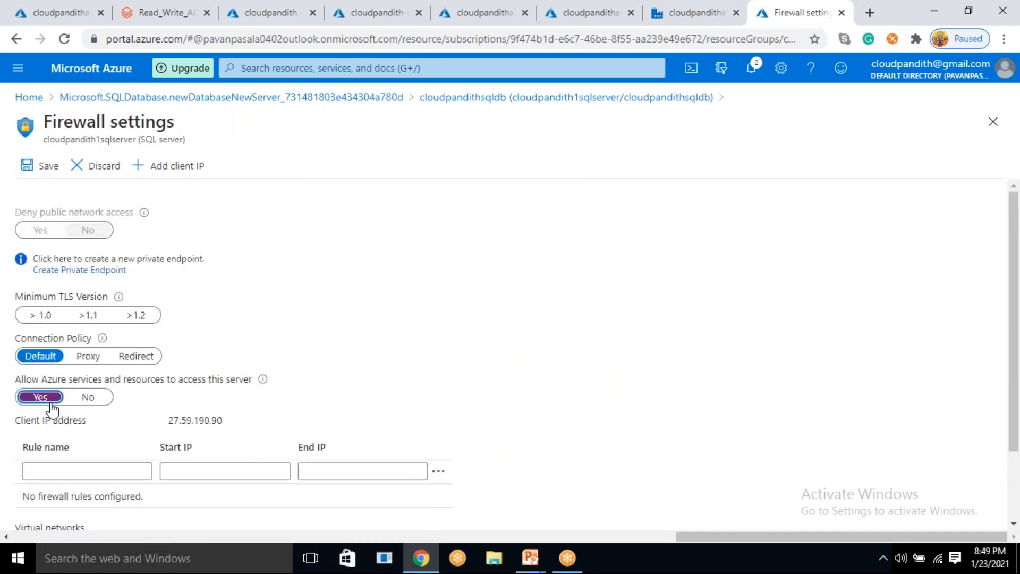
{"action": "left_click", "coordinate": [32, 165]}
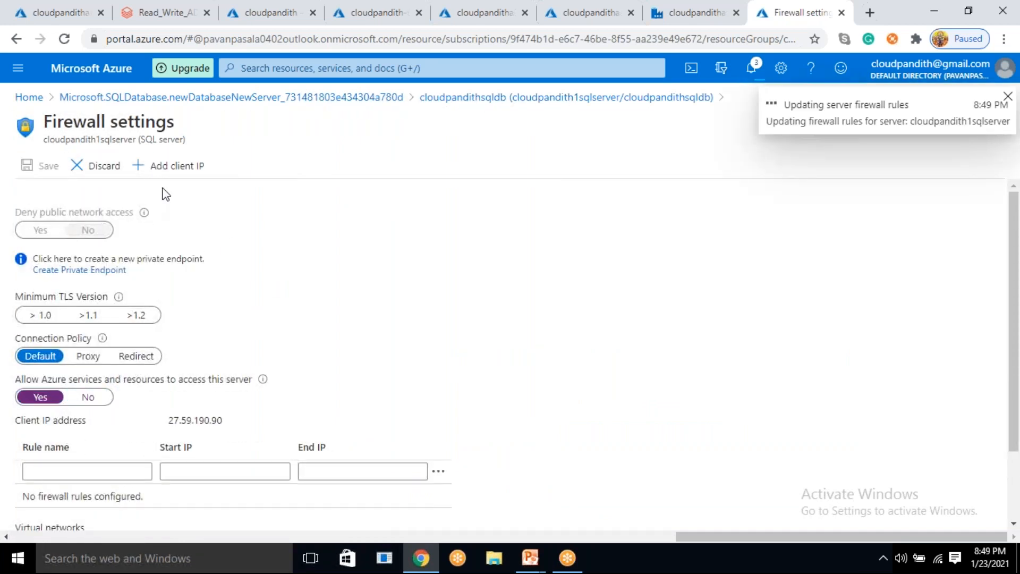
{"action": "left_click", "coordinate": [165, 167]}
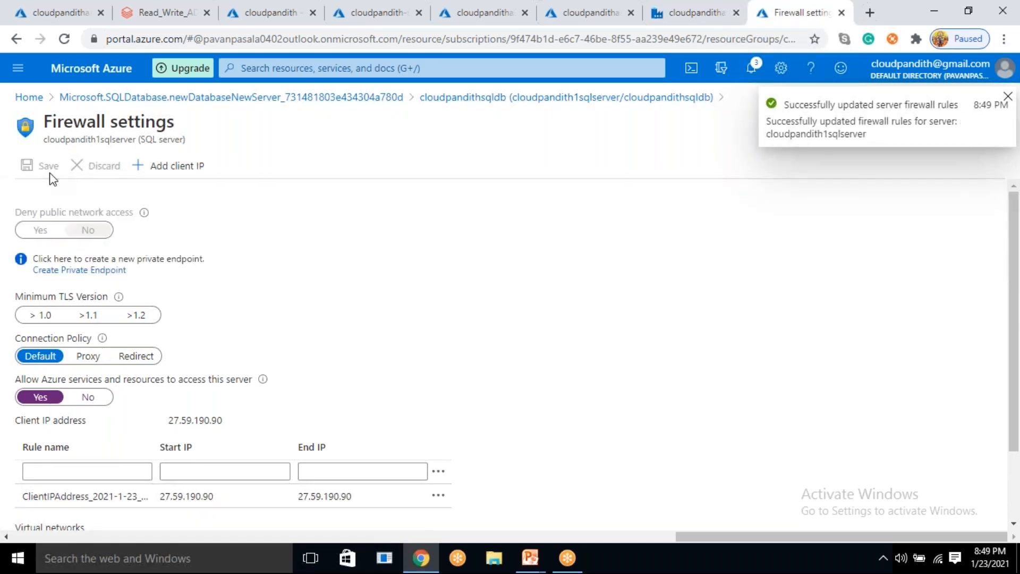
Reopen the server firewall settings from the cloudpandithsqldb overview, add the client IP as a firewall rule again, save, and return to the database.
{"action": "left_click", "coordinate": [630, 102]}
{"action": "left_click", "coordinate": [451, 169]}
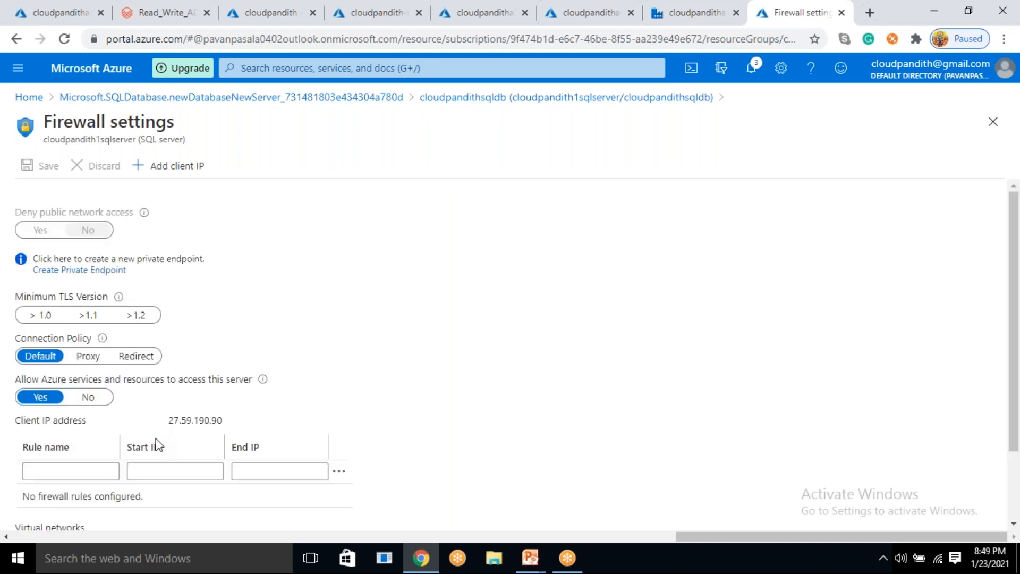
{"action": "scroll", "coordinate": [157, 462], "scroll_direction": "down", "scroll_amount": 1}
{"action": "scroll", "coordinate": [158, 474], "scroll_direction": "up", "scroll_amount": 1}
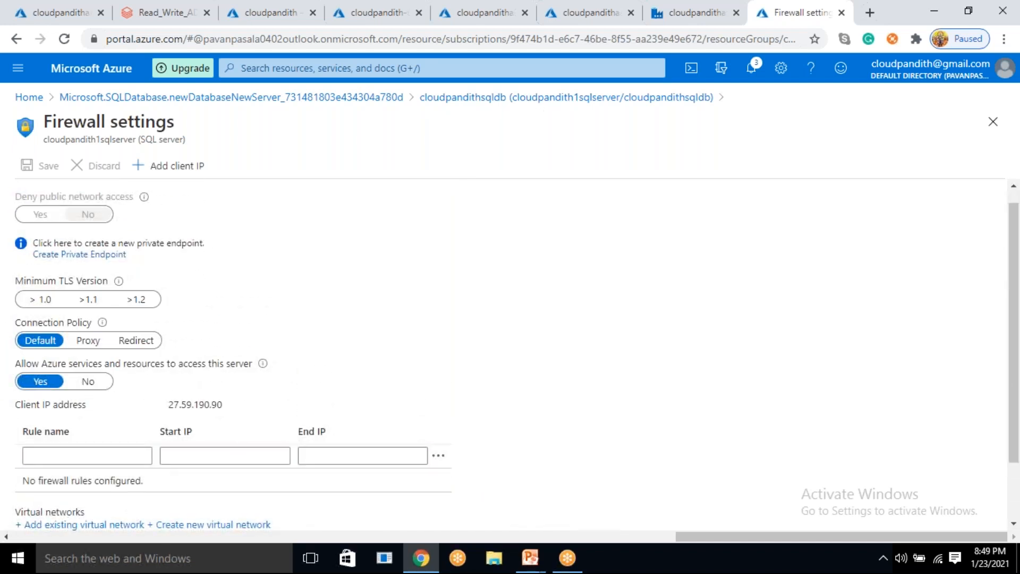
{"action": "left_click", "coordinate": [162, 173]}
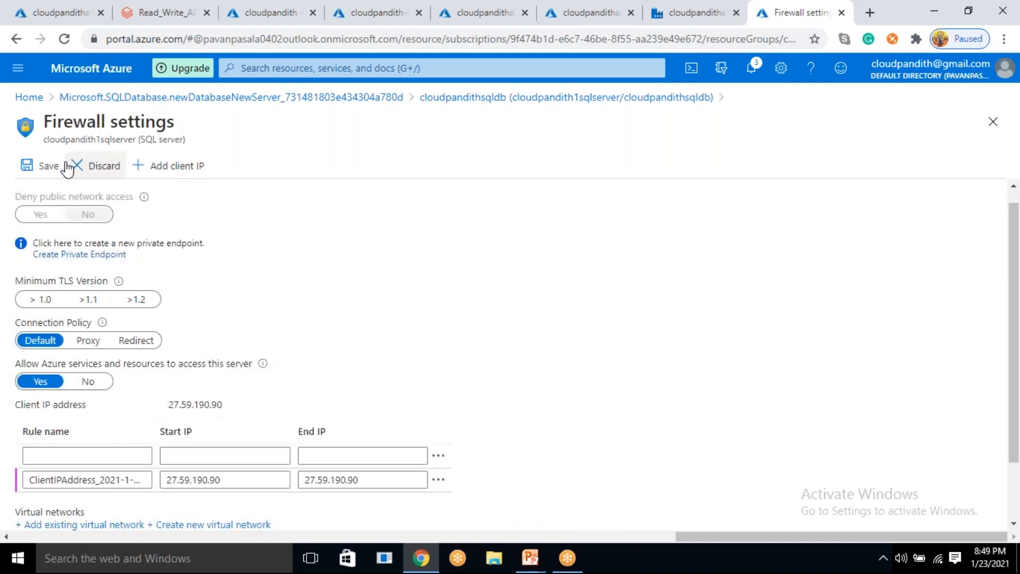
{"action": "left_click", "coordinate": [49, 167]}
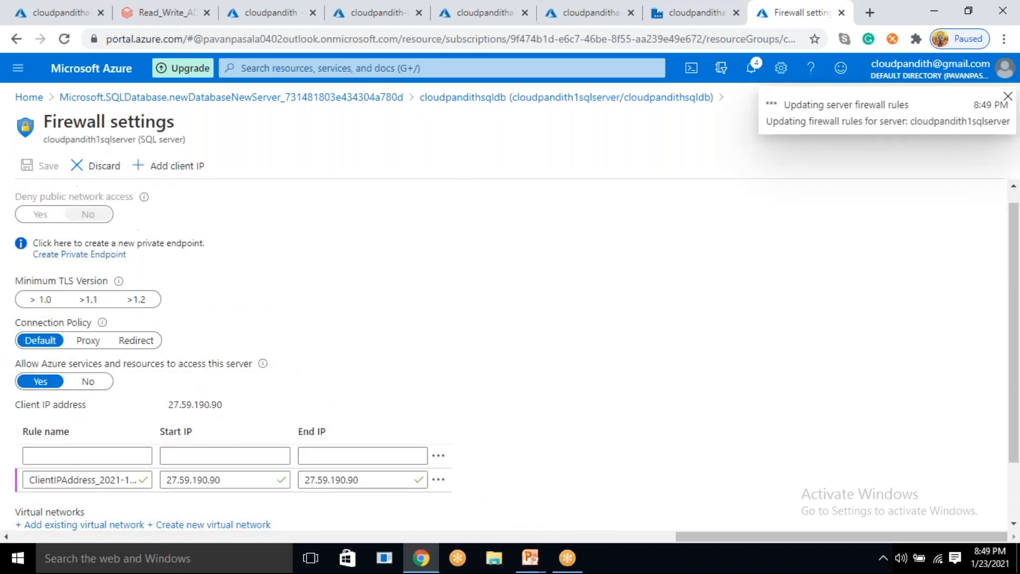
{"action": "left_click", "coordinate": [596, 105]}
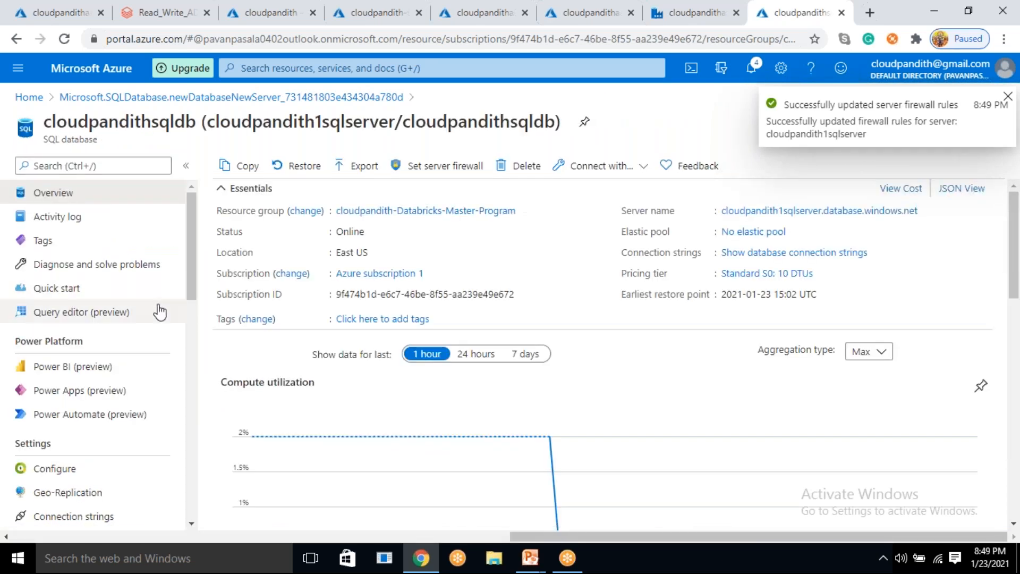
Open the query editor for cloudpandithsqldb and sign in with SQL server authentication by entering the login password.
{"action": "left_click", "coordinate": [138, 319]}
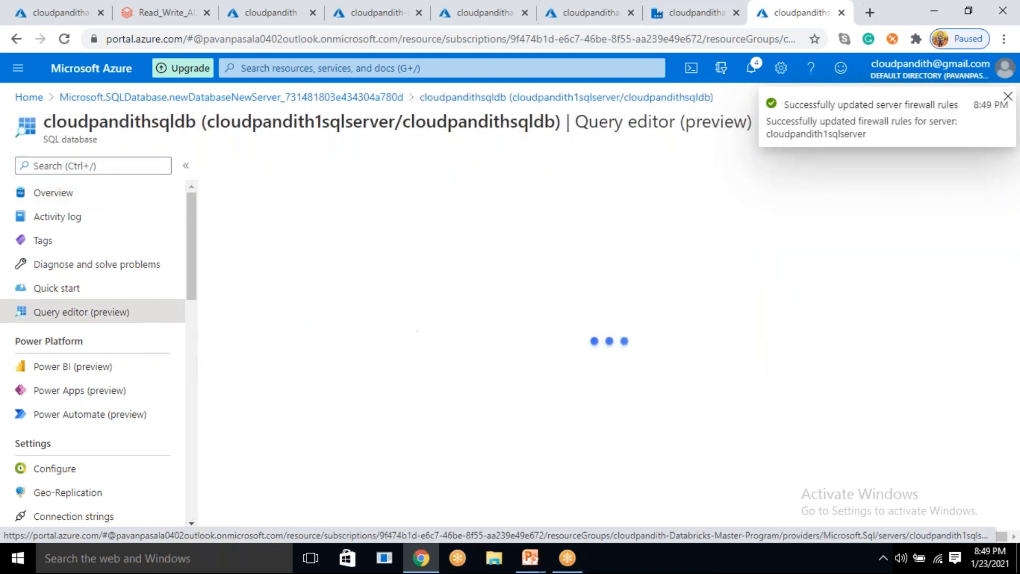
{"action": "left_click", "coordinate": [402, 457]}
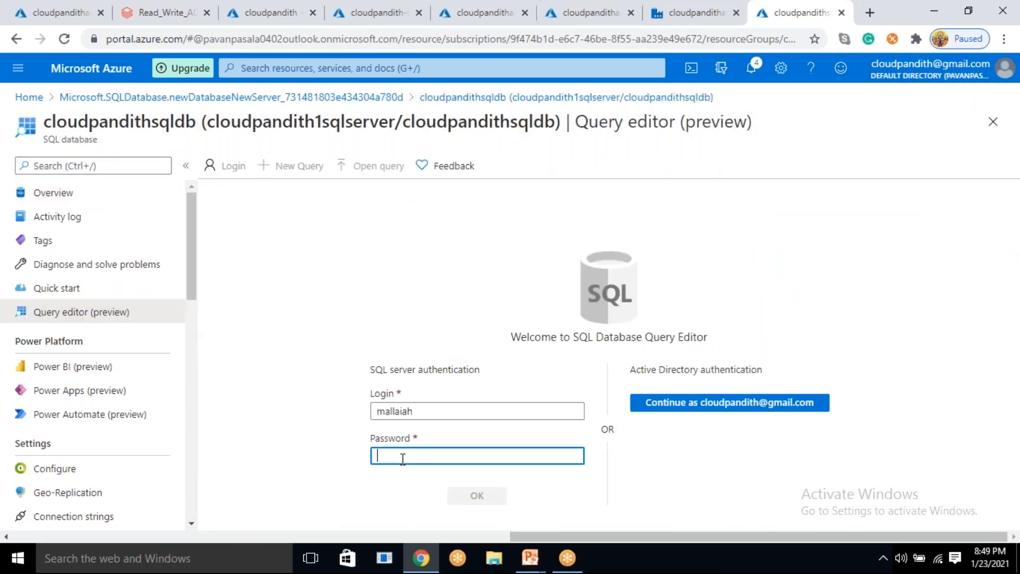
{"action": "type", "text": "•"}
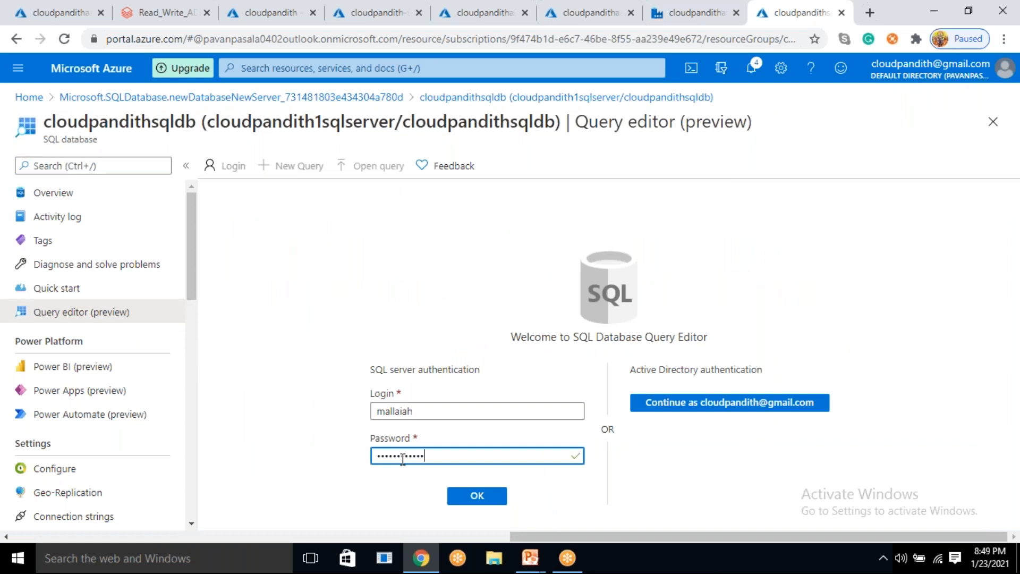
{"action": "key", "text": "Return"}
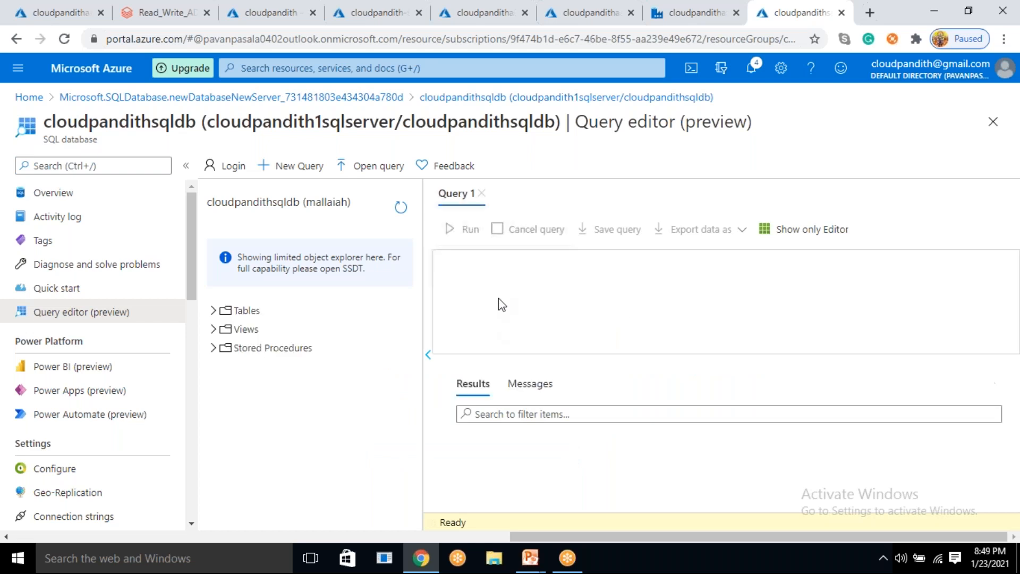
Start a CREATE TABLE NOTEBOOKLOGS statement in Query 1 with the column LOGID INT NOT NULL IDENTITY(1,1).
{"action": "left_click", "coordinate": [482, 263]}
{"action": "type", "text": "CREATE TABLE NOTEBOOKLOG"}
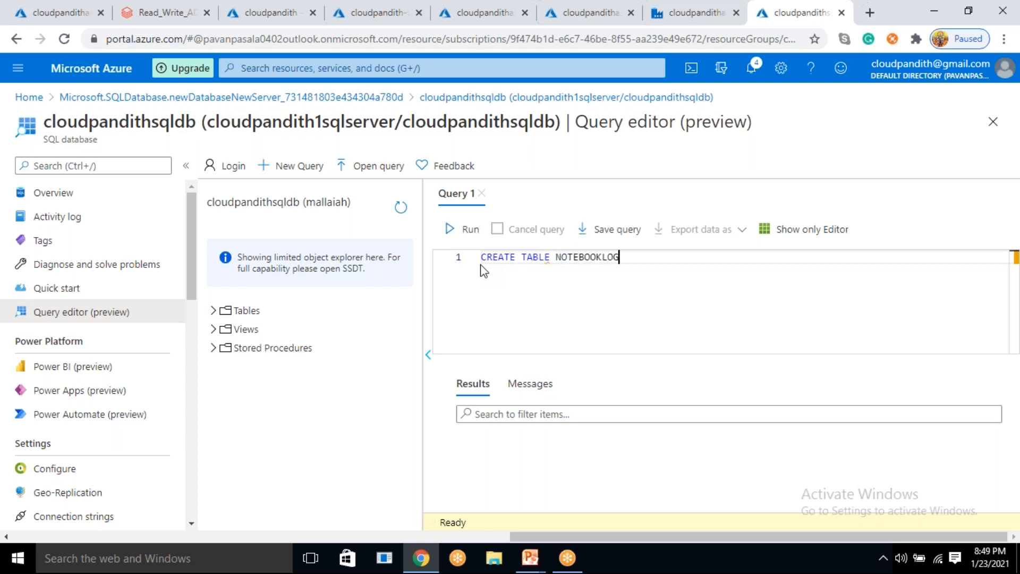
{"action": "type", "text": "S(LOGID INT"}
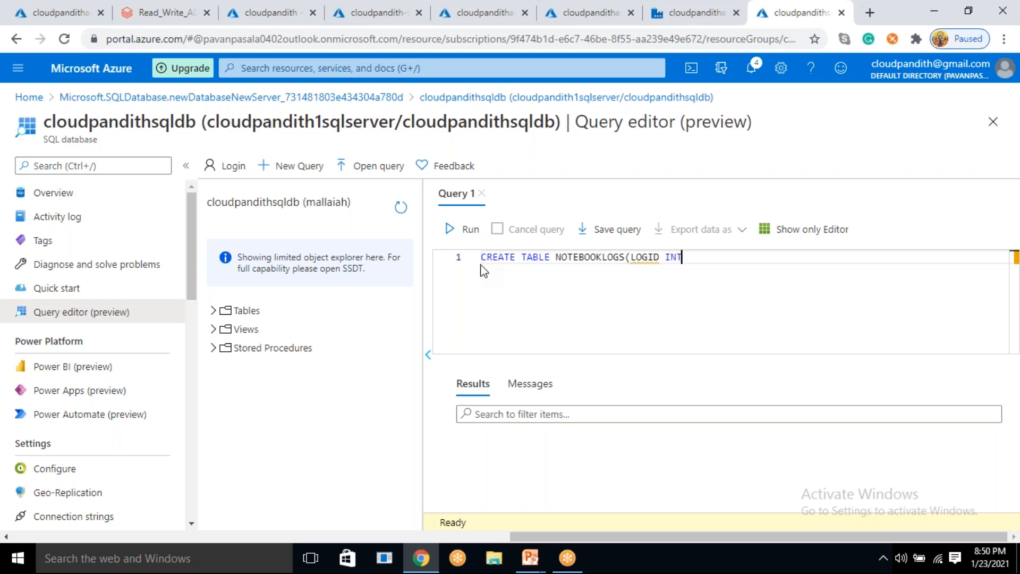
{"action": "type", "text": " NOT NULL IODE"}
{"action": "key", "text": "BackSpace"}
{"action": "key", "text": "BackSpace"}
{"action": "type", "text": "DENTITY(1,1),"}
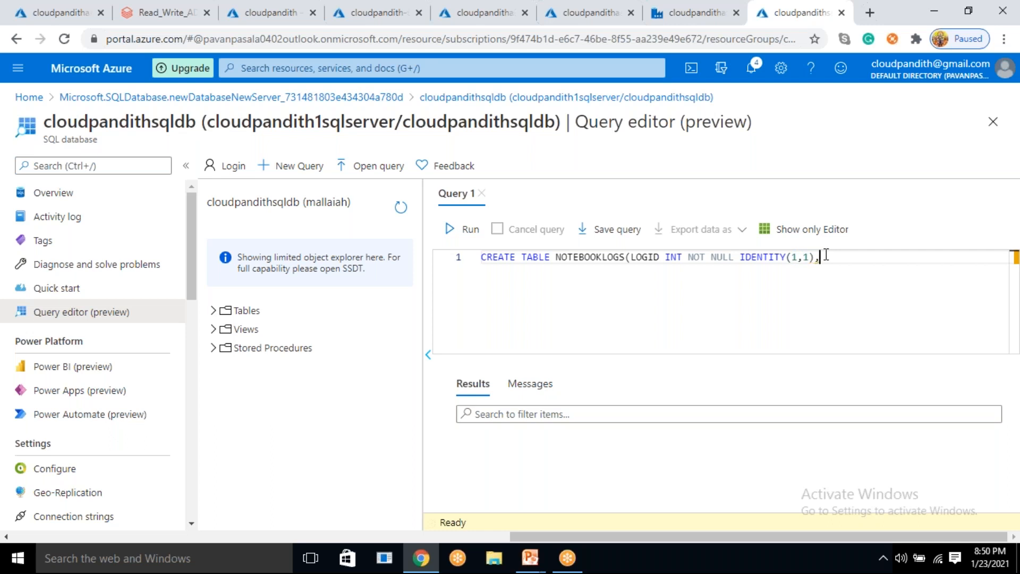
Complete the table definition with MESSAGENAME VARCHAR(200) and RUNDETAILS VARCHAR(500), and run the query.
{"action": "type", "text": "MESSAGENAME VARC"}
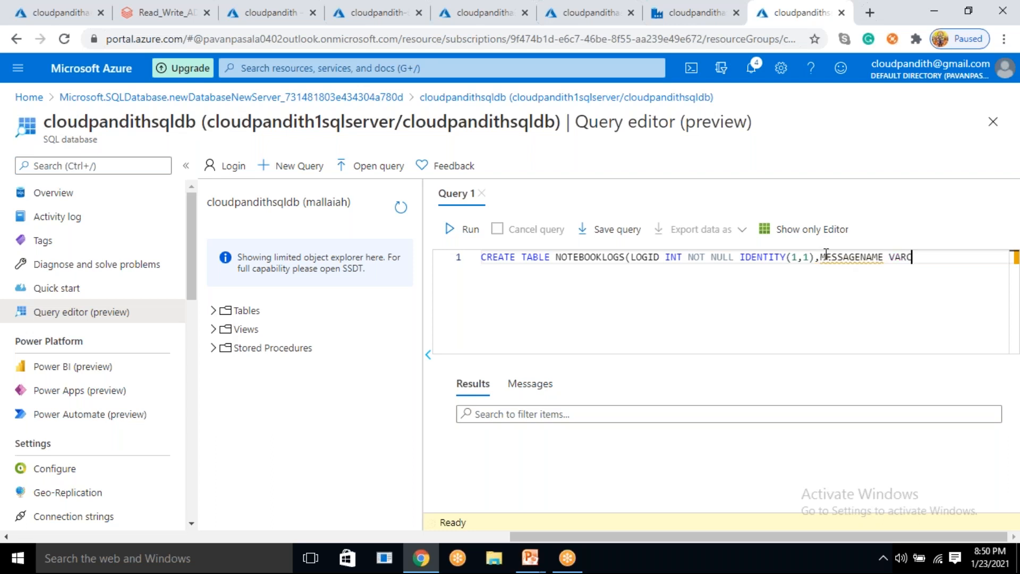
{"action": "type", "text": "HAR(200),RUNDET"}
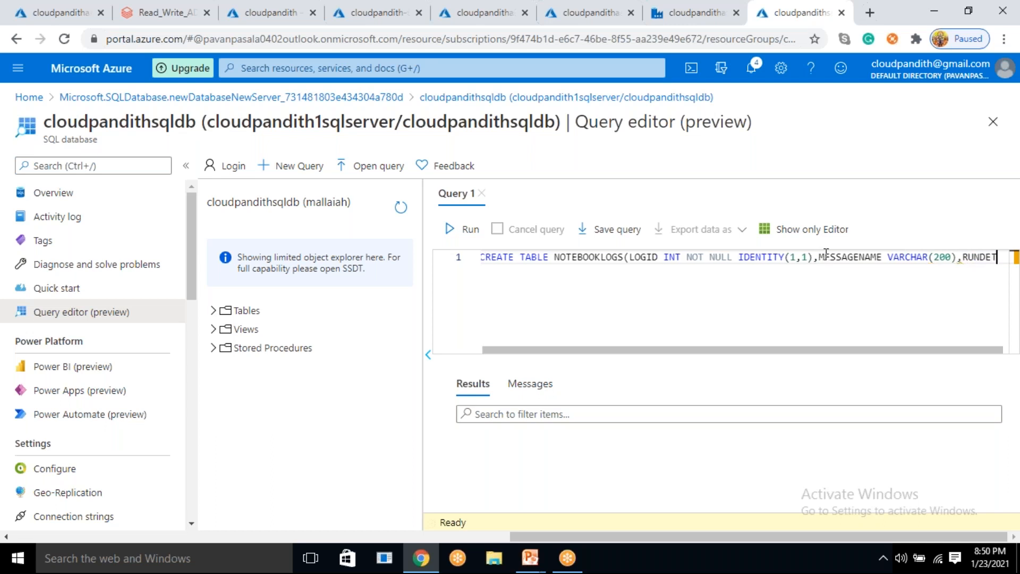
{"action": "type", "text": "AILS VARCHAR(500))"}
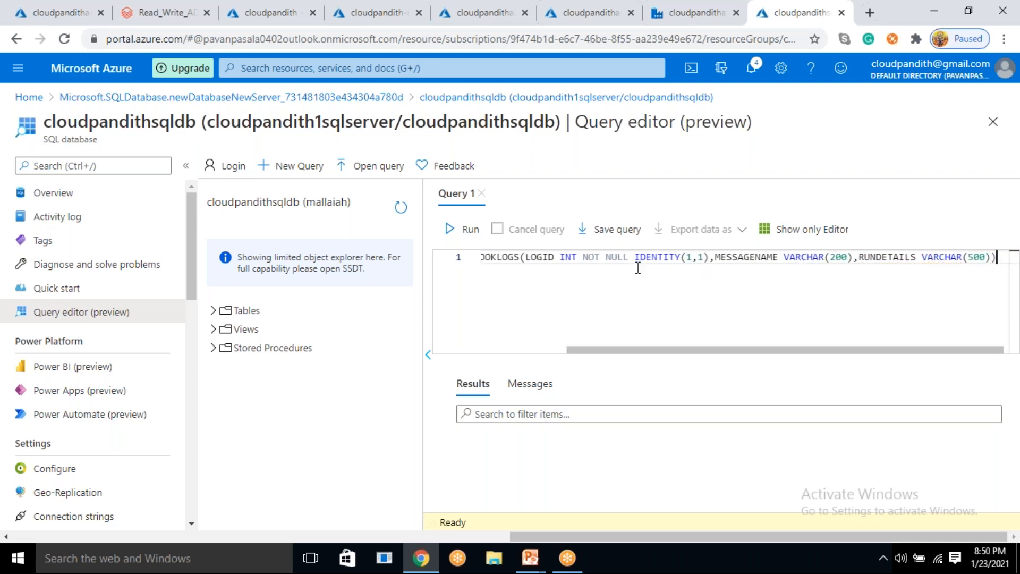
{"action": "left_click", "coordinate": [476, 233]}
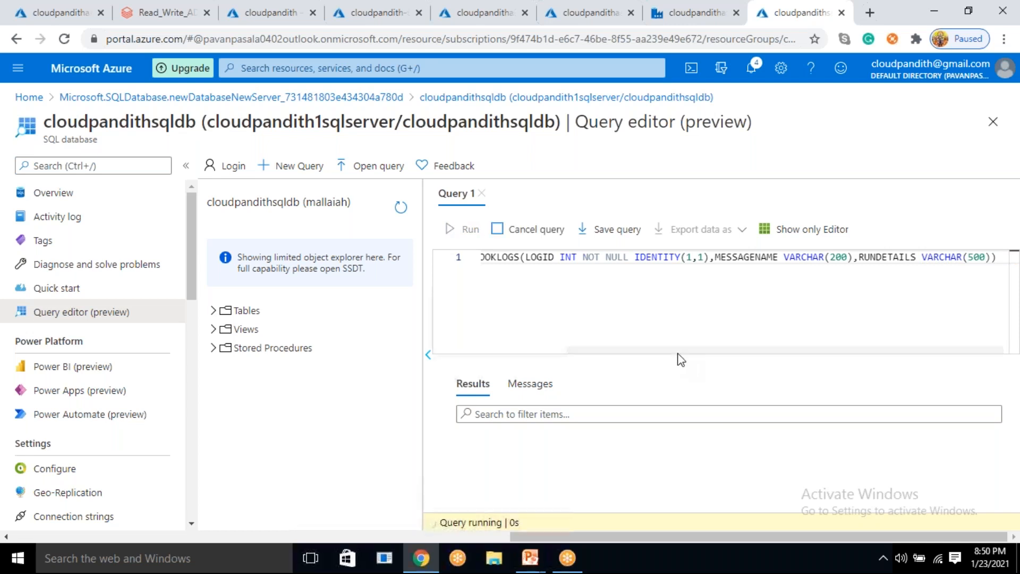
{"action": "left_click_drag", "start_coordinate": [675, 352], "coordinate": [580, 355]}
{"action": "left_click_drag", "start_coordinate": [583, 283], "coordinate": [584, 281]}
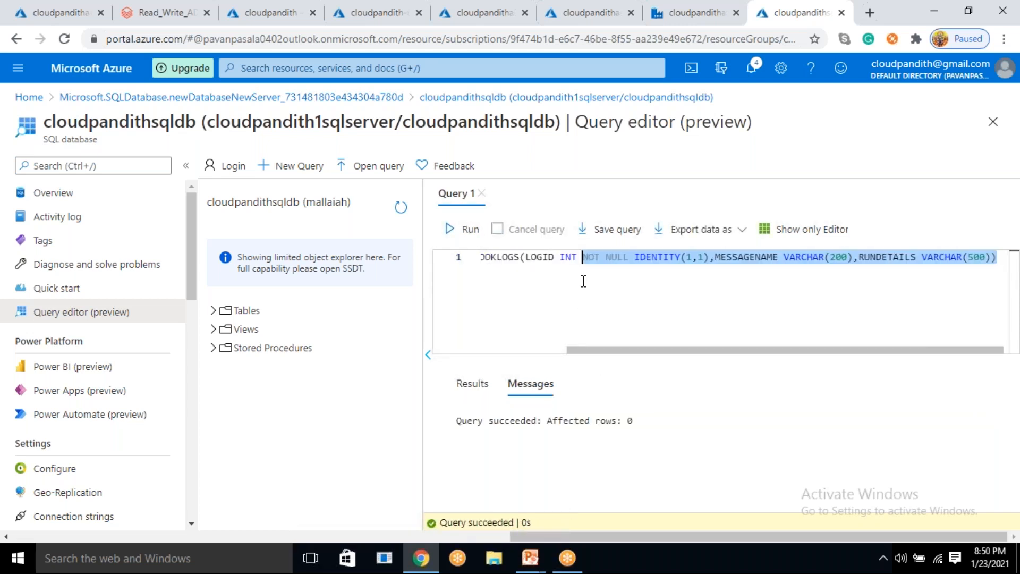
Add a CREATE PROC NOTEBOOKLOGS_USP line below the table statement, reusing the table's name for the procedure.
{"action": "left_click", "coordinate": [584, 281]}
{"action": "key", "text": "Return"}
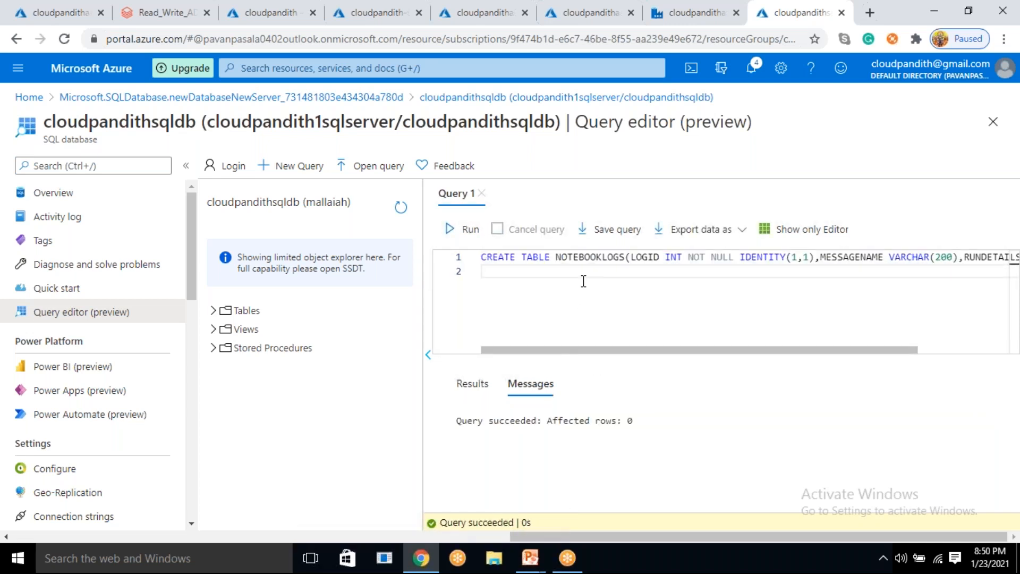
{"action": "type", "text": "CREATE T"}
{"action": "key", "text": "BackSpace"}
{"action": "type", "text": "PROC"}
{"action": "double_click", "coordinate": [590, 257]}
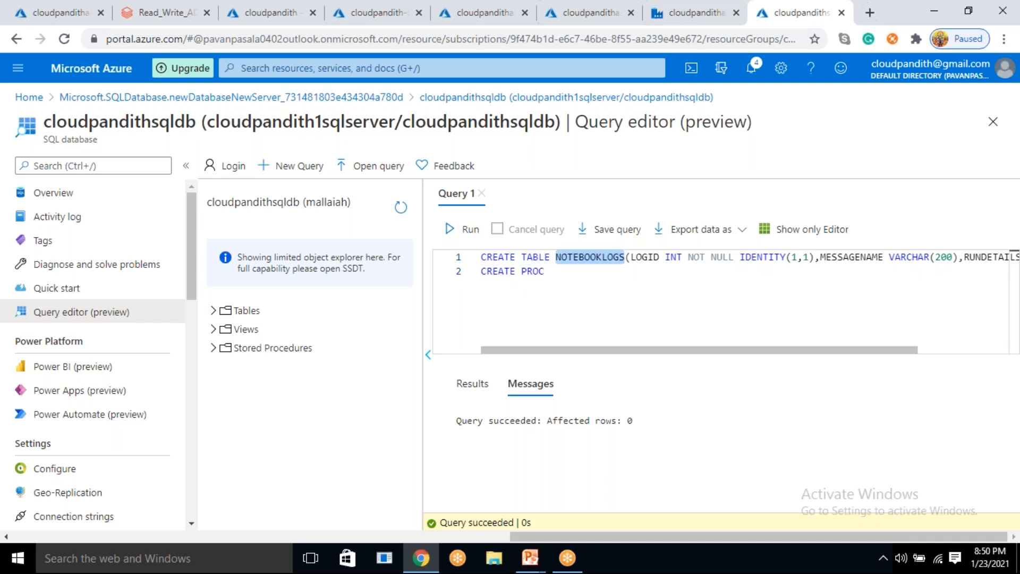
{"action": "key", "text": "ctrl+c"}
{"action": "left_click", "coordinate": [567, 272]}
{"action": "key", "text": "ctrl+v"}
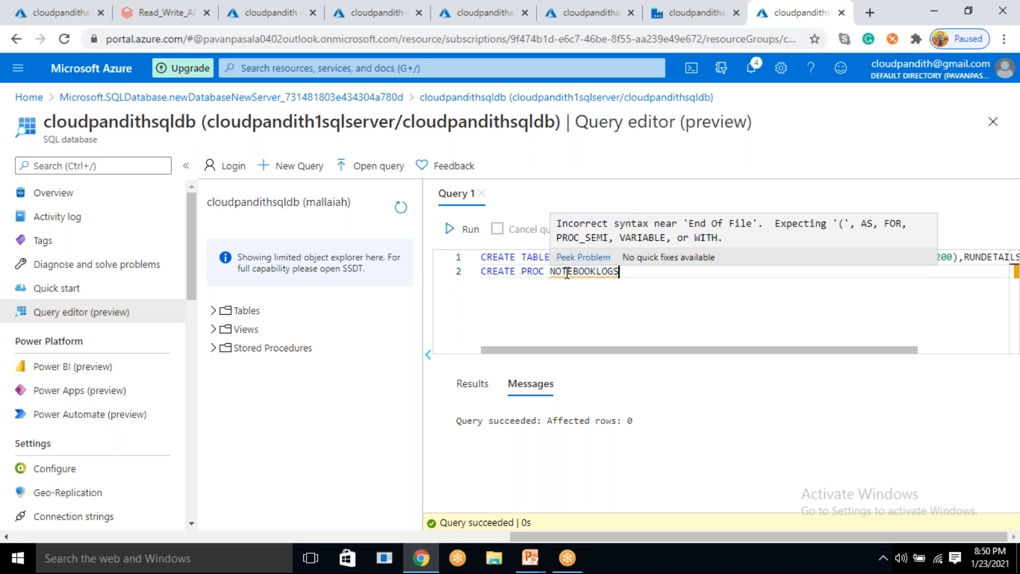
{"action": "type", "text": "_USP"}
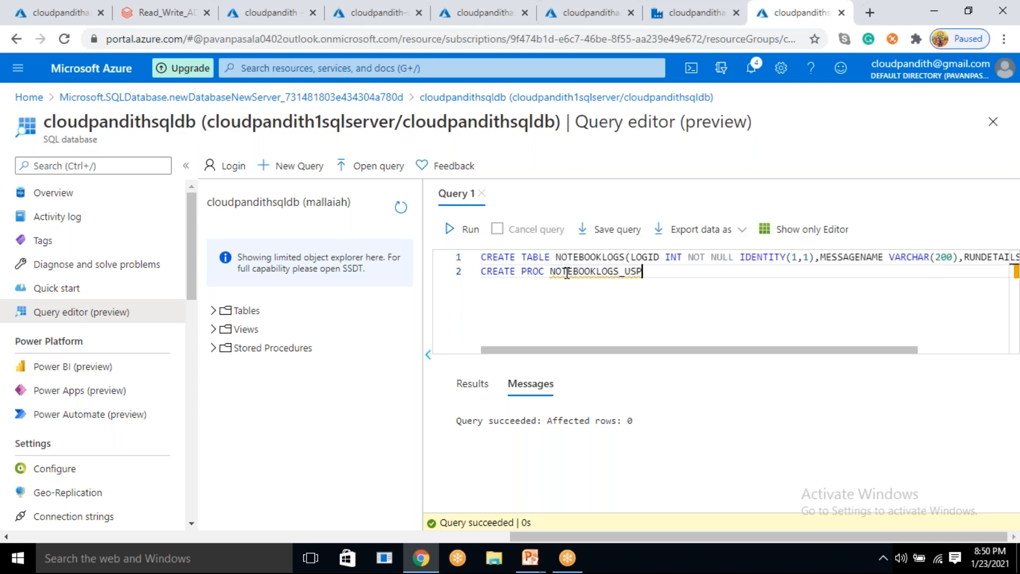
Add AS and an empty BEGIN ... END block below the NOTEBOOKLOGS_USP procedure header.
{"action": "key", "text": "Return"}
{"action": "type", "text": "AS"}
{"action": "key", "text": "Return"}
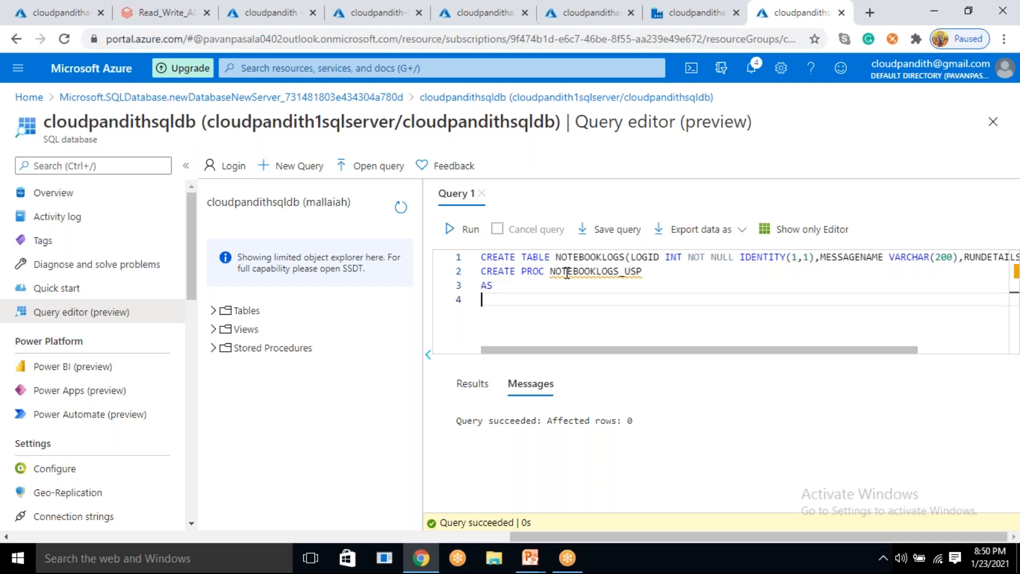
{"action": "type", "text": "BEGIN"}
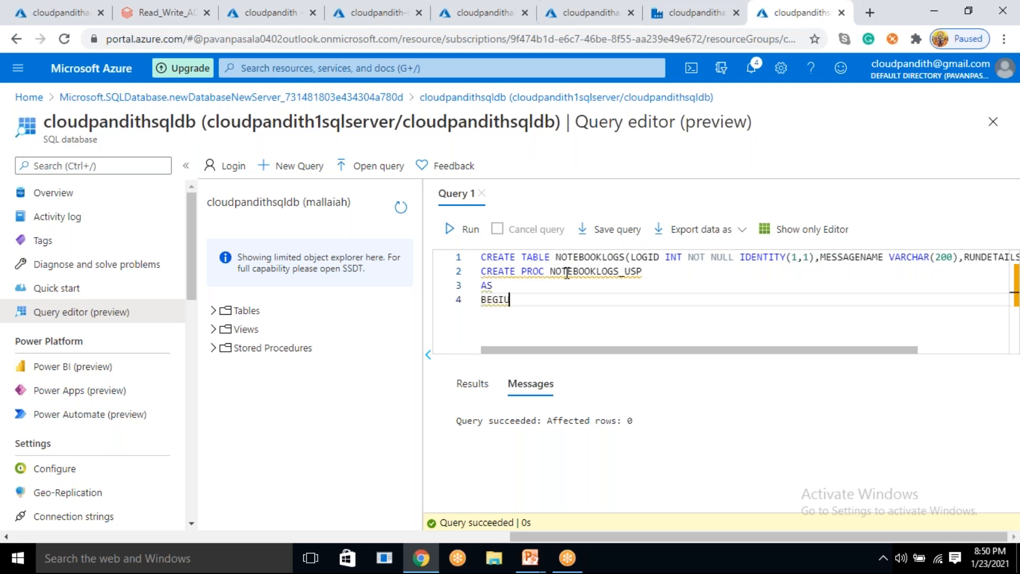
{"action": "key", "text": "Return"}
{"action": "key", "text": "Return"}
{"action": "type", "text": "END"}
{"action": "key", "text": "Up"}
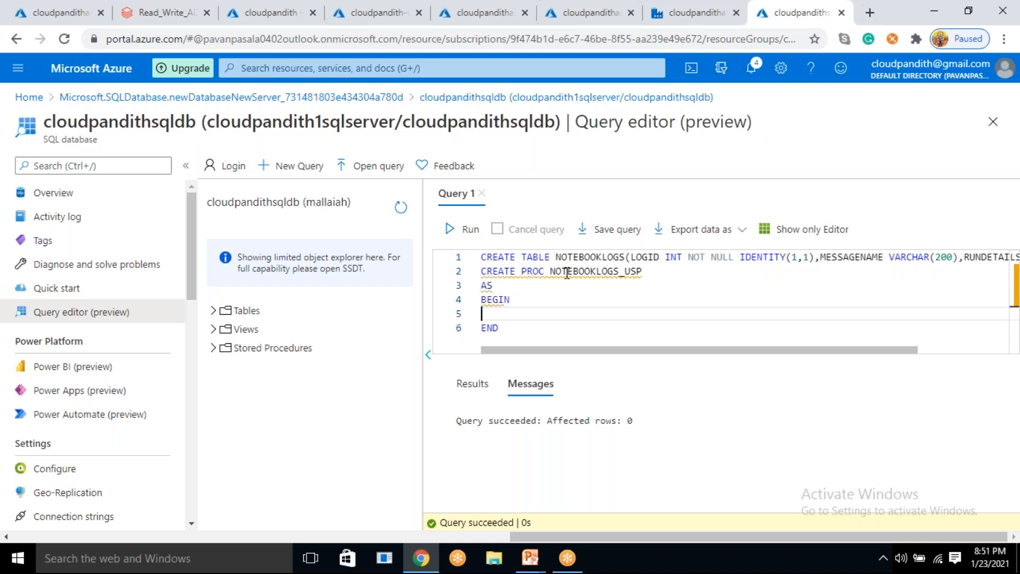
Write INSERT INTO NOTEBOOKLOGS VALUES() between BEGIN and END of the procedure.
{"action": "type", "text": "INSERT INT"}
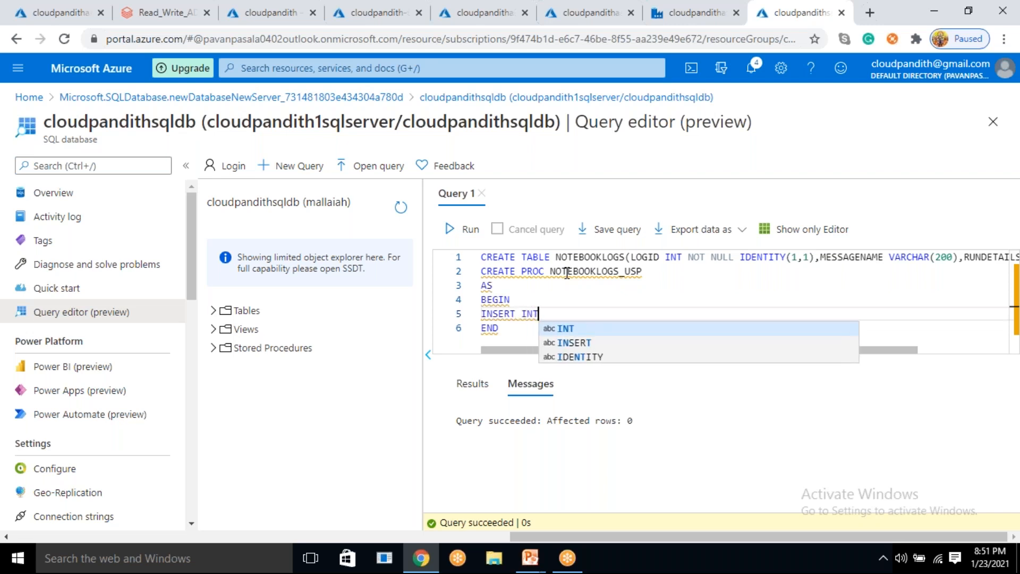
{"action": "type", "text": "O N"}
{"action": "key", "text": "Escape"}
{"action": "type", "text": "OREB"}
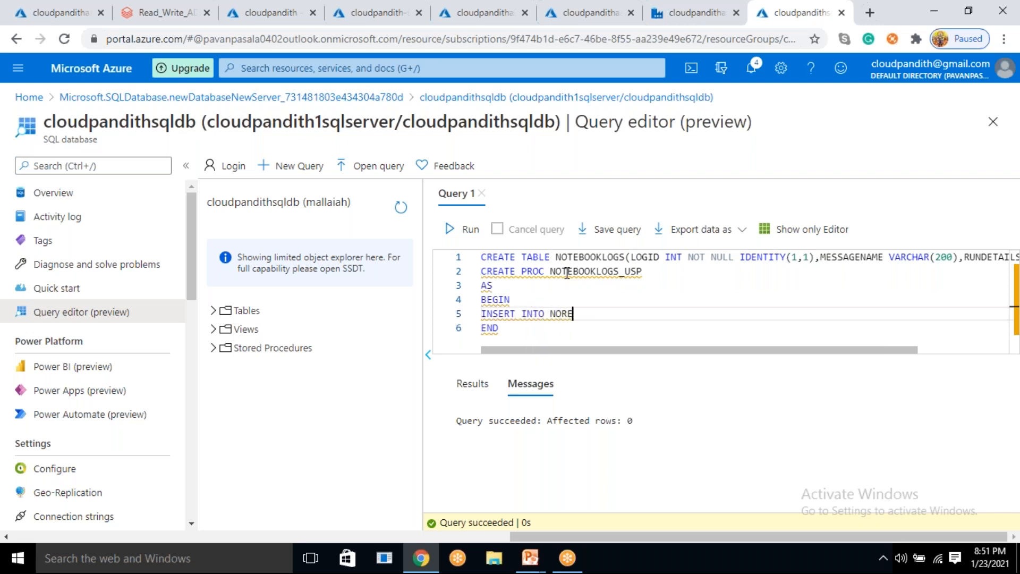
{"action": "key", "text": "BackSpace"}
{"action": "key", "text": "BackSpace"}
{"action": "type", "text": "TE"}
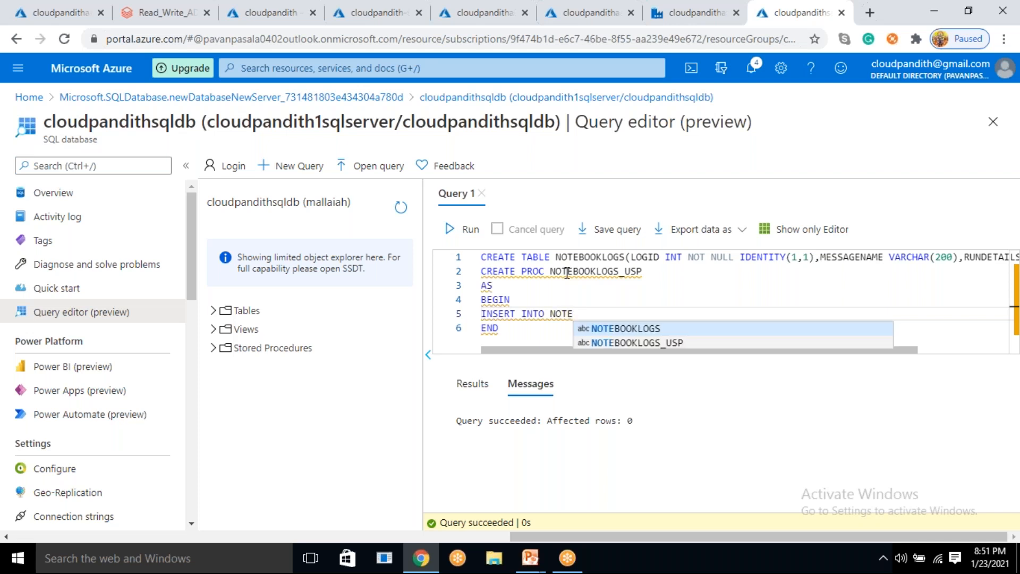
{"action": "key", "text": "Return"}
{"action": "type", "text": "VALU"}
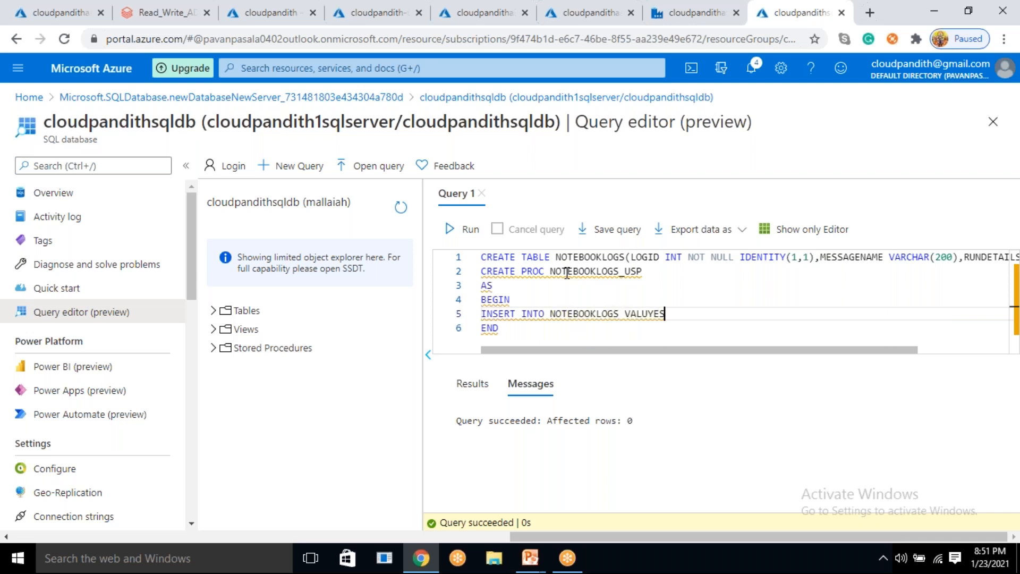
{"action": "type", "text": "ES()"}
{"action": "double_click", "coordinate": [841, 254]}
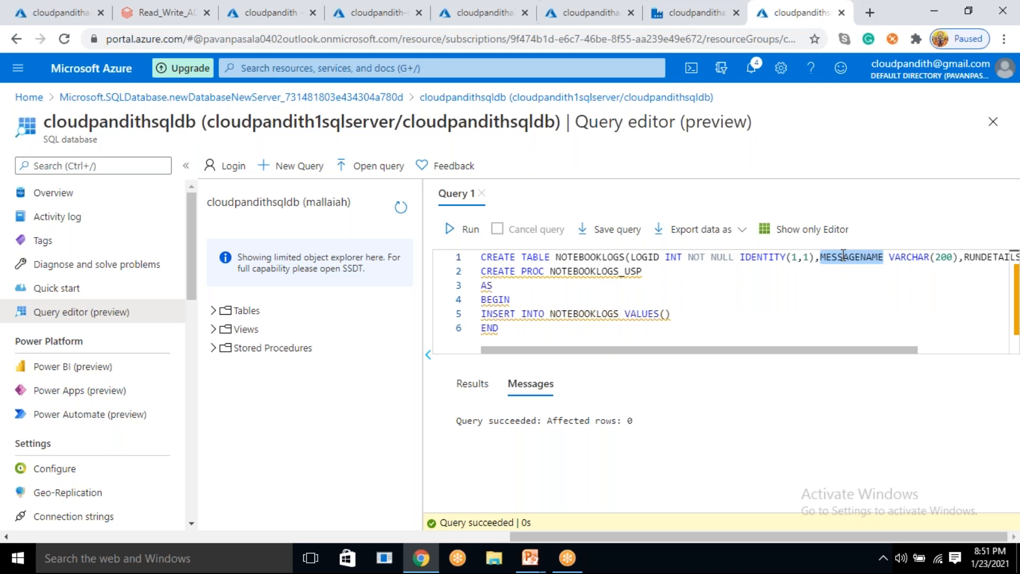
{"action": "left_click", "coordinate": [666, 313]}
{"action": "type", "text": "@"}
{"action": "key", "text": "ctrl+v"}
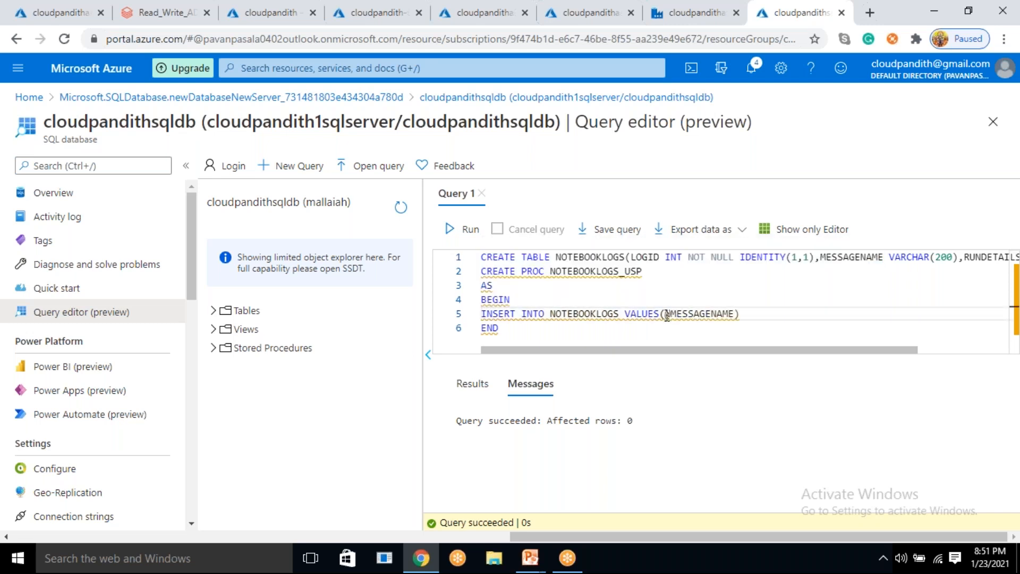
{"action": "type", "text": ",@"}
{"action": "double_click", "coordinate": [966, 256]}
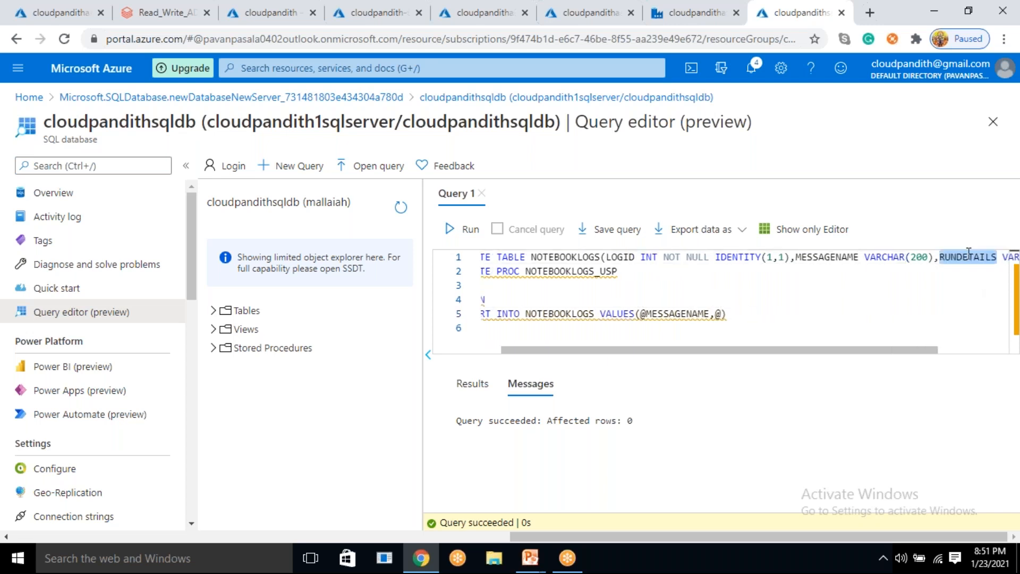
{"action": "left_click", "coordinate": [723, 317]}
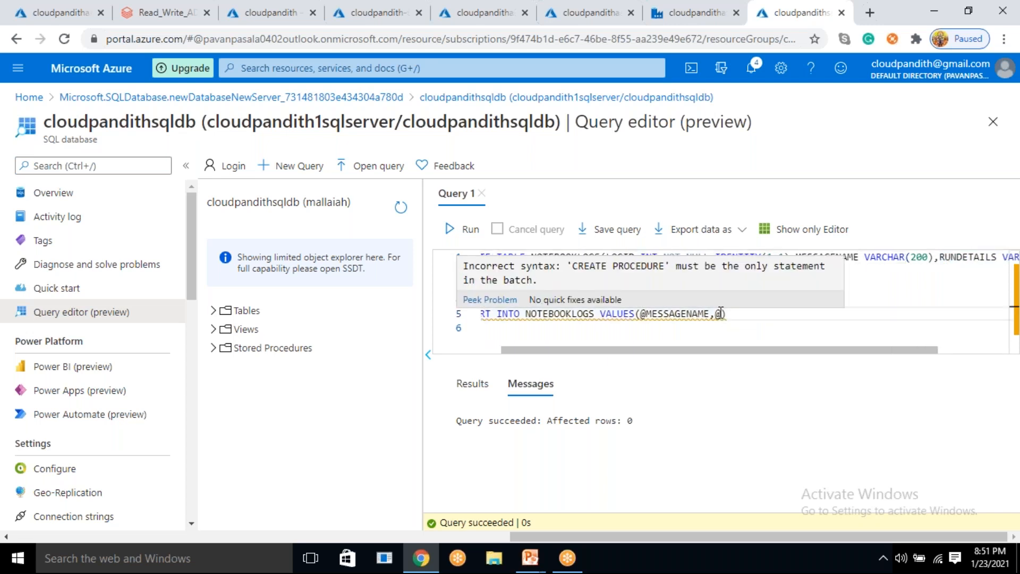
{"action": "key", "text": "ctrl+v"}
{"action": "double_click", "coordinate": [685, 315]}
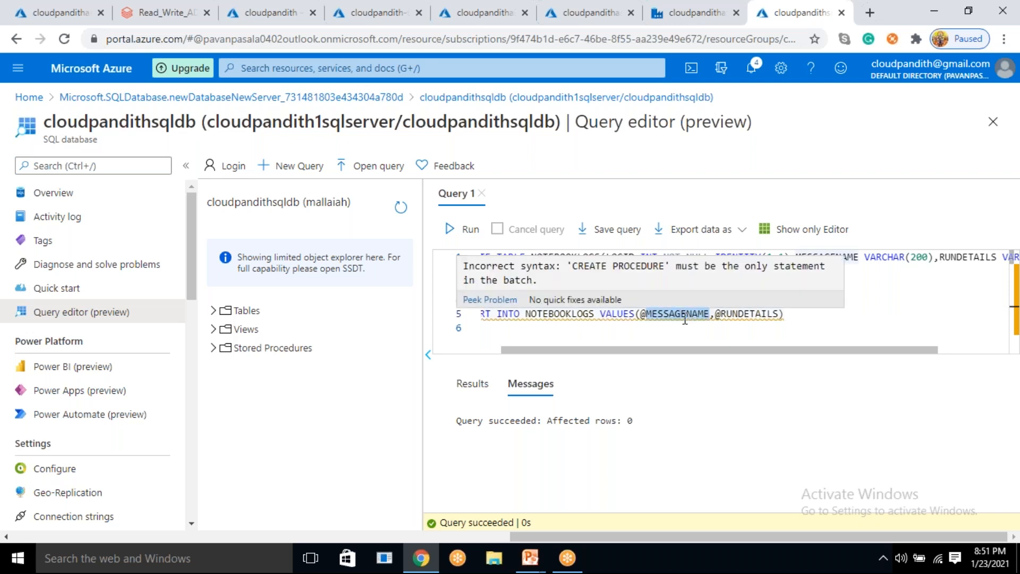
{"action": "left_click", "coordinate": [646, 275]}
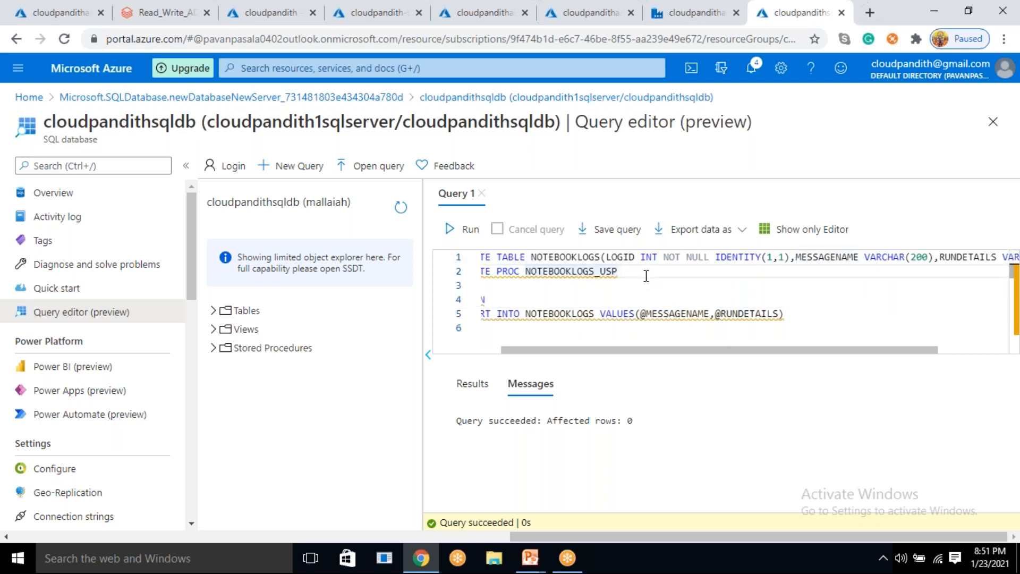
{"action": "type", "text": "@"}
{"action": "key", "text": "ctrl+v"}
{"action": "type", "text": "V"}
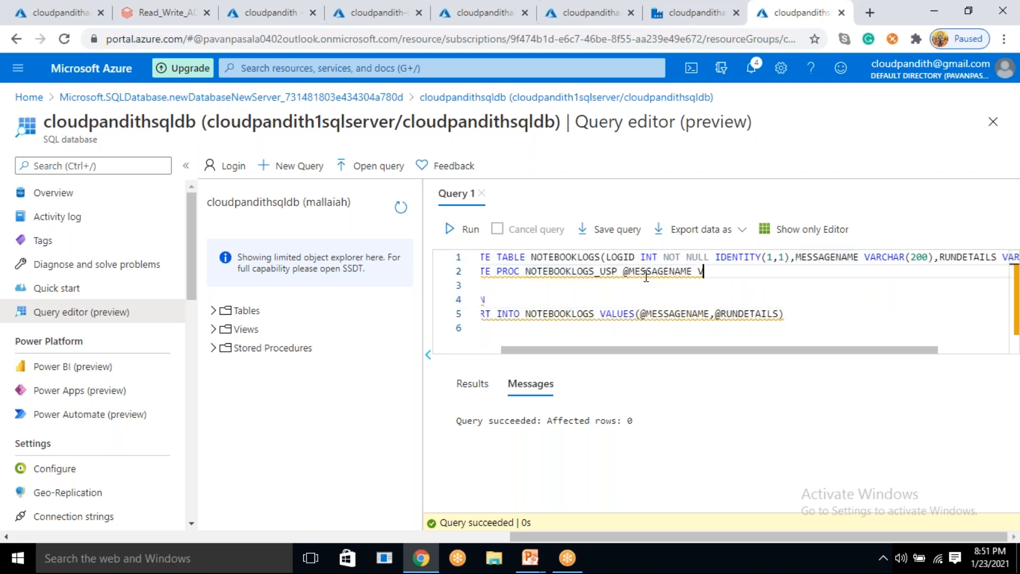
{"action": "type", "text": "A"}
{"action": "type", "text": "RCHA"}
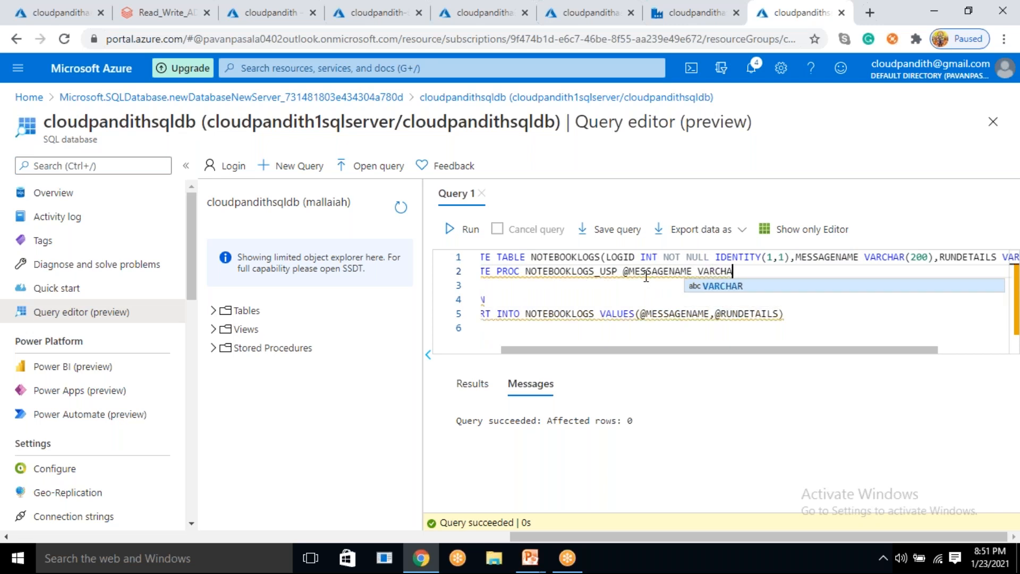
{"action": "type", "text": "R(200),"}
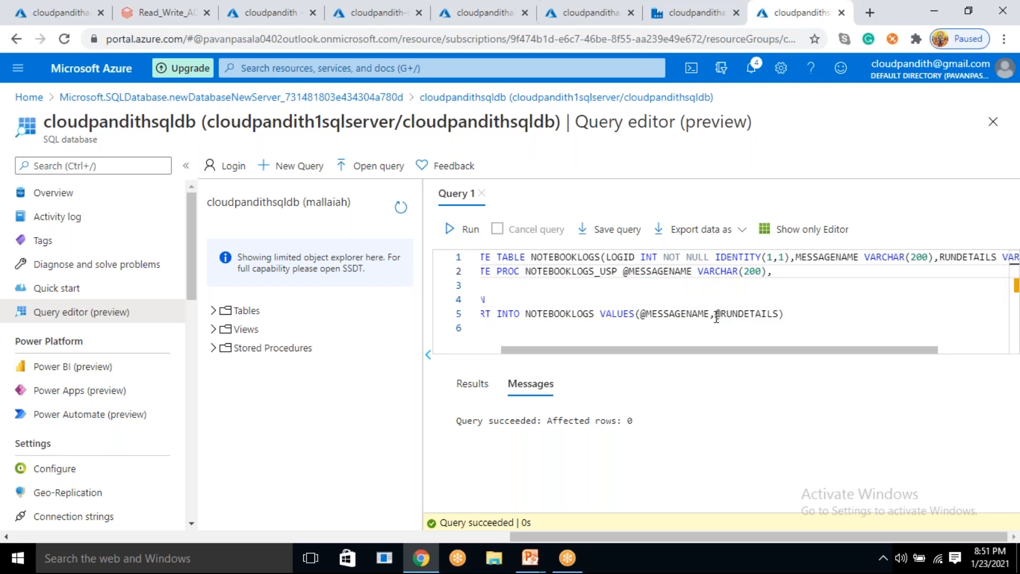
{"action": "left_click_drag", "start_coordinate": [715, 314], "coordinate": [805, 314]}
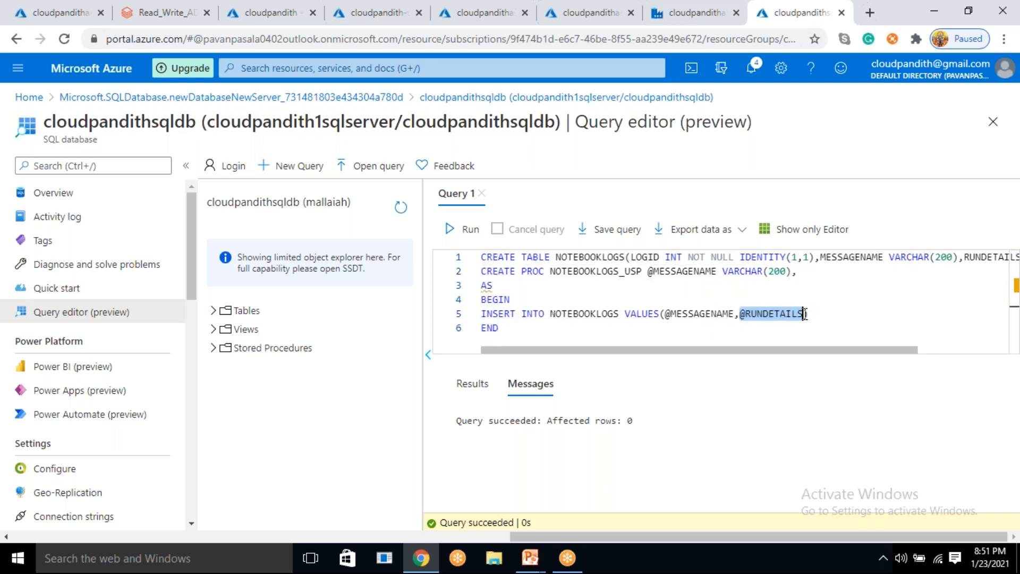
{"action": "key", "text": "ctrl+c"}
{"action": "left_click", "coordinate": [801, 269]}
{"action": "key", "text": "ctrl+v"}
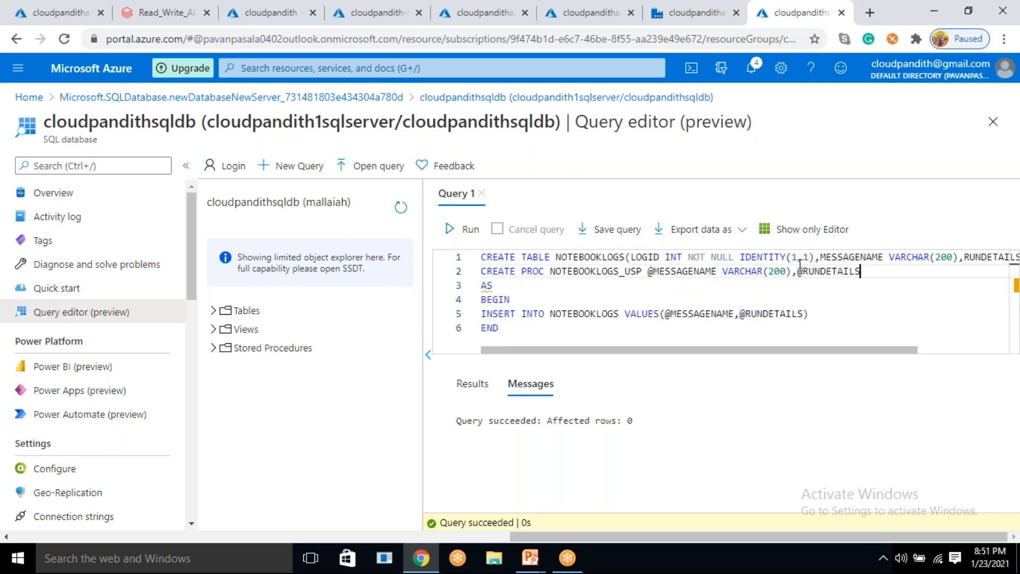
{"action": "type", "text": "VARCHAR(500)"}
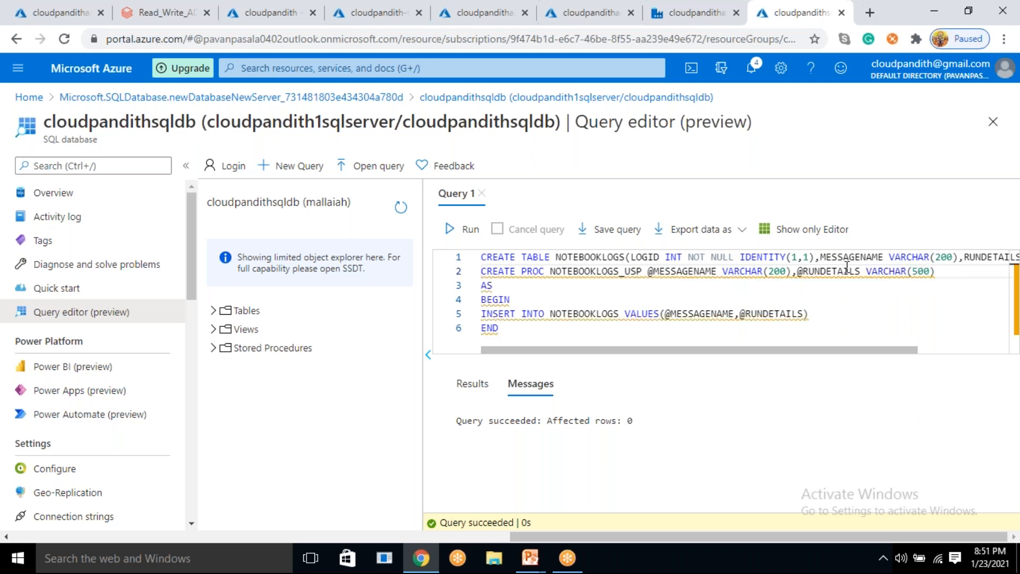
{"action": "left_click_drag", "start_coordinate": [502, 330], "coordinate": [480, 271]}
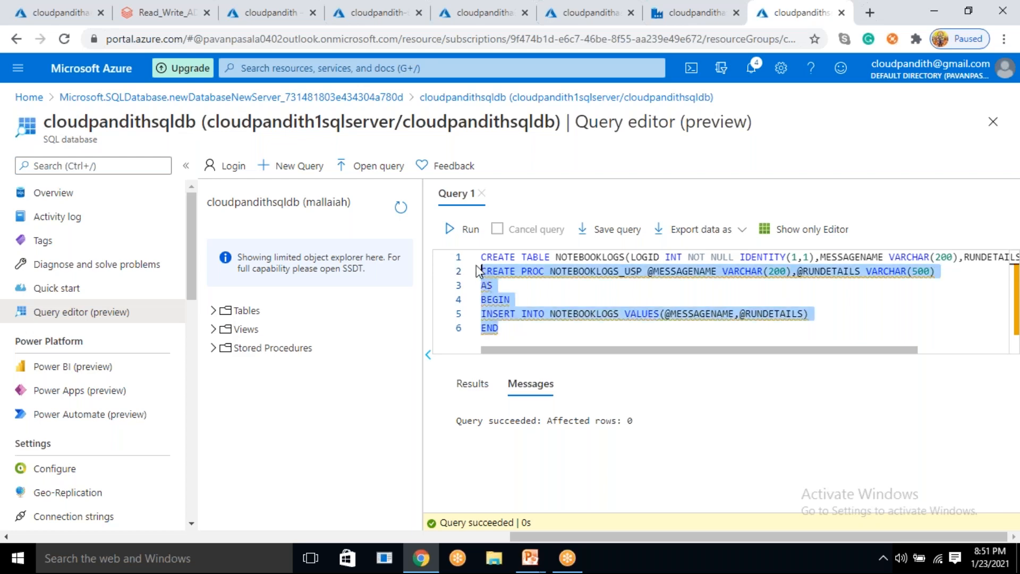
{"action": "left_click", "coordinate": [468, 227]}
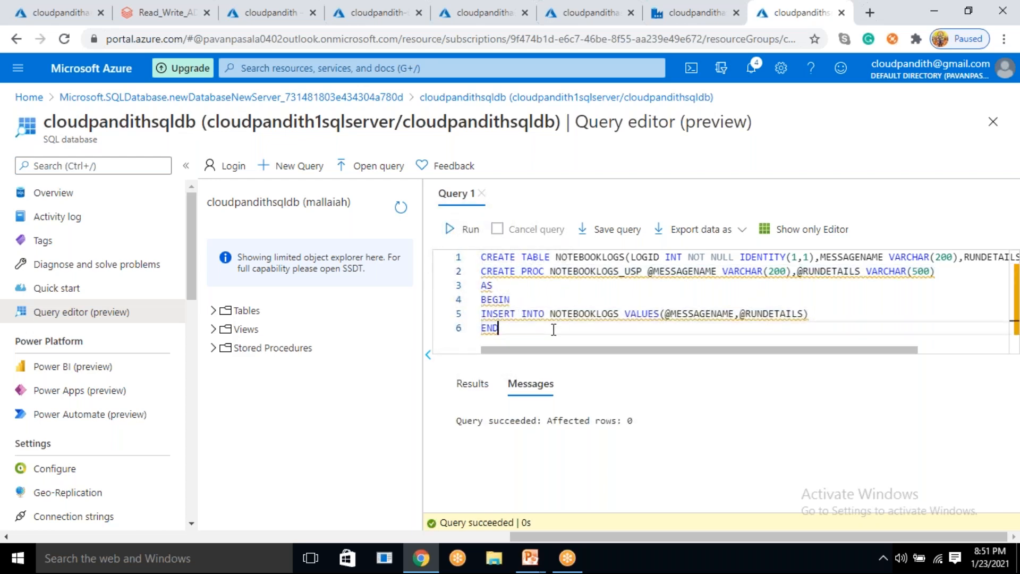
In Data Factory's pipeline1, find the Stored procedure activity, add it to the canvas and connect it after cloudpandith_Notebook1.
{"action": "left_click", "coordinate": [691, 12]}
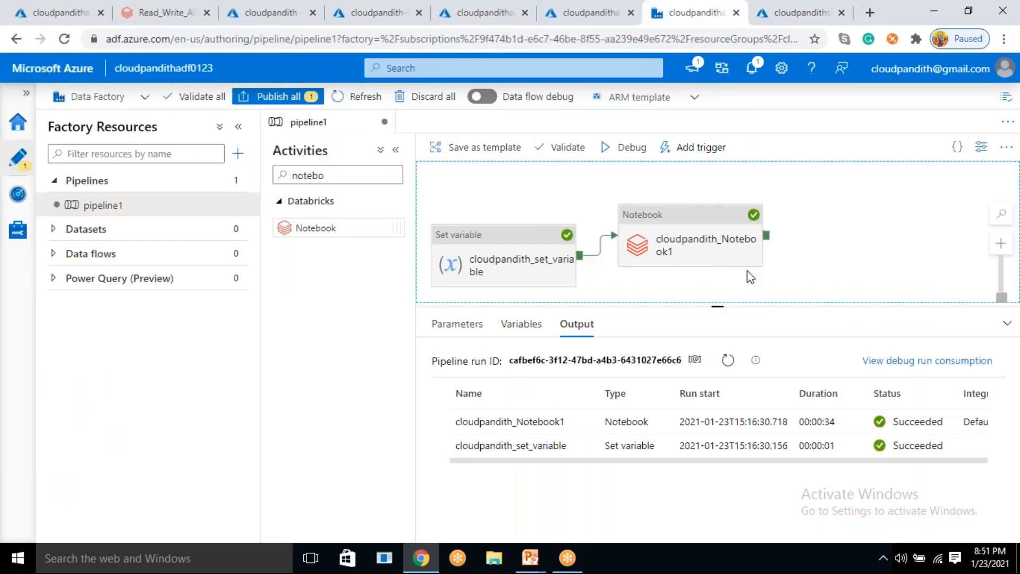
{"action": "double_click", "coordinate": [334, 175]}
{"action": "type", "text": "STORE D"}
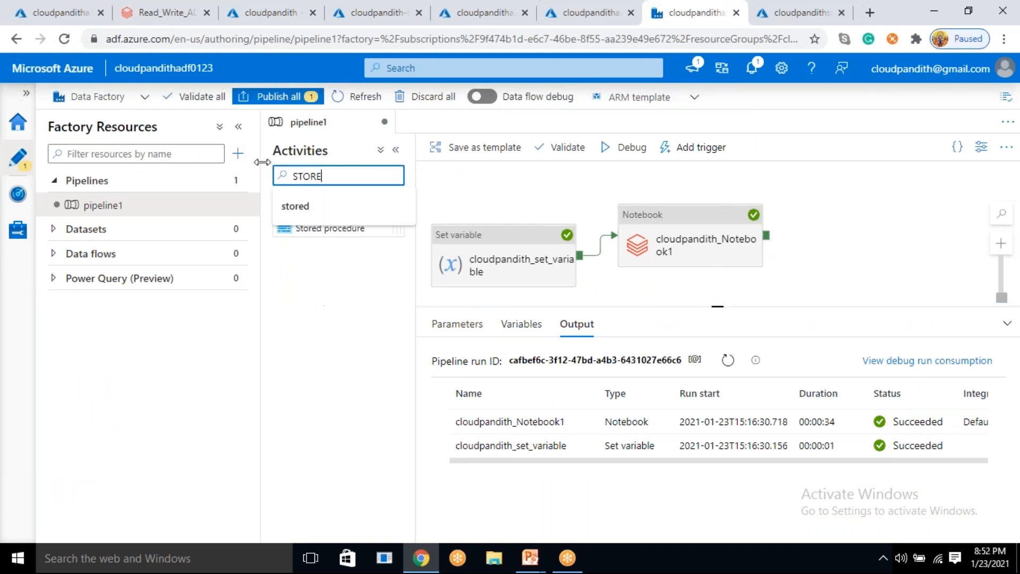
{"action": "key", "text": "BackSpace"}
{"action": "left_click_drag", "start_coordinate": [329, 228], "coordinate": [859, 222]}
{"action": "left_click_drag", "start_coordinate": [766, 235], "coordinate": [891, 241]}
{"action": "left_click", "coordinate": [890, 240]}
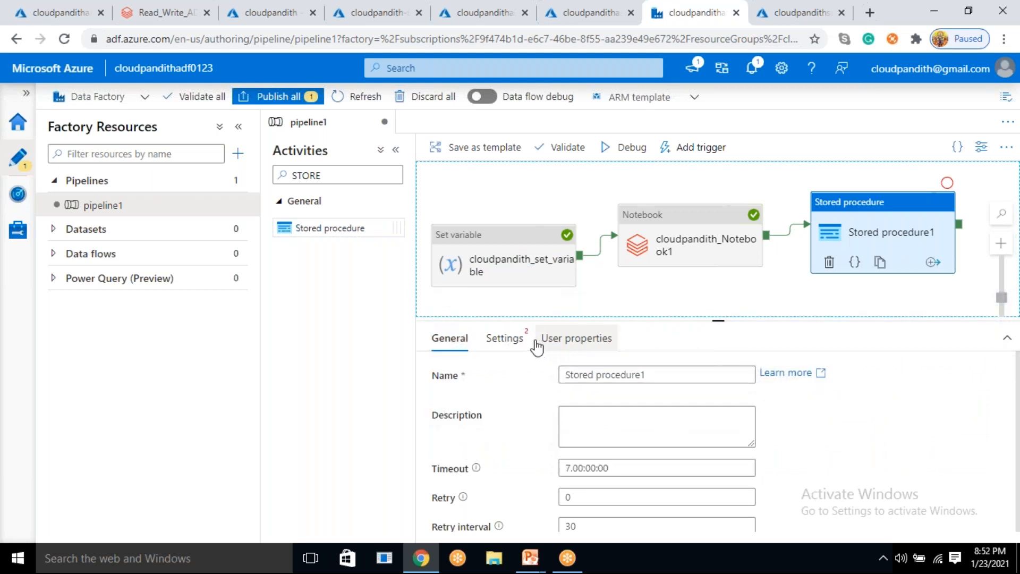
Rename the new stored procedure activity to Cloudpandith_Stored procedure.
{"action": "left_click", "coordinate": [503, 339]}
{"action": "left_click", "coordinate": [449, 338]}
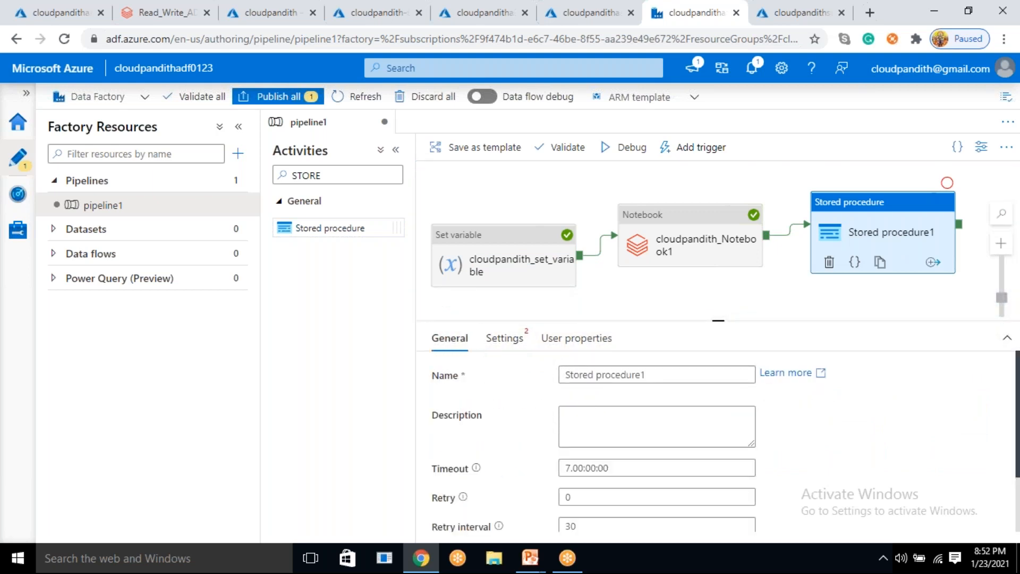
{"action": "left_click", "coordinate": [566, 374]}
{"action": "type", "text": "CLOUDPANDIT"}
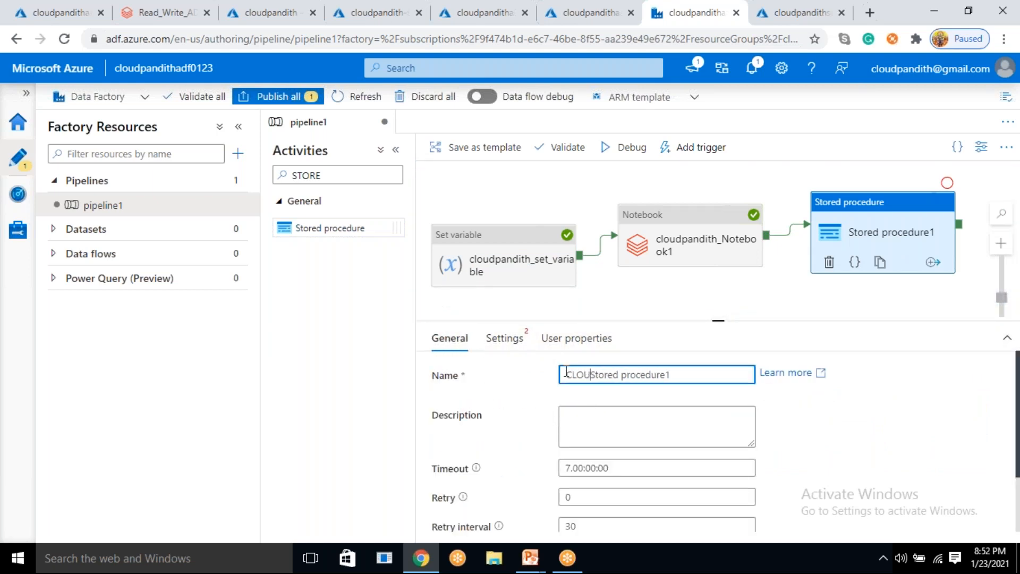
{"action": "key", "text": "ctrl+BackSpace"}
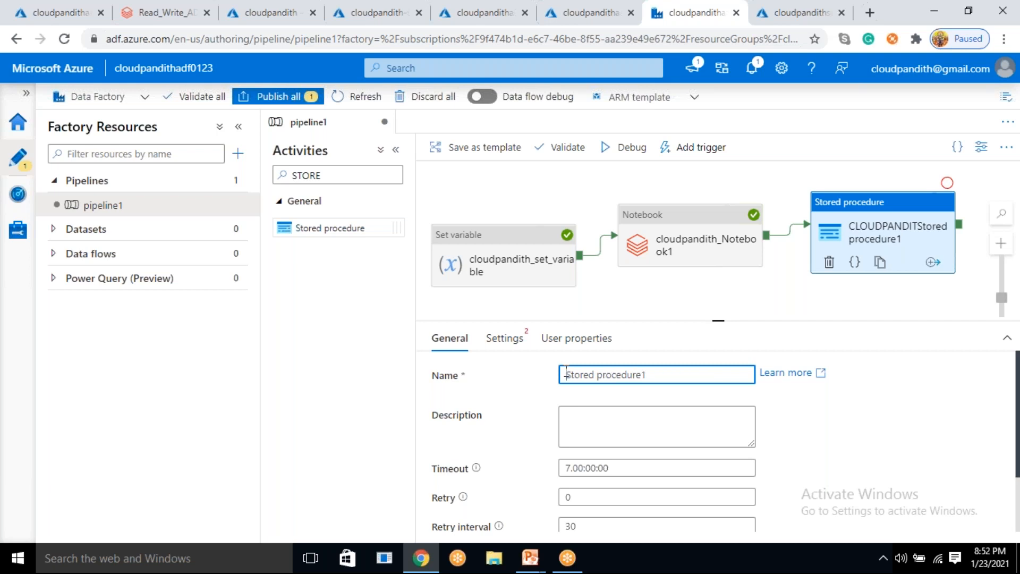
{"action": "type", "text": "Cloudpand"}
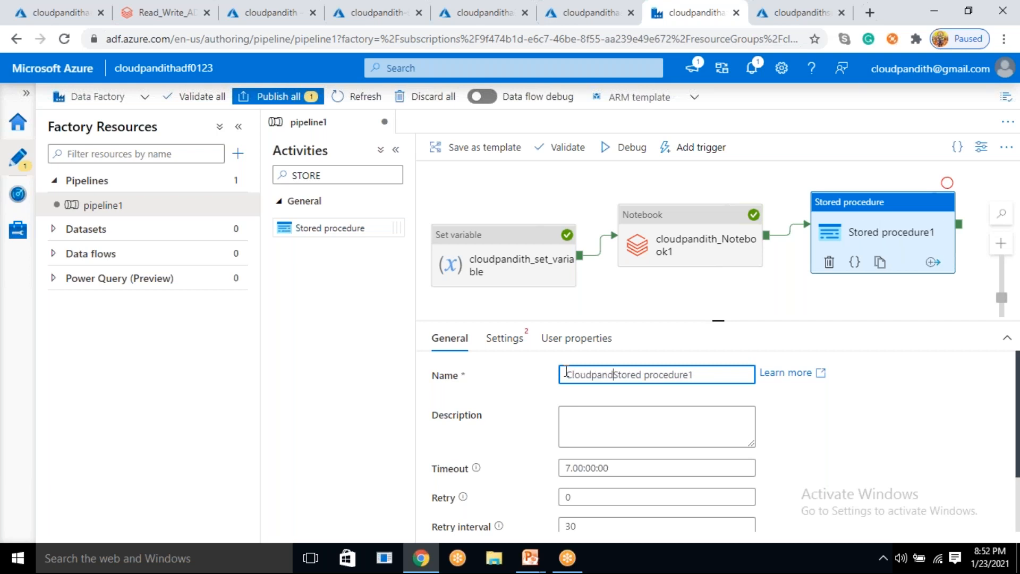
{"action": "type", "text": "ith_"}
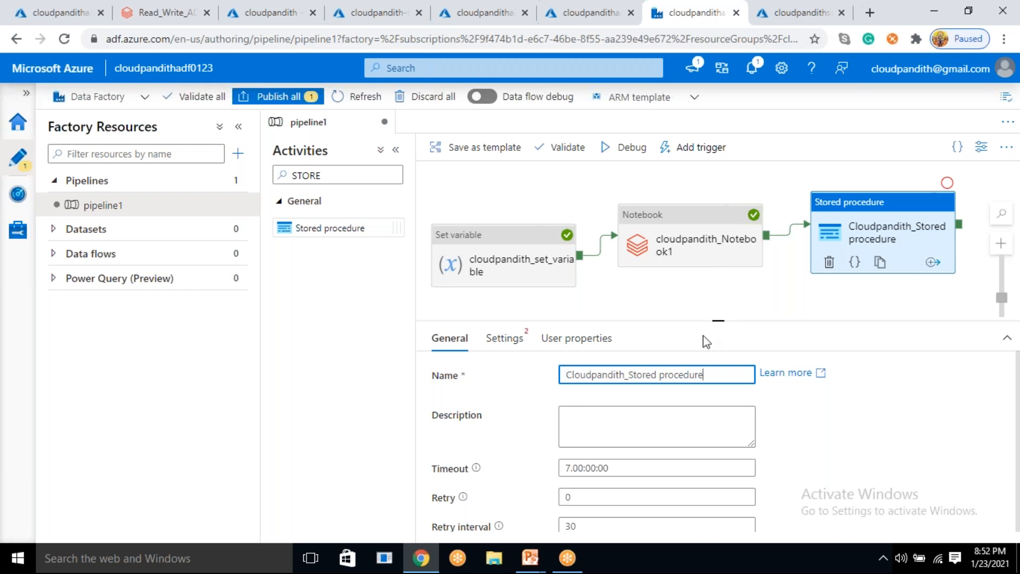
Check which linked services are available in the stored procedure activity's settings.
{"action": "left_click", "coordinate": [517, 346]}
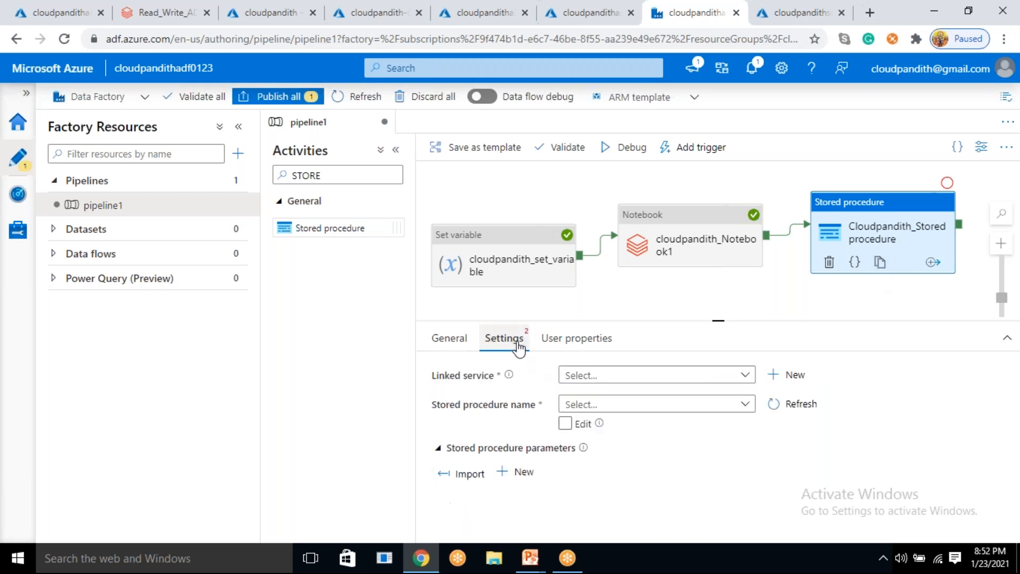
{"action": "left_click", "coordinate": [612, 377]}
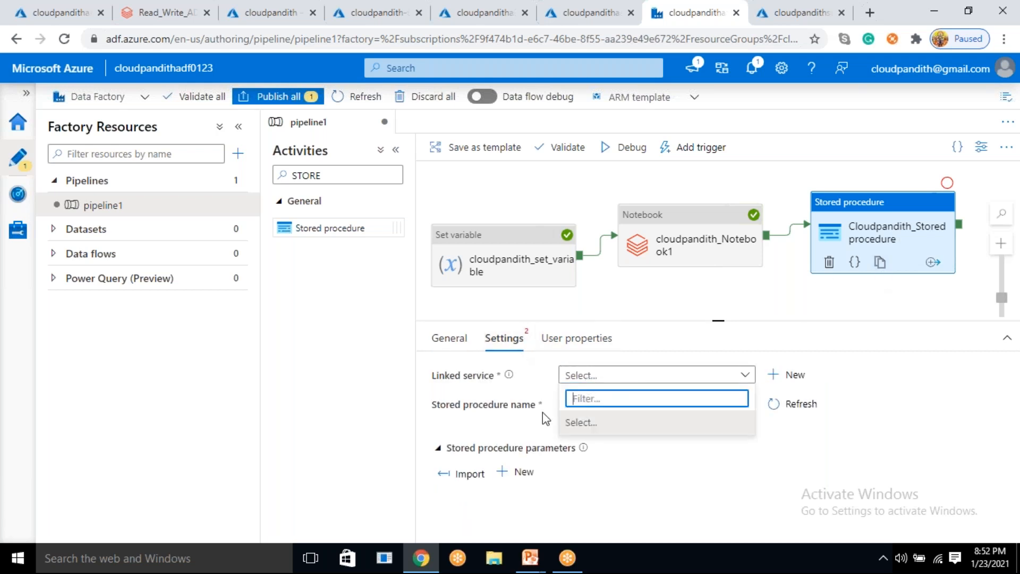
{"action": "left_click", "coordinate": [673, 493]}
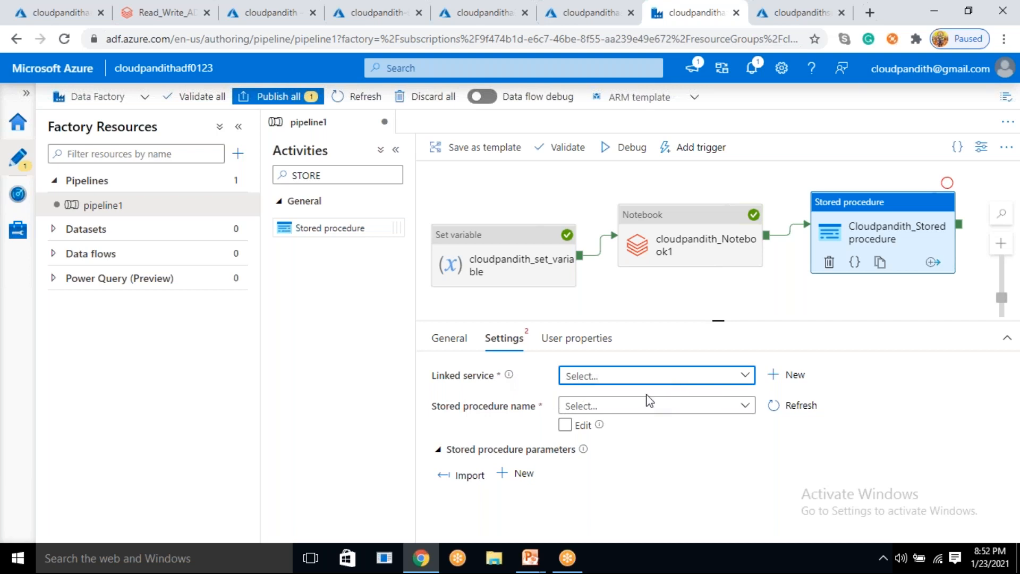
Return to the cloudpandithsqldb query editor in the Azure portal and clear all text from Query 1.
{"action": "left_click", "coordinate": [773, 7]}
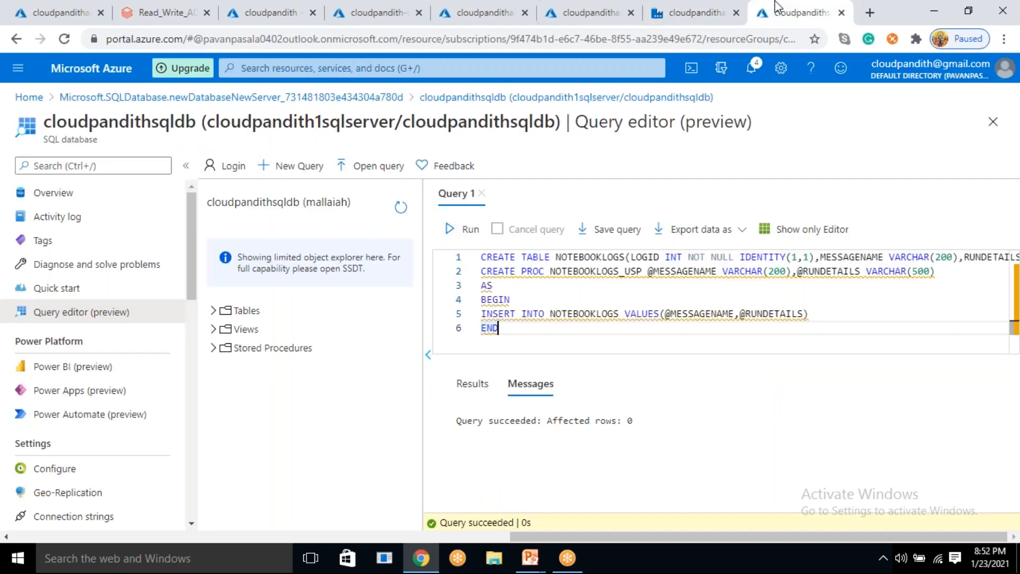
{"action": "left_click_drag", "start_coordinate": [519, 329], "coordinate": [456, 261]}
{"action": "key", "text": "Delete"}
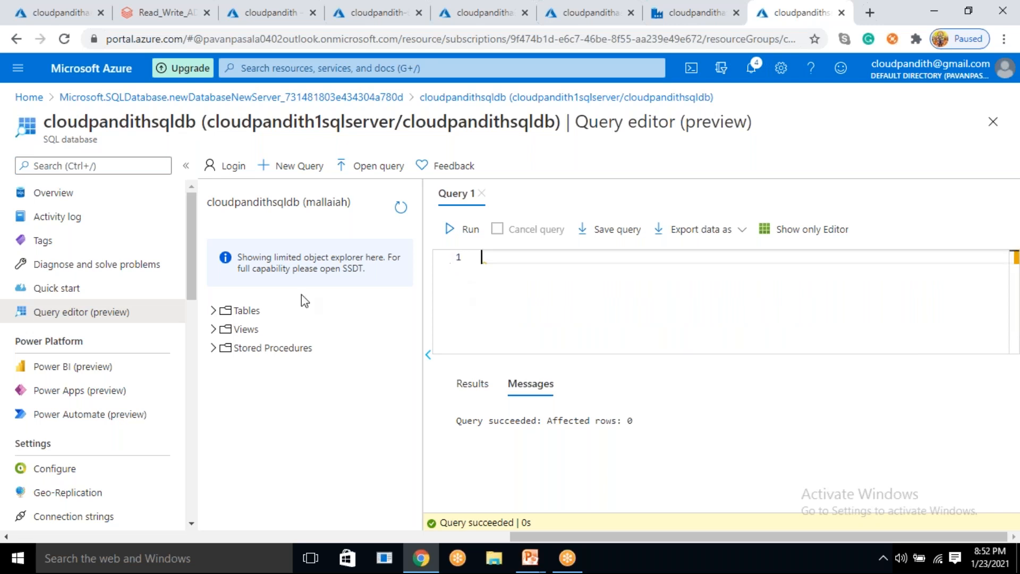
Copy the full ADO.NET (SQL authentication) connection string of the cloudpandithsqldb database.
{"action": "left_click", "coordinate": [69, 515]}
{"action": "left_click", "coordinate": [583, 124]}
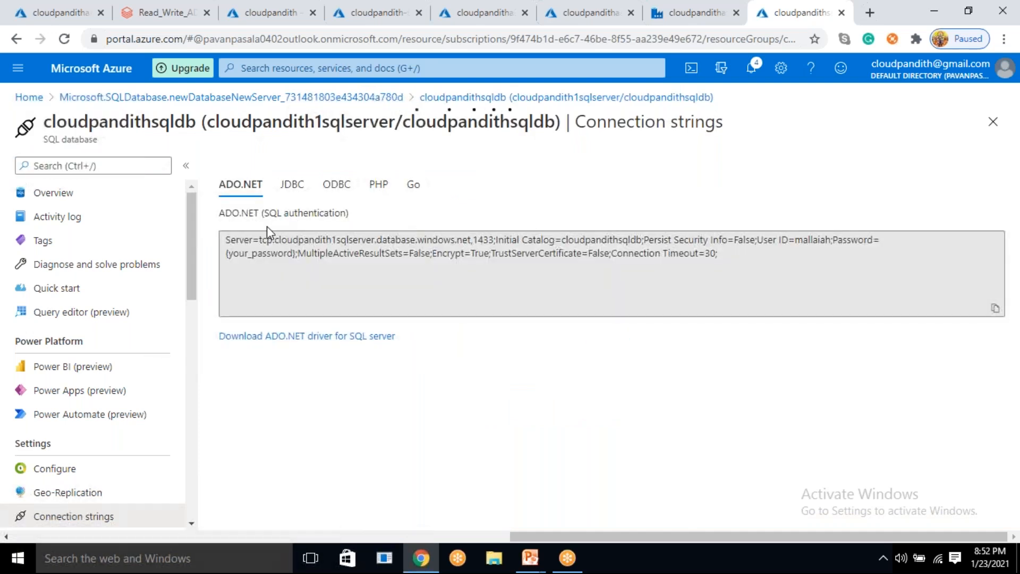
{"action": "left_click", "coordinate": [646, 261]}
{"action": "key", "text": "ctrl+c"}
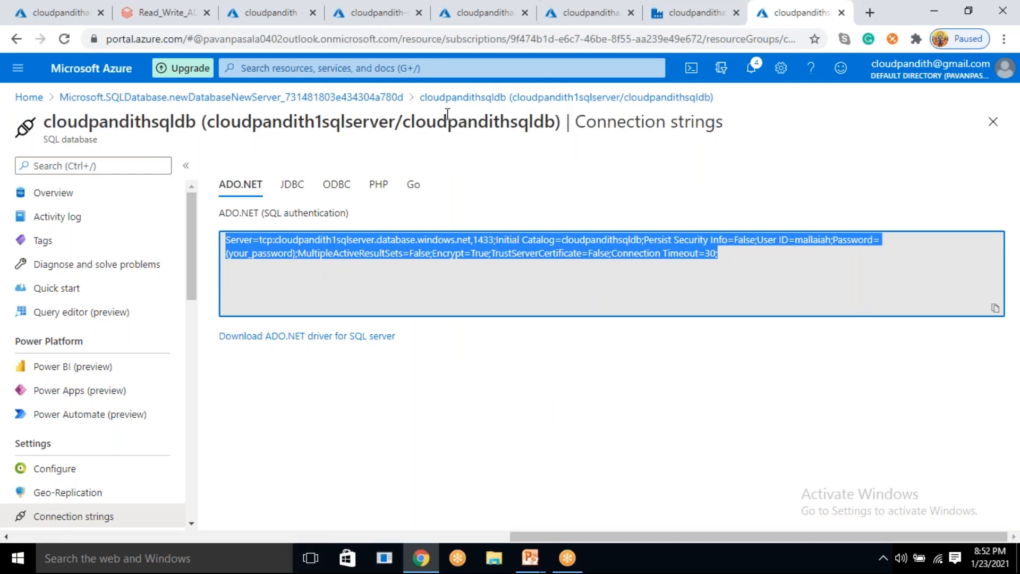
In the Databricks notebook, paste the connection string into a new cell above the widgets cell and remove the {your_password} placeholder.
{"action": "left_click", "coordinate": [160, 12]}
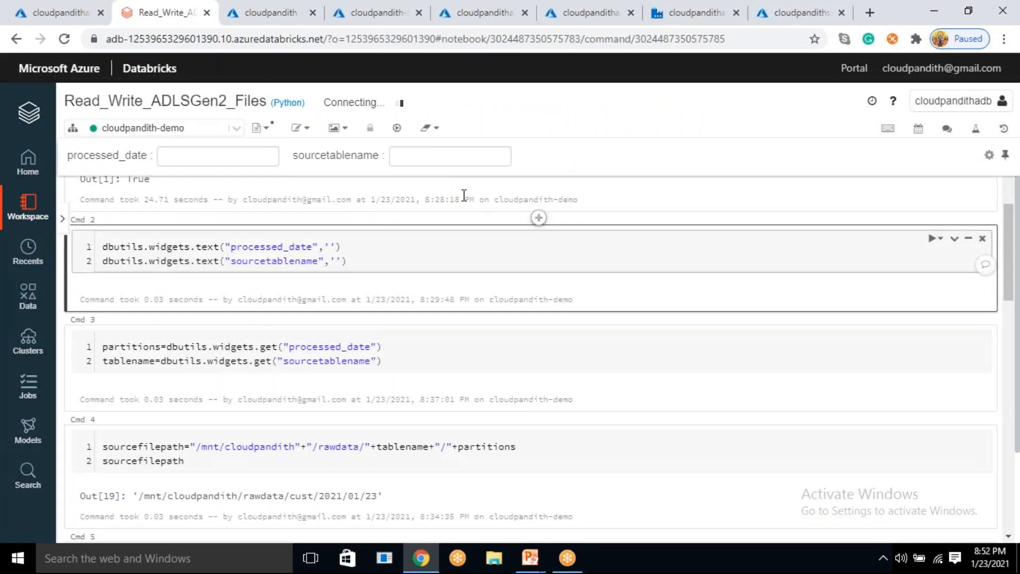
{"action": "left_click", "coordinate": [539, 218]}
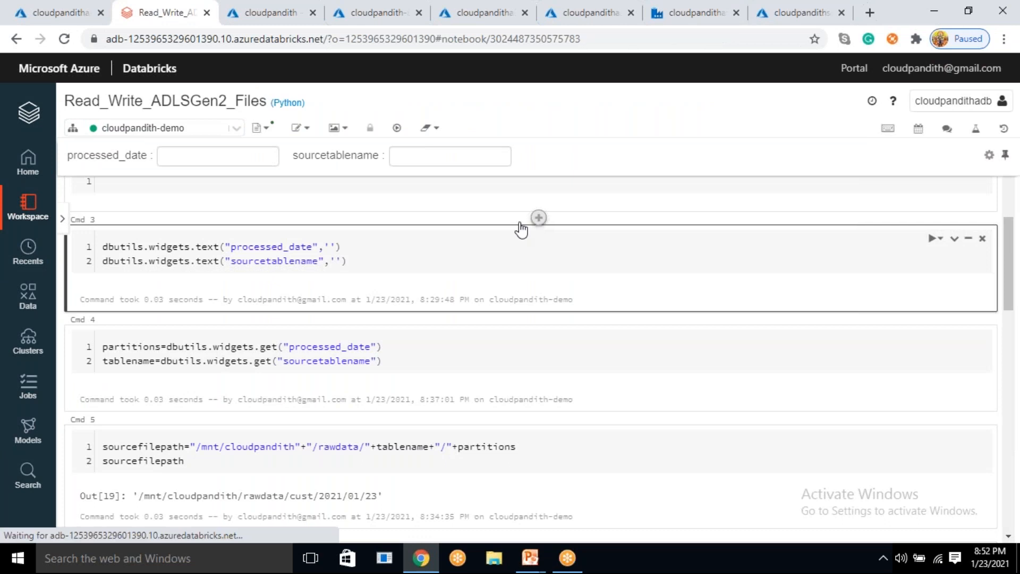
{"action": "scroll", "coordinate": [307, 241], "scroll_direction": "up", "scroll_amount": 3}
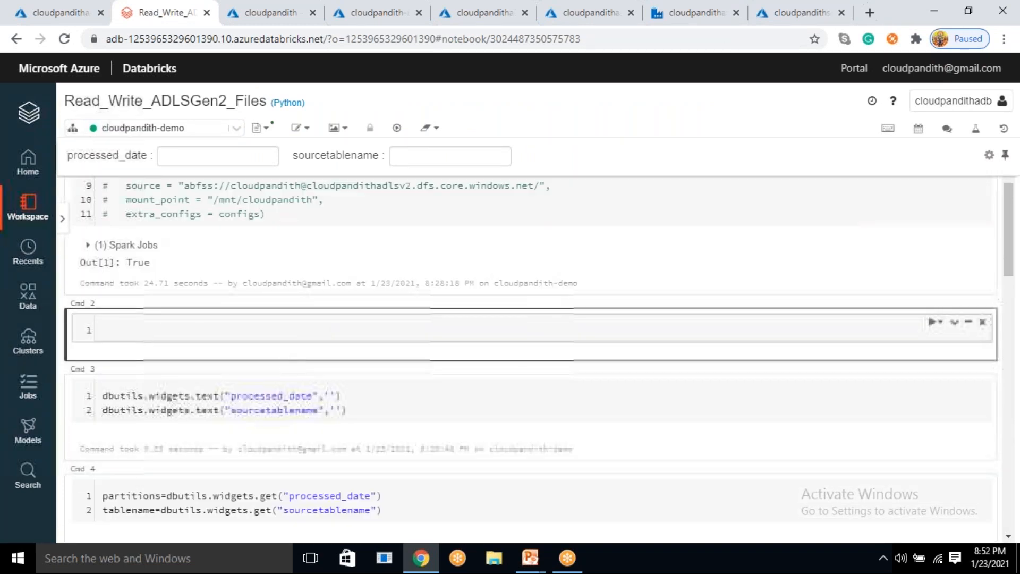
{"action": "key", "text": "ctrl+v"}
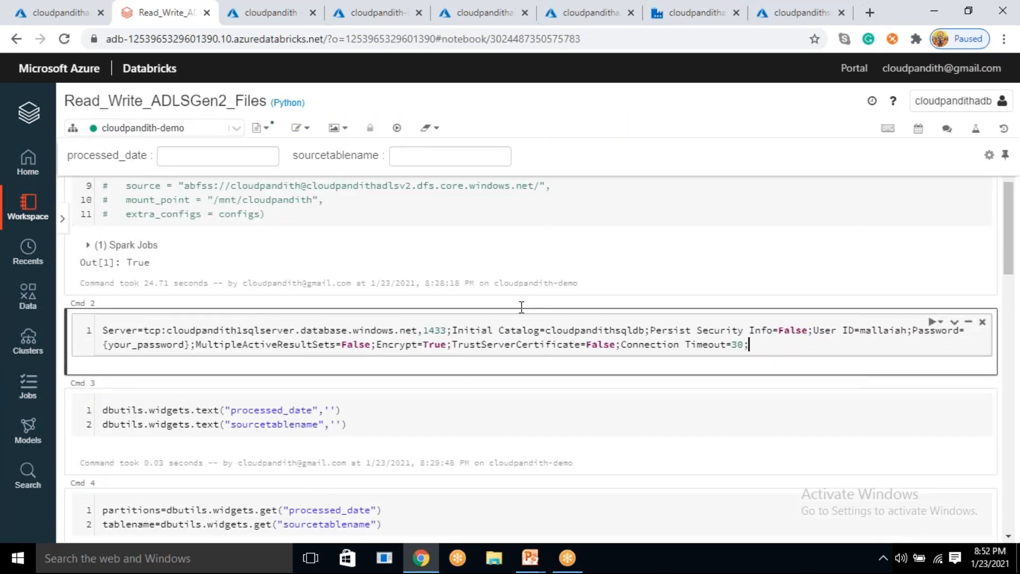
{"action": "left_click_drag", "start_coordinate": [188, 346], "coordinate": [101, 344]}
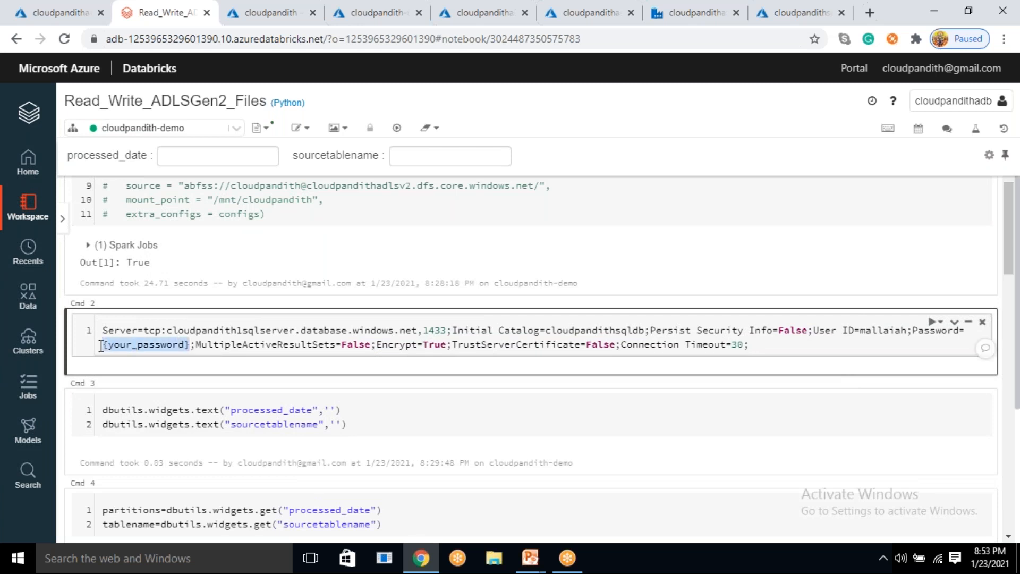
{"action": "key", "text": "BackSpace"}
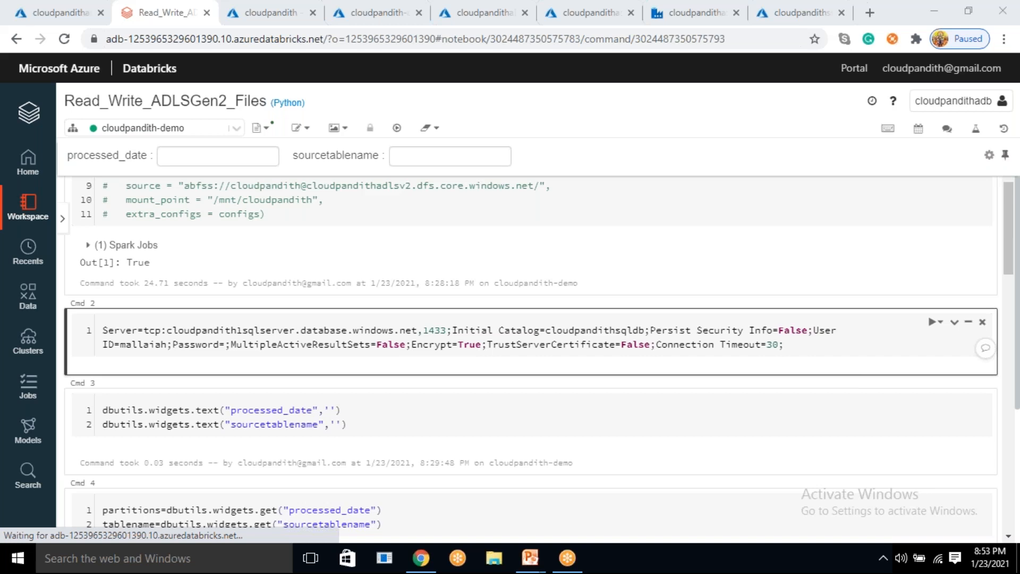
Clear the connection string from the new notebook cell.
{"action": "key", "text": "ctrl+a"}
{"action": "key", "text": "Delete"}
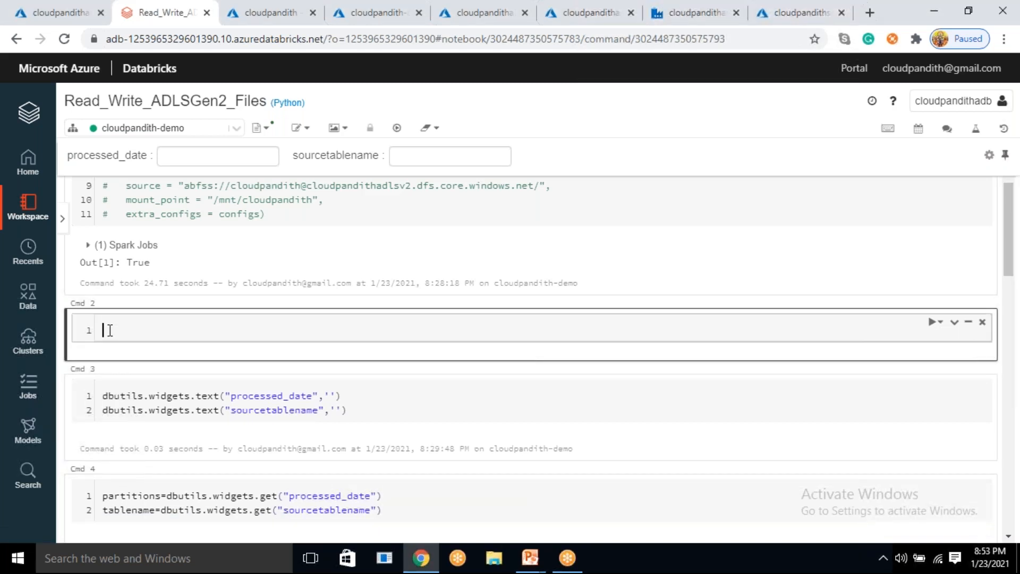
{"action": "scroll", "coordinate": [136, 316], "scroll_direction": "up", "scroll_amount": 3}
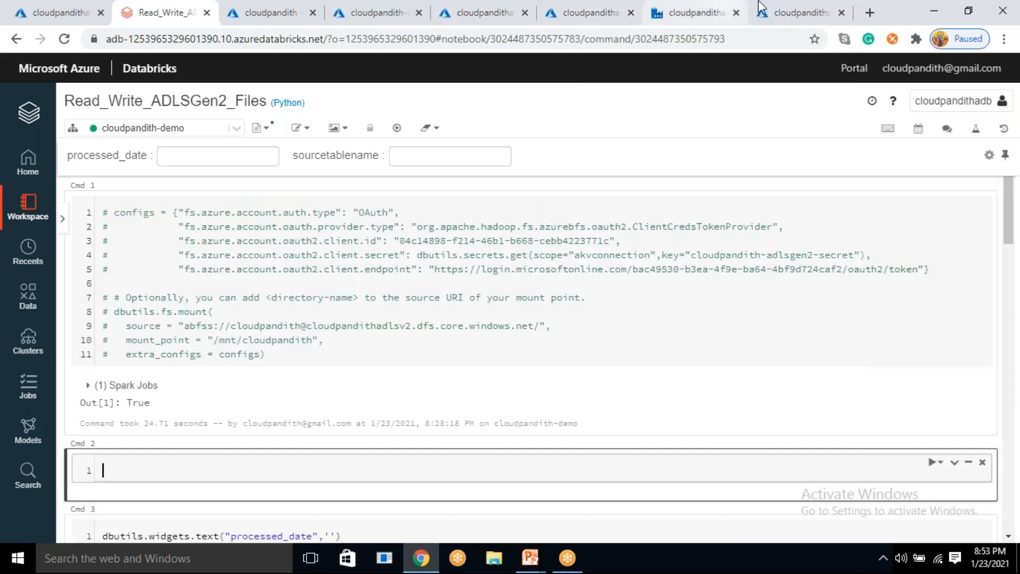
In the cloudpandithakv0123 key vault, create a secret named sql-cs with the copied database connection string as its secret value.
{"action": "left_click", "coordinate": [375, 12]}
{"action": "left_click", "coordinate": [312, 7]}
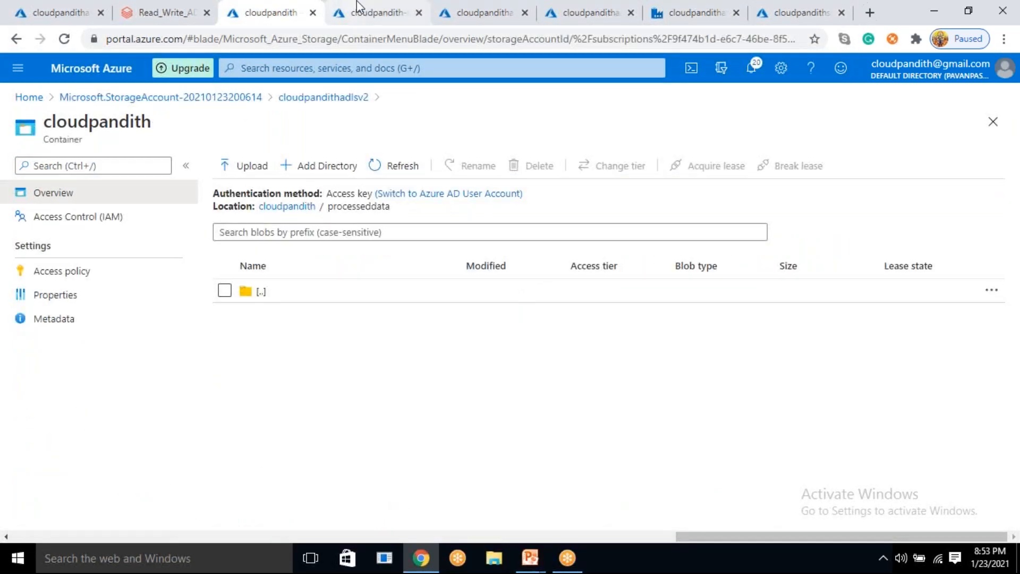
{"action": "left_click", "coordinate": [492, 2]}
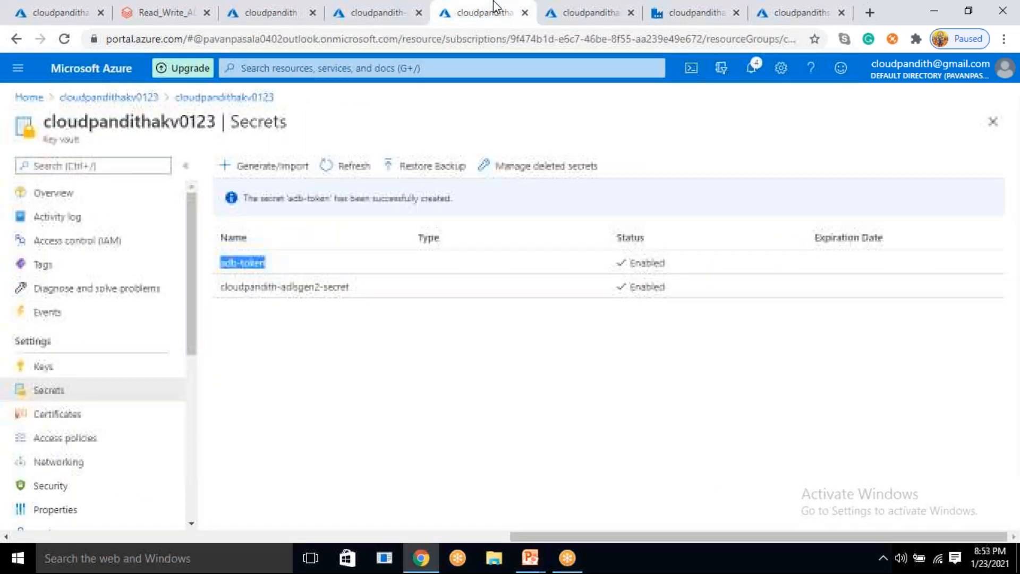
{"action": "left_click", "coordinate": [287, 186]}
{"action": "left_click", "coordinate": [265, 214]}
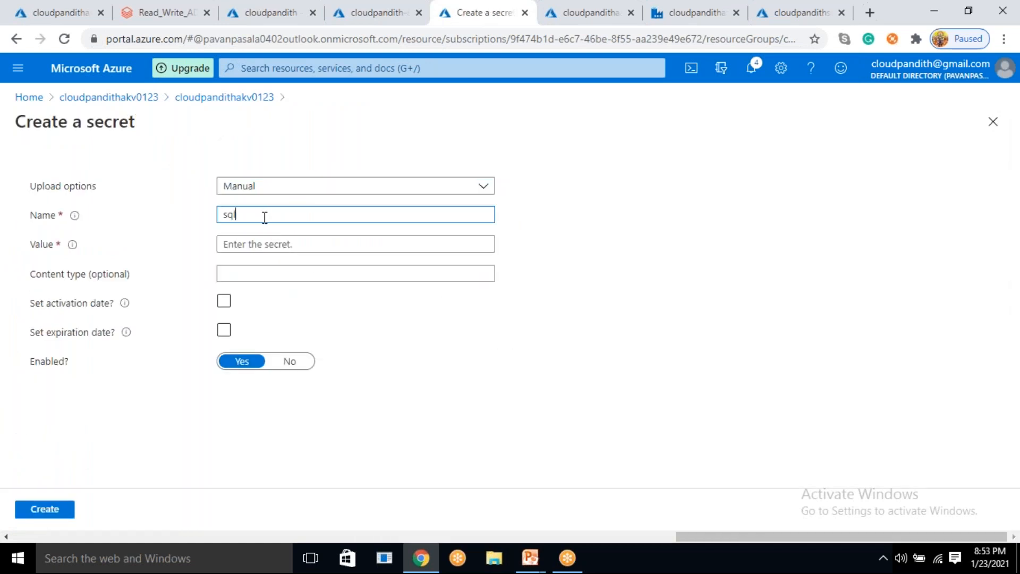
{"action": "left_click", "coordinate": [250, 244]}
{"action": "key", "text": "ctrl+v"}
{"action": "left_click", "coordinate": [58, 513]}
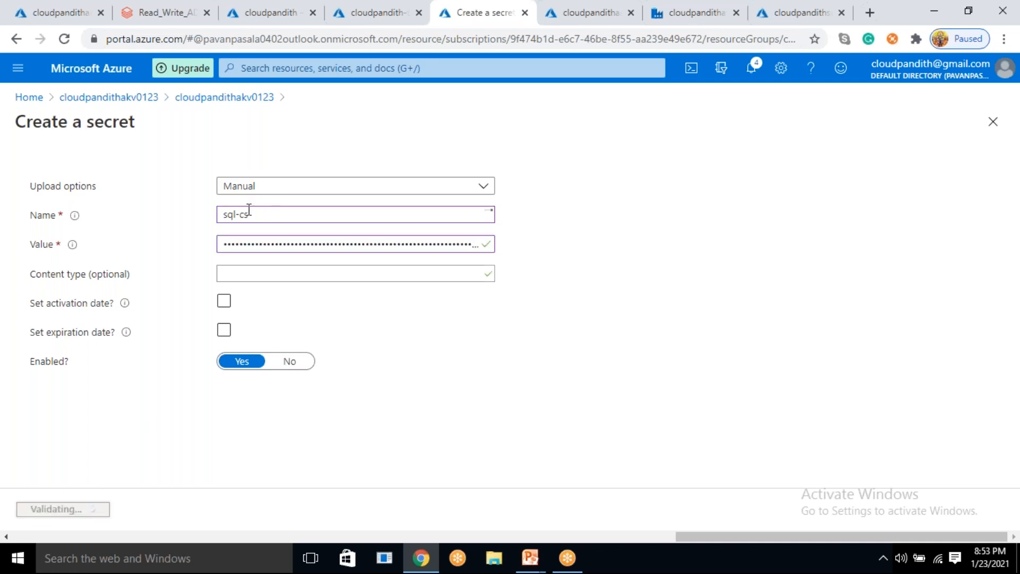
{"action": "left_click_drag", "start_coordinate": [254, 215], "coordinate": [222, 215]}
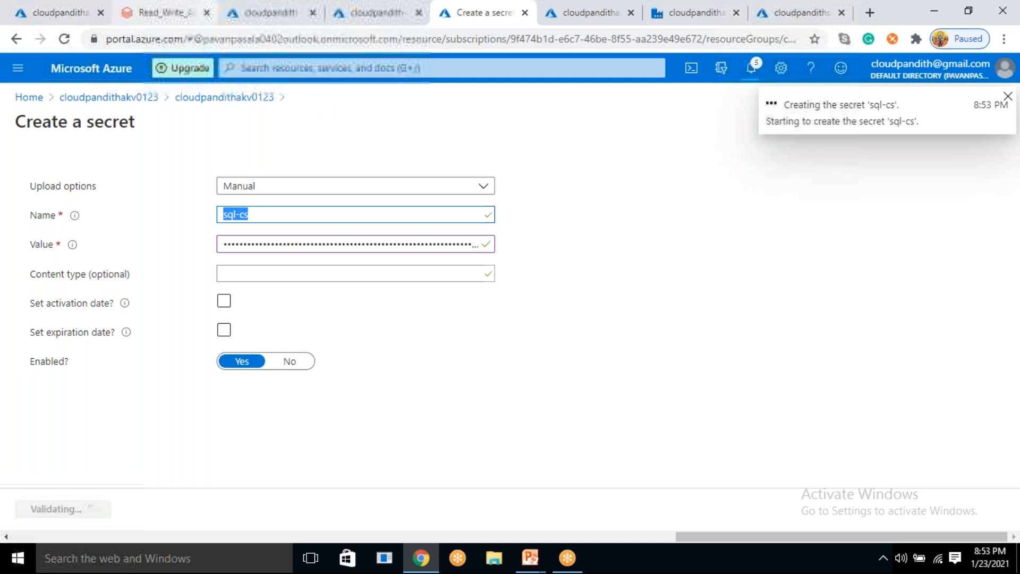
In Data Factory, start a new Azure SQL Database linked service for the stored procedure activity and name it LS_ASDB_DB1.
{"action": "left_click", "coordinate": [702, 9]}
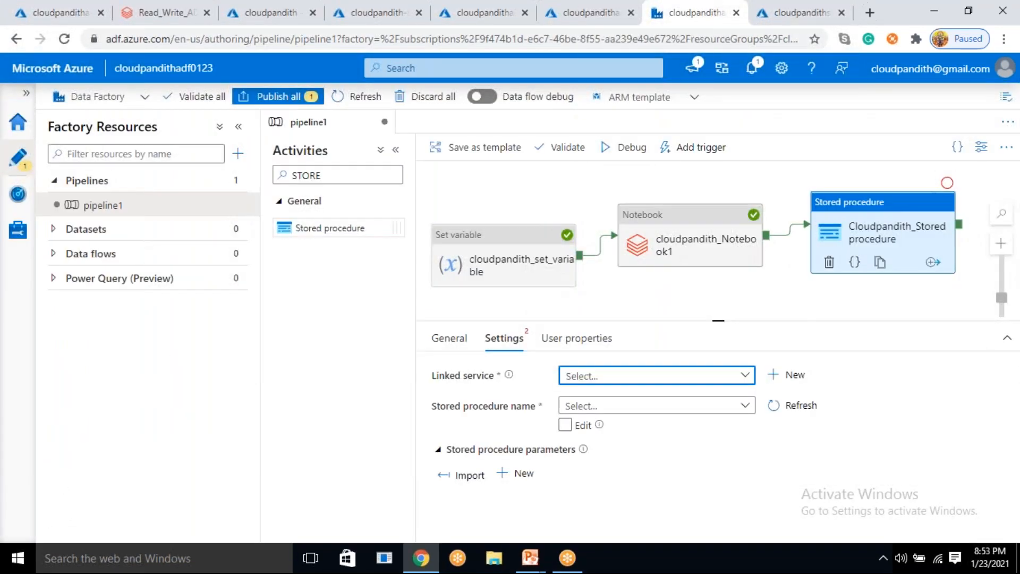
{"action": "left_click", "coordinate": [774, 374]}
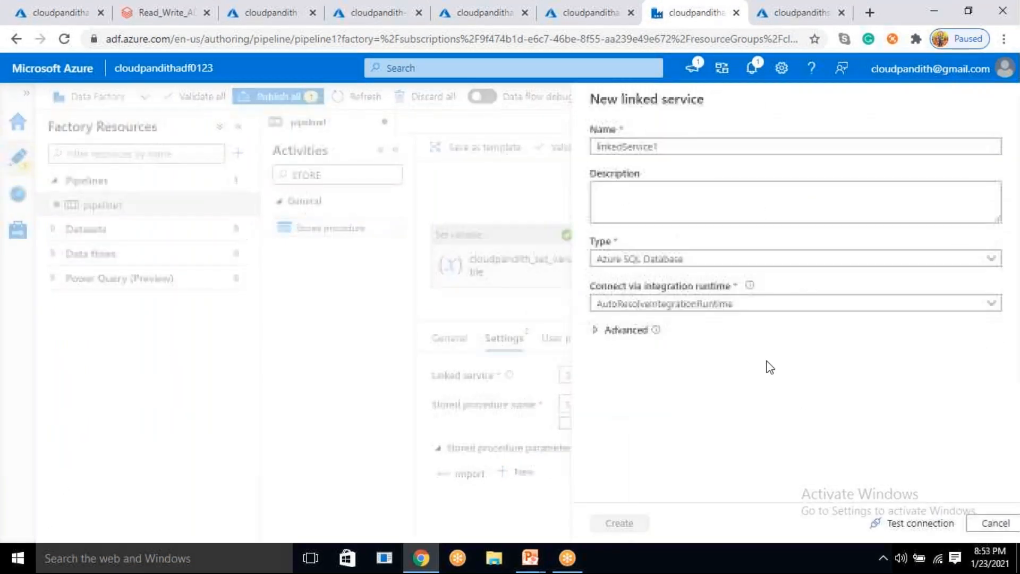
{"action": "left_click_drag", "start_coordinate": [673, 146], "coordinate": [480, 137]}
{"action": "key", "text": "BackSpace"}
{"action": "type", "text": "LS"}
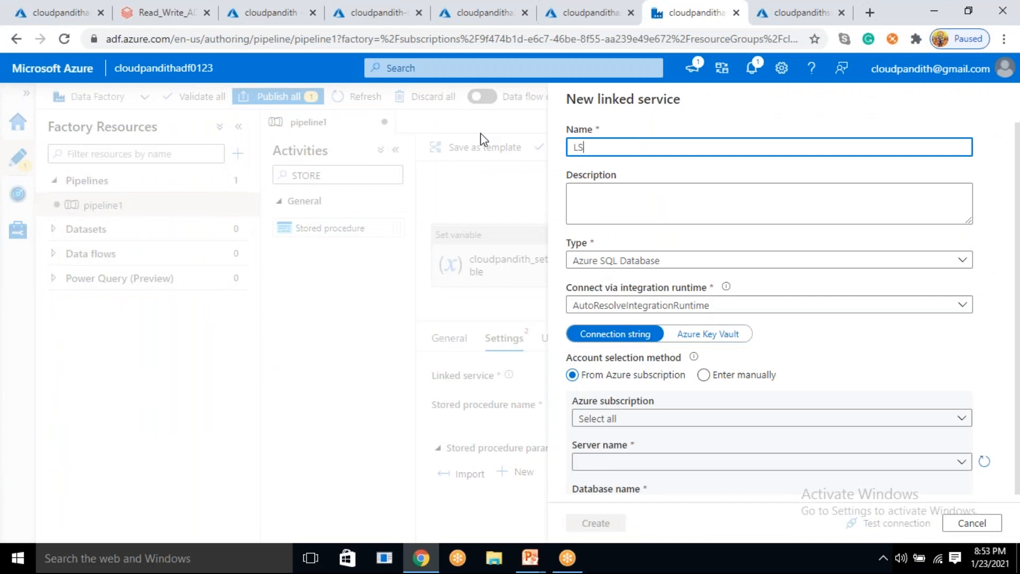
{"action": "type", "text": "_ASDB_DB1"}
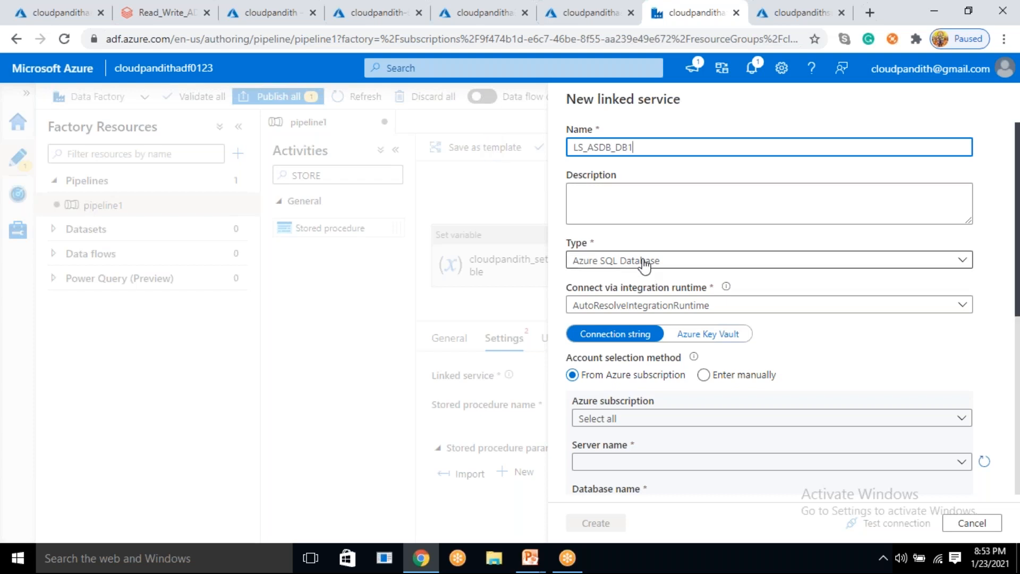
Switch the linked service's connection source to Azure Key Vault and choose LS_AKV as the AKV linked service.
{"action": "left_click", "coordinate": [706, 335]}
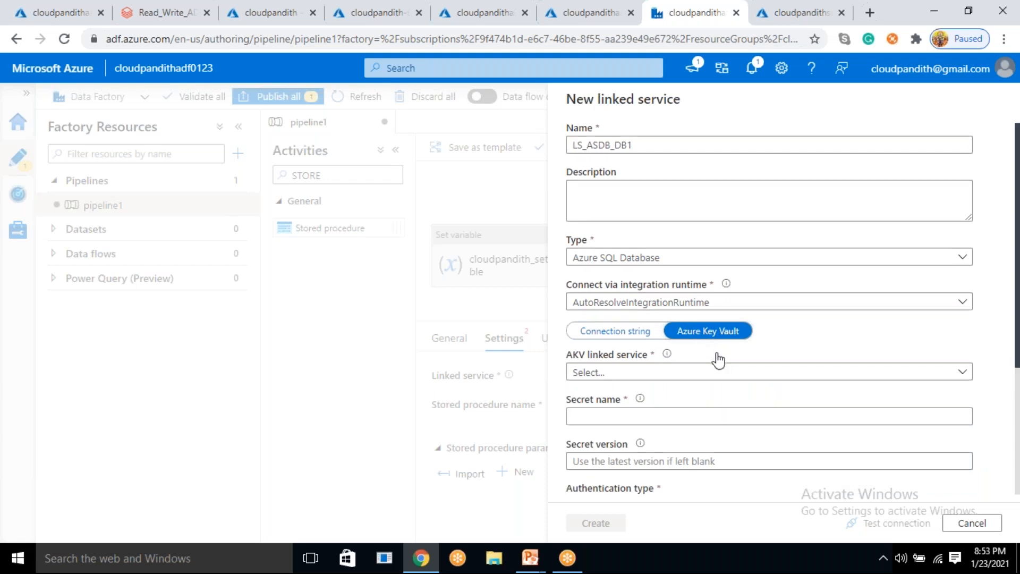
{"action": "scroll", "coordinate": [719, 361], "scroll_direction": "down", "scroll_amount": 2}
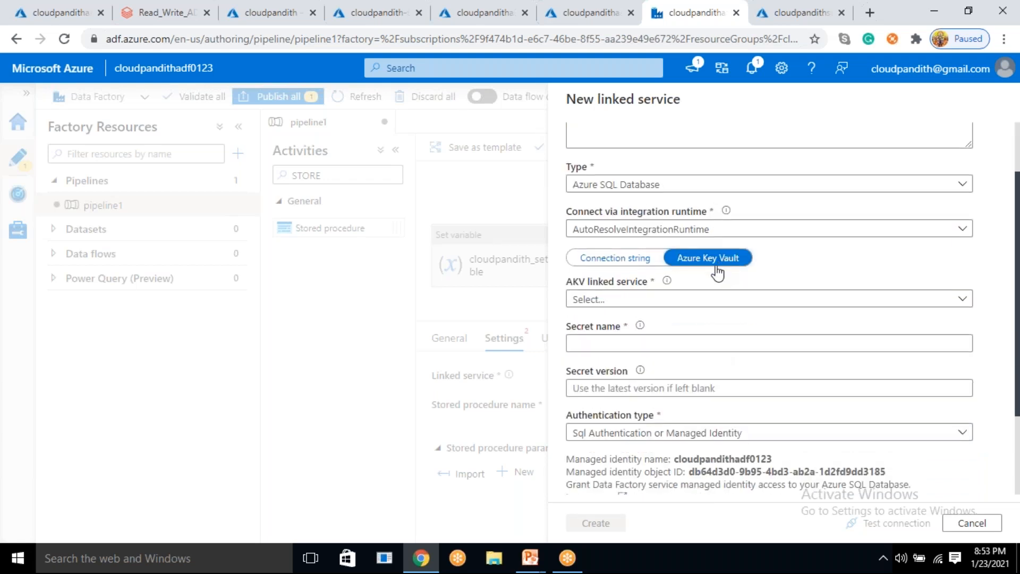
{"action": "left_click", "coordinate": [684, 300]}
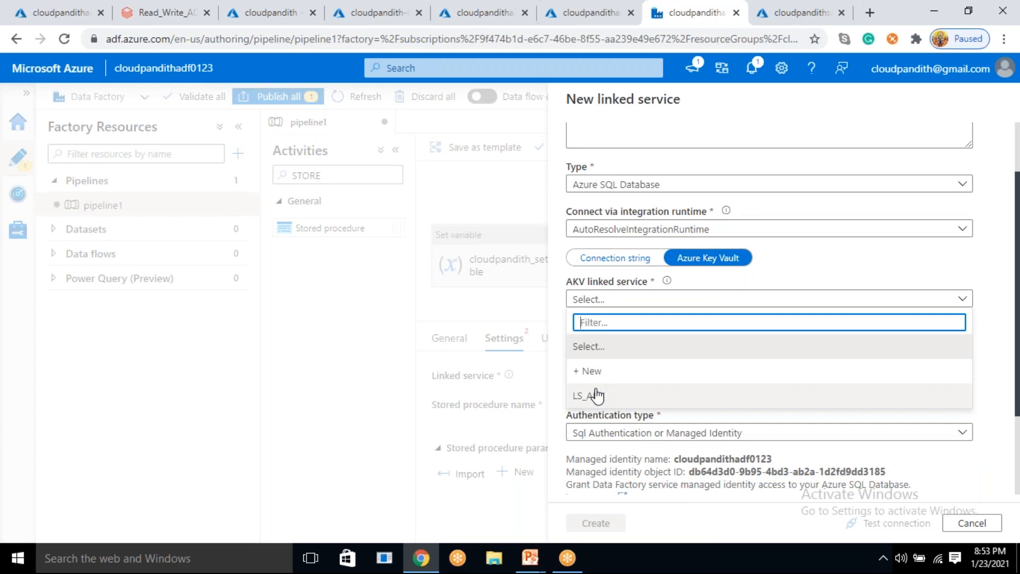
{"action": "left_click", "coordinate": [596, 395]}
{"action": "left_click", "coordinate": [611, 343]}
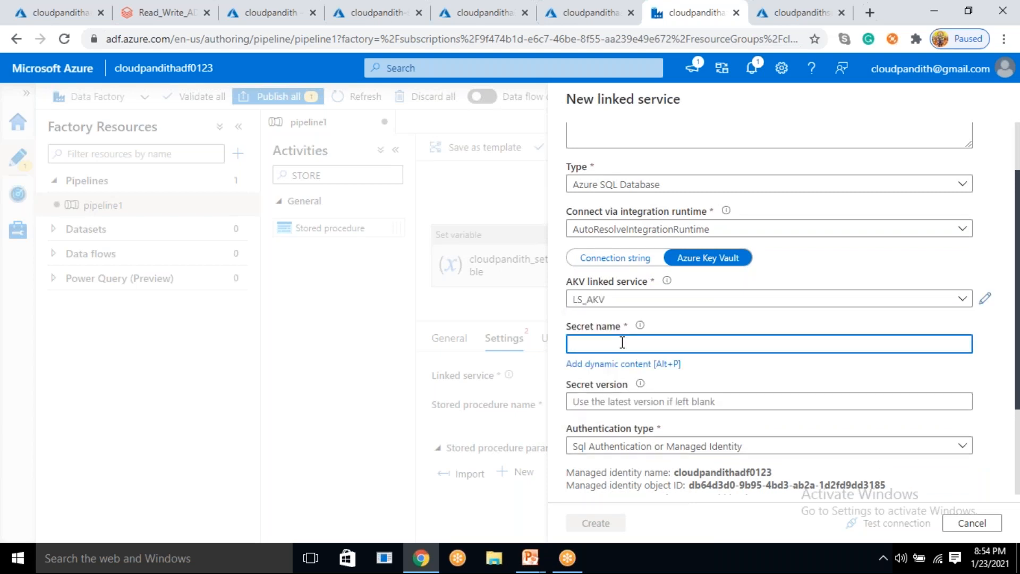
Copy the secret name sql-cs from the key vault into the linked service, then test the connection and create it.
{"action": "left_click", "coordinate": [473, 13]}
{"action": "left_click_drag", "start_coordinate": [247, 263], "coordinate": [216, 263]}
{"action": "key", "text": "ctrl+c"}
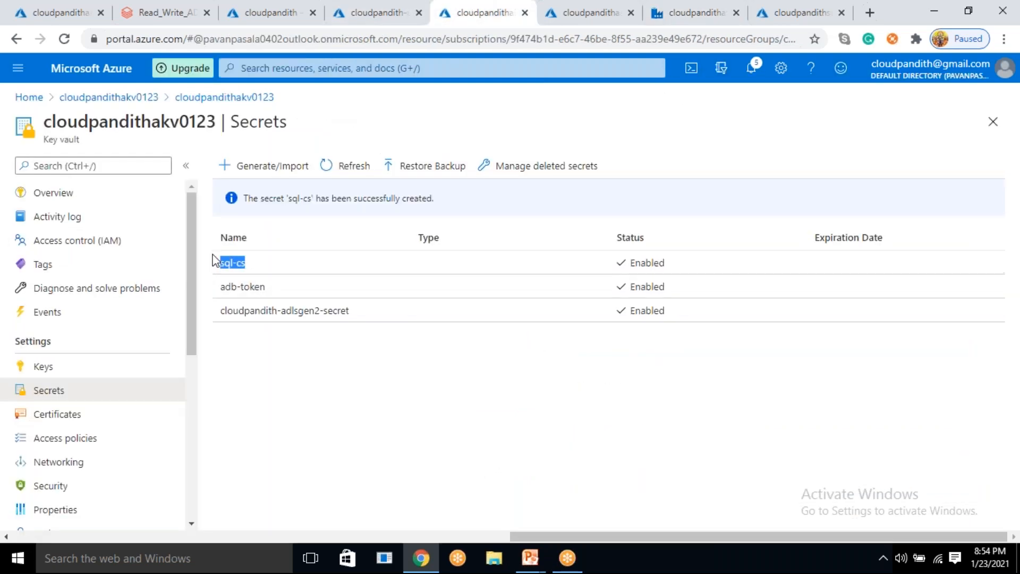
{"action": "left_click", "coordinate": [698, 6]}
{"action": "key", "text": "ctrl+v"}
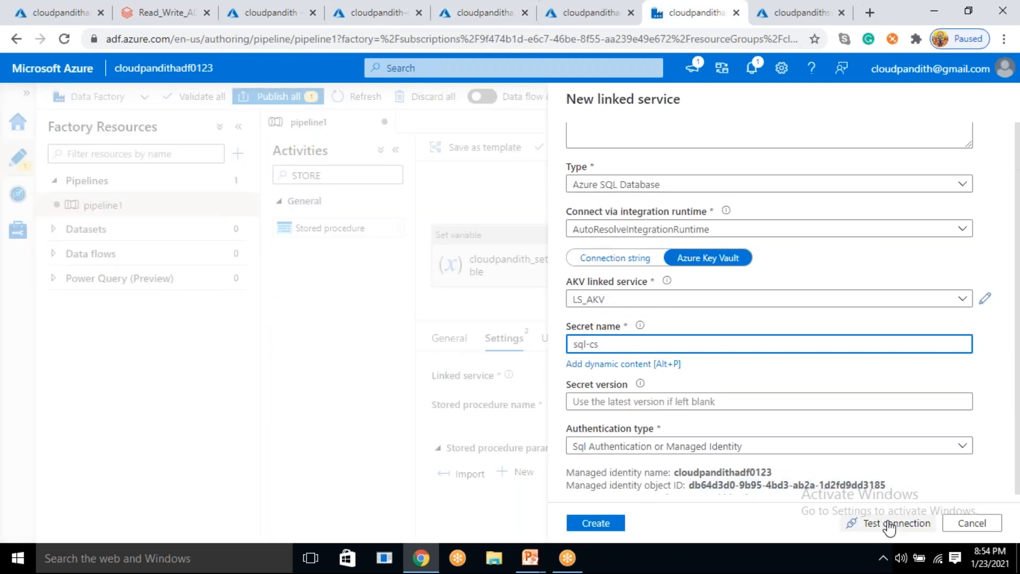
{"action": "left_click", "coordinate": [888, 526]}
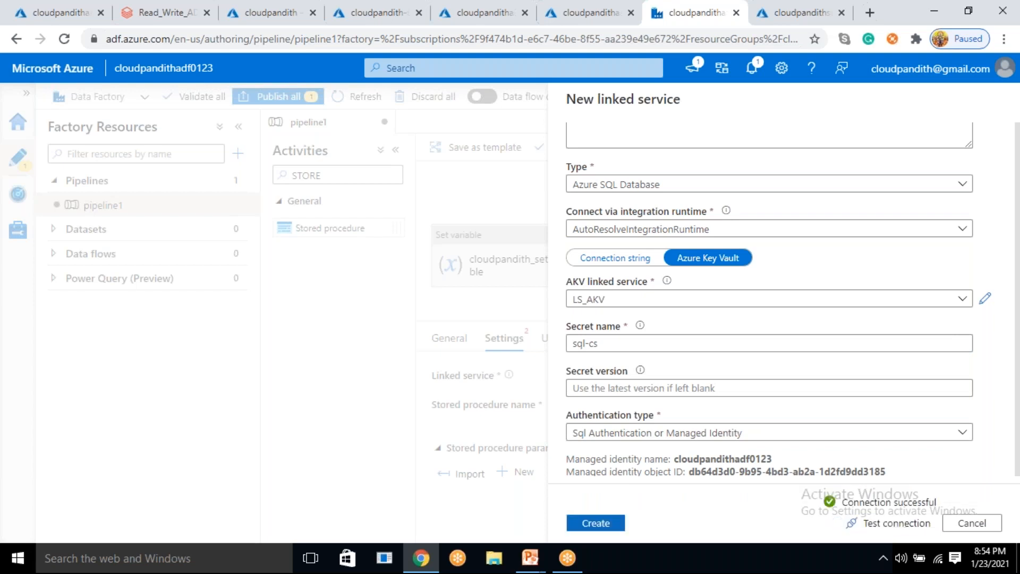
{"action": "left_click", "coordinate": [591, 526]}
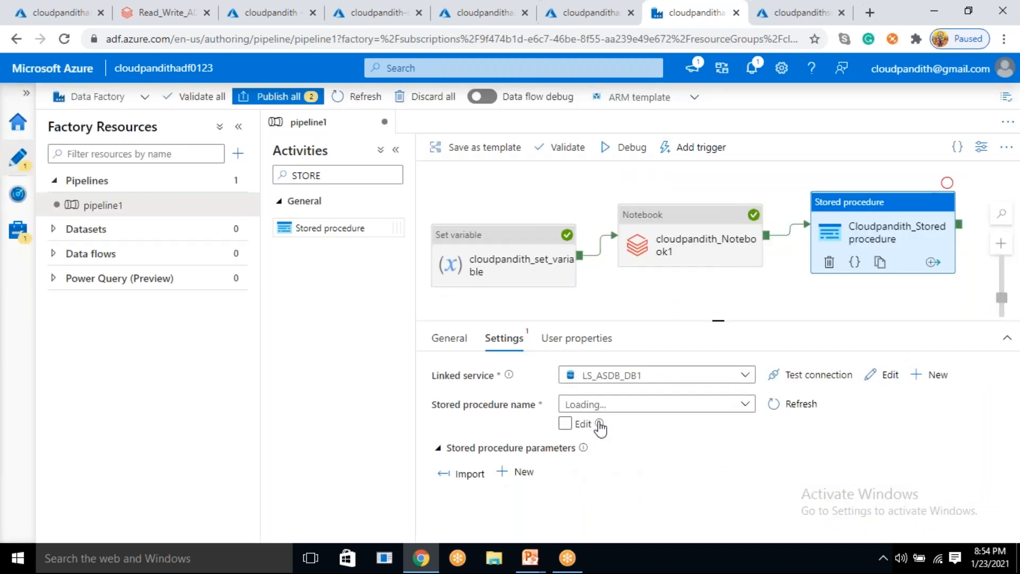
Select [dbo].[NOTEBOOKLOGS_USP] as the activity's stored procedure and import its parameters.
{"action": "left_click", "coordinate": [662, 405]}
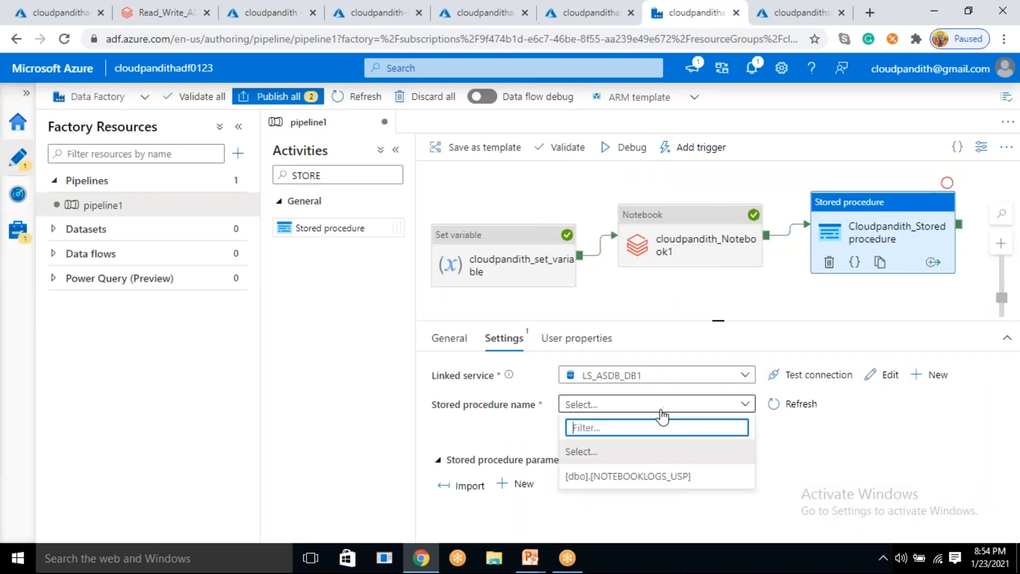
{"action": "left_click", "coordinate": [647, 477]}
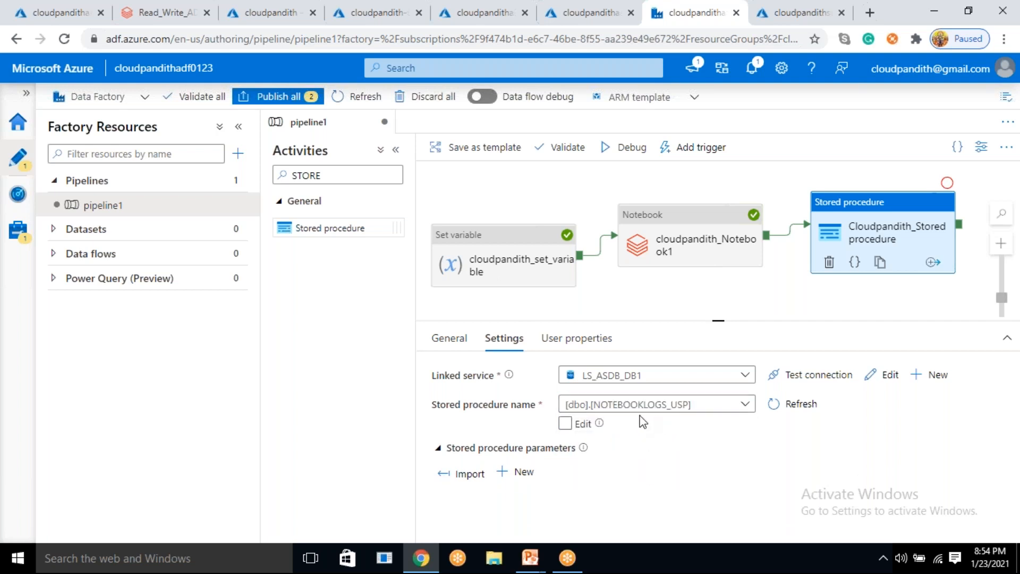
{"action": "left_click", "coordinate": [465, 474]}
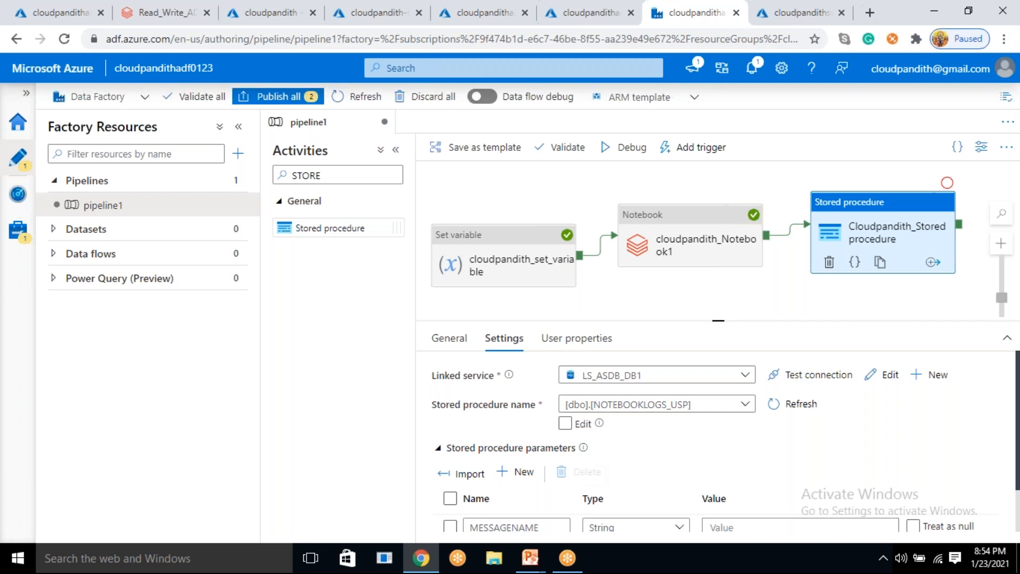
{"action": "scroll", "coordinate": [593, 473], "scroll_direction": "down", "scroll_amount": 1}
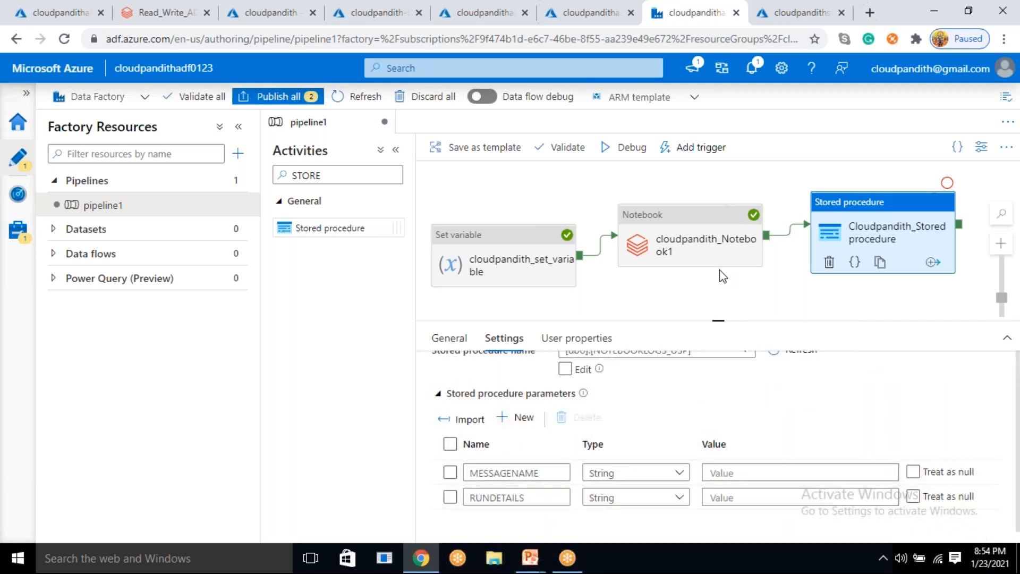
Examine the output of the last cloudpandith_Notebook1 run and copy the key name runPageUrl.
{"action": "left_click", "coordinate": [709, 295]}
{"action": "mouse_move", "coordinate": [592, 430]}
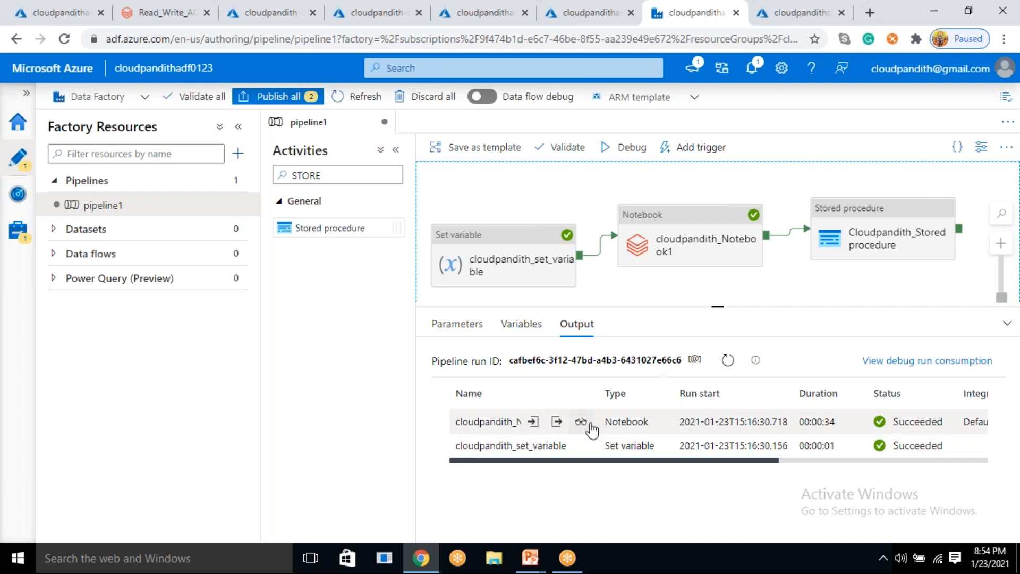
{"action": "left_click", "coordinate": [557, 422]}
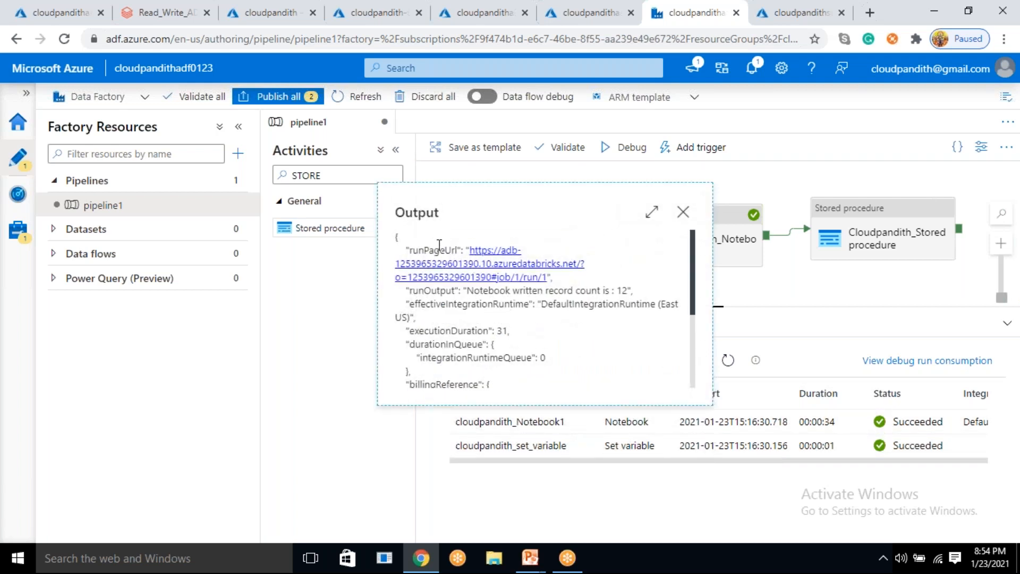
{"action": "double_click", "coordinate": [435, 248]}
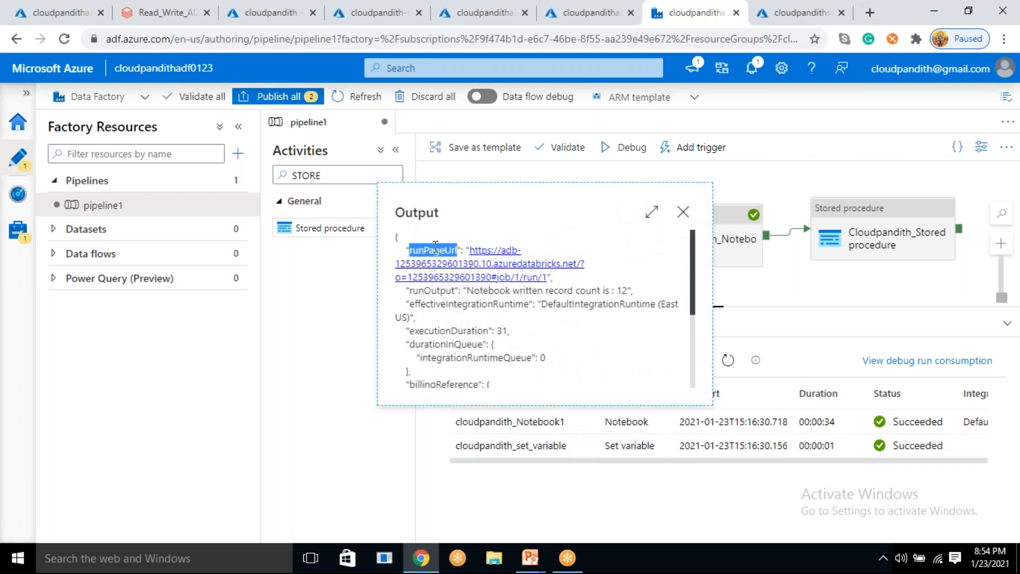
{"action": "double_click", "coordinate": [435, 290]}
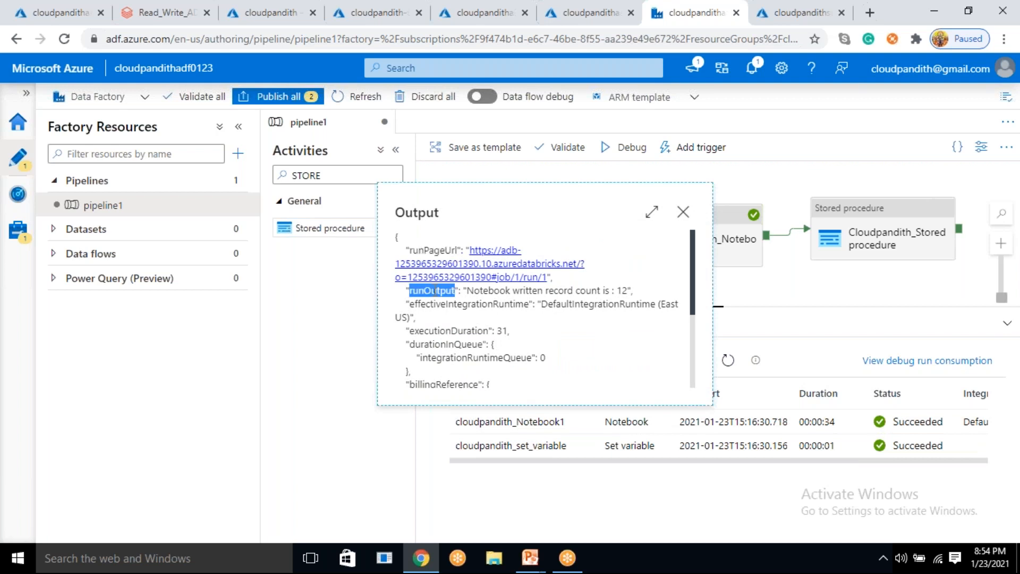
{"action": "double_click", "coordinate": [426, 249]}
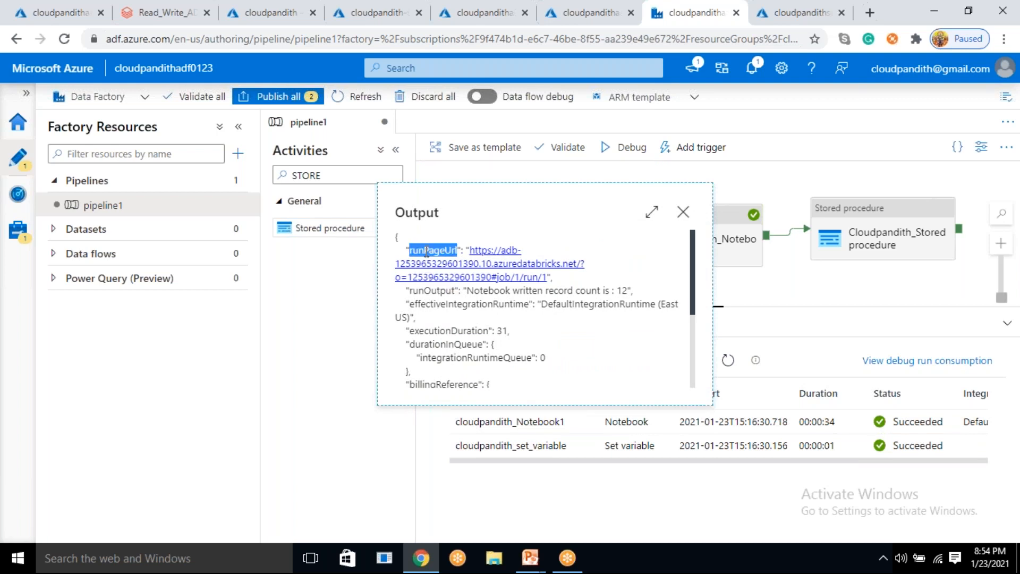
{"action": "double_click", "coordinate": [411, 212]}
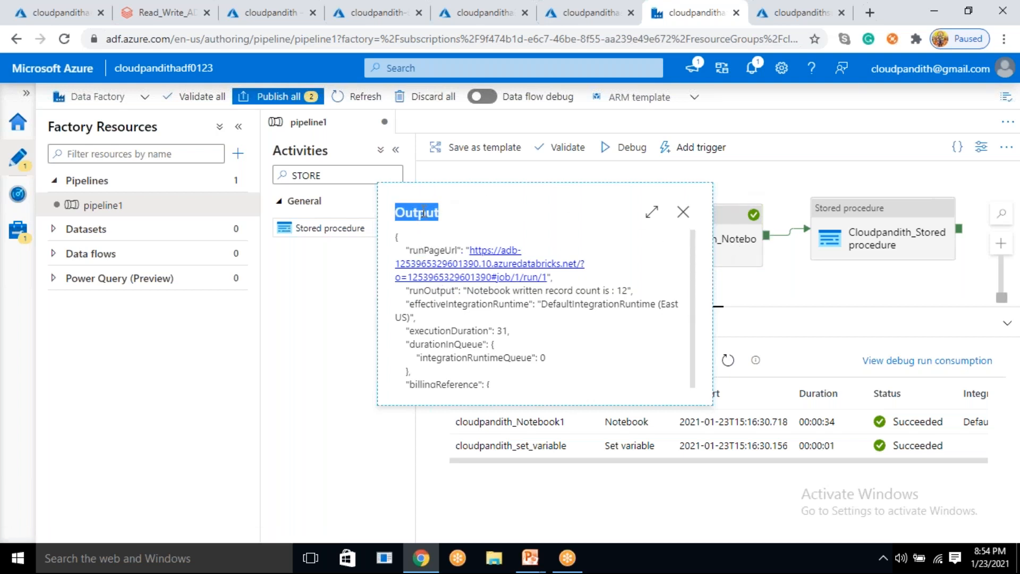
{"action": "double_click", "coordinate": [437, 249]}
{"action": "key", "text": "ctrl+c"}
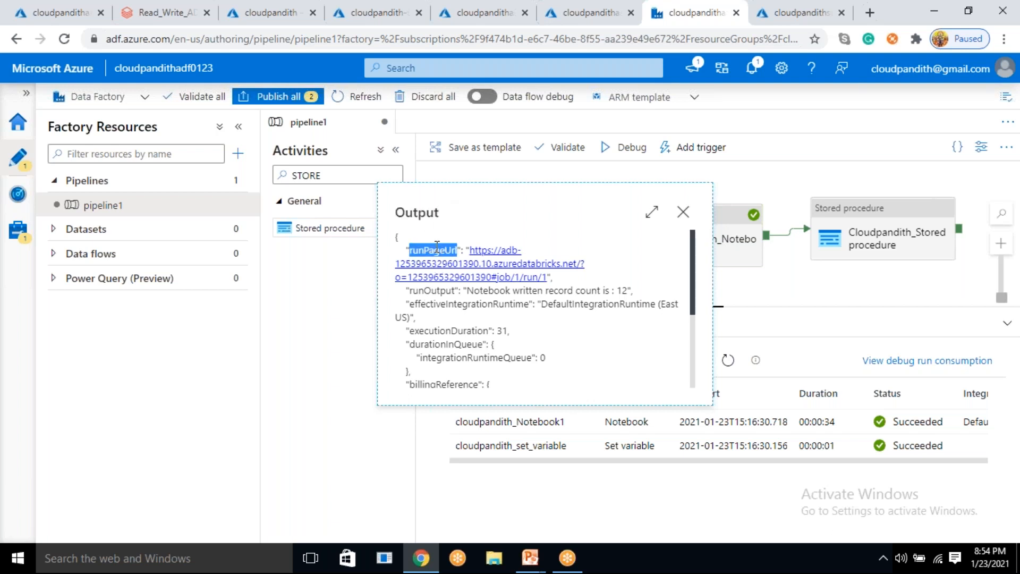
{"action": "left_click", "coordinate": [683, 211]}
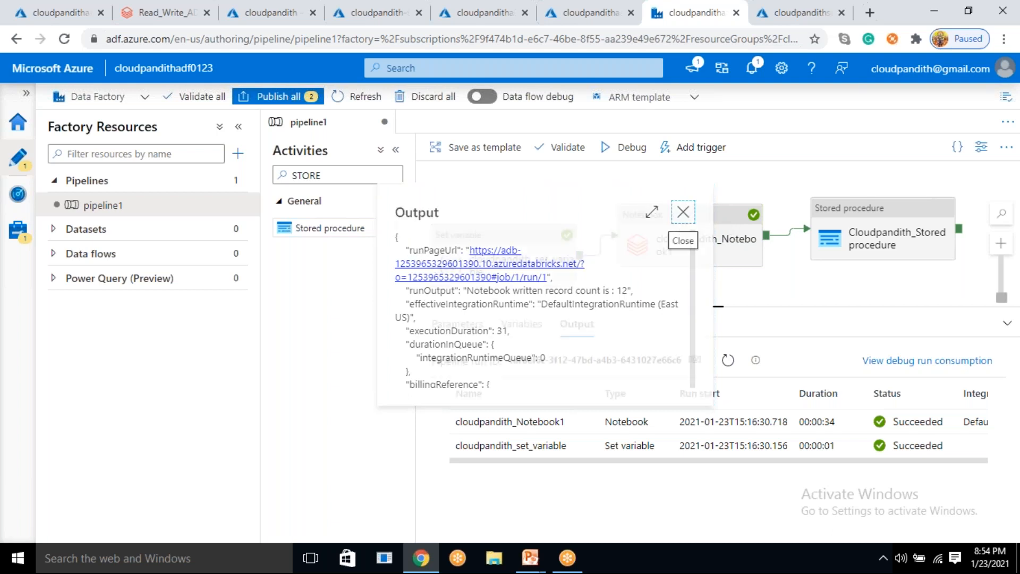
{"action": "scroll", "coordinate": [723, 479], "scroll_direction": "down", "scroll_amount": 1}
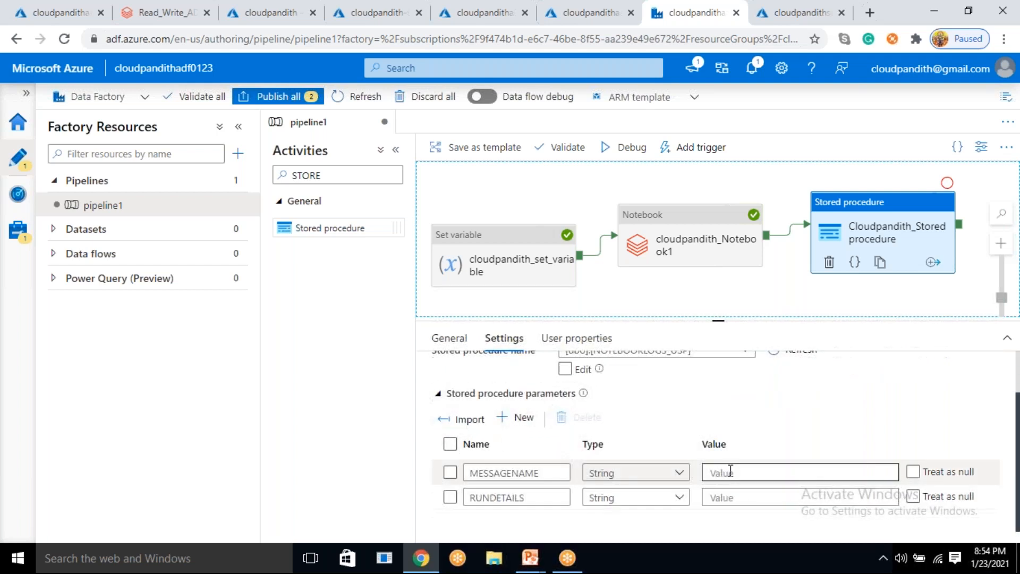
{"action": "left_click", "coordinate": [730, 471]}
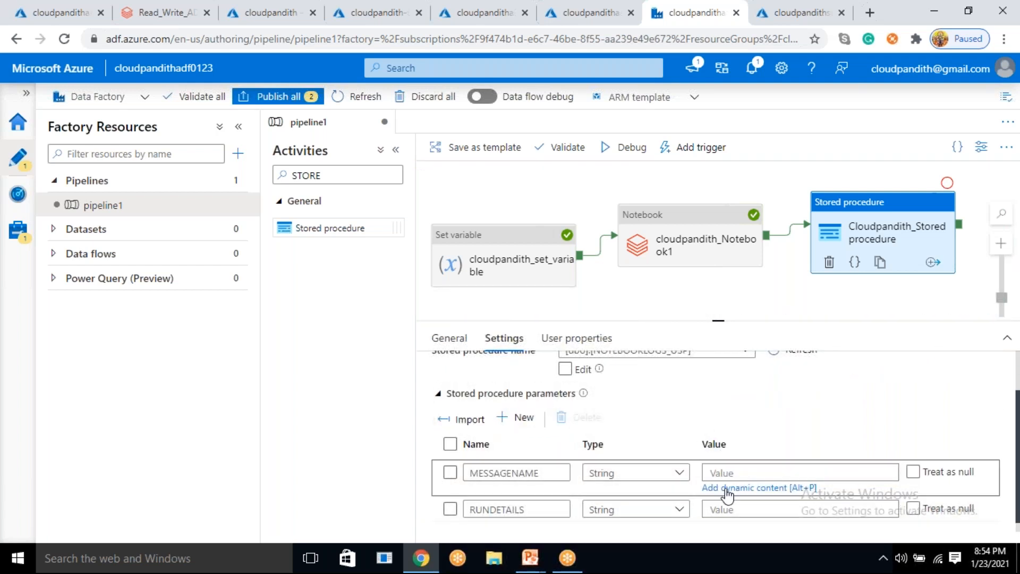
{"action": "left_click", "coordinate": [726, 489]}
{"action": "scroll", "coordinate": [673, 457], "scroll_direction": "down", "scroll_amount": 10}
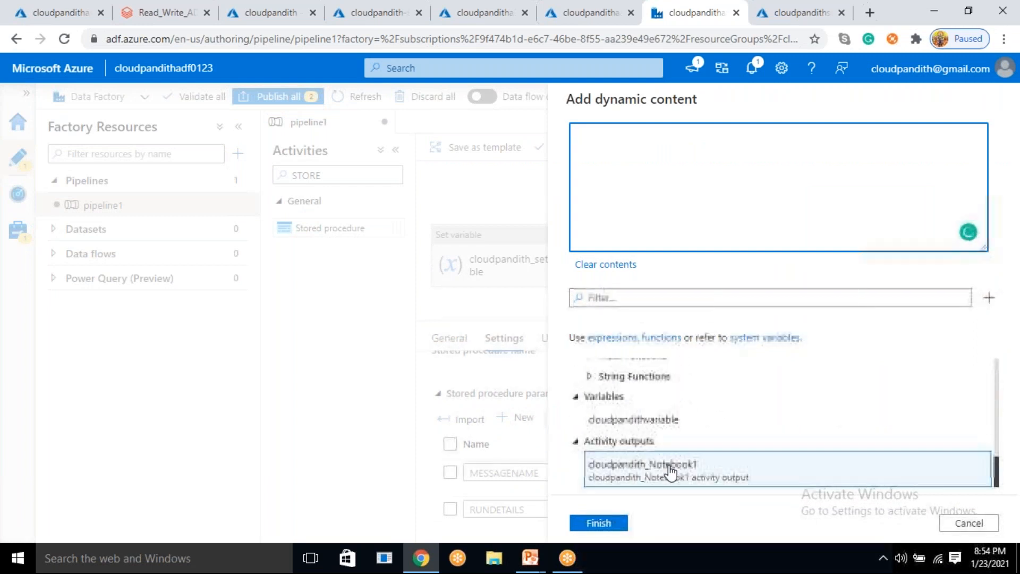
{"action": "left_click", "coordinate": [670, 470]}
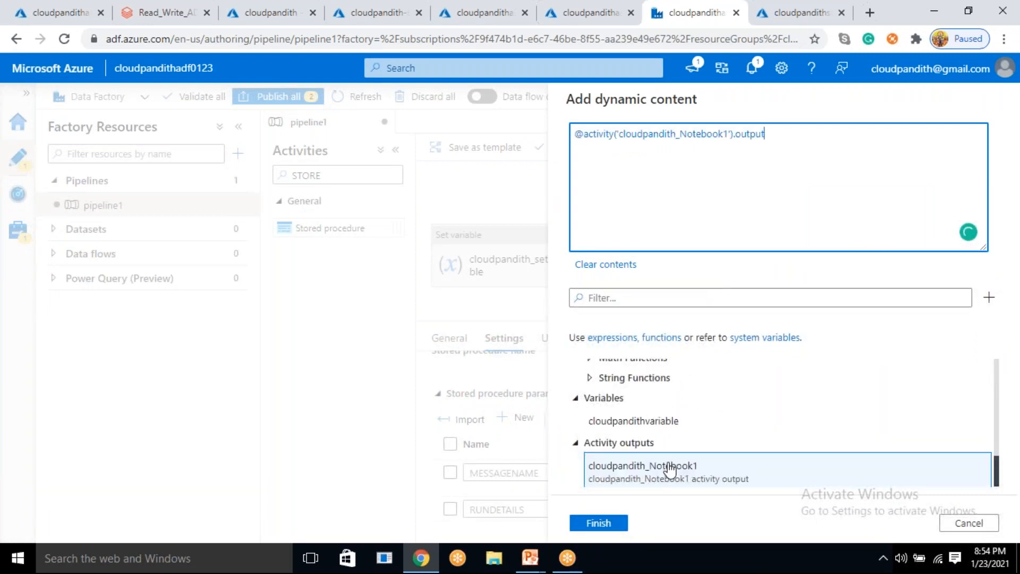
{"action": "type", "text": ".RUN"}
{"action": "key", "text": "BackSpace"}
{"action": "key", "text": "BackSpace"}
{"action": "key", "text": "BackSpace"}
{"action": "type", "text": "runOutput"}
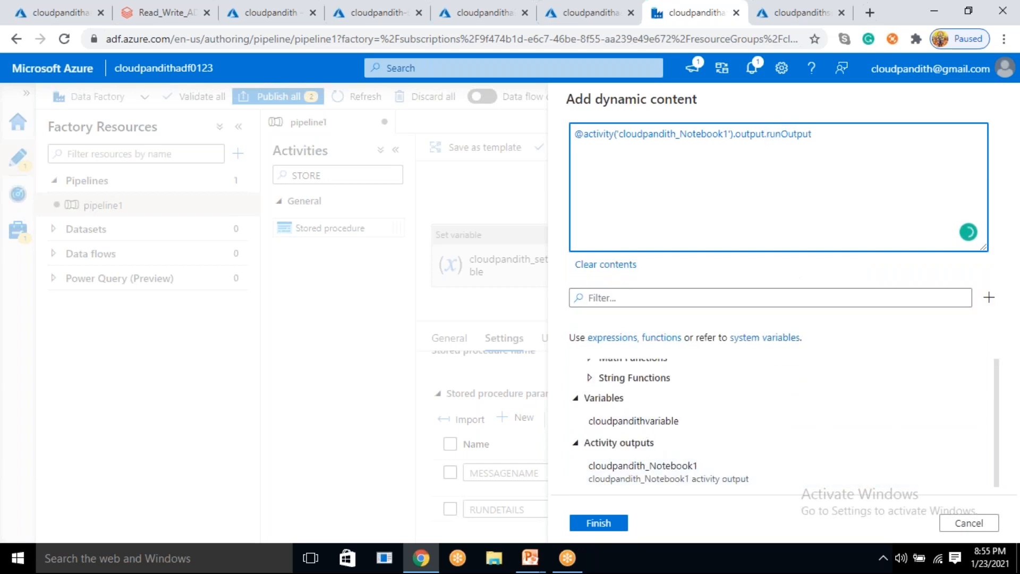
{"action": "left_click", "coordinate": [599, 523]}
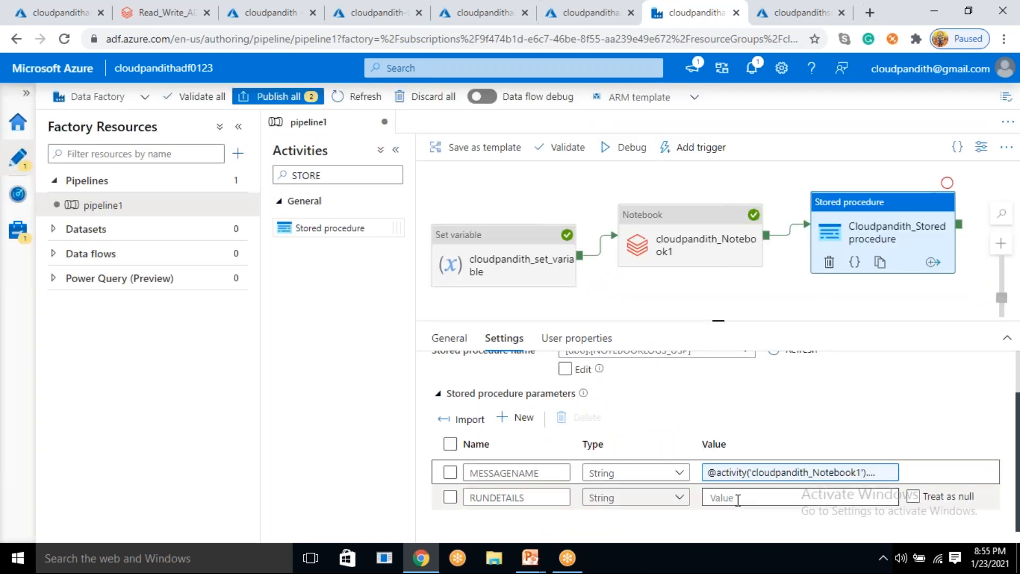
{"action": "left_click", "coordinate": [725, 505]}
{"action": "left_click", "coordinate": [725, 515]}
{"action": "scroll", "coordinate": [683, 451], "scroll_direction": "down", "scroll_amount": 5}
{"action": "scroll", "coordinate": [684, 451], "scroll_direction": "down", "scroll_amount": 3}
{"action": "left_click", "coordinate": [659, 467]}
{"action": "type", "text": "."}
{"action": "key", "text": "ctrl+v"}
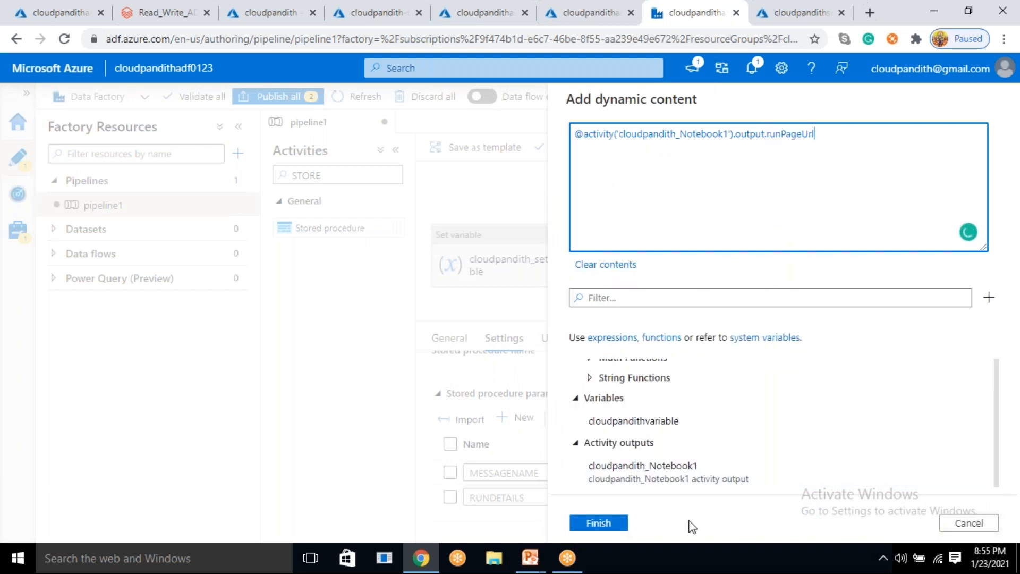
{"action": "left_click", "coordinate": [619, 526]}
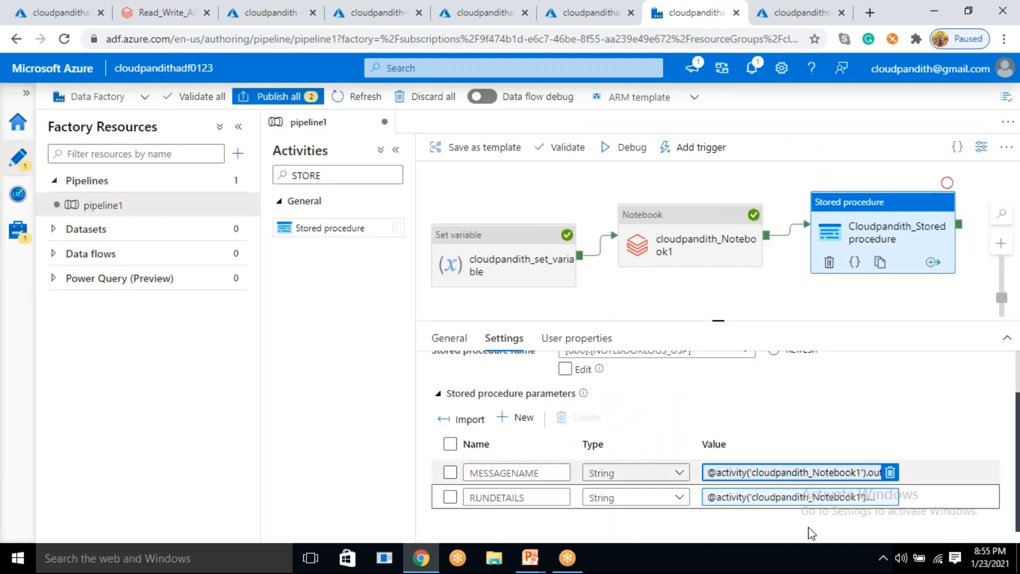
{"action": "left_click", "coordinate": [295, 97]}
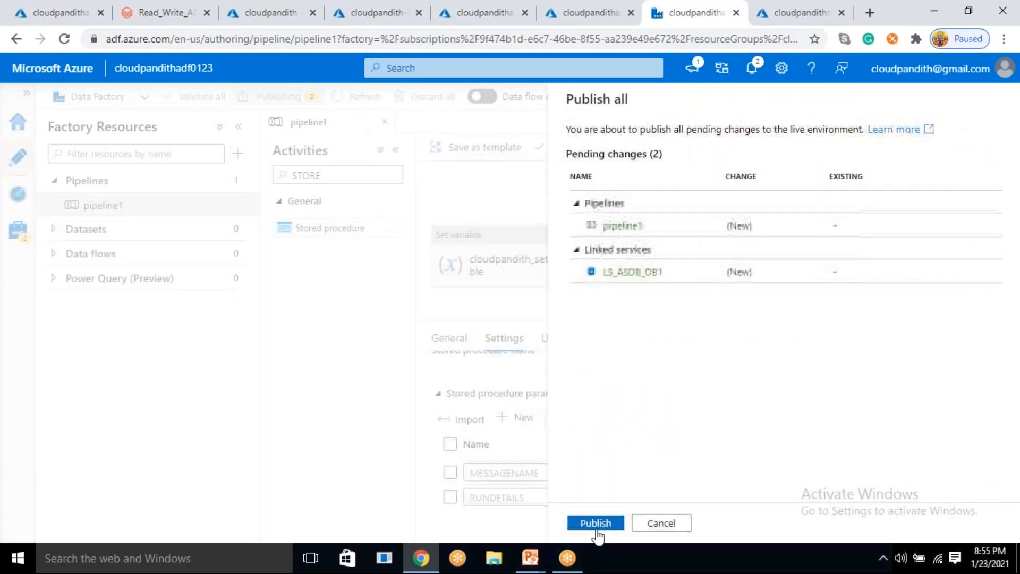
{"action": "left_click", "coordinate": [597, 525]}
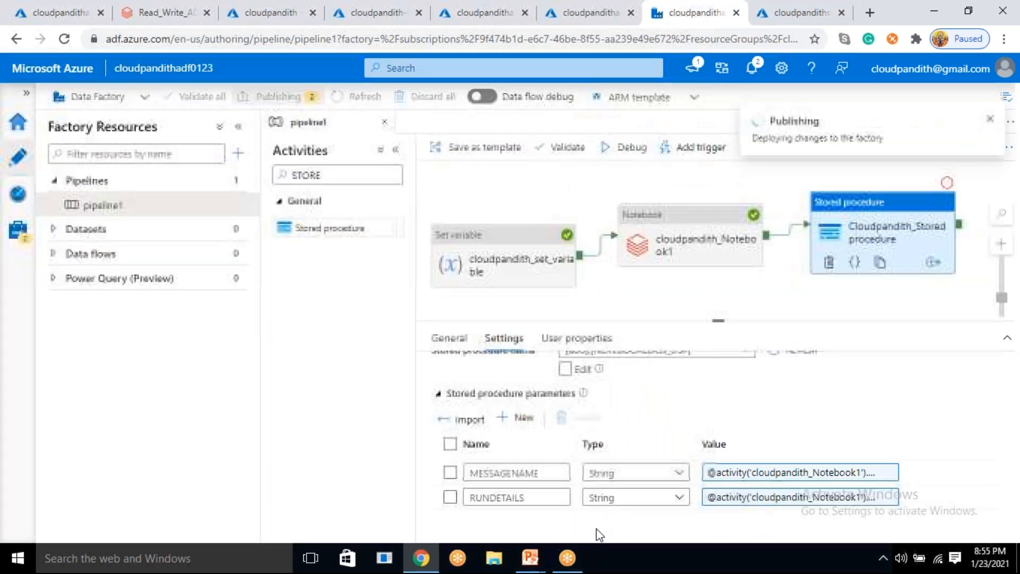
Open the query editor of the cloudpandithsqldb database and log in with the SQL server account password.
{"action": "left_click", "coordinate": [794, 10]}
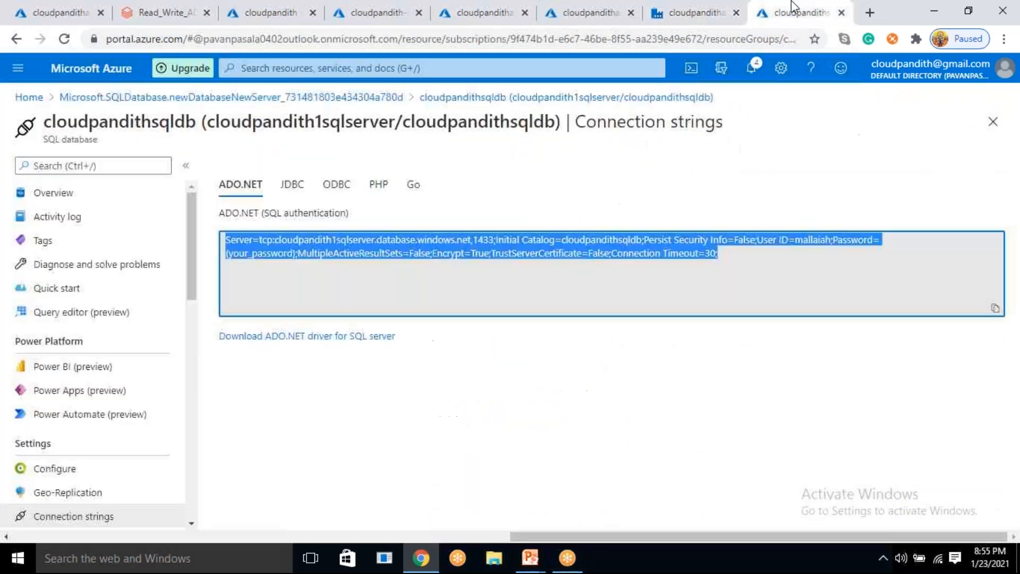
{"action": "left_click", "coordinate": [114, 312]}
{"action": "left_click", "coordinate": [420, 457]}
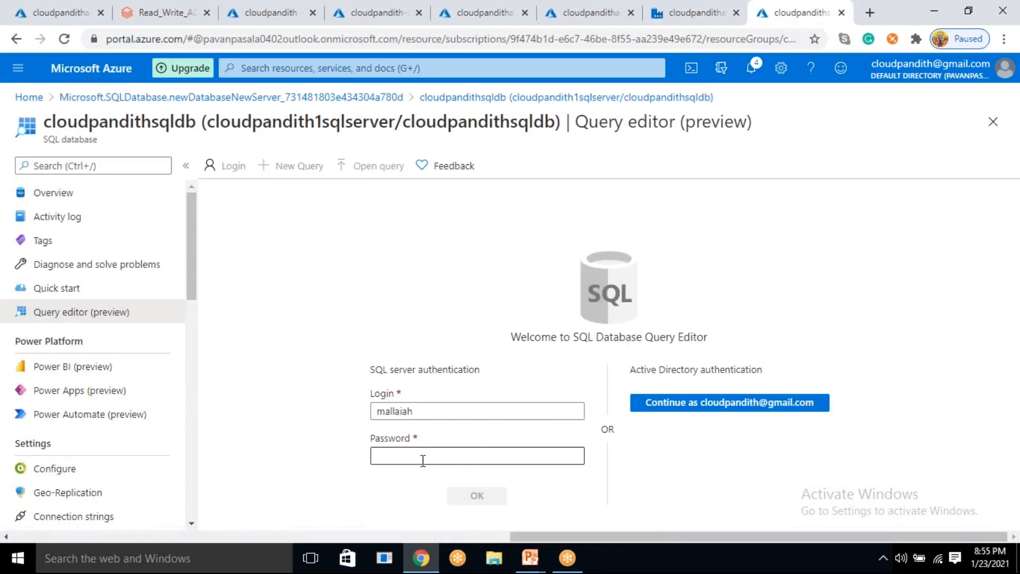
{"action": "type", "text": "*"}
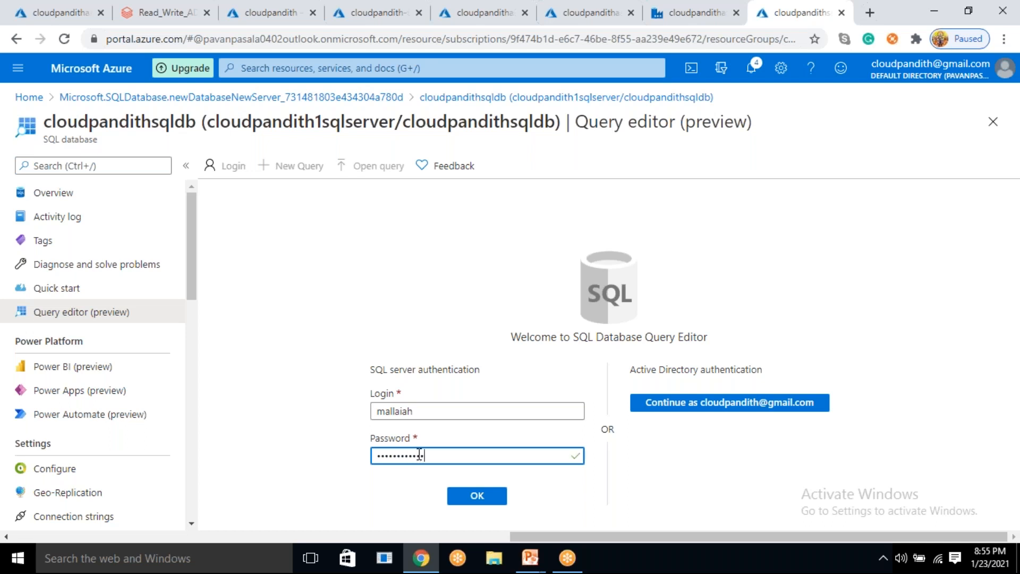
{"action": "left_click", "coordinate": [483, 500]}
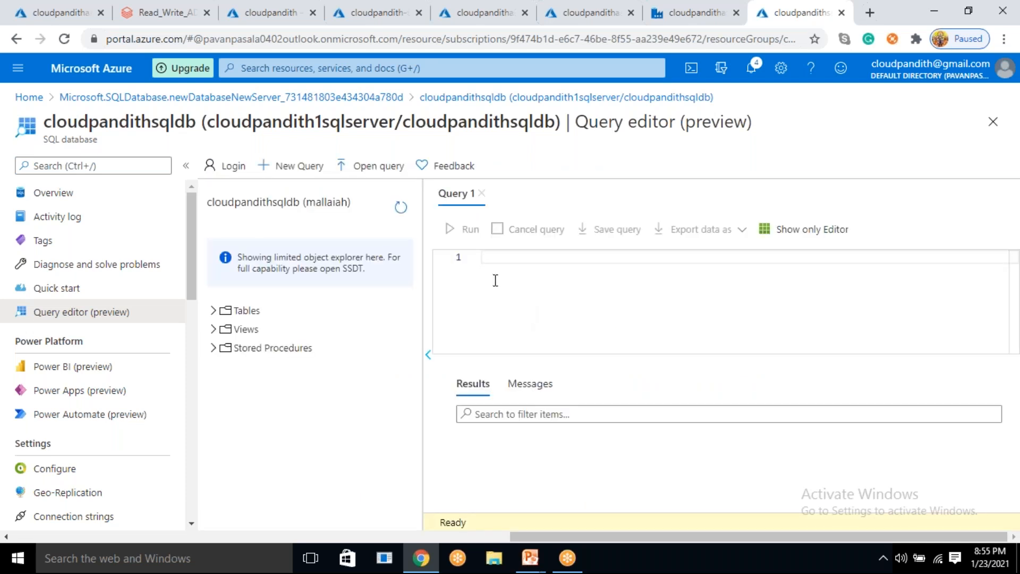
Expand the database's tables, run the query SELECT * FROM NOTEBOOKLOGS and check its result.
{"action": "left_click", "coordinate": [213, 310]}
{"action": "left_click", "coordinate": [493, 256]}
{"action": "type", "text": "SELECT * FROM NOTEBOOK"}
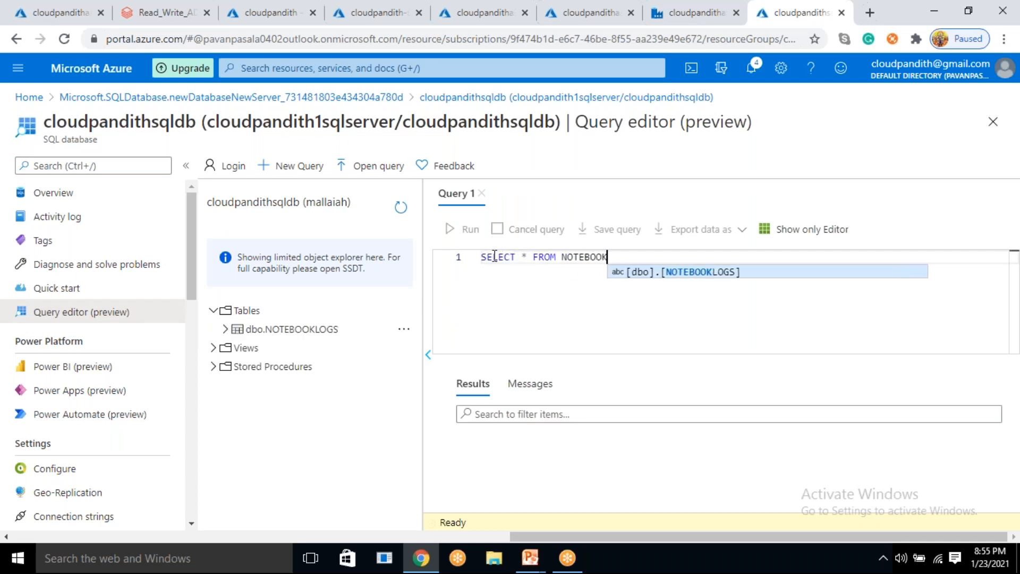
{"action": "type", "text": "LOGS"}
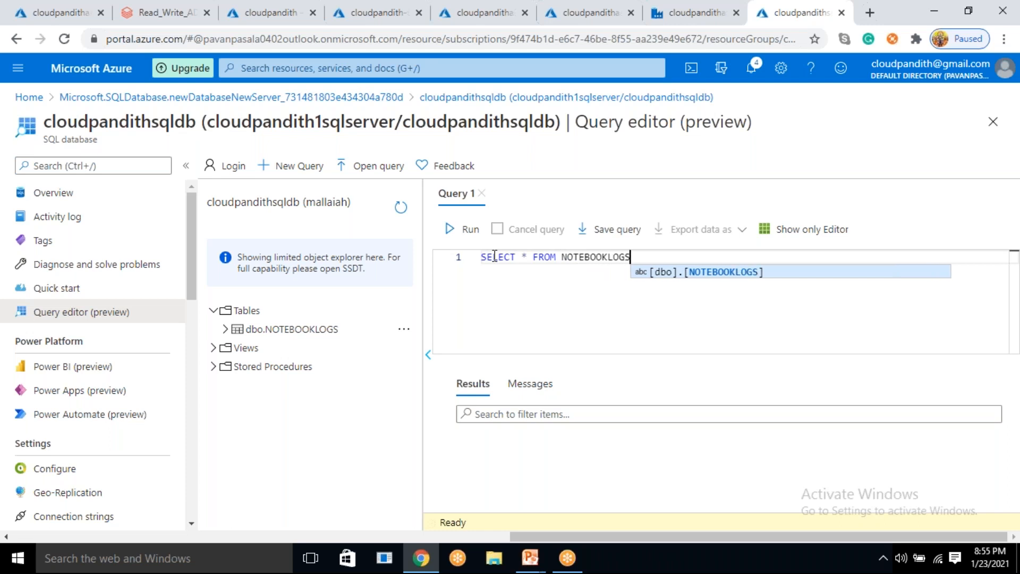
{"action": "left_click", "coordinate": [463, 230]}
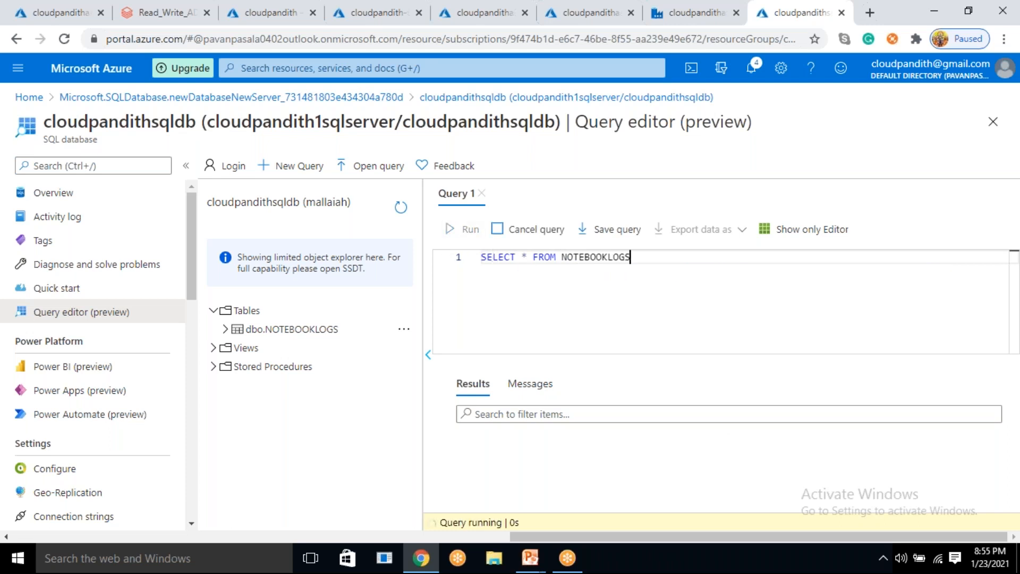
{"action": "left_click_drag", "start_coordinate": [591, 420], "coordinate": [693, 437]}
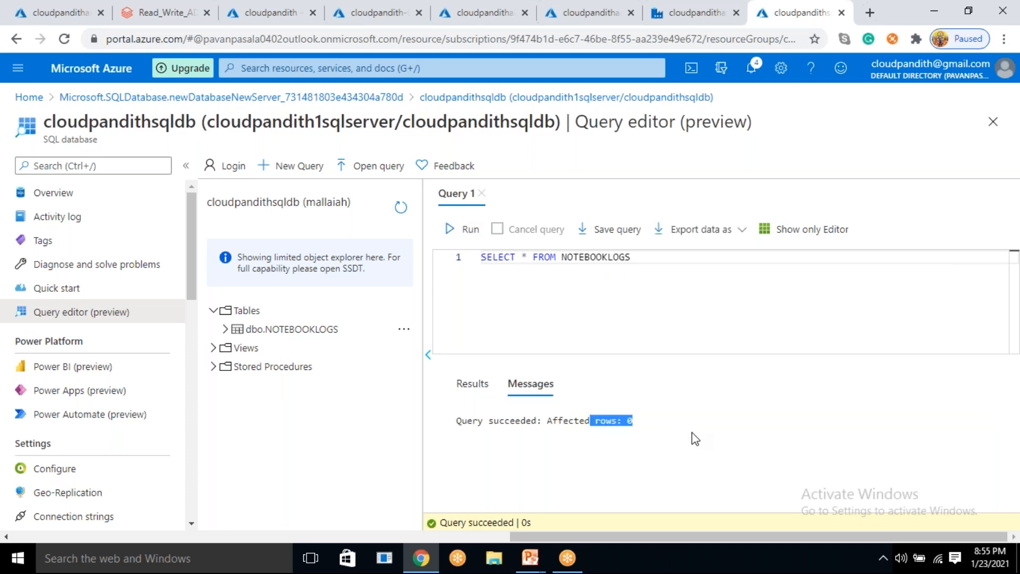
Switch back to Data Factory, debug pipeline1 and refresh the run status until all three activities finish.
{"action": "left_click", "coordinate": [696, 10]}
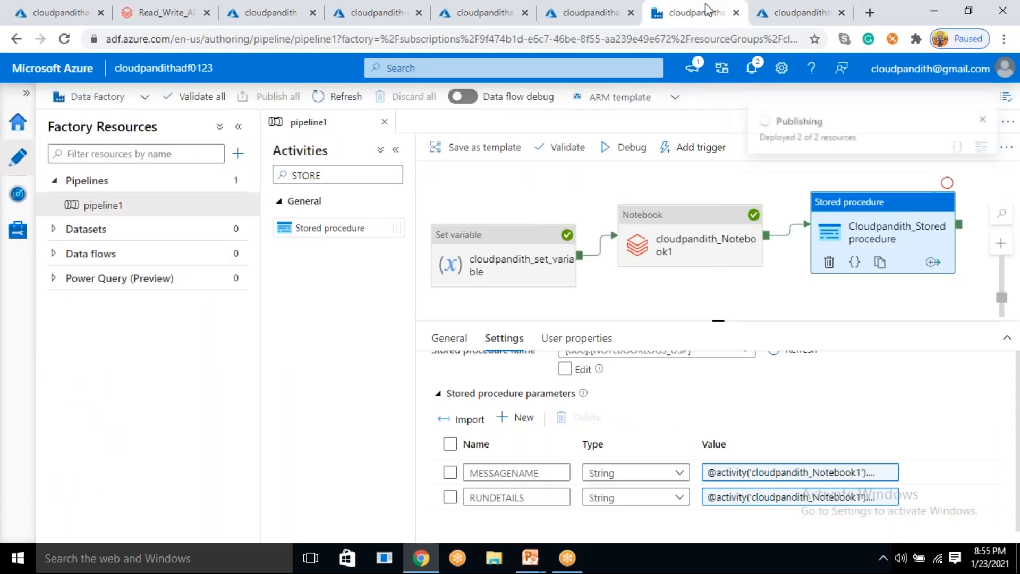
{"action": "left_click", "coordinate": [632, 148]}
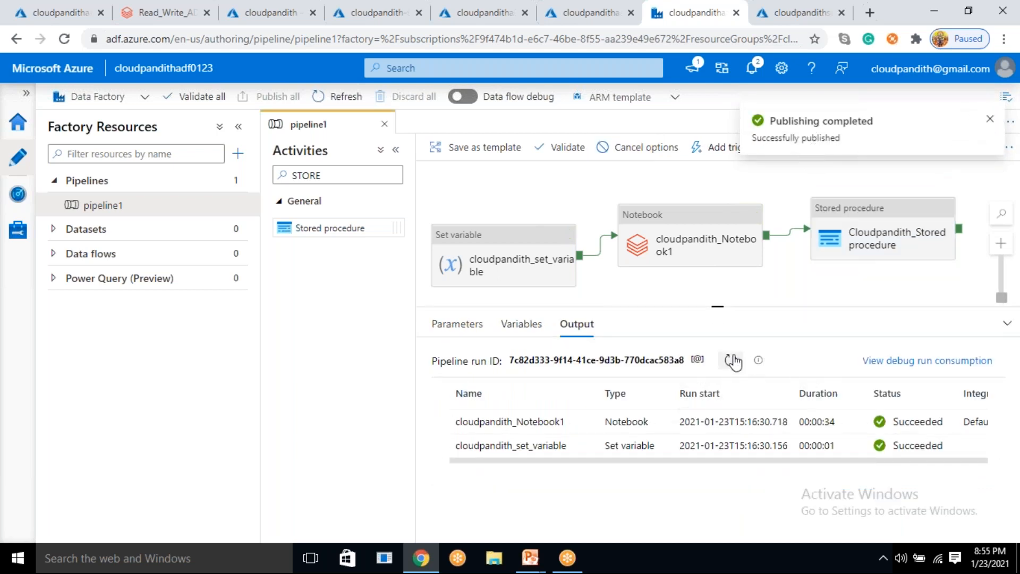
{"action": "left_click", "coordinate": [731, 361]}
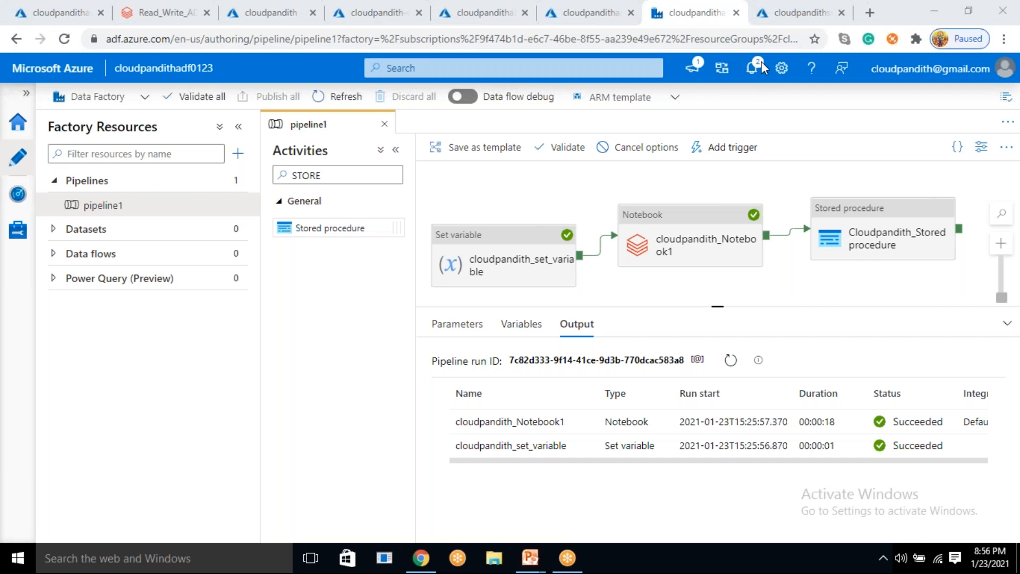
{"action": "left_click", "coordinate": [731, 361]}
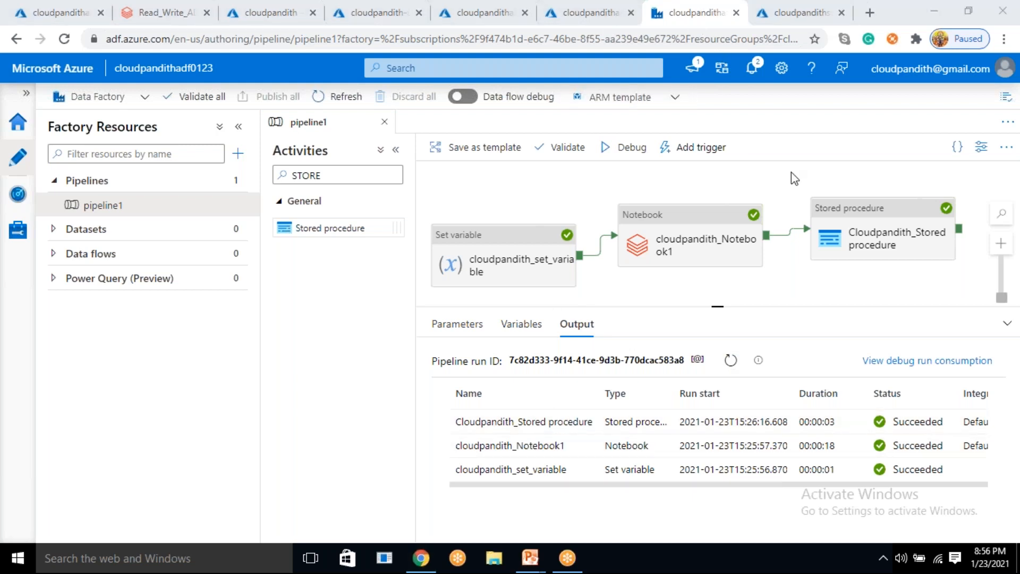
Rerun the NOTEBOOKLOGS query in the SQL query editor and examine the logged message name and run details.
{"action": "left_click", "coordinate": [795, 13]}
{"action": "left_click", "coordinate": [466, 236]}
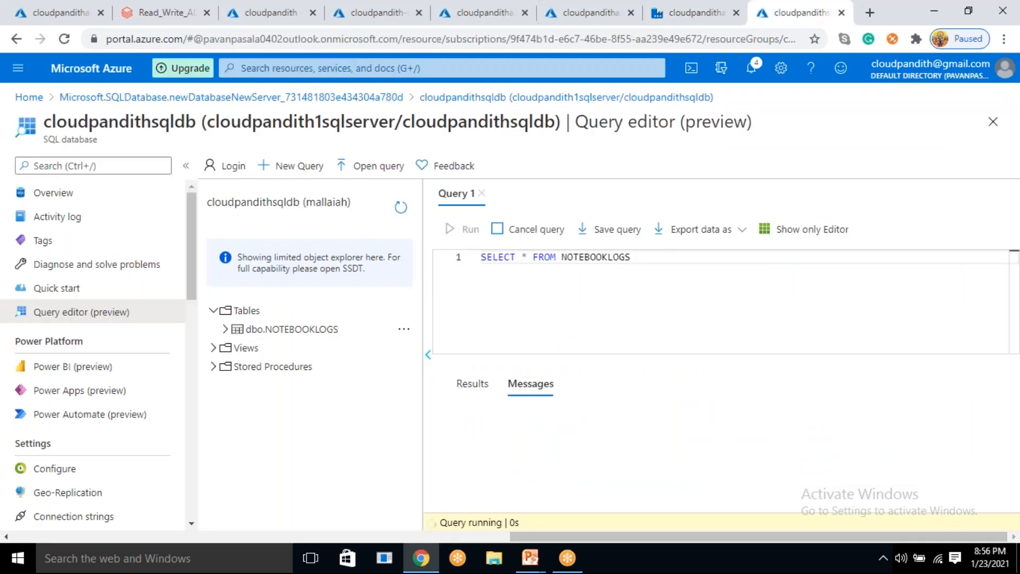
{"action": "left_click_drag", "start_coordinate": [662, 461], "coordinate": [926, 462]}
{"action": "left_click_drag", "start_coordinate": [829, 462], "coordinate": [1015, 463]}
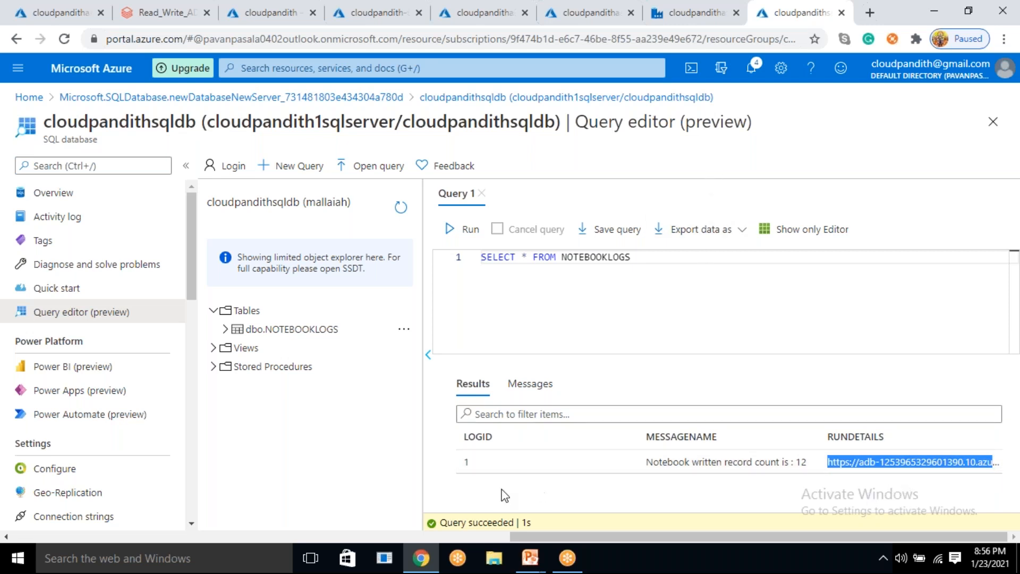
Browse the cloudpandith storage container down to the folder processeddata/cust/2021/01.
{"action": "left_click", "coordinate": [178, 12]}
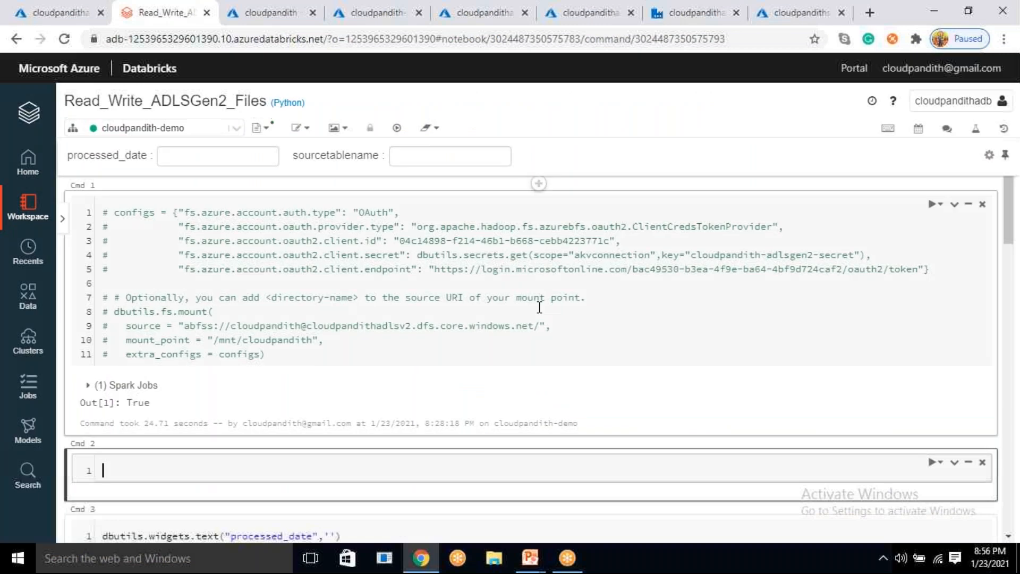
{"action": "left_click", "coordinate": [269, 12]}
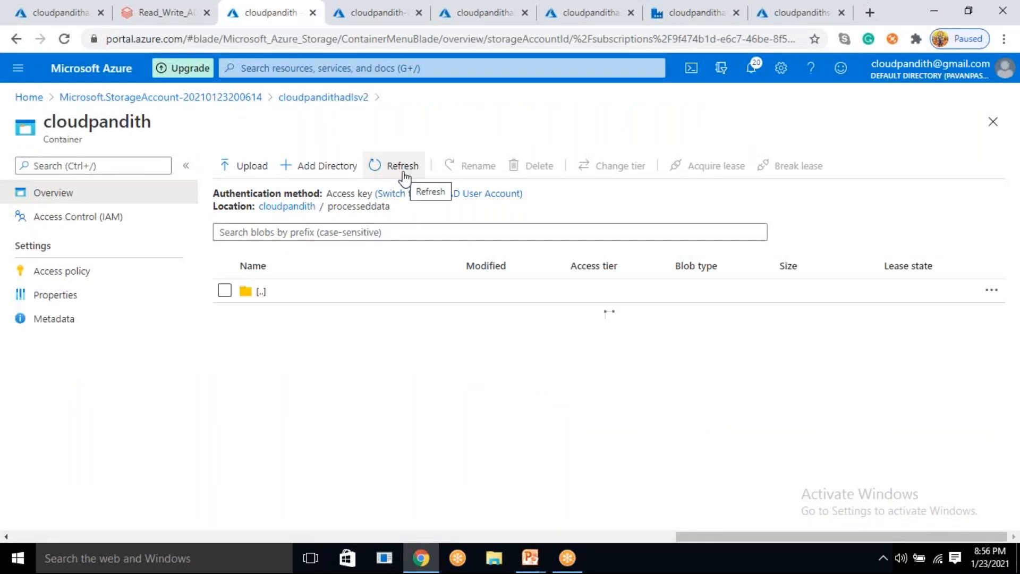
{"action": "left_click", "coordinate": [296, 319]}
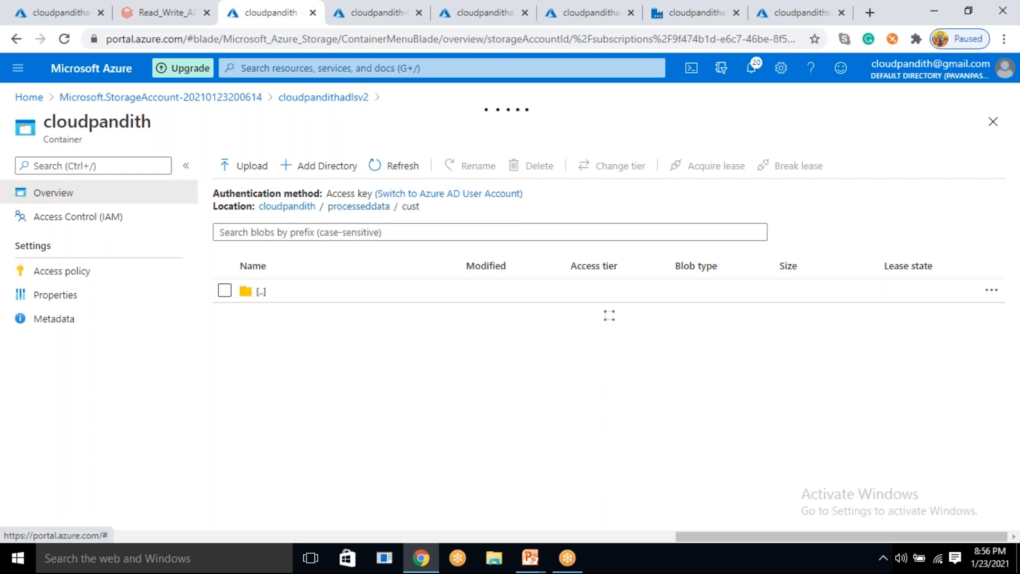
{"action": "left_click", "coordinate": [297, 319]}
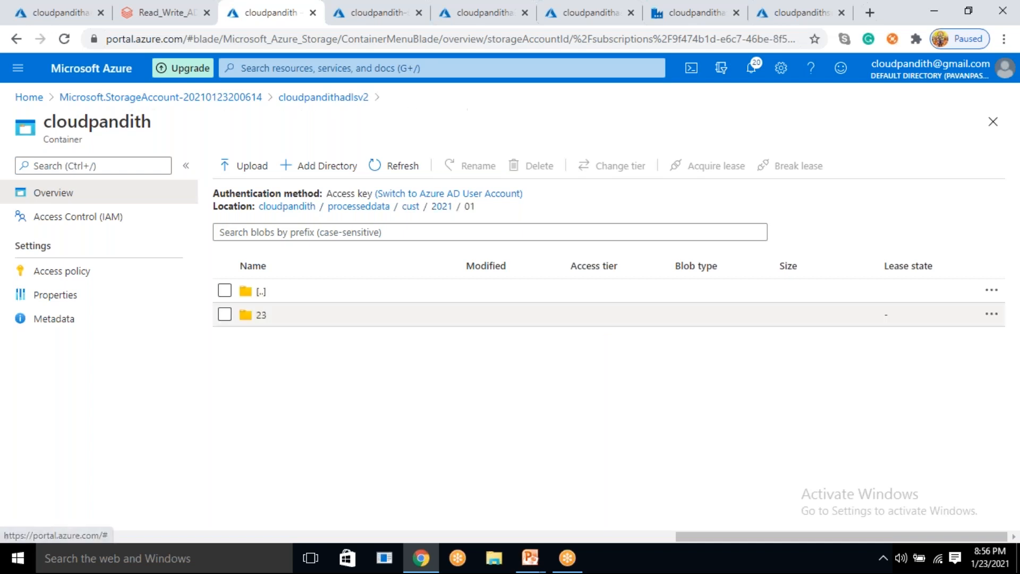
In Data Factory, replace the Notebook activity's processed_date base parameter with the fixed value 2021/01/22.
{"action": "left_click", "coordinate": [178, 8]}
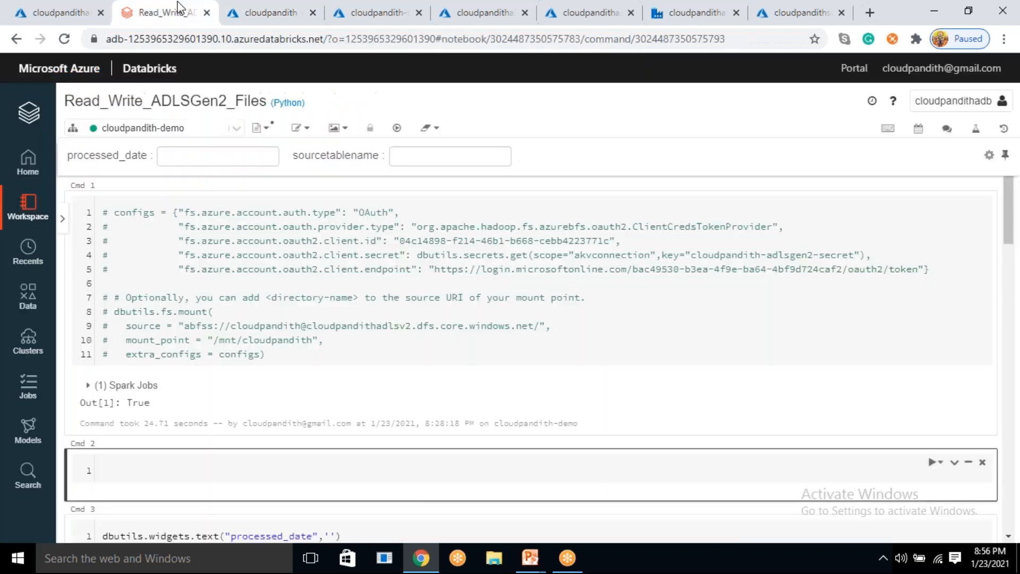
{"action": "left_click", "coordinate": [684, 2]}
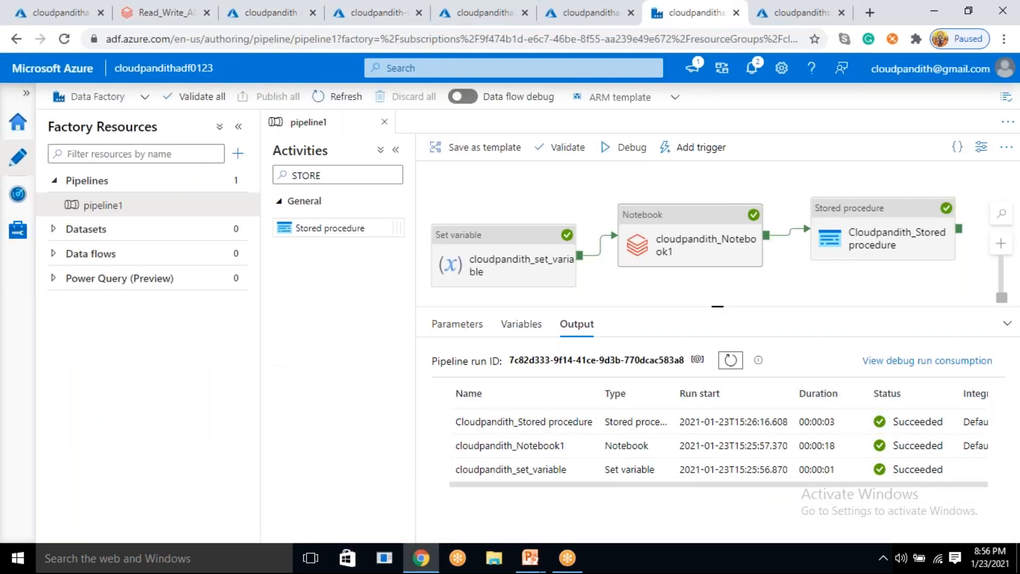
{"action": "left_click", "coordinate": [696, 239]}
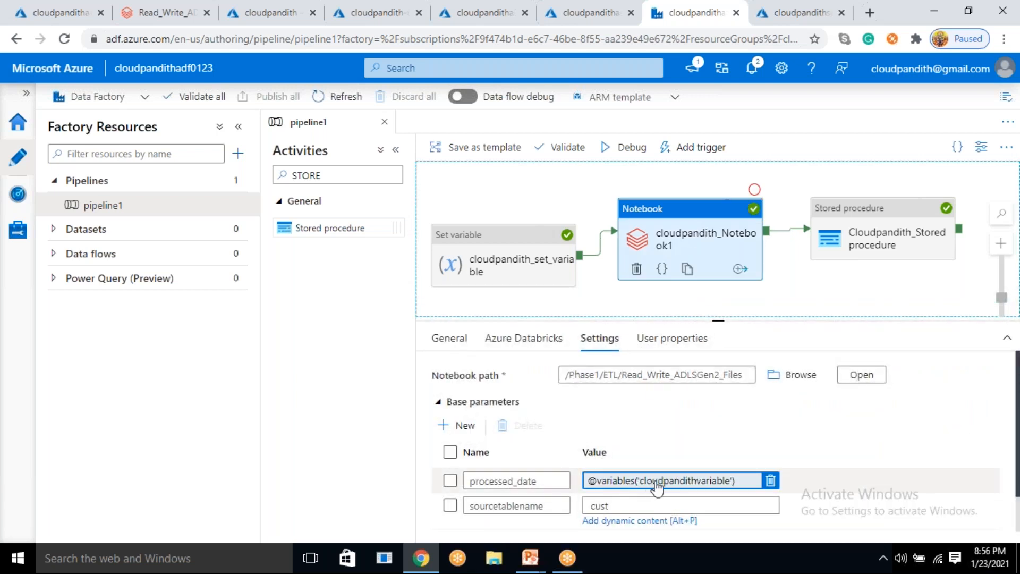
{"action": "left_click", "coordinate": [770, 481]}
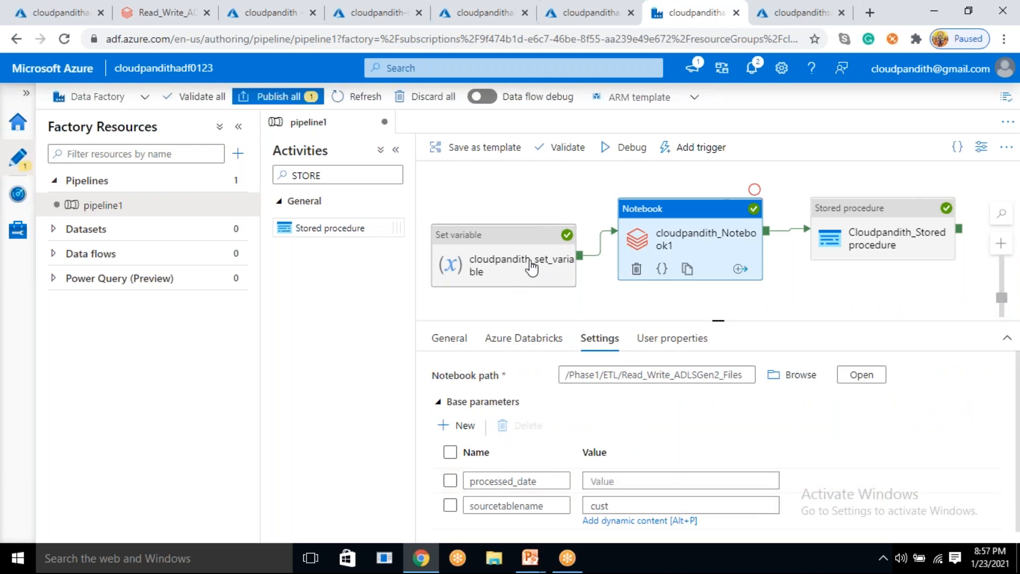
{"action": "left_click", "coordinate": [616, 477]}
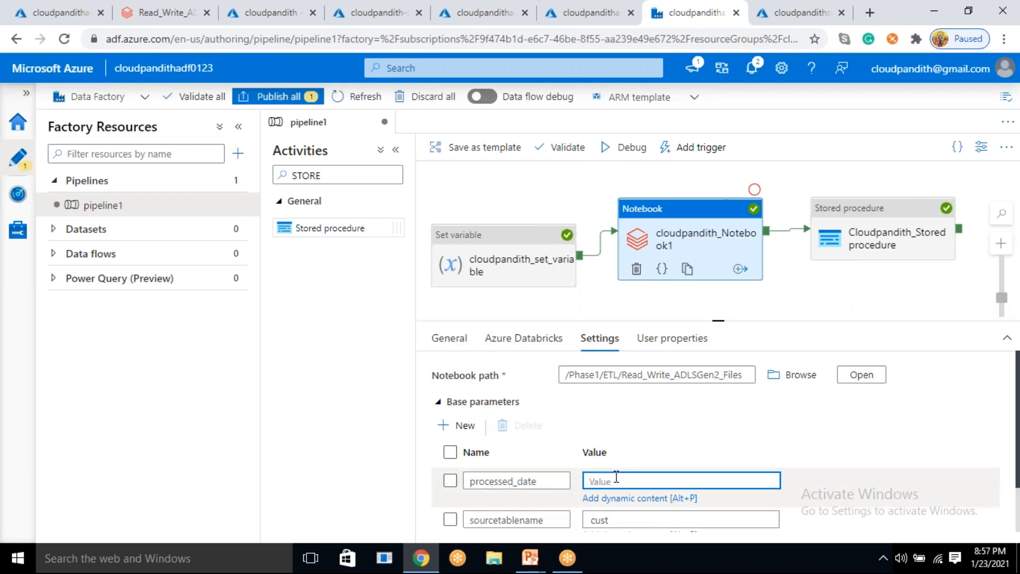
{"action": "type", "text": "2021/01/22"}
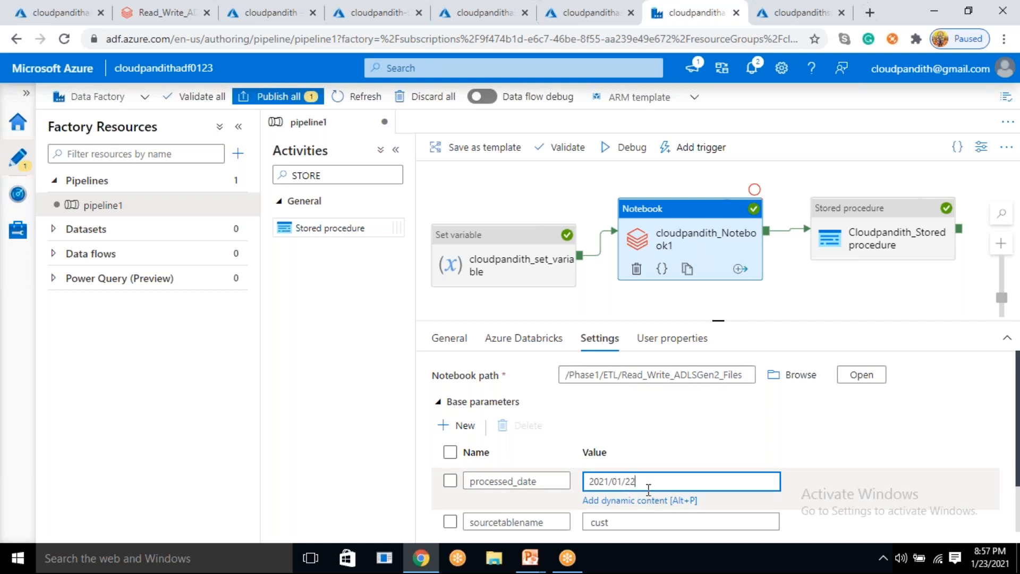
Debug pipeline1 with the new date and refresh the processeddata/cust/2021/01 folder in the storage container.
{"action": "left_click", "coordinate": [621, 154]}
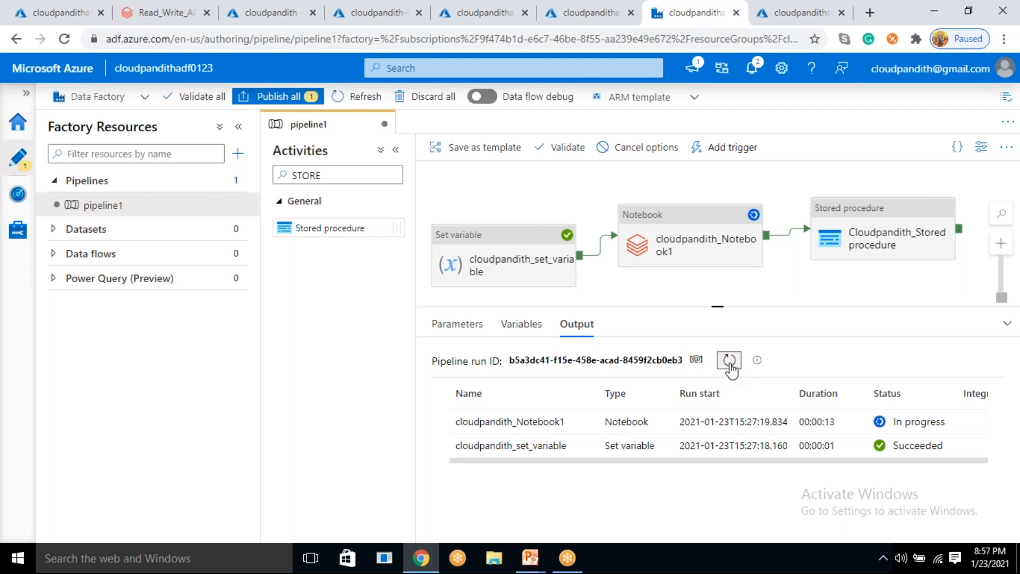
{"action": "left_click", "coordinate": [729, 361]}
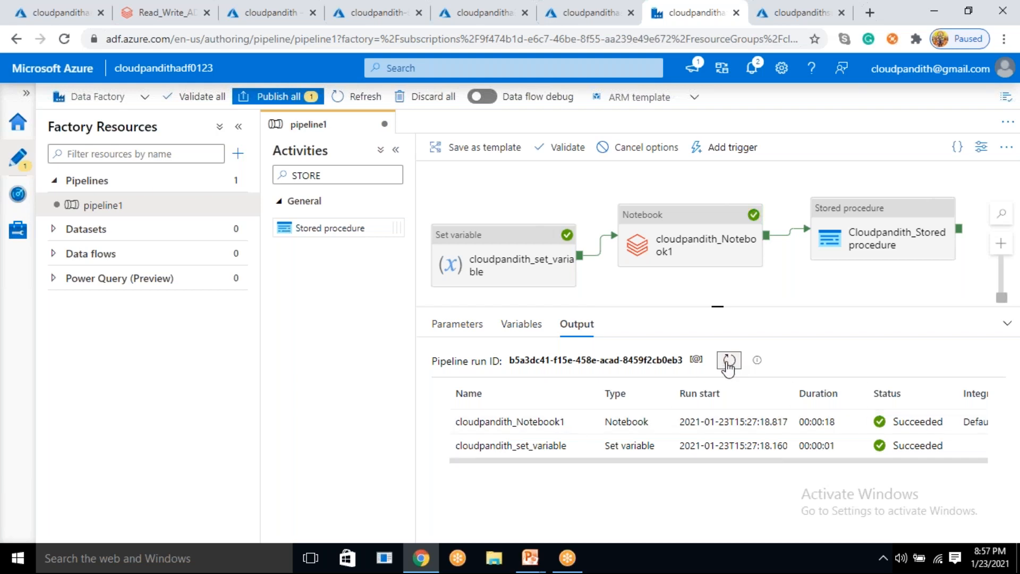
{"action": "left_click", "coordinate": [265, 11]}
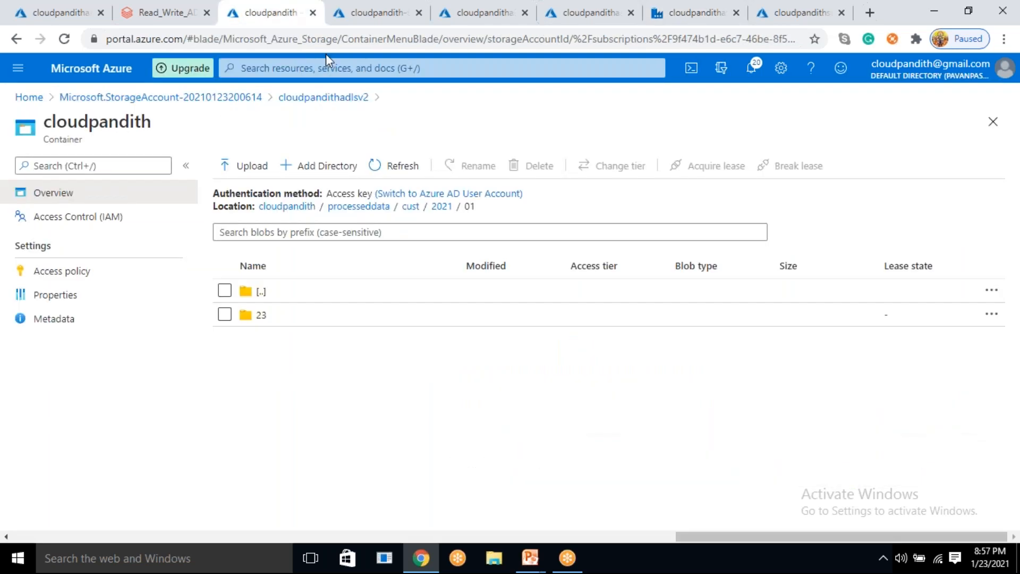
{"action": "left_click", "coordinate": [392, 171]}
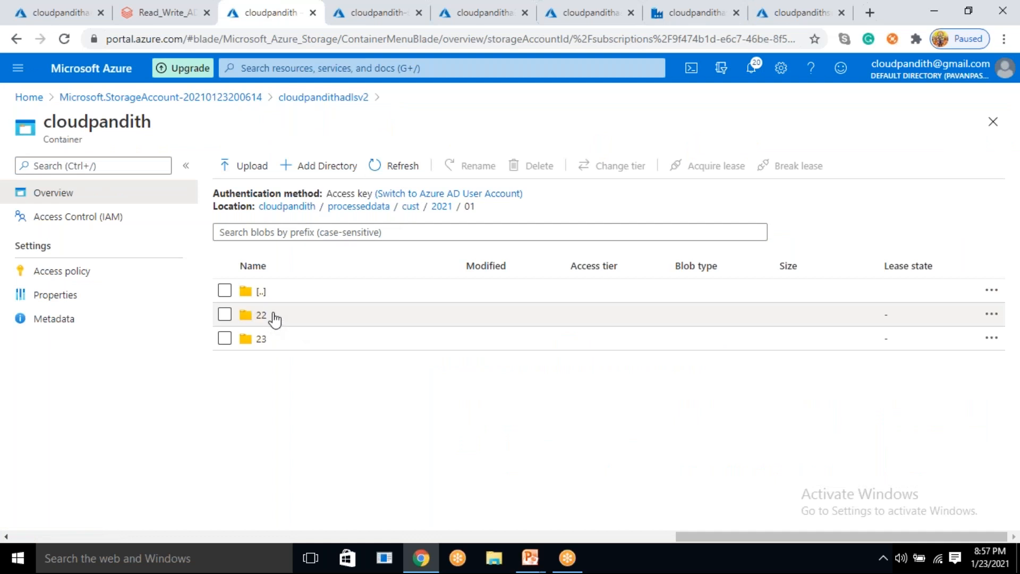
Run the NOTEBOOKLOGS query again and examine the message and run details of the newest log row.
{"action": "left_click", "coordinate": [803, 11]}
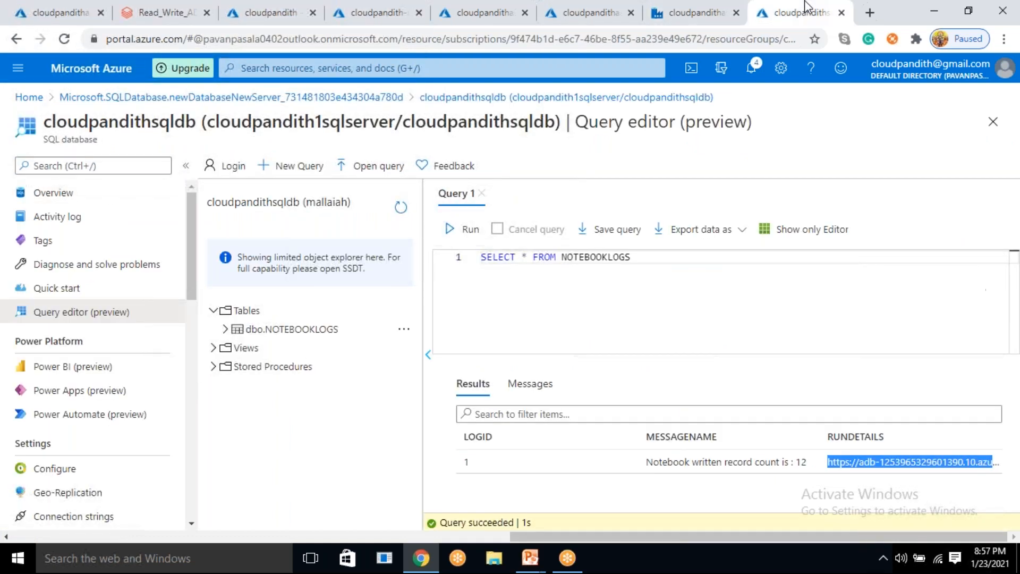
{"action": "left_click", "coordinate": [467, 229]}
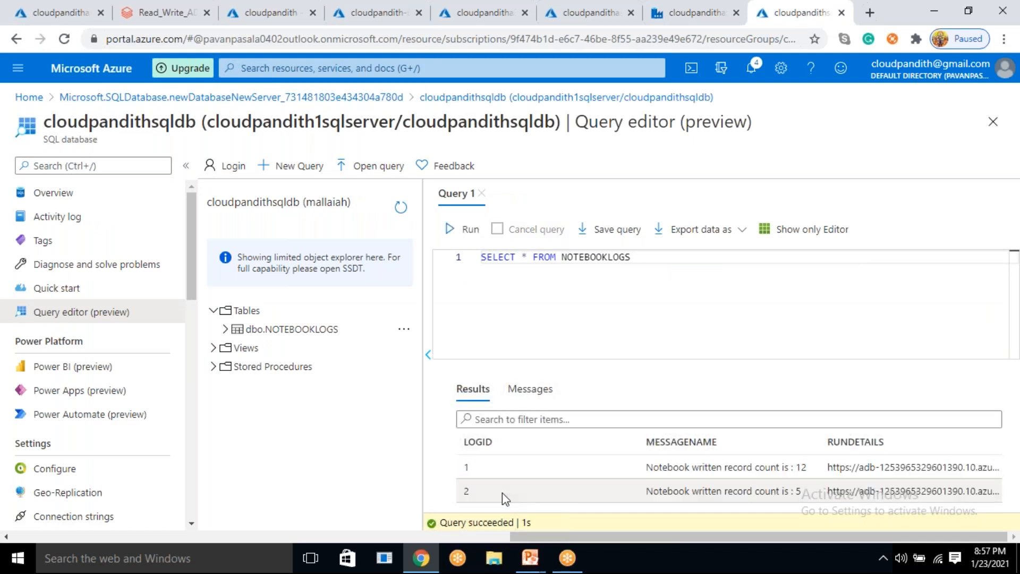
{"action": "left_click_drag", "start_coordinate": [661, 495], "coordinate": [972, 488]}
{"action": "left_click", "coordinate": [827, 502]}
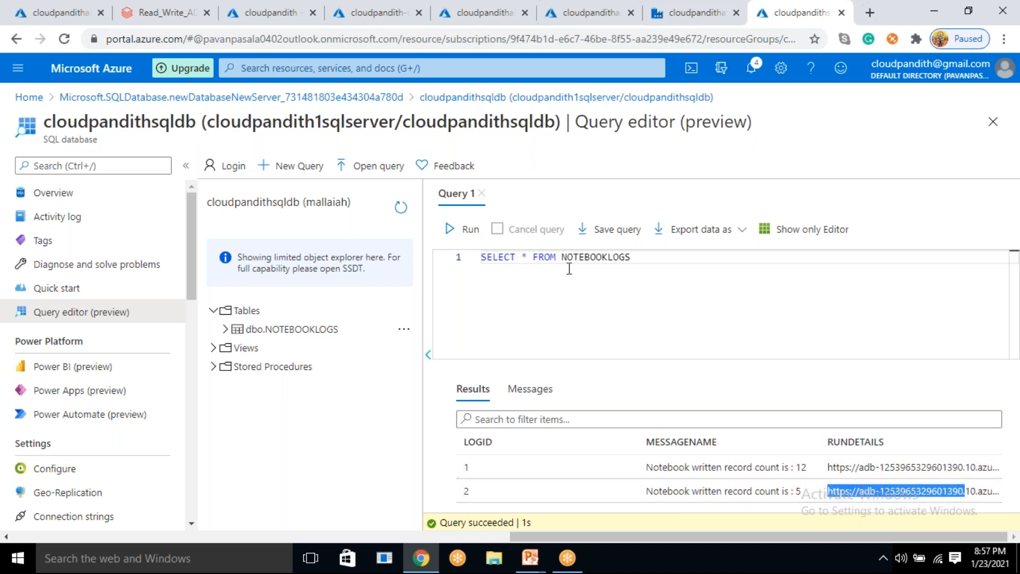
Switch to the Databricks workspace and create a new job.
{"action": "left_click", "coordinate": [597, 295]}
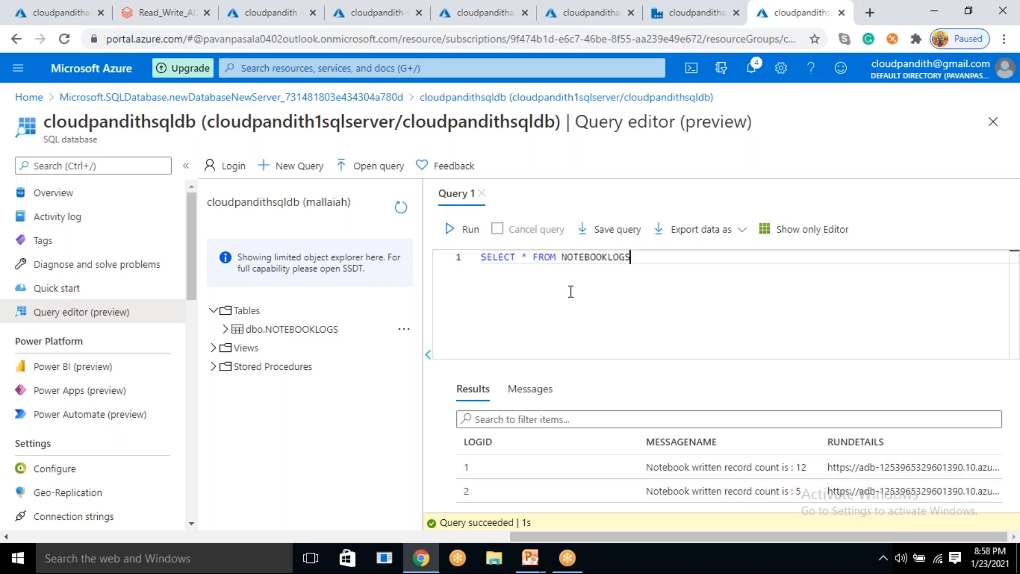
{"action": "left_click", "coordinate": [169, 11]}
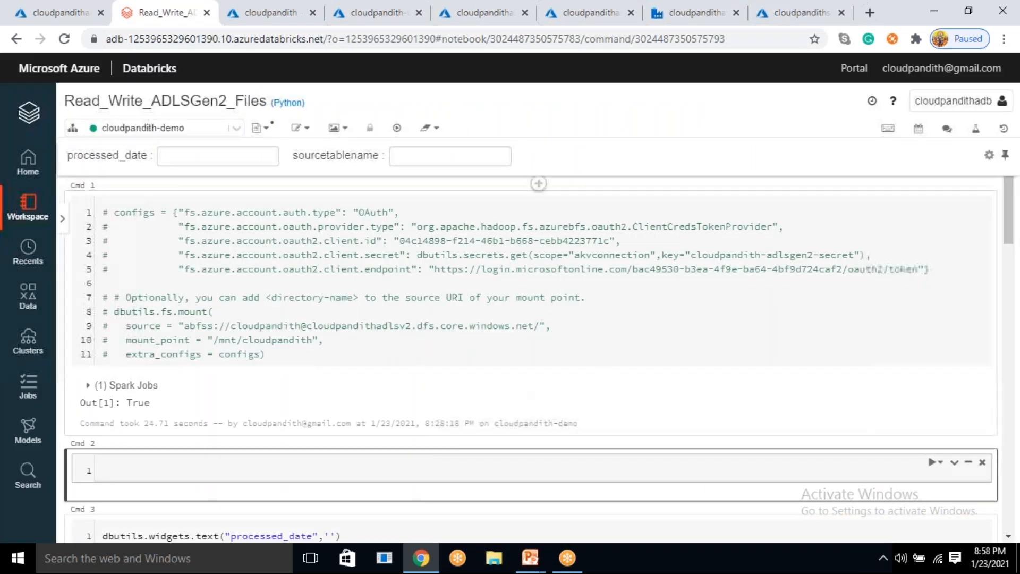
{"action": "left_click", "coordinate": [262, 2]}
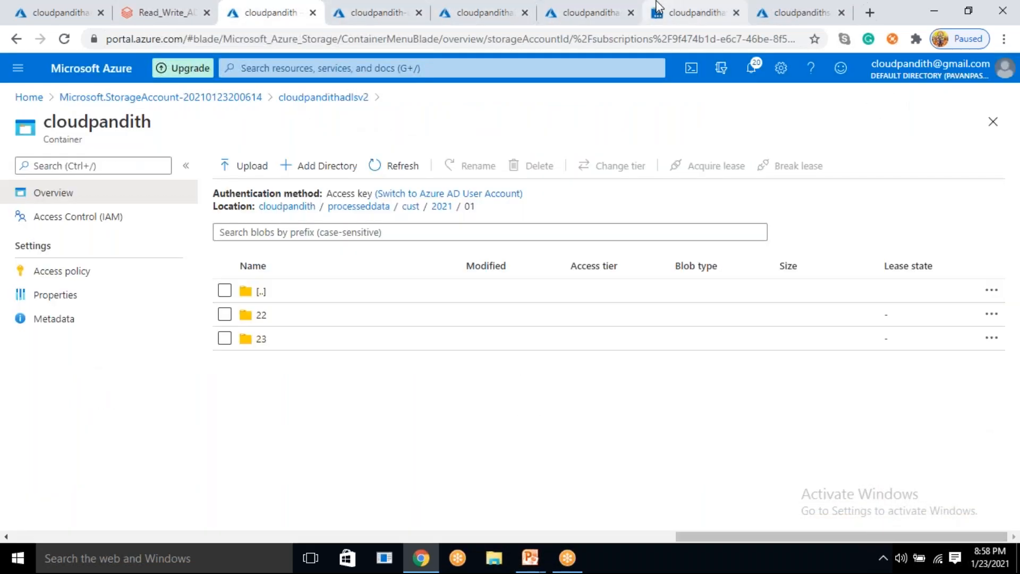
{"action": "left_click", "coordinate": [175, 10]}
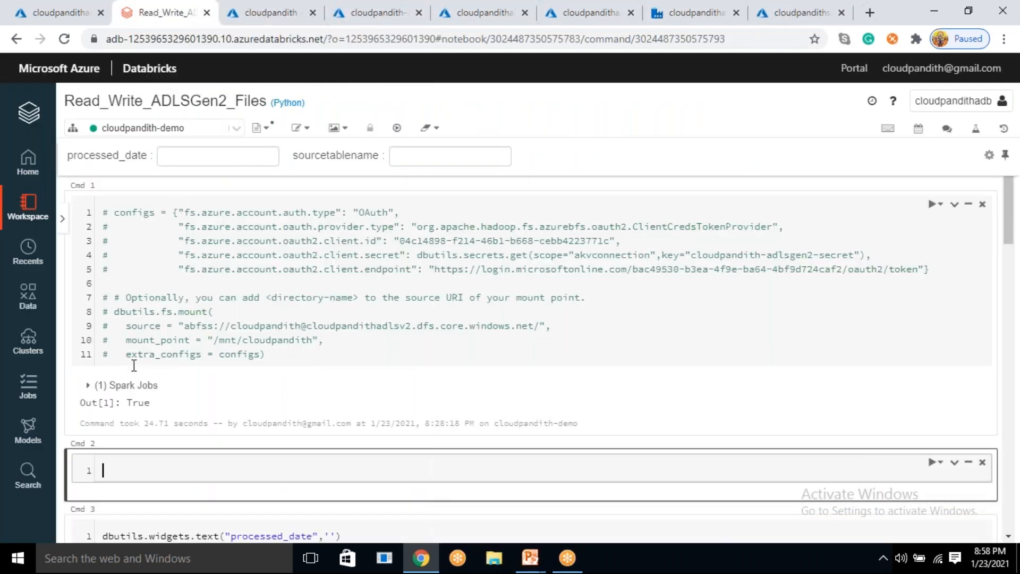
{"action": "left_click", "coordinate": [24, 390]}
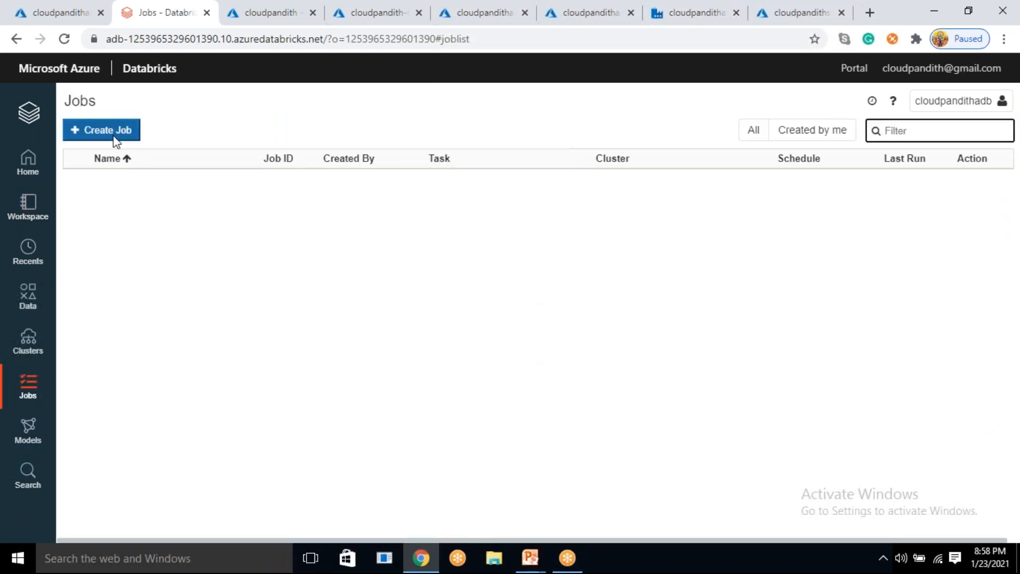
{"action": "left_click", "coordinate": [111, 132]}
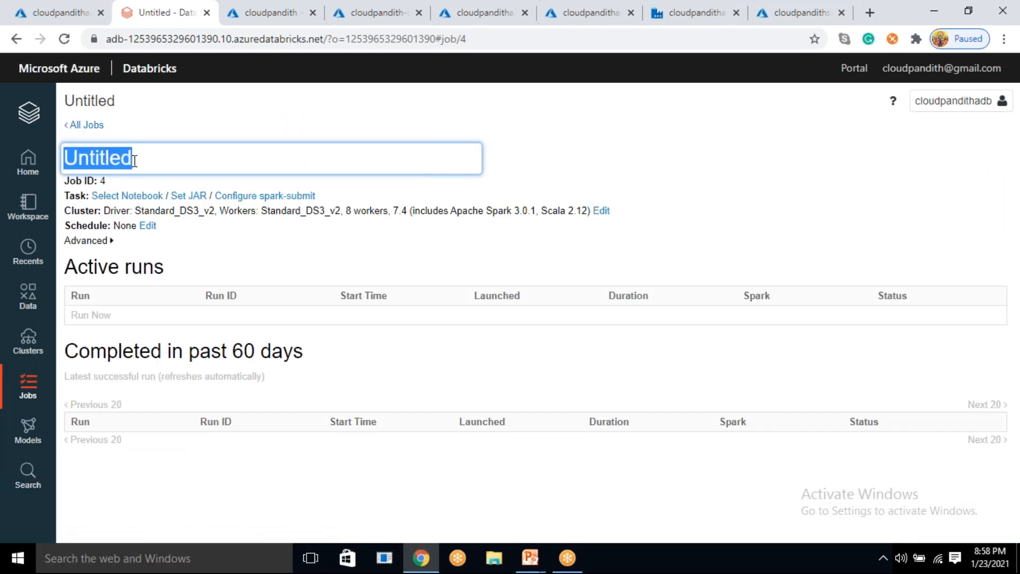
Name the new Databricks job Cloudpandith-JOB.
{"action": "key", "text": "BackSpace"}
{"action": "type", "text": "CLOUDPA"}
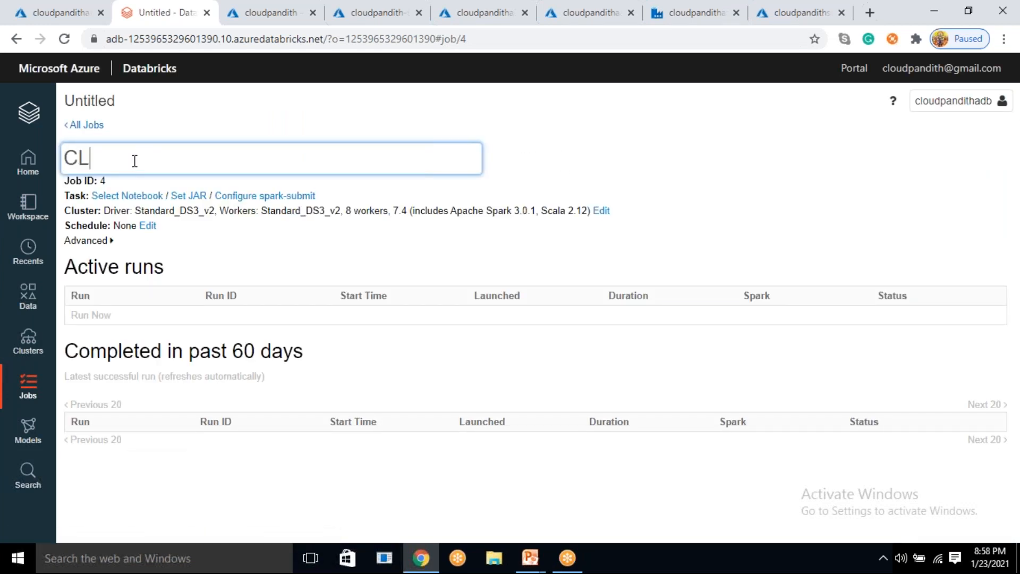
{"action": "key", "text": "BackSpace"}
{"action": "key", "text": "BackSpace"}
{"action": "key", "text": "BackSpace"}
{"action": "key", "text": "BackSpace"}
{"action": "key", "text": "BackSpace"}
{"action": "key", "text": "BackSpace"}
{"action": "key", "text": "BackSpace"}
{"action": "type", "text": "Cloudpand"}
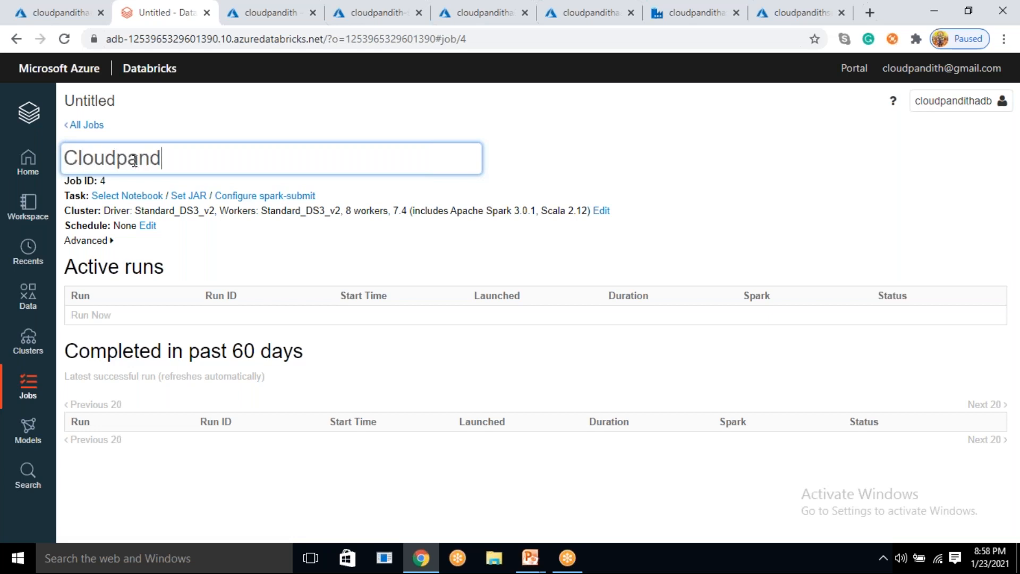
{"action": "type", "text": "ith-JOB"}
{"action": "key", "text": "BackSpace"}
{"action": "key", "text": "BackSpace"}
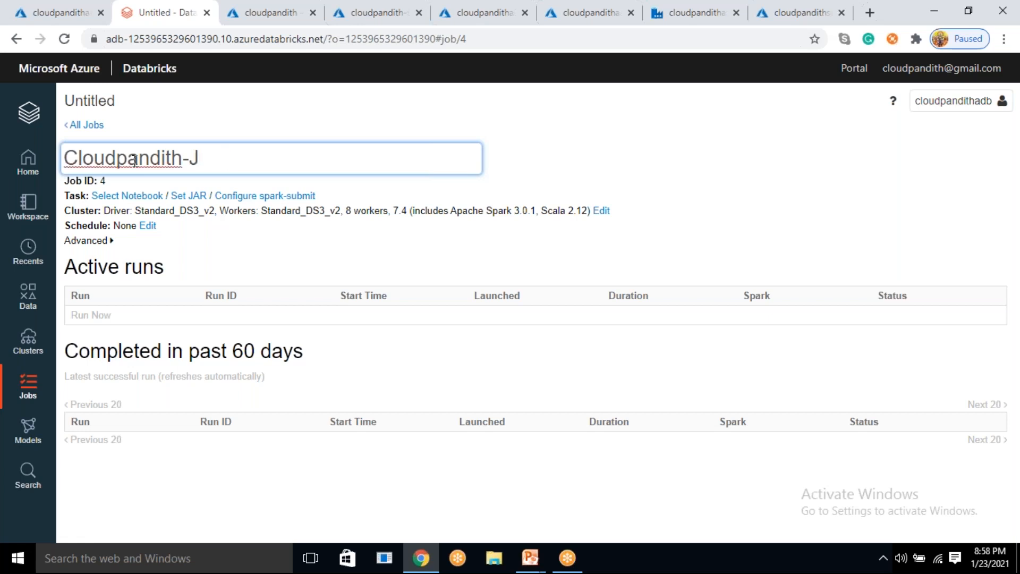
{"action": "type", "text": "OB"}
{"action": "left_click", "coordinate": [619, 145]}
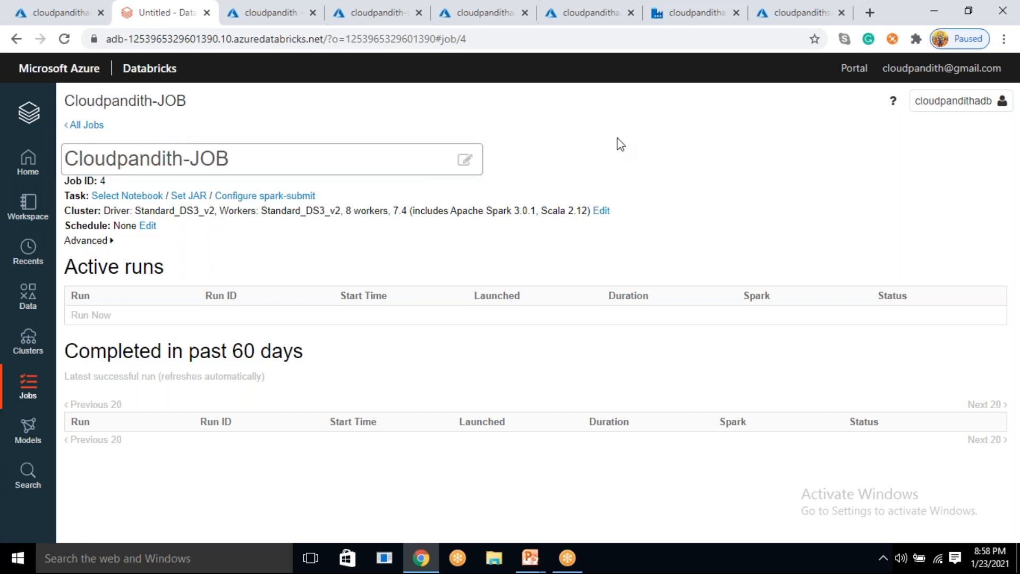
Set the job's task to the Read_Write_ADLSGen2_Files notebook in the Phase1/ETL folder.
{"action": "left_click", "coordinate": [127, 196]}
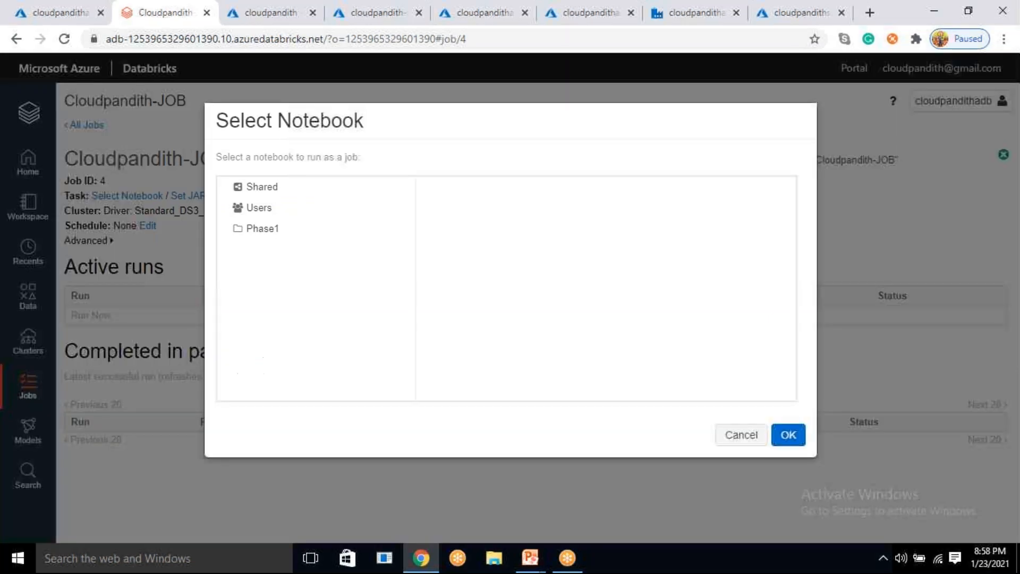
{"action": "left_click", "coordinate": [249, 229]}
{"action": "left_click", "coordinate": [476, 195]}
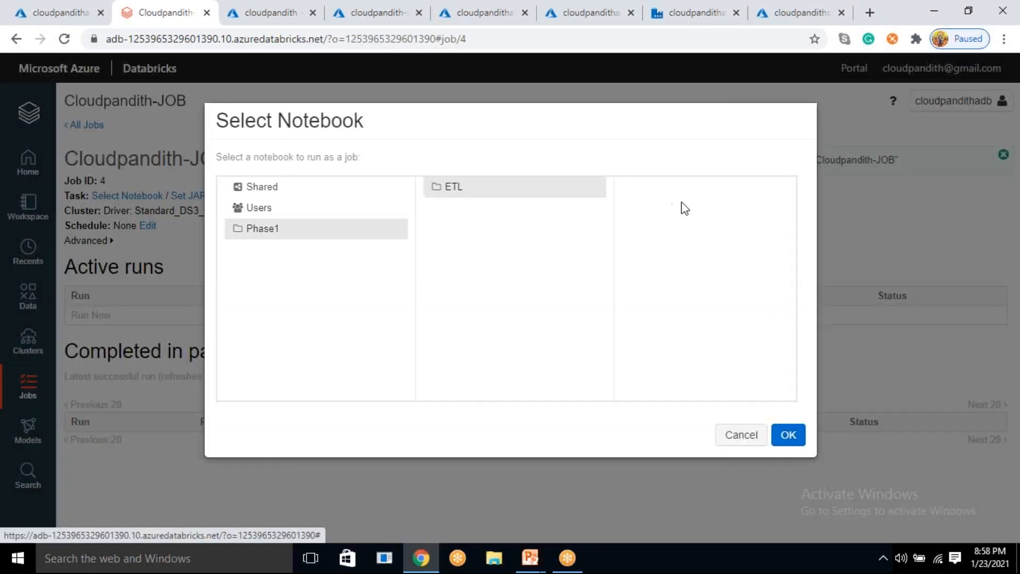
{"action": "left_click", "coordinate": [674, 196]}
{"action": "left_click", "coordinate": [785, 434]}
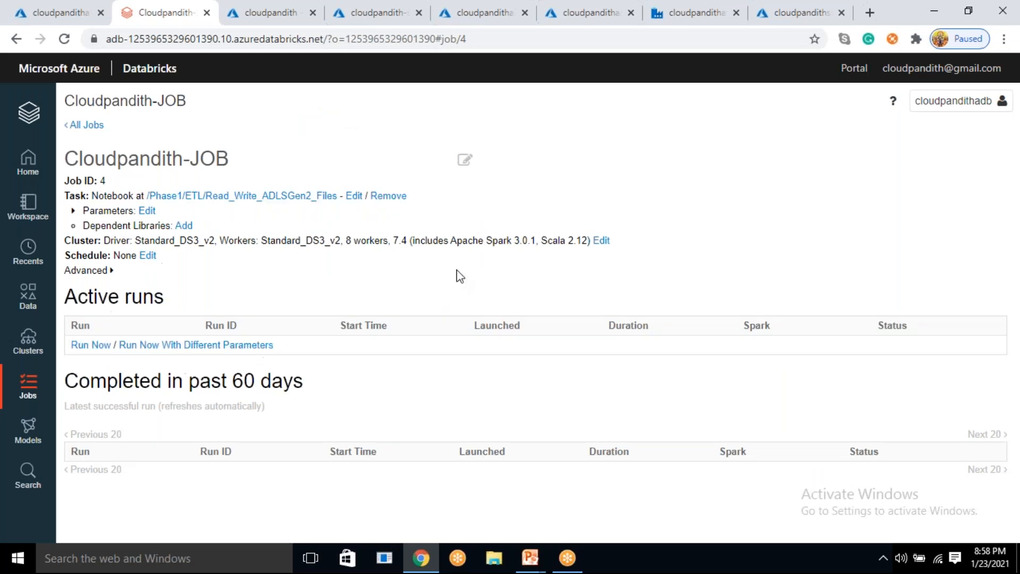
Configure the job to run on the existing all-purpose cluster cloudpandith-demo.
{"action": "left_click", "coordinate": [601, 241]}
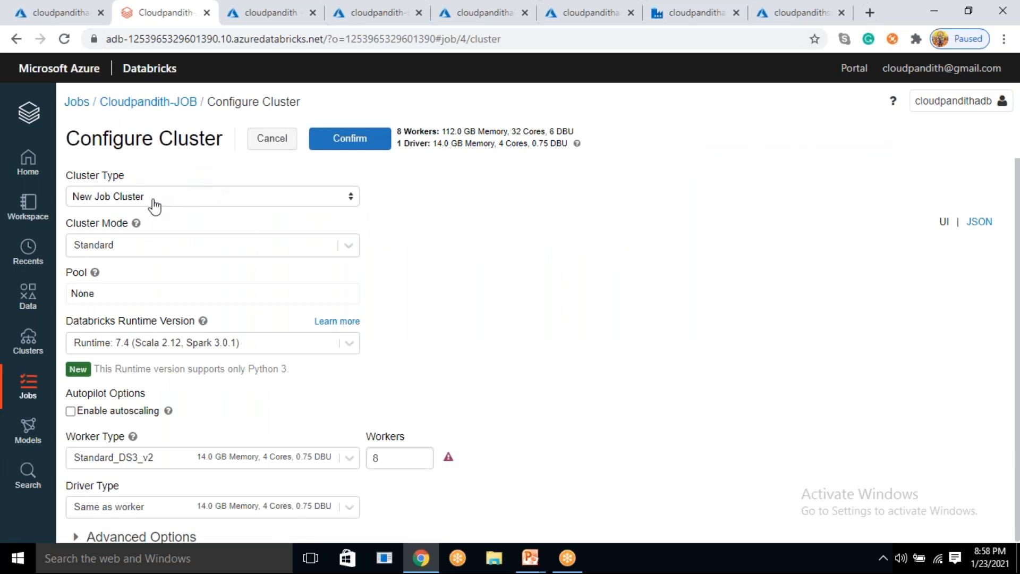
{"action": "left_click", "coordinate": [133, 201]}
{"action": "left_click", "coordinate": [121, 214]}
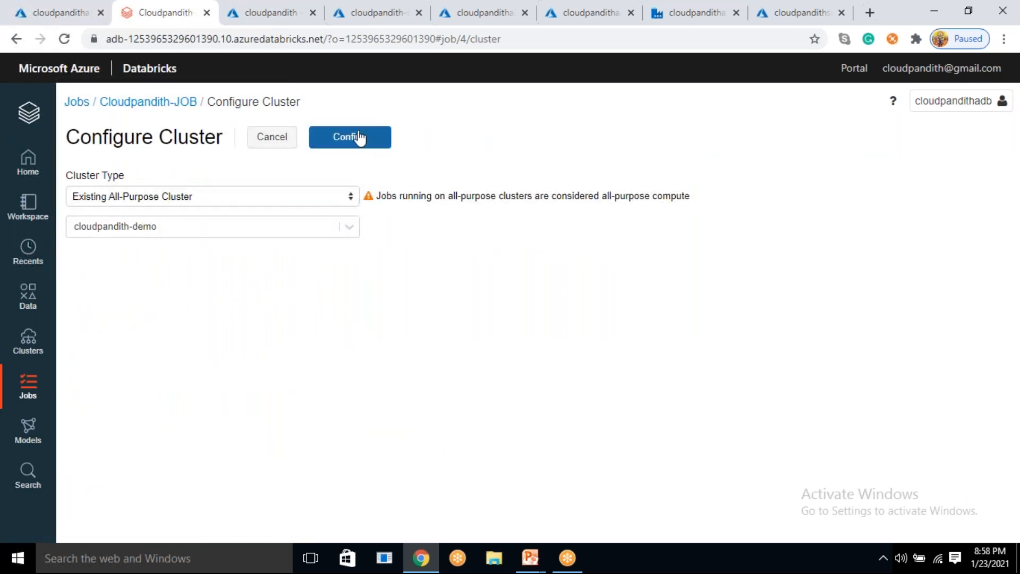
{"action": "left_click", "coordinate": [359, 137]}
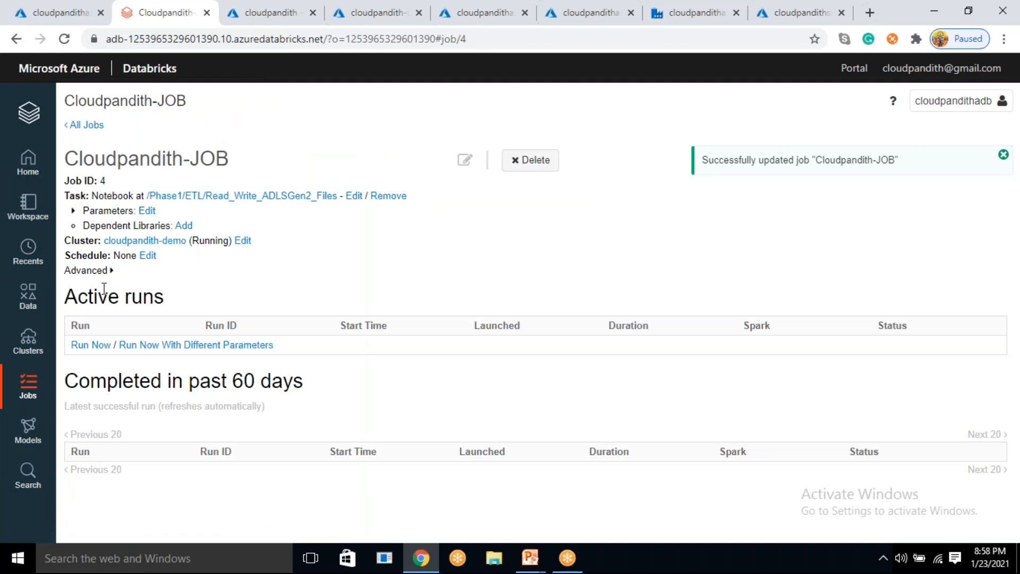
Add the job parameter processed_date with value 2021/01/21, copying the key name from the Data Factory Notebook activity's base parameters.
{"action": "left_click", "coordinate": [147, 210]}
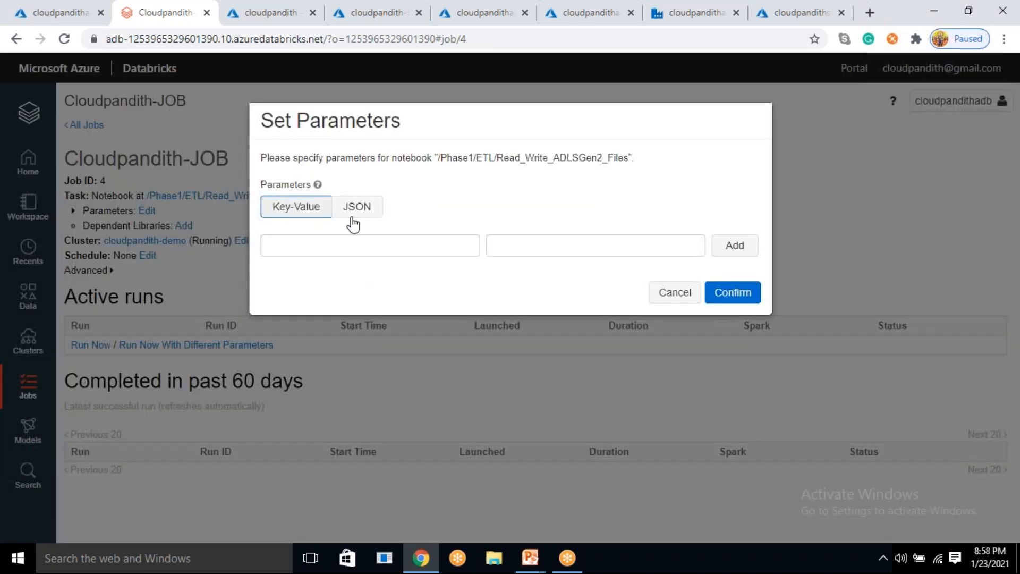
{"action": "left_click", "coordinate": [350, 245]}
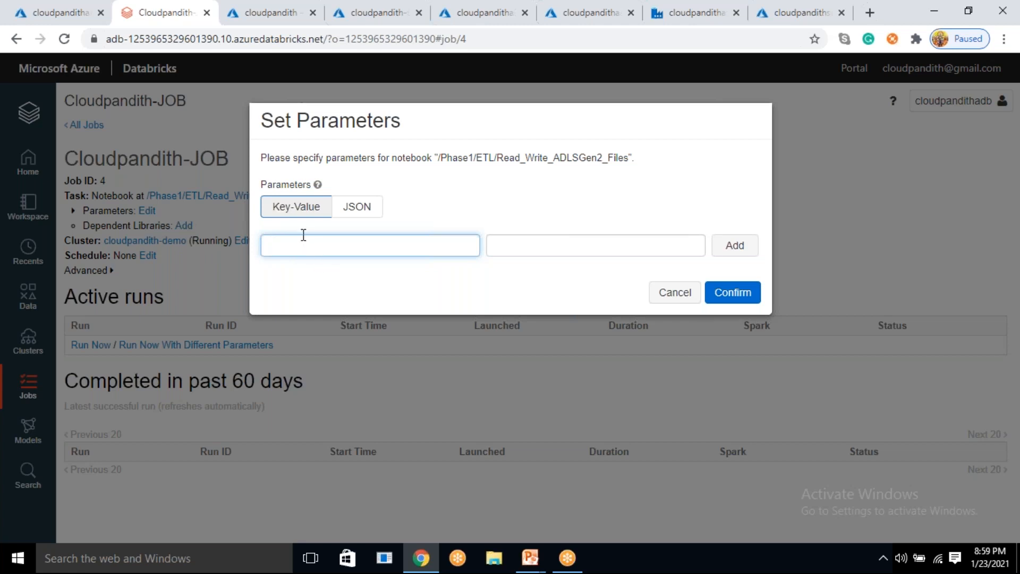
{"action": "left_click", "coordinate": [700, 5]}
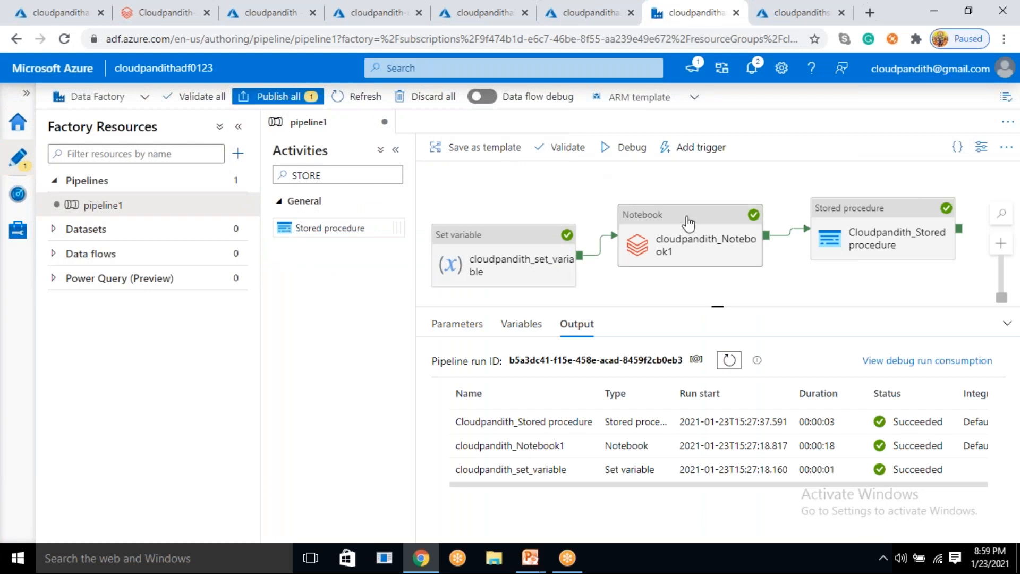
{"action": "left_click", "coordinate": [689, 223]}
{"action": "left_click_drag", "start_coordinate": [547, 481], "coordinate": [455, 485]}
{"action": "key", "text": "ctrl+c"}
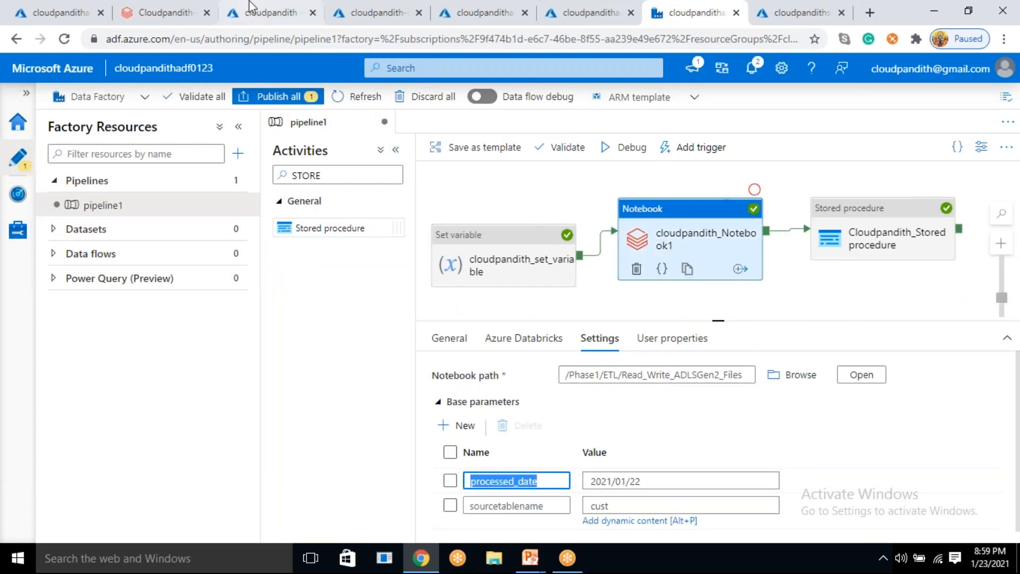
{"action": "left_click", "coordinate": [265, 13]}
{"action": "left_click", "coordinate": [203, 7]}
{"action": "key", "text": "ctrl+v"}
{"action": "left_click", "coordinate": [501, 243]}
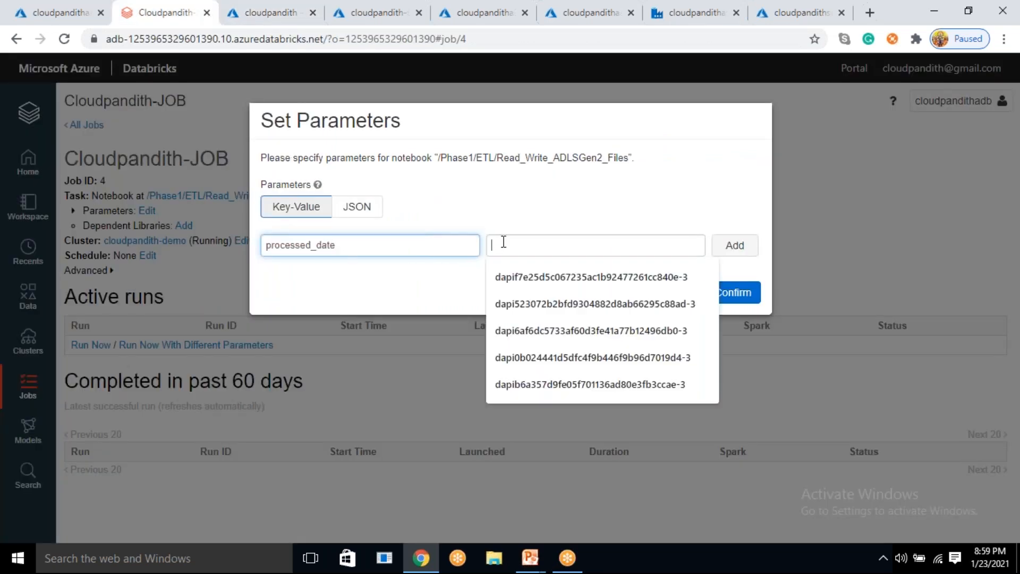
{"action": "type", "text": "2021/01/21"}
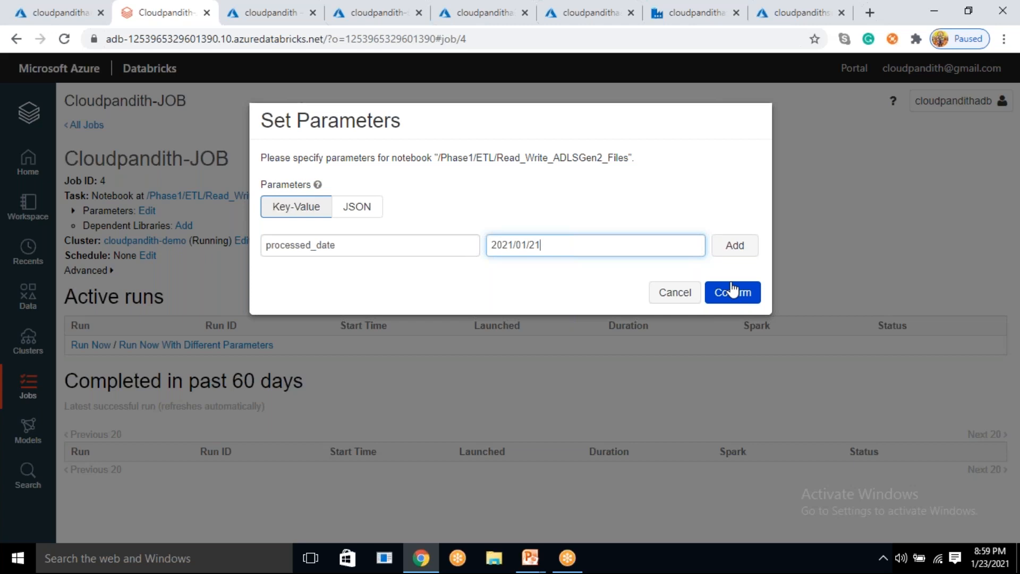
{"action": "left_click", "coordinate": [734, 250]}
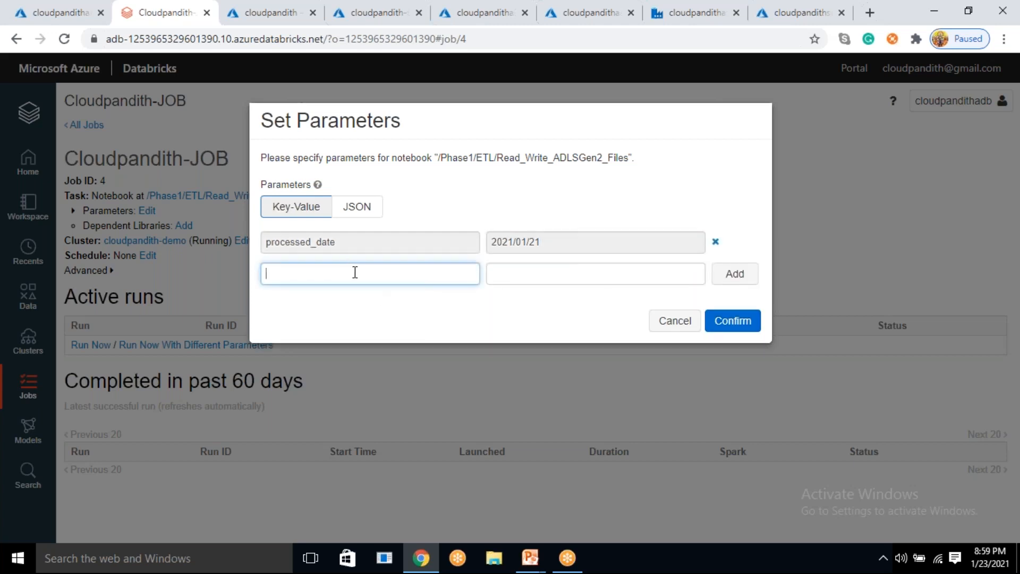
Try to save a second job parameter, sourcetablename with value cust, using the key name copied from Data Factory.
{"action": "left_click", "coordinate": [701, 11]}
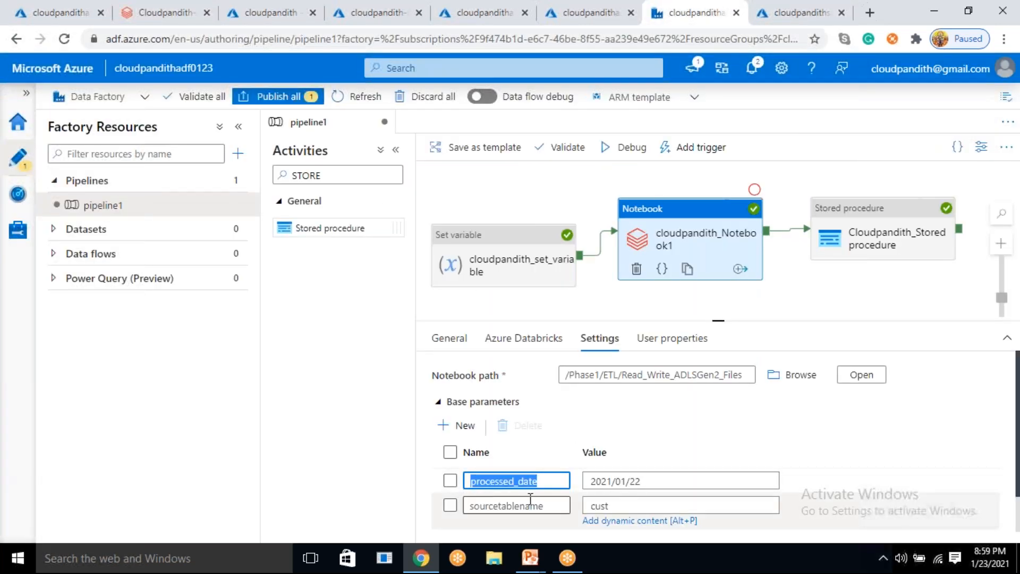
{"action": "double_click", "coordinate": [546, 504]}
{"action": "key", "text": "ctrl+c"}
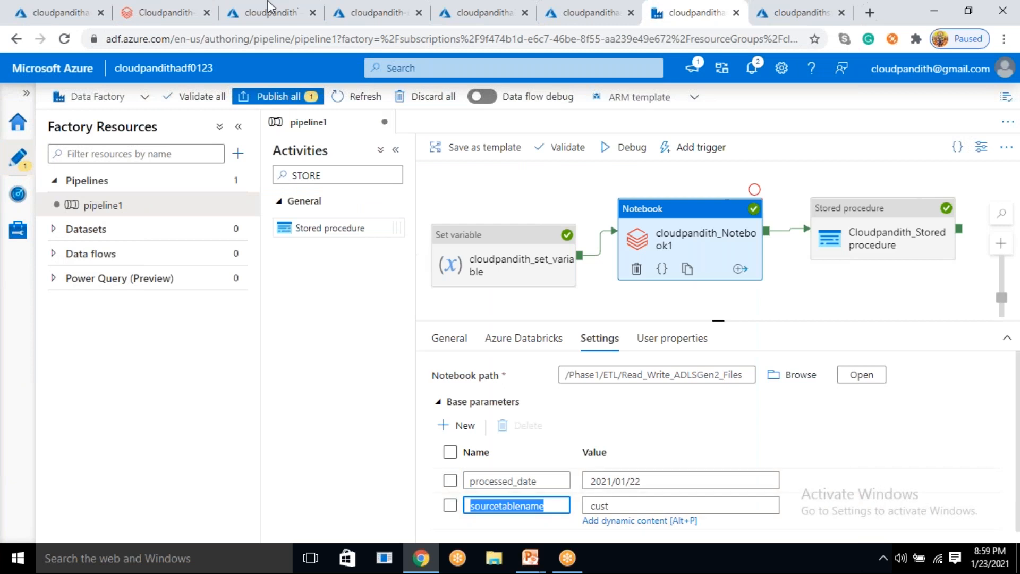
{"action": "left_click", "coordinate": [139, 7]}
{"action": "key", "text": "ctrl+v"}
{"action": "left_click", "coordinate": [555, 271]}
{"action": "type", "text": "C"}
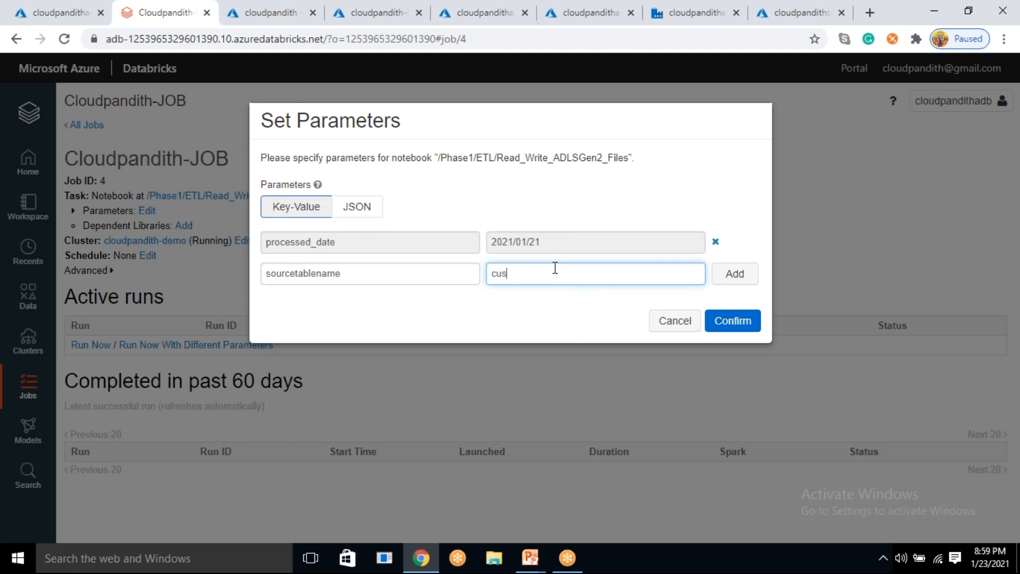
{"action": "left_click", "coordinate": [733, 321]}
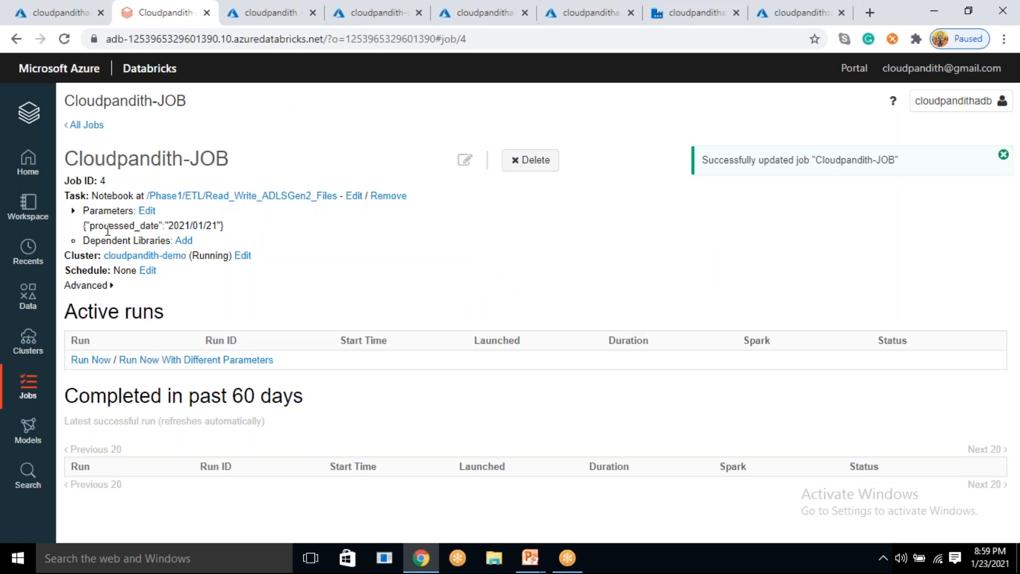
Reopen the job's parameters, add sourcetablename with value cust, and save the parameter set.
{"action": "left_click", "coordinate": [147, 210]}
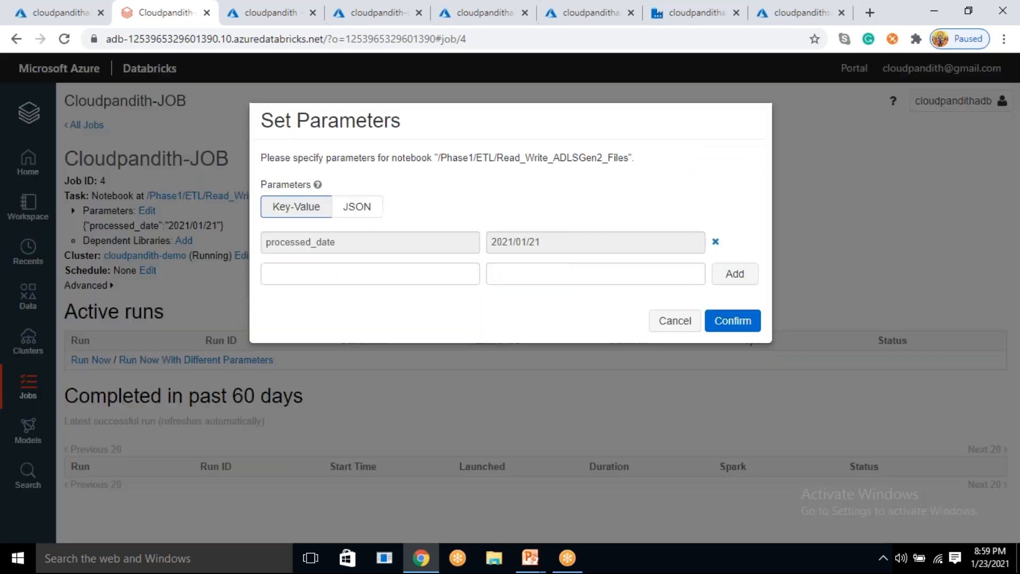
{"action": "left_click", "coordinate": [341, 270]}
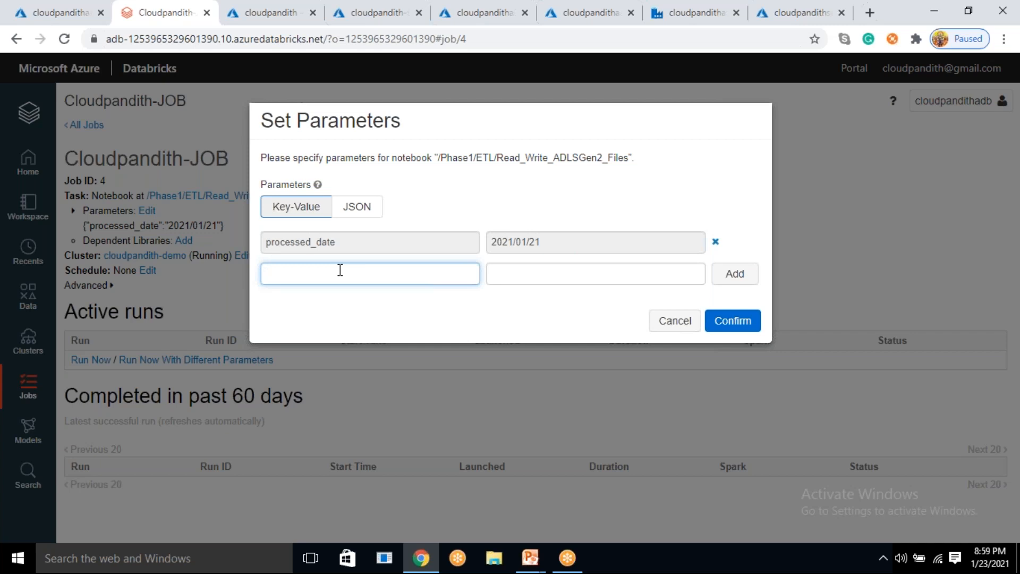
{"action": "type", "text": "sourcetablename"}
{"action": "left_click", "coordinate": [534, 268]}
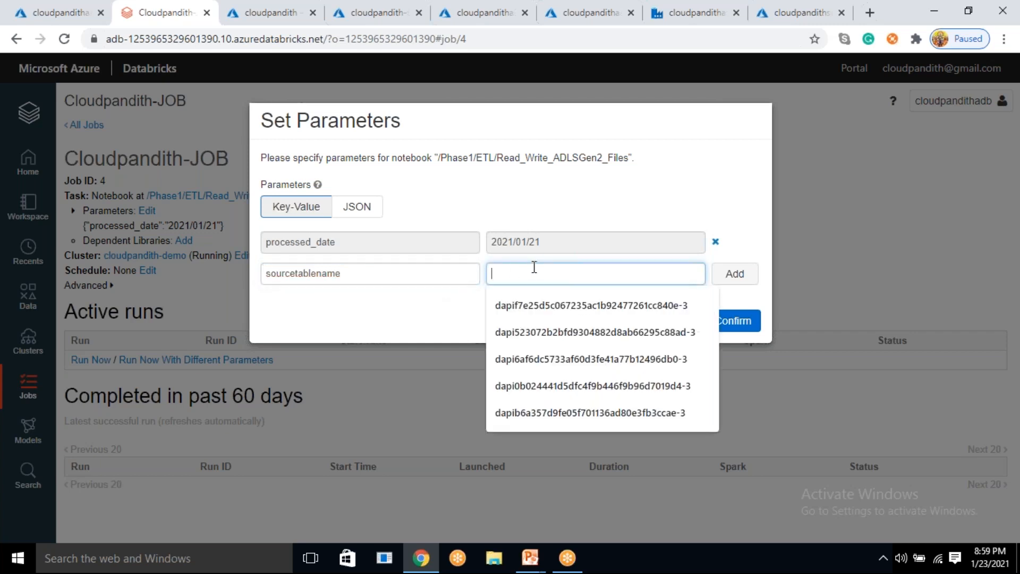
{"action": "type", "text": "cust"}
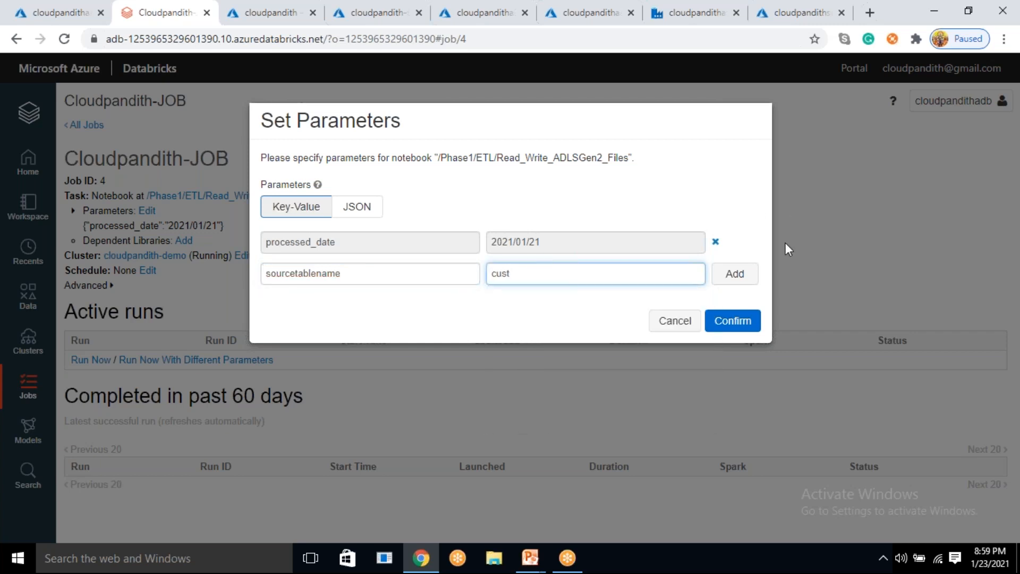
{"action": "left_click", "coordinate": [741, 275]}
{"action": "left_click", "coordinate": [722, 345]}
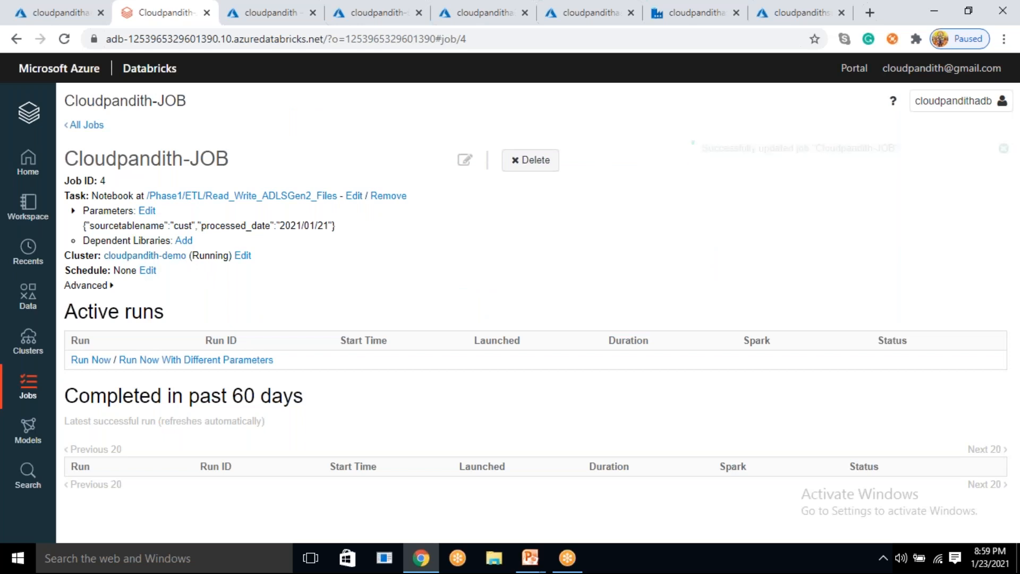
Schedule the Databricks job to run every minute in the US/Pacific time zone.
{"action": "left_click", "coordinate": [147, 271]}
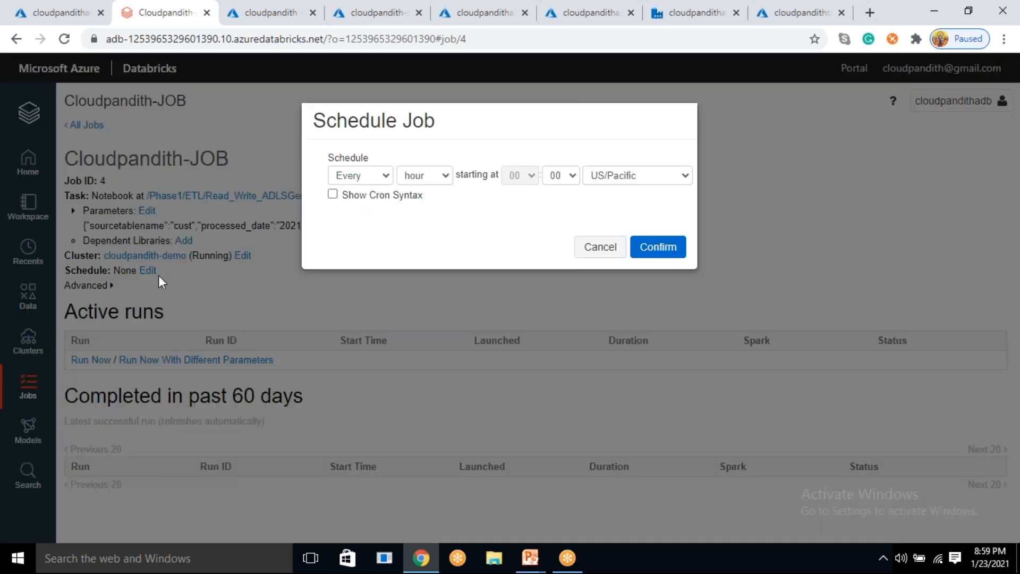
{"action": "left_click", "coordinate": [447, 175]}
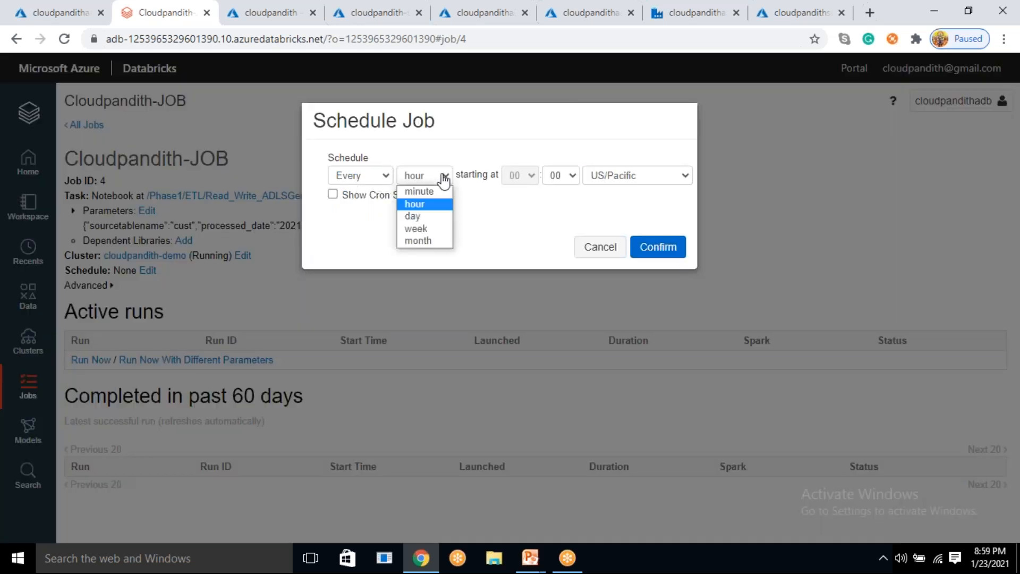
{"action": "left_click", "coordinate": [425, 191]}
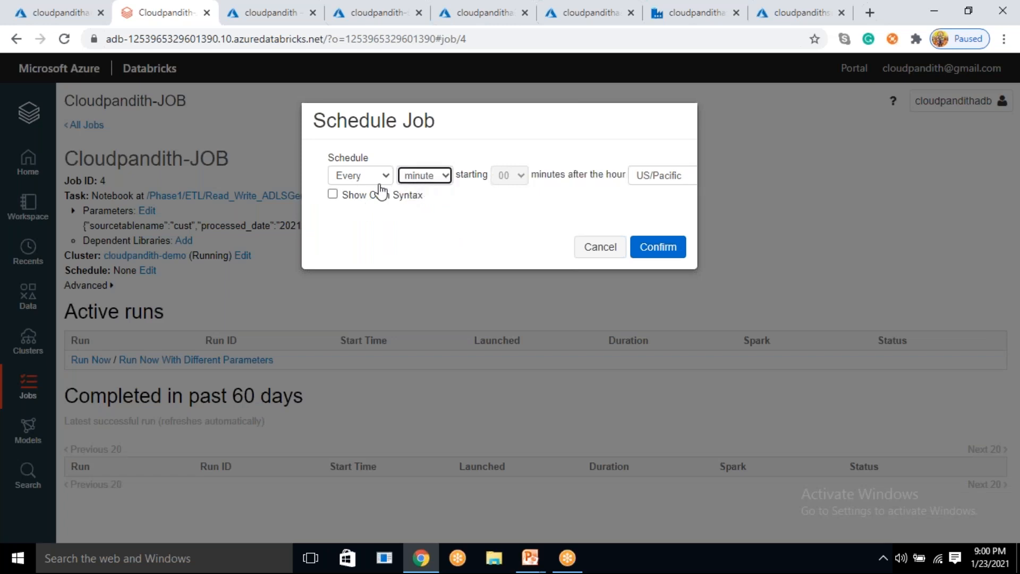
{"action": "left_click", "coordinate": [657, 246]}
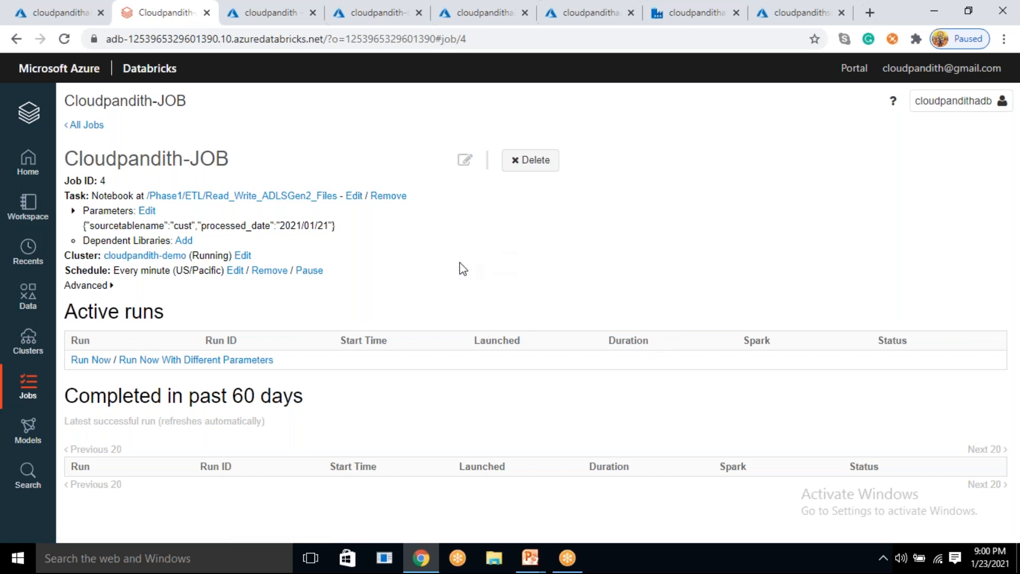
Review all entries in the jobs list, glance at the clusters, and reopen the details of Cloudpandith-JOB.
{"action": "left_click", "coordinate": [20, 390]}
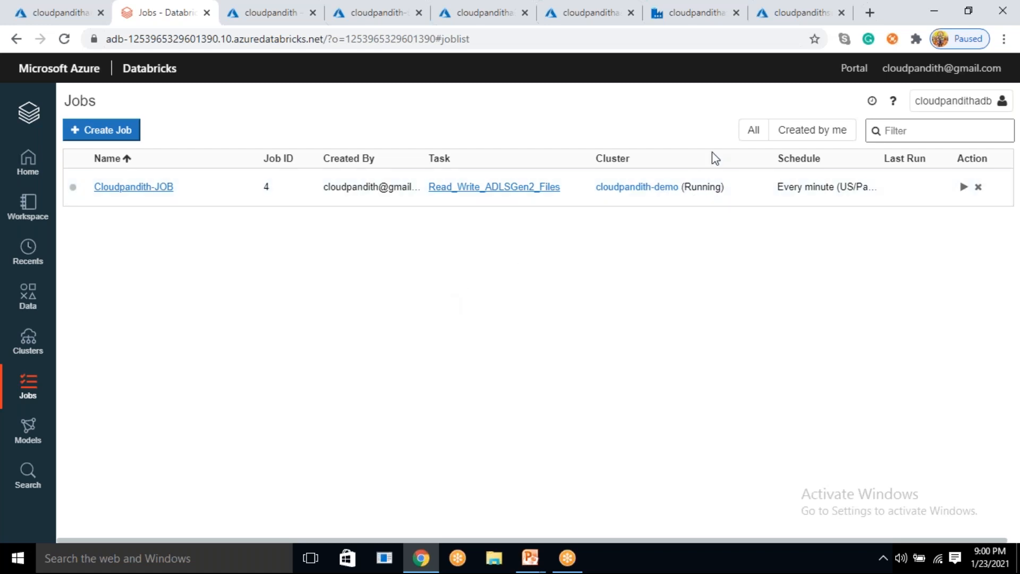
{"action": "left_click", "coordinate": [756, 140]}
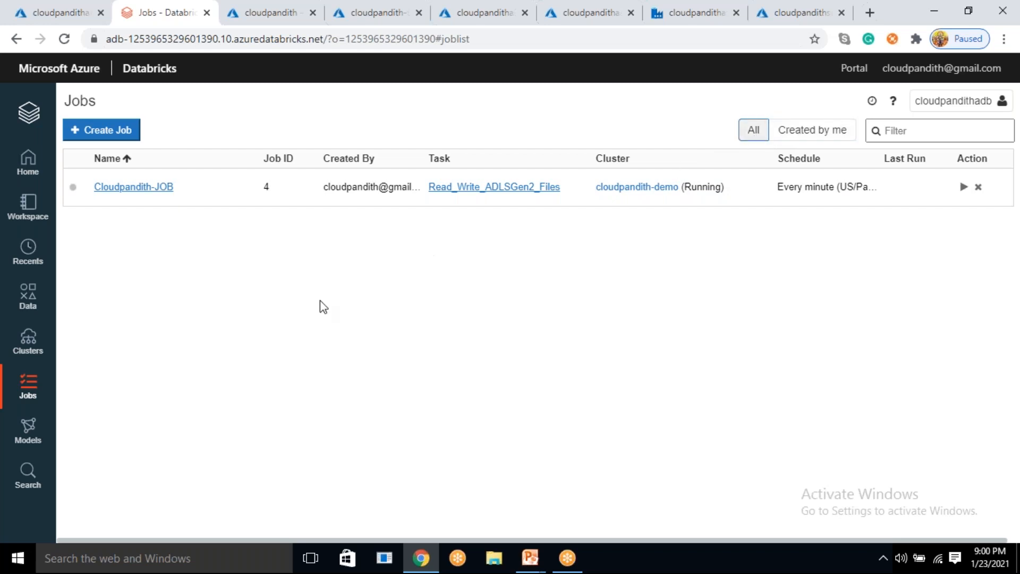
{"action": "left_click", "coordinate": [29, 345]}
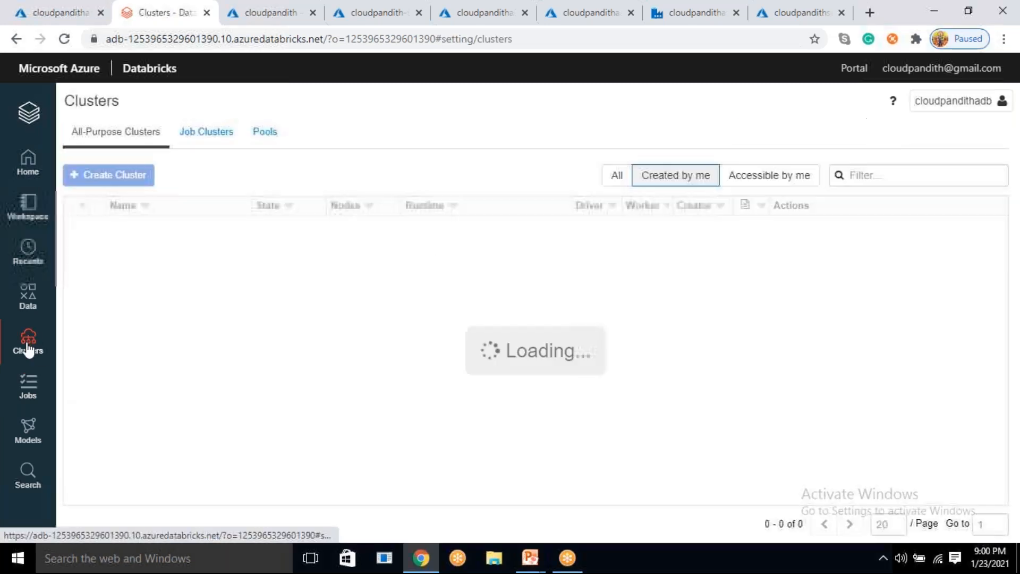
{"action": "left_click", "coordinate": [27, 387]}
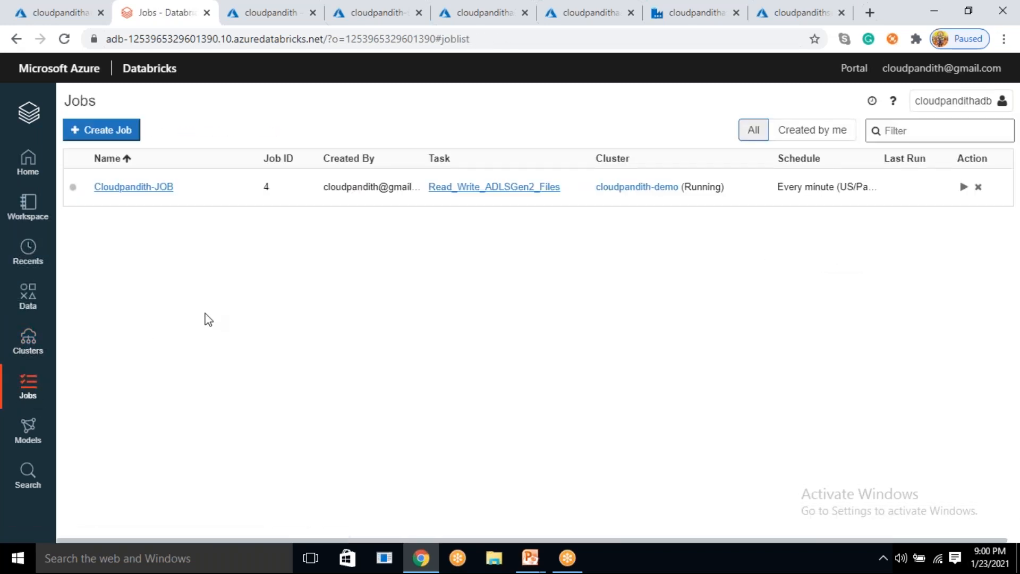
{"action": "left_click", "coordinate": [1001, 162]}
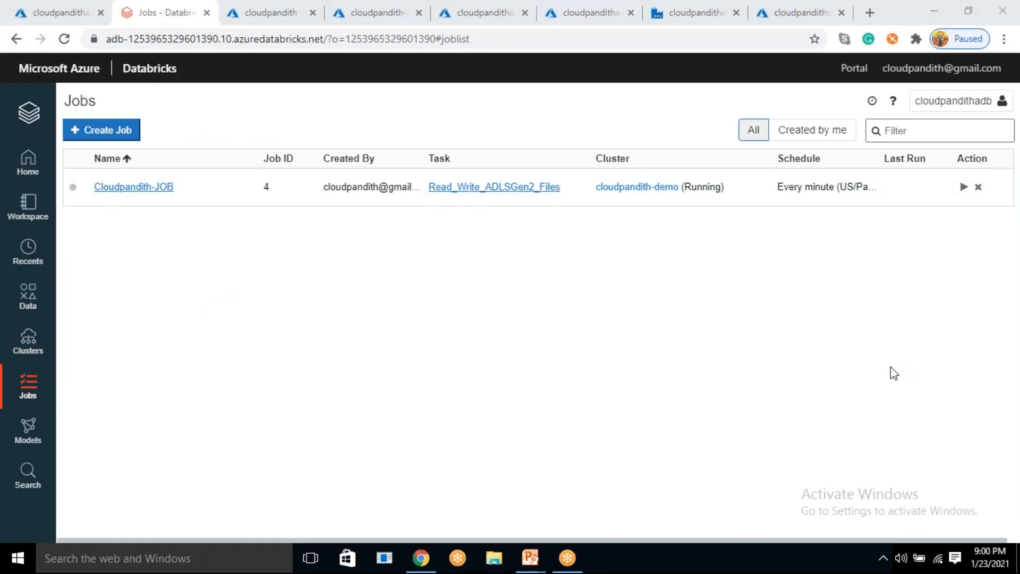
{"action": "left_click", "coordinate": [147, 189]}
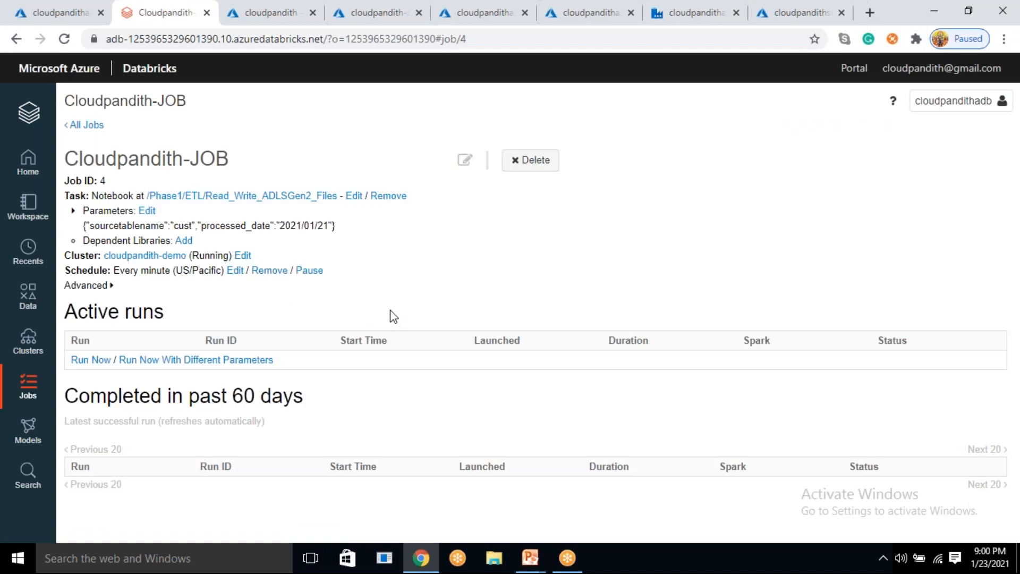
Check the job's scheduler-launched run and refresh the cloudpandith container's processeddata/cust/2021/01 folder to check its output.
{"action": "left_click", "coordinate": [1001, 562]}
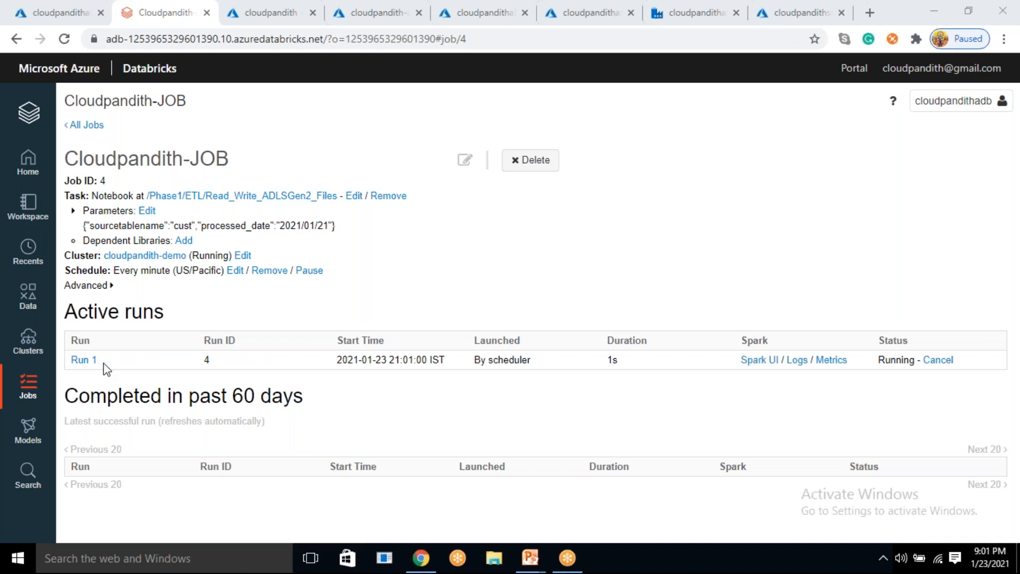
{"action": "left_click_drag", "start_coordinate": [475, 360], "coordinate": [531, 358]}
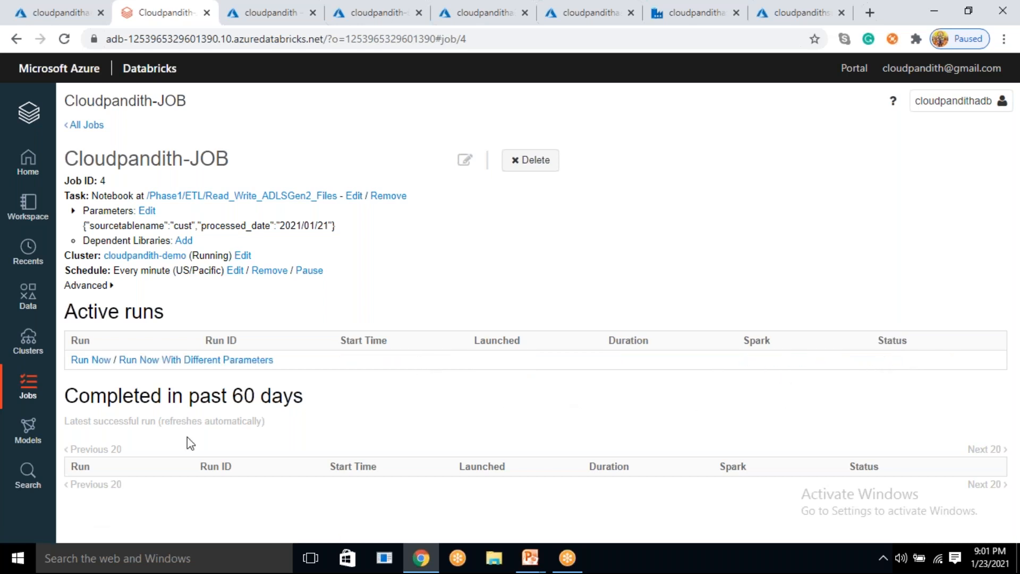
{"action": "left_click", "coordinate": [270, 12]}
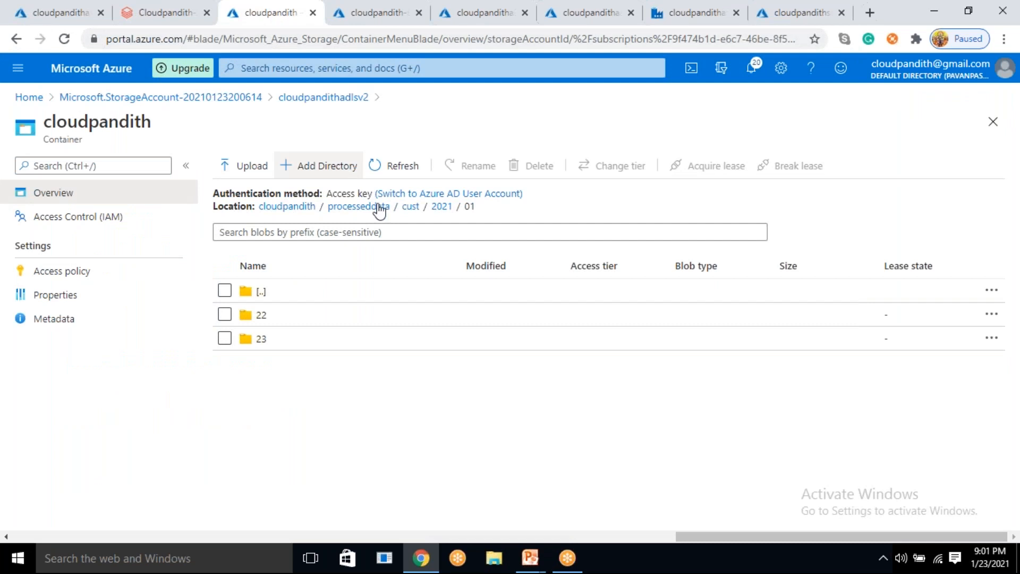
{"action": "left_click", "coordinate": [402, 165]}
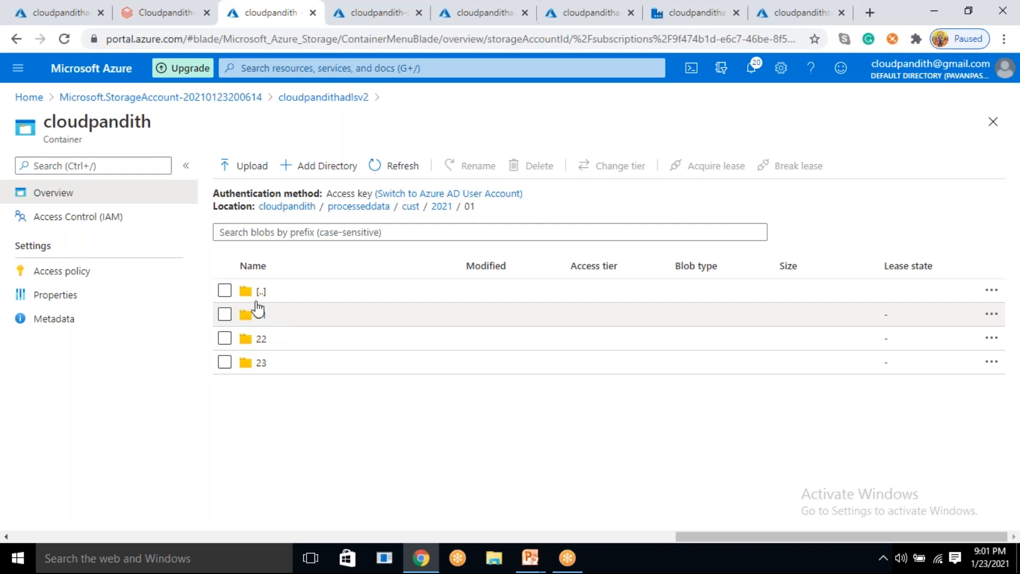
{"action": "left_click", "coordinate": [156, 12]}
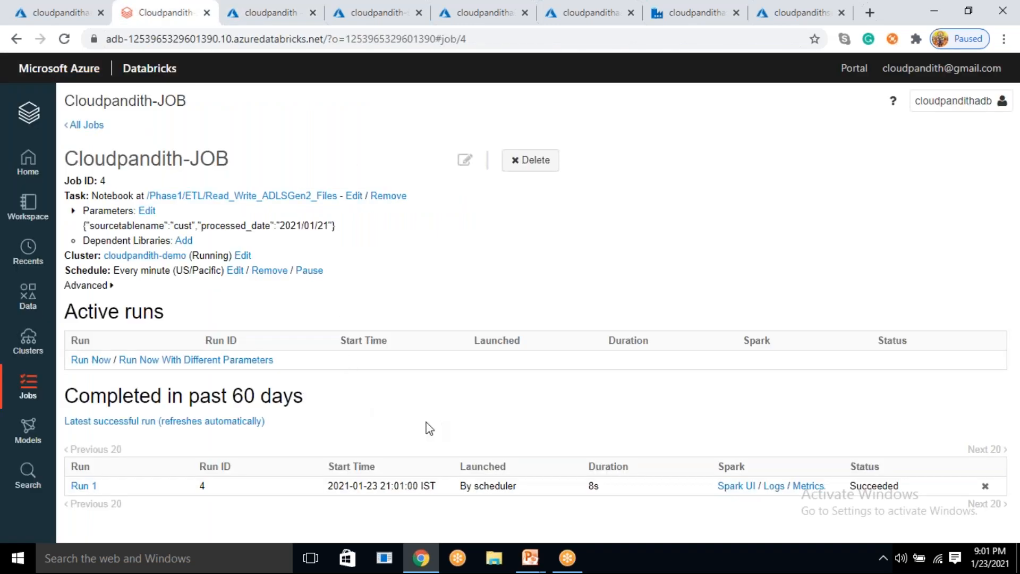
{"action": "left_click", "coordinate": [110, 287]}
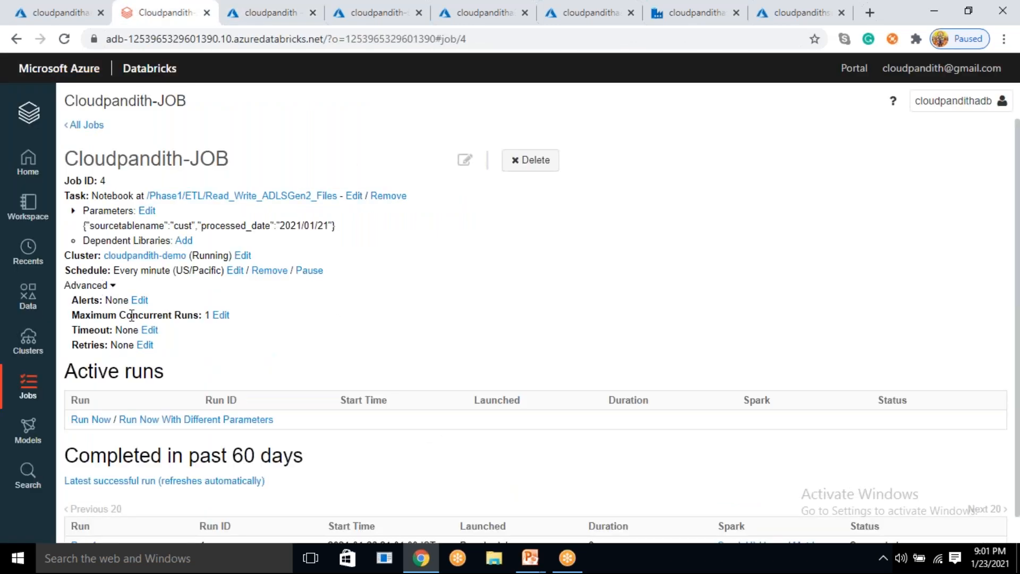
{"action": "left_click", "coordinate": [145, 346]}
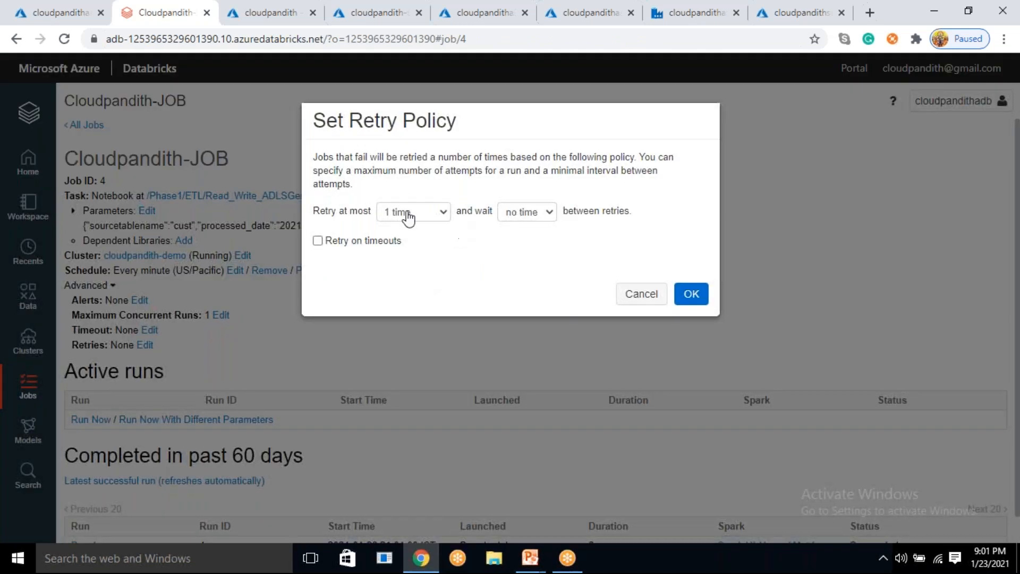
{"action": "left_click", "coordinate": [410, 213]}
{"action": "left_click", "coordinate": [416, 242]}
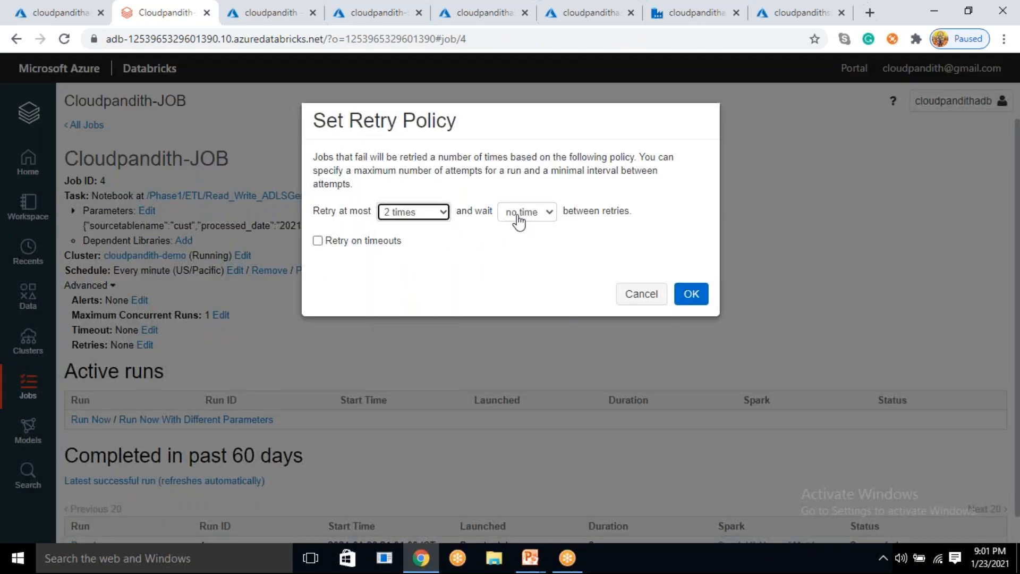
{"action": "left_click", "coordinate": [520, 214]}
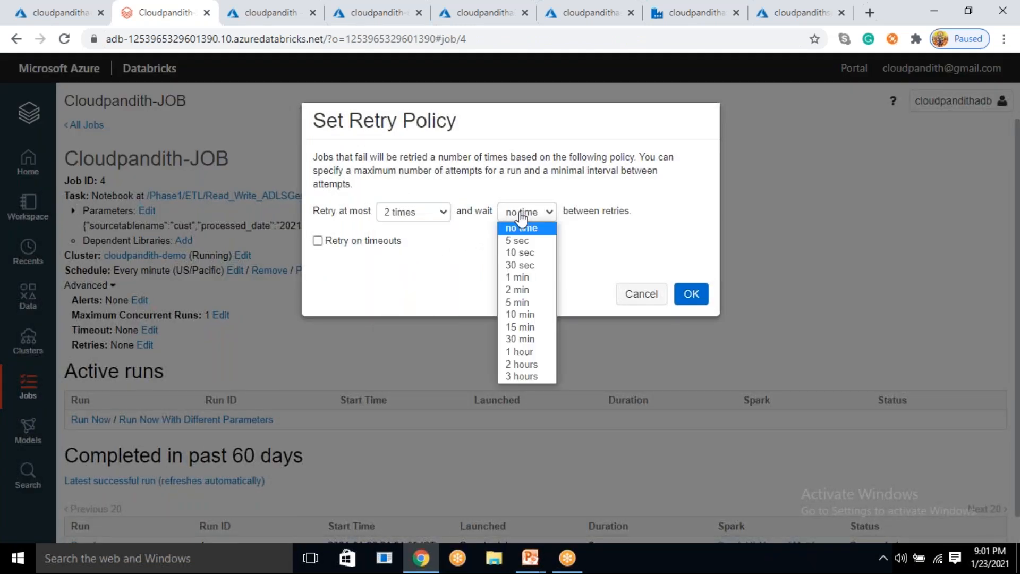
{"action": "left_click", "coordinate": [523, 254]}
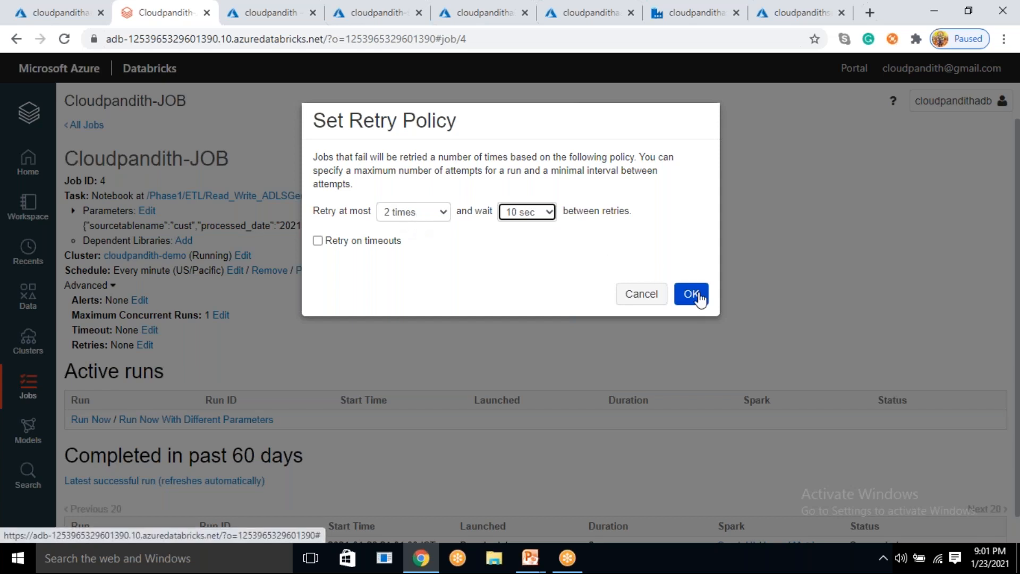
{"action": "left_click", "coordinate": [654, 302]}
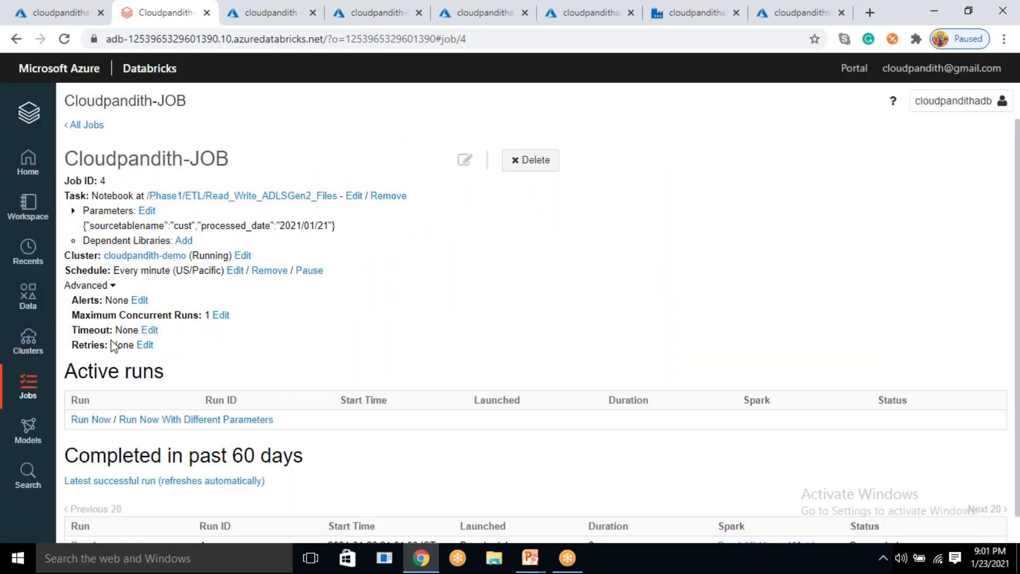
Examine the job's email alert options for start, success and failure without adding addresses.
{"action": "left_click", "coordinate": [140, 301]}
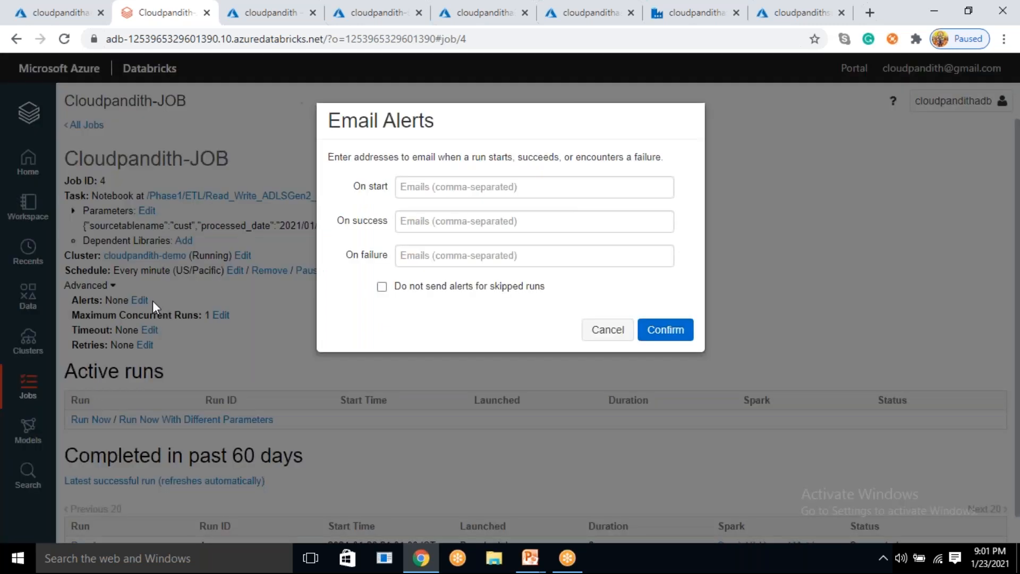
{"action": "left_click_drag", "start_coordinate": [363, 221], "coordinate": [383, 221]}
{"action": "left_click_drag", "start_coordinate": [360, 255], "coordinate": [371, 255]}
{"action": "left_click", "coordinate": [616, 334]}
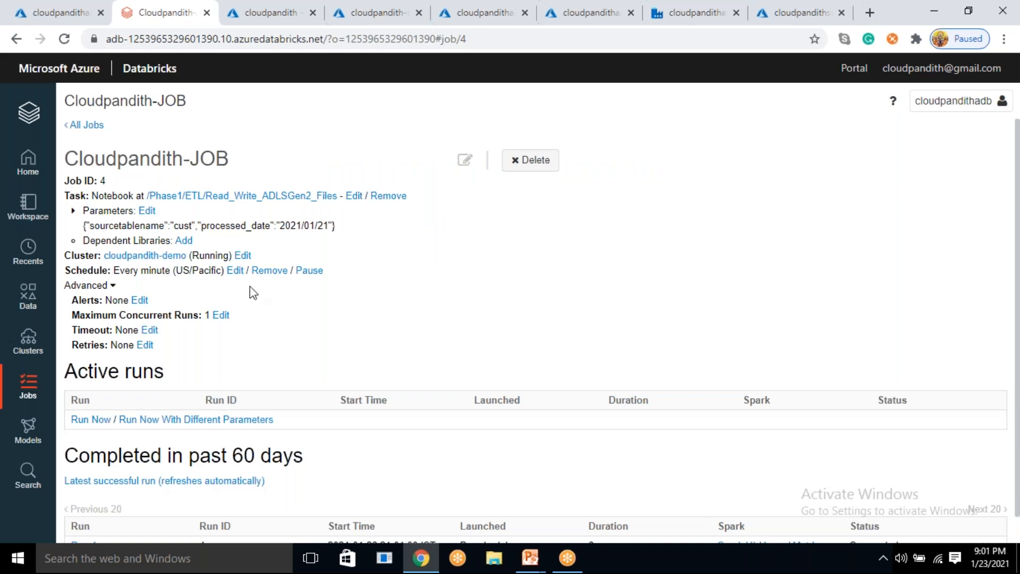
Switch to Data Factory, set the Notebook activity's processed_date base parameter to 2021/01/20, and publish pipeline1.
{"action": "left_click", "coordinate": [664, 12]}
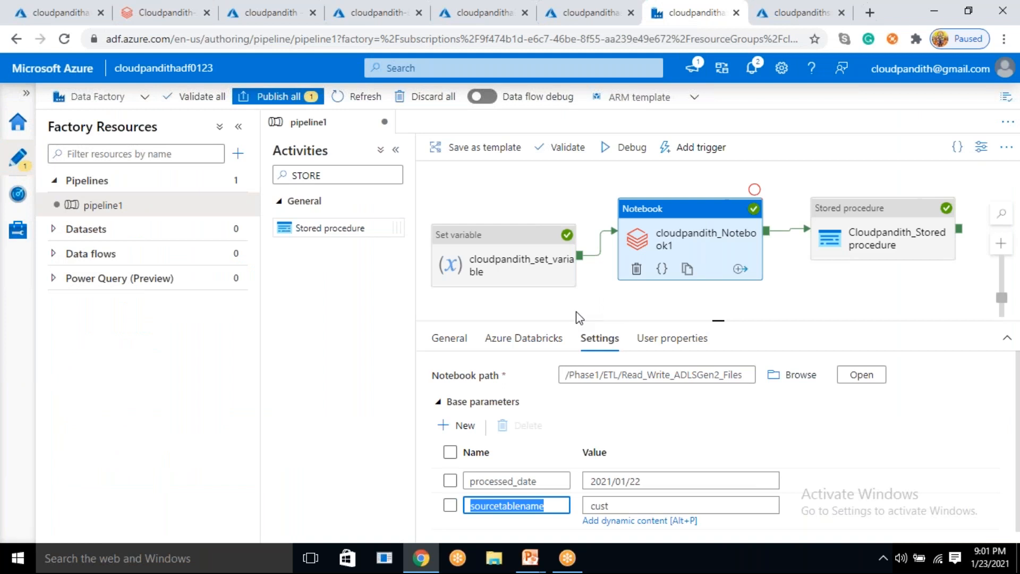
{"action": "left_click", "coordinate": [647, 478]}
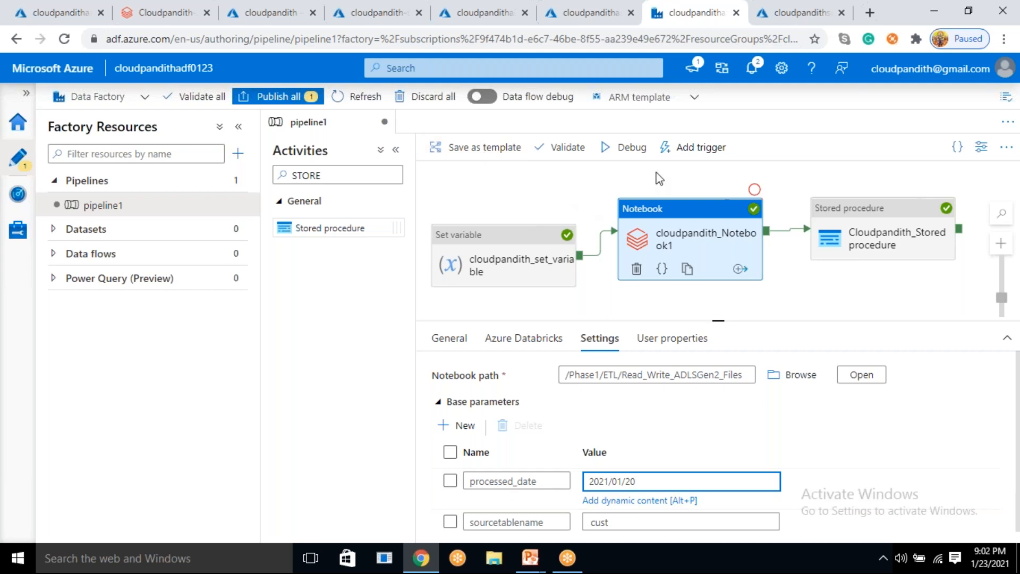
{"action": "left_click", "coordinate": [295, 97]}
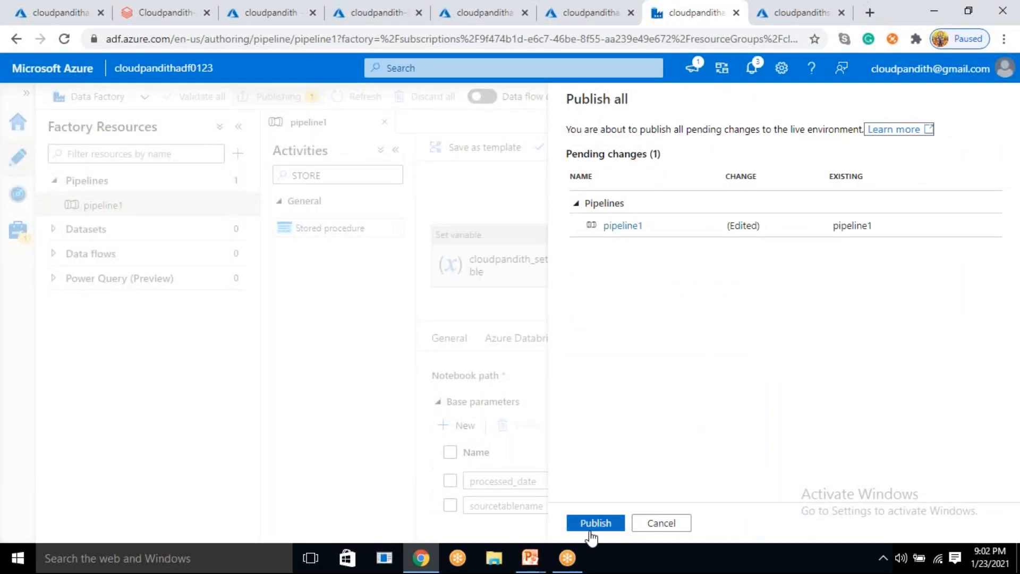
{"action": "left_click", "coordinate": [723, 523]}
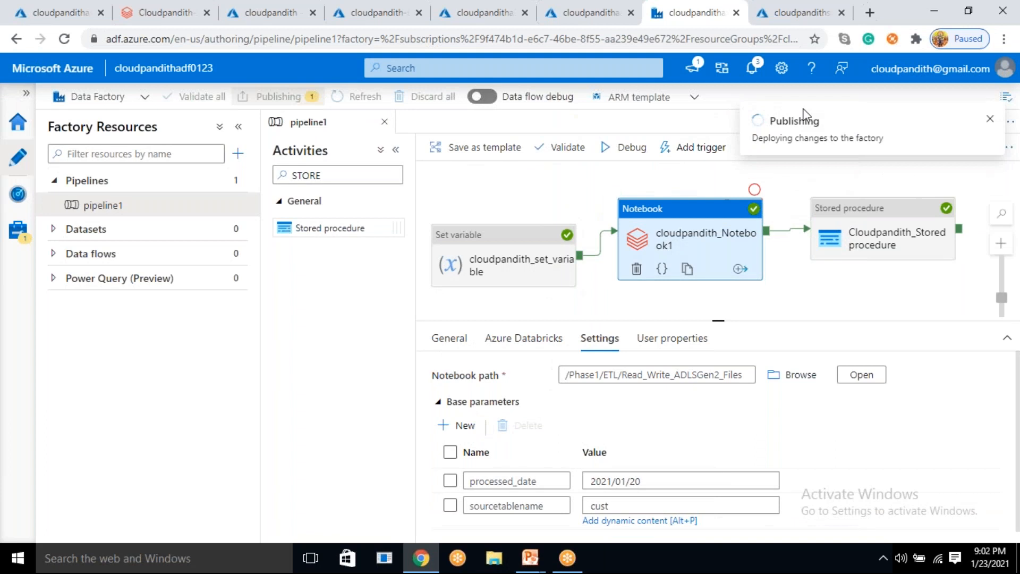
Start a new Schedule trigger for pipeline1 and name it cloudpandithtrigger.
{"action": "left_click", "coordinate": [697, 149]}
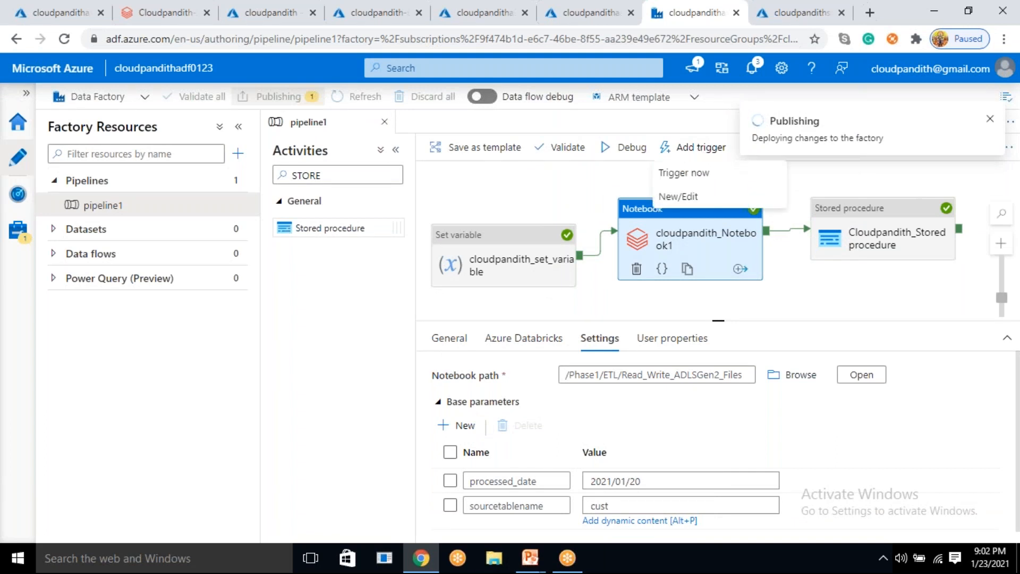
{"action": "left_click", "coordinate": [685, 196]}
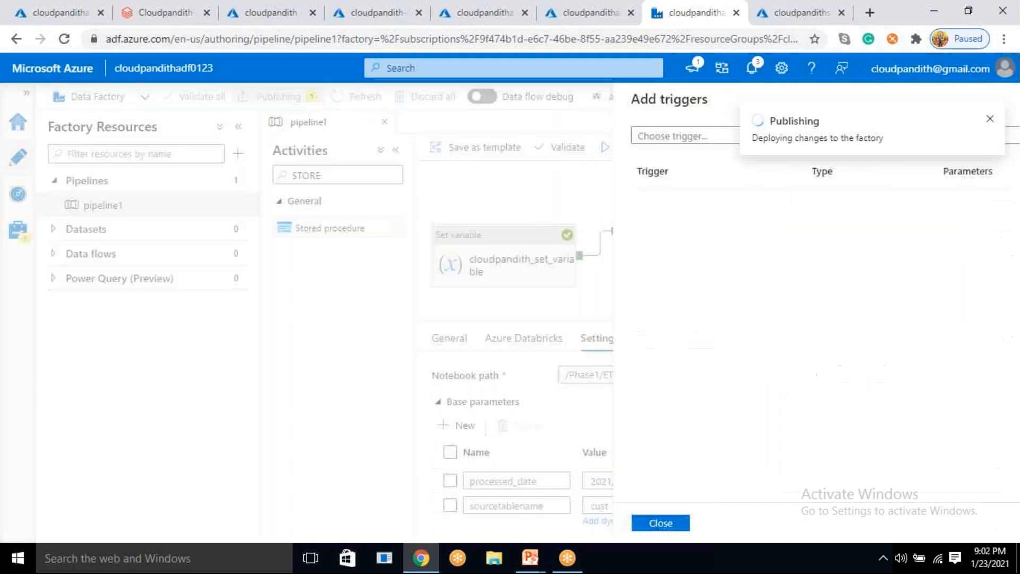
{"action": "left_click", "coordinate": [629, 137]}
{"action": "left_click", "coordinate": [608, 178]}
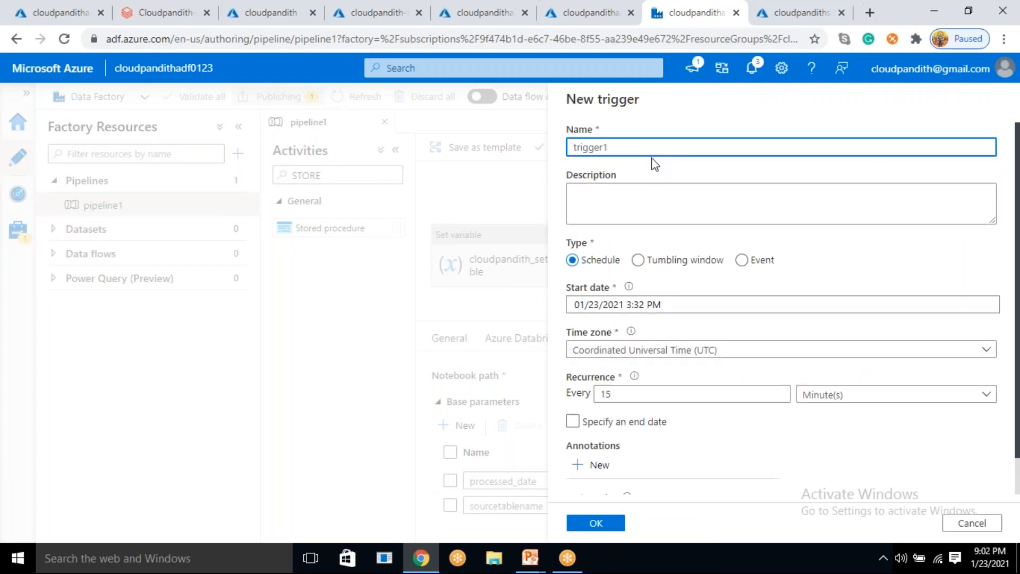
{"action": "key", "text": "Home"}
{"action": "type", "text": "cloudpandit"}
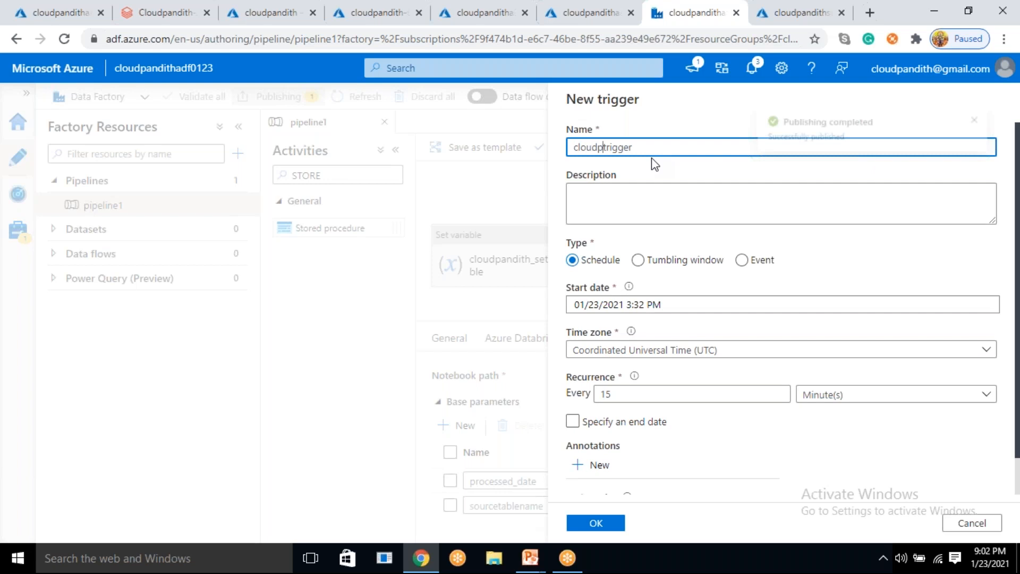
{"action": "type", "text": "h"}
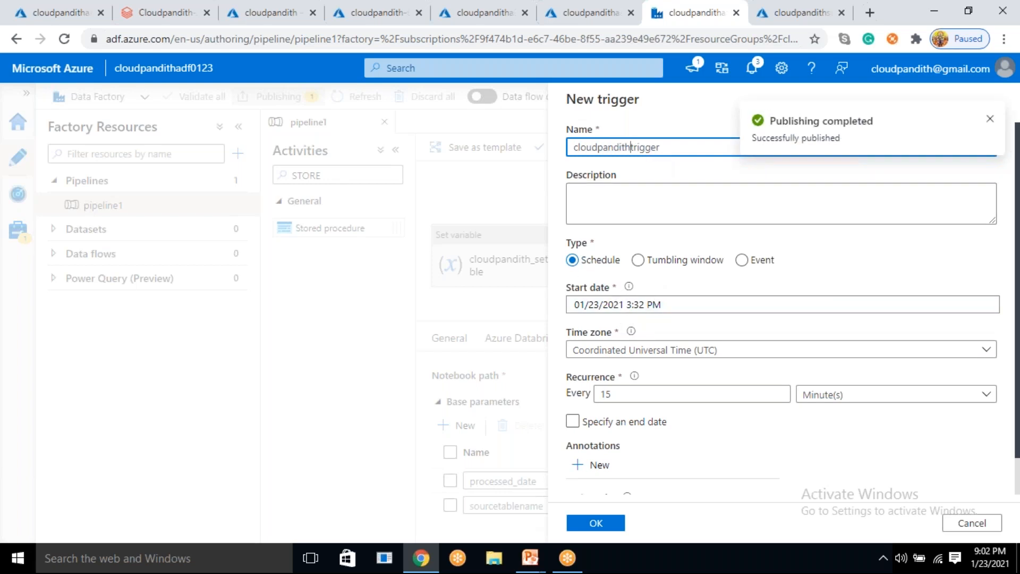
Set the new trigger's time zone to Chennai, Kolkata, Mumbai, New Delhi (UTC+5:30).
{"action": "left_click", "coordinate": [653, 350]}
{"action": "type", "text": "inr"}
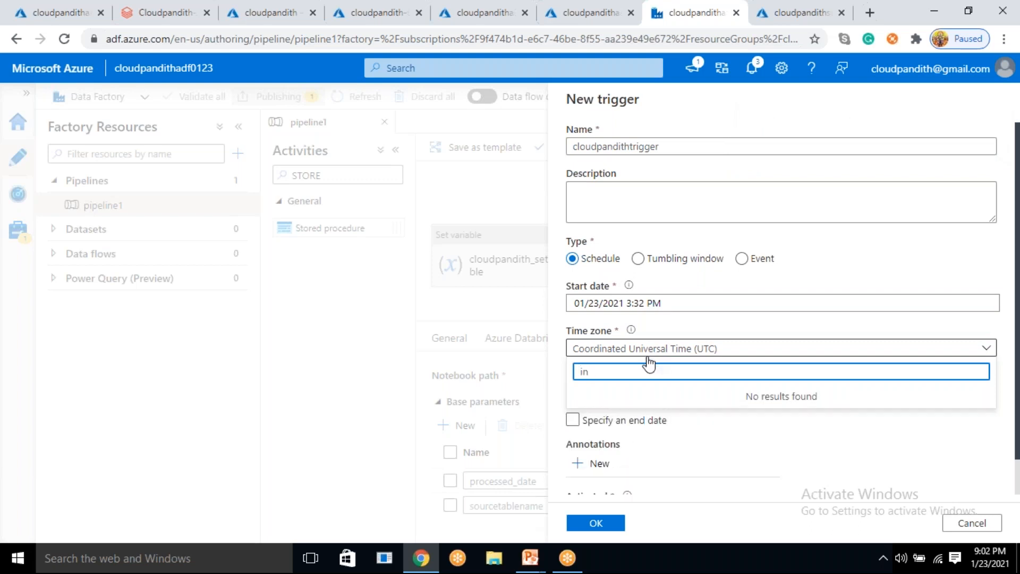
{"action": "key", "text": "BackSpace"}
{"action": "key", "text": "BackSpace"}
{"action": "type", "text": "ist"}
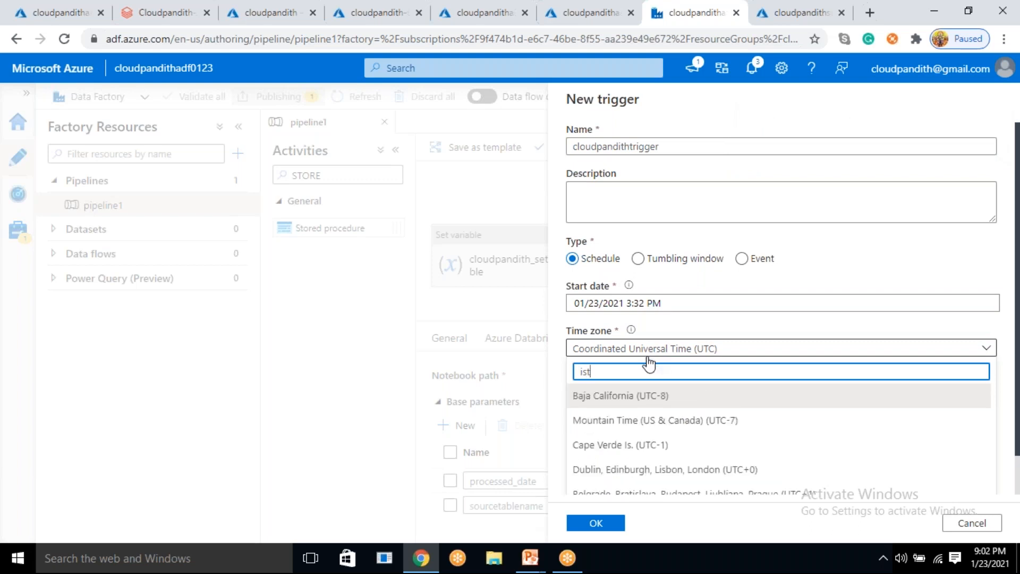
{"action": "key", "text": "BackSpace"}
{"action": "key", "text": "BackSpace"}
{"action": "type", "text": "chenn"}
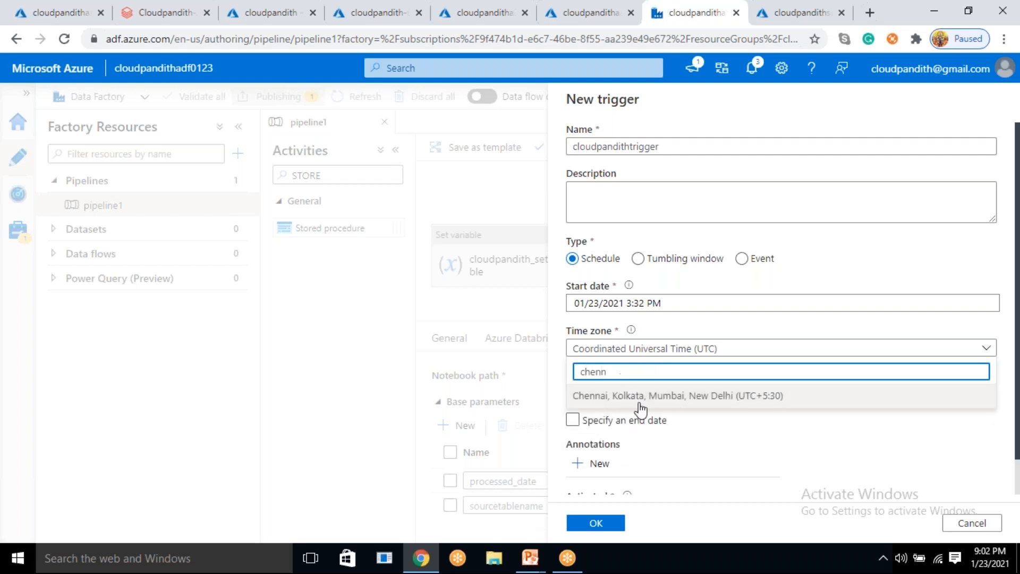
{"action": "left_click", "coordinate": [637, 399]}
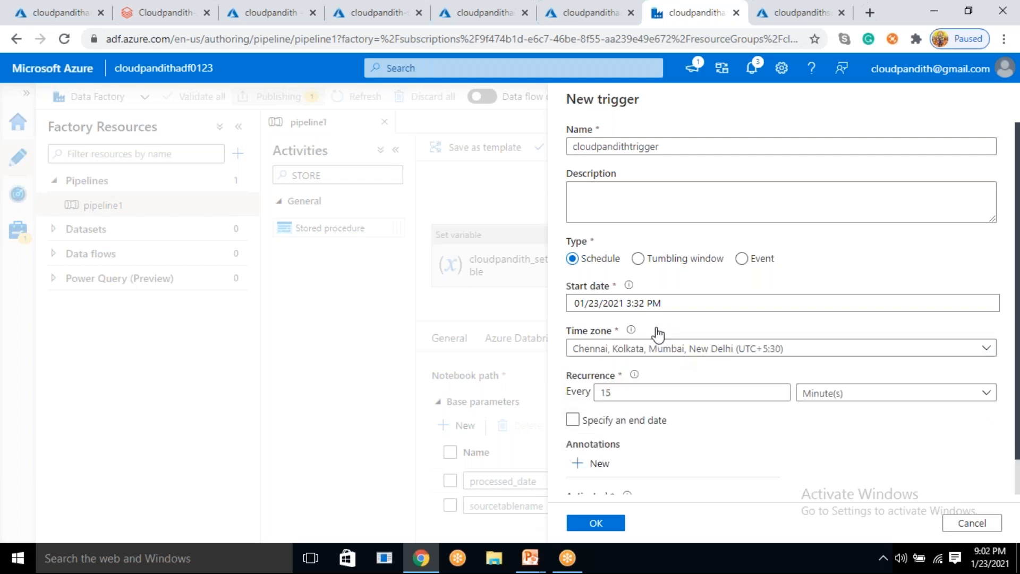
Set the trigger's start time to 9:04 PM on 01/23/2021.
{"action": "left_click", "coordinate": [642, 308]}
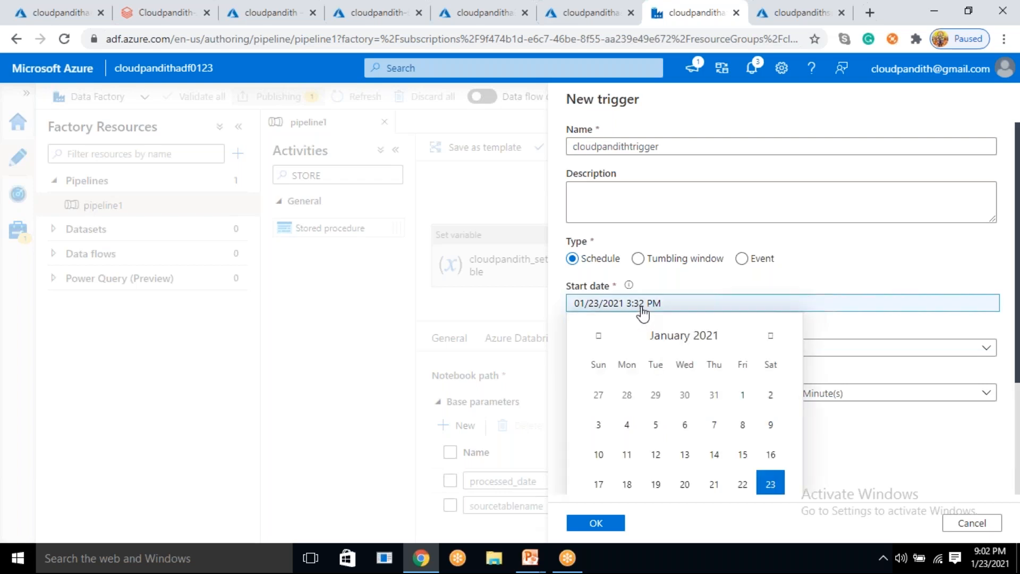
{"action": "scroll", "coordinate": [700, 356], "scroll_direction": "down", "scroll_amount": 3}
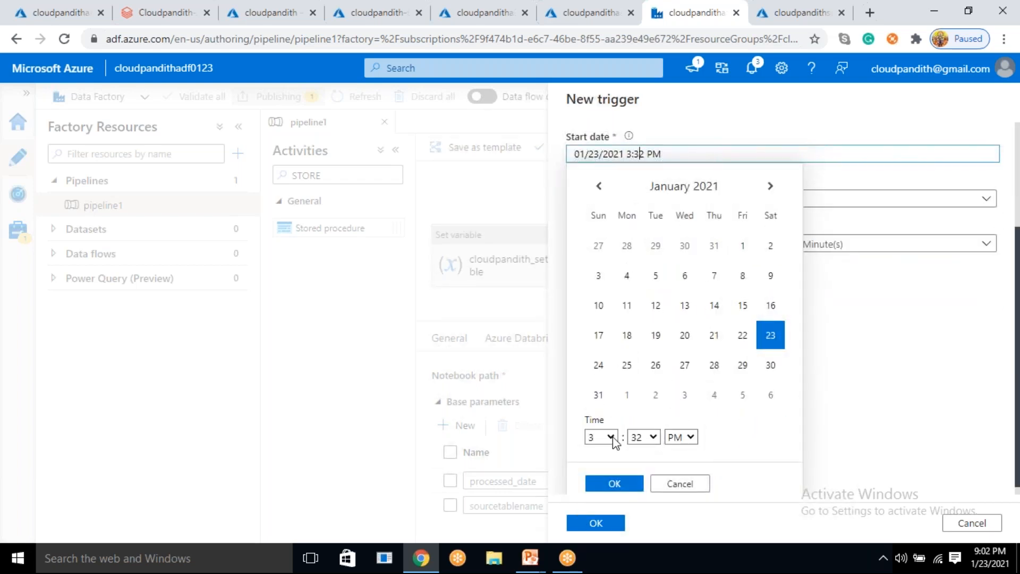
{"action": "left_click", "coordinate": [609, 437]}
{"action": "left_click", "coordinate": [593, 383]}
{"action": "left_click", "coordinate": [653, 437]}
{"action": "scroll", "coordinate": [631, 281], "scroll_direction": "up", "scroll_amount": 4}
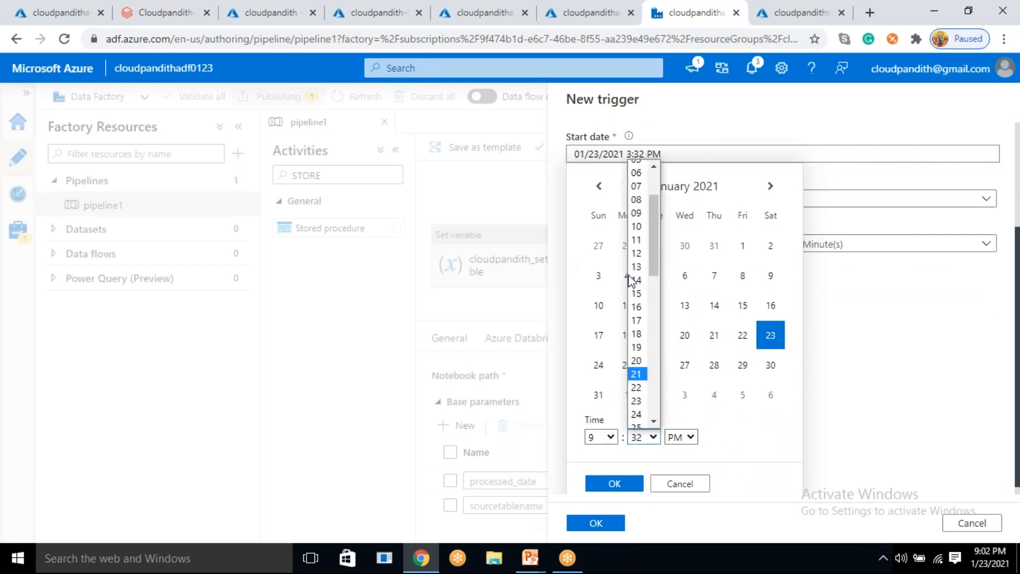
{"action": "left_click", "coordinate": [645, 230]}
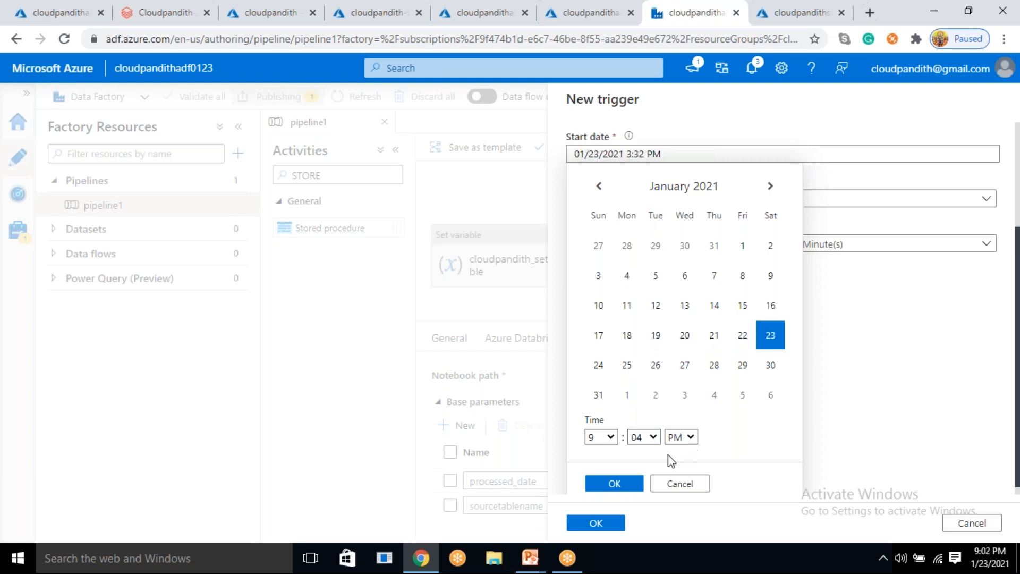
{"action": "left_click", "coordinate": [617, 485]}
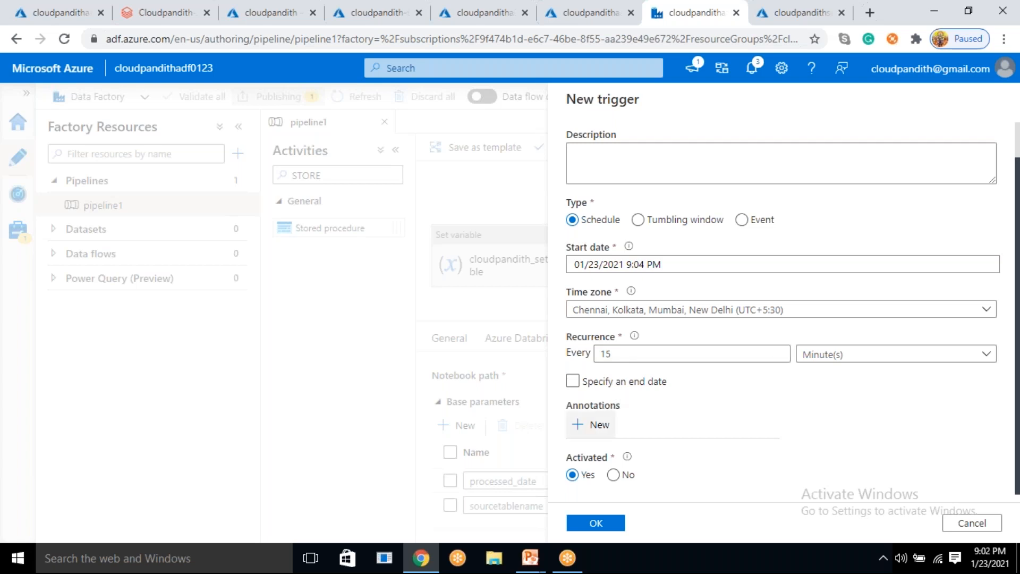
Specify an end date of 01/24/2021 3:32 PM for the trigger, create it on pipeline1, and publish the changes.
{"action": "left_click", "coordinate": [609, 527]}
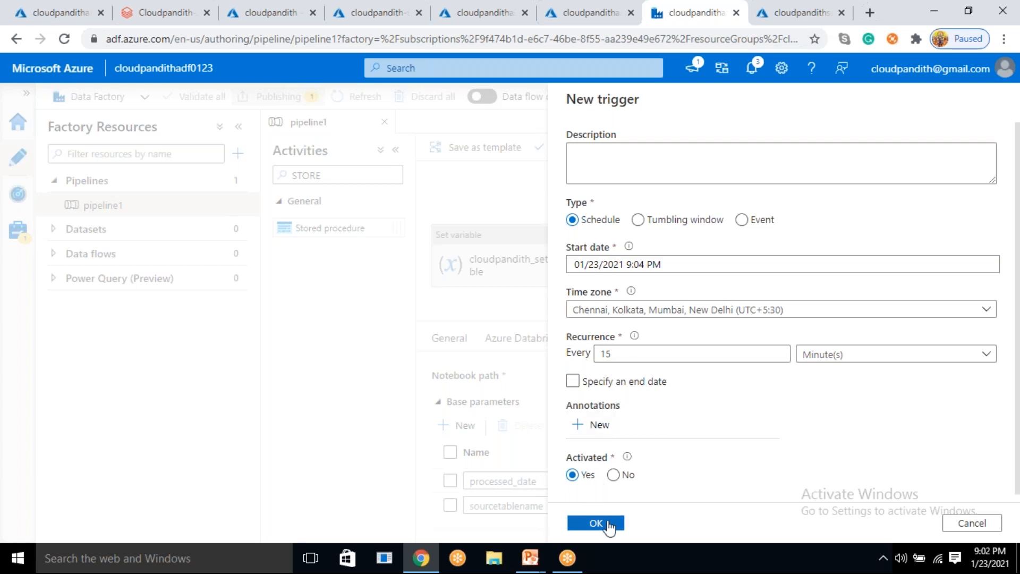
{"action": "left_click", "coordinate": [592, 387]}
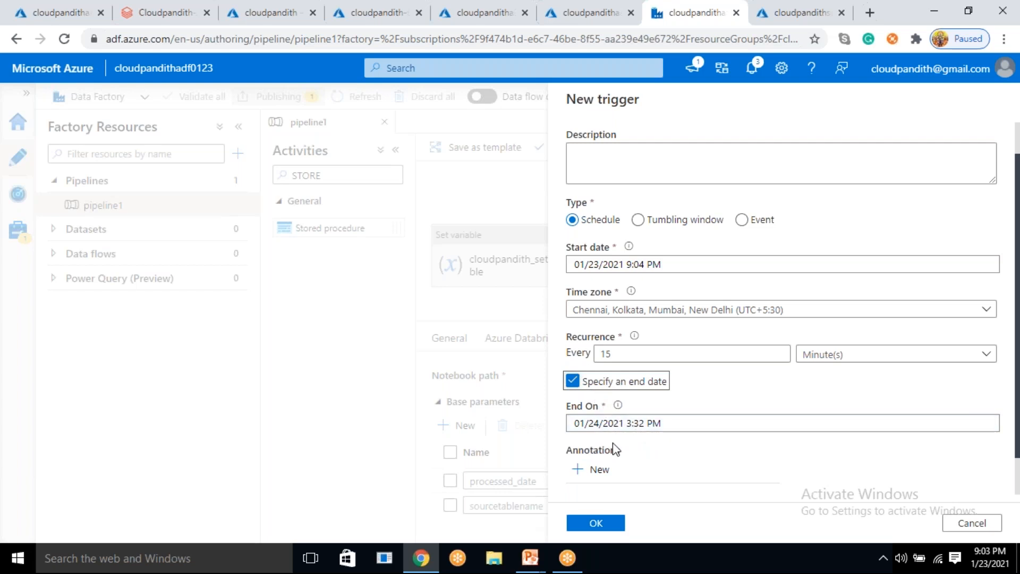
{"action": "left_click", "coordinate": [607, 525]}
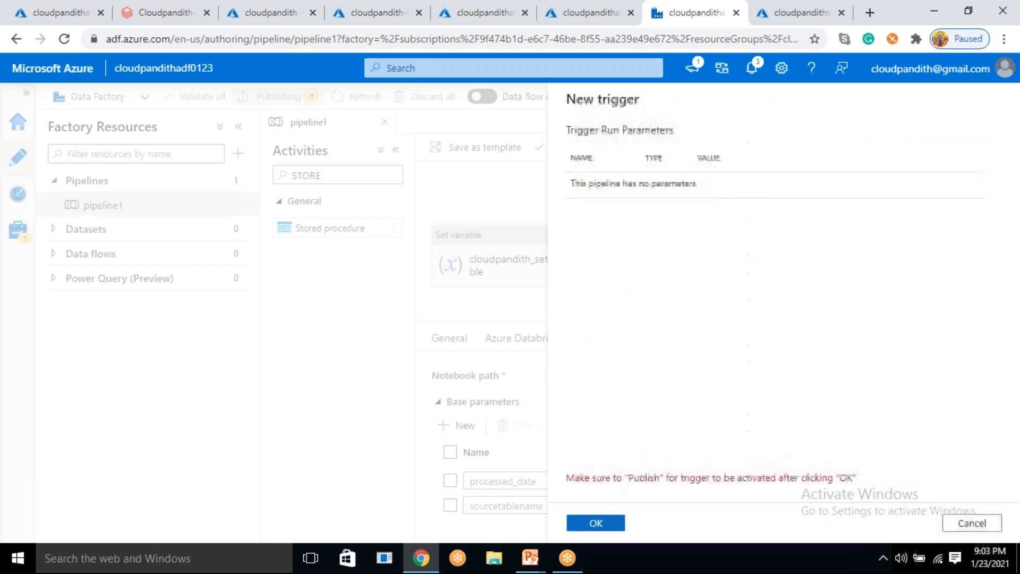
{"action": "left_click", "coordinate": [604, 521]}
{"action": "left_click", "coordinate": [290, 96]}
{"action": "left_click", "coordinate": [597, 523]}
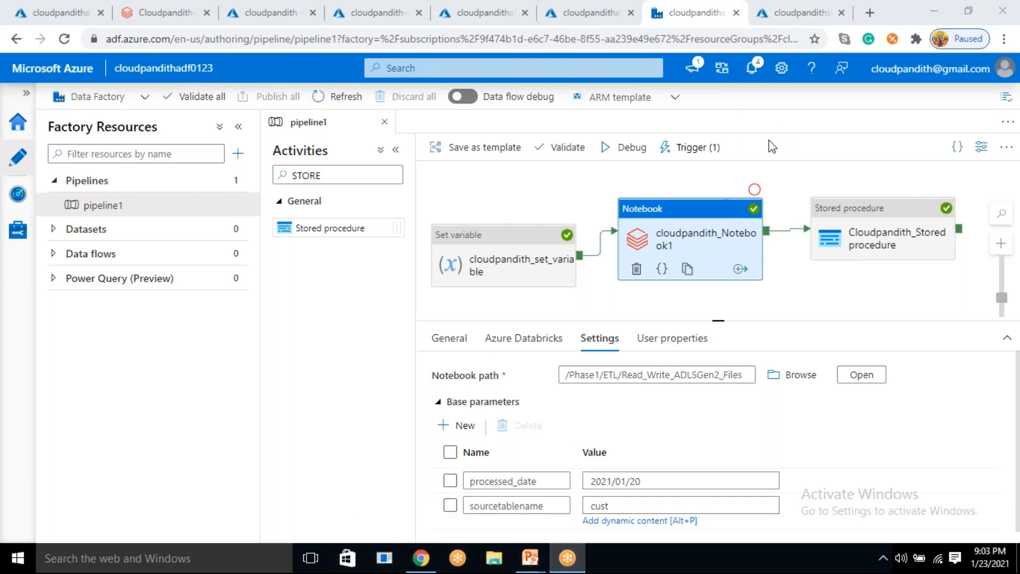
{"action": "left_click", "coordinate": [928, 117]}
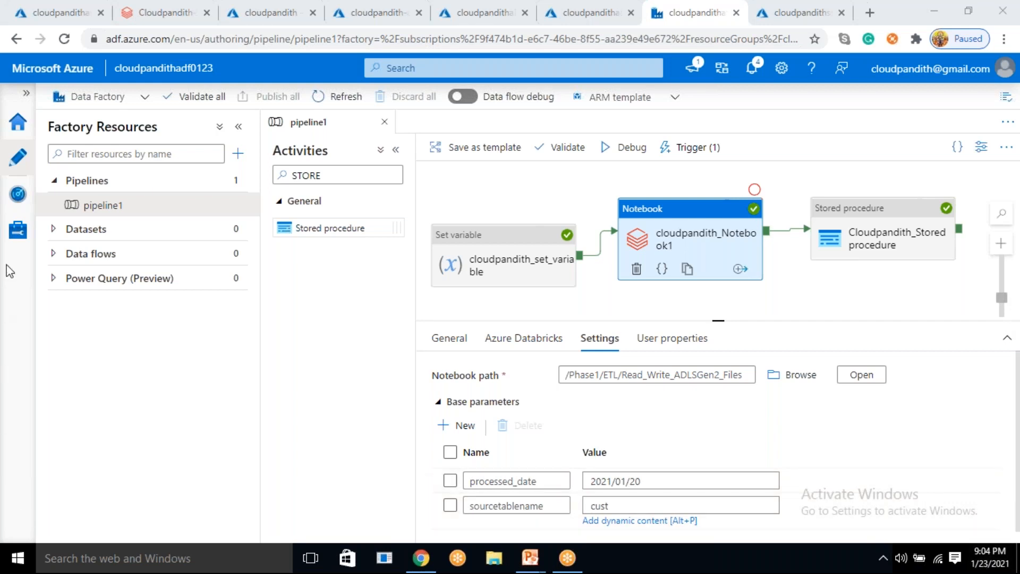
Open the pipeline1 run started by cloudpandithtrigger in the pipeline runs monitor and refresh its activity runs.
{"action": "left_click", "coordinate": [11, 202]}
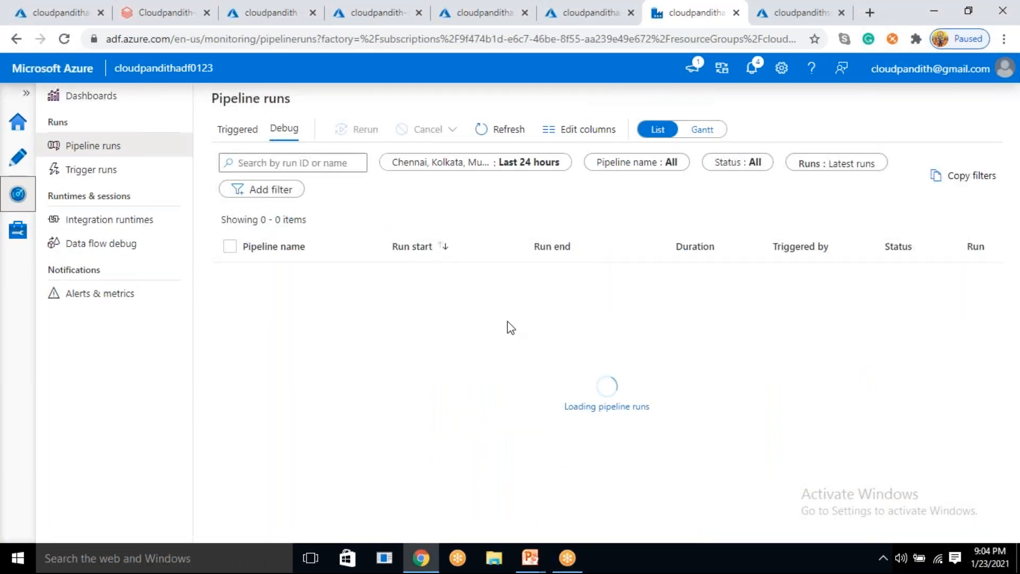
{"action": "left_click_drag", "start_coordinate": [778, 279], "coordinate": [858, 276]}
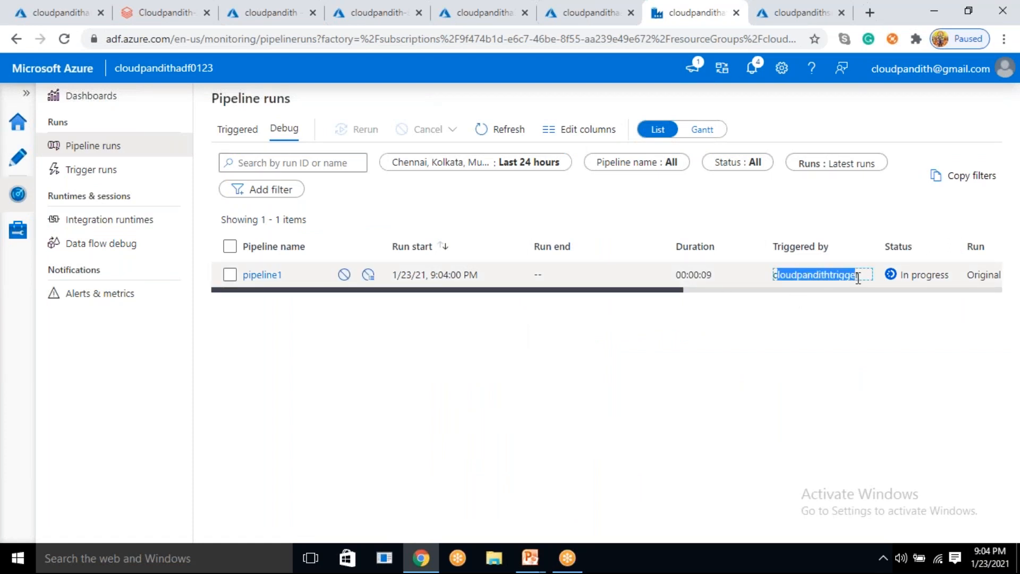
{"action": "left_click", "coordinate": [830, 352]}
{"action": "left_click_drag", "start_coordinate": [431, 275], "coordinate": [456, 274]}
{"action": "left_click", "coordinate": [399, 340]}
{"action": "left_click", "coordinate": [271, 279]}
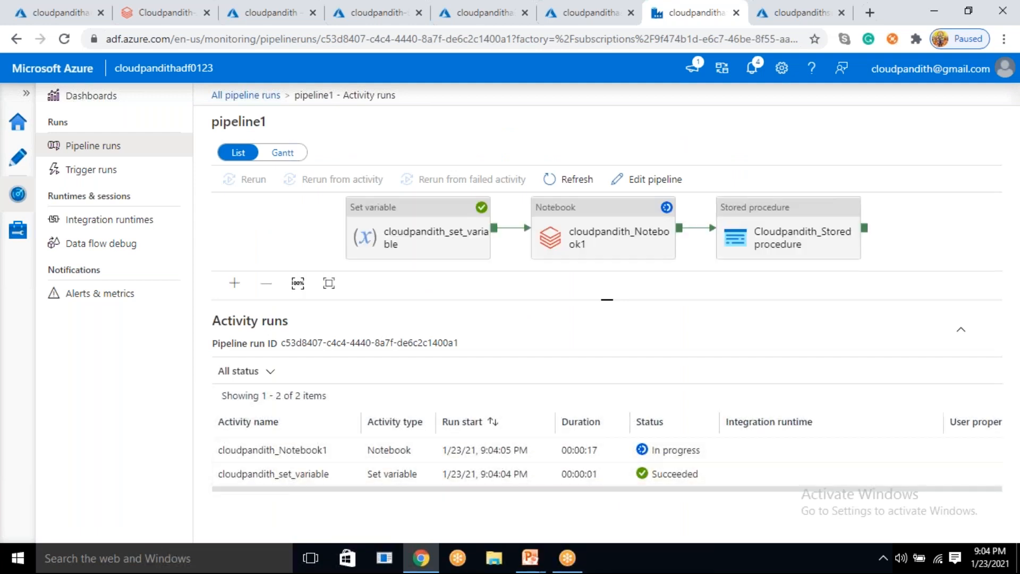
{"action": "left_click", "coordinate": [555, 184]}
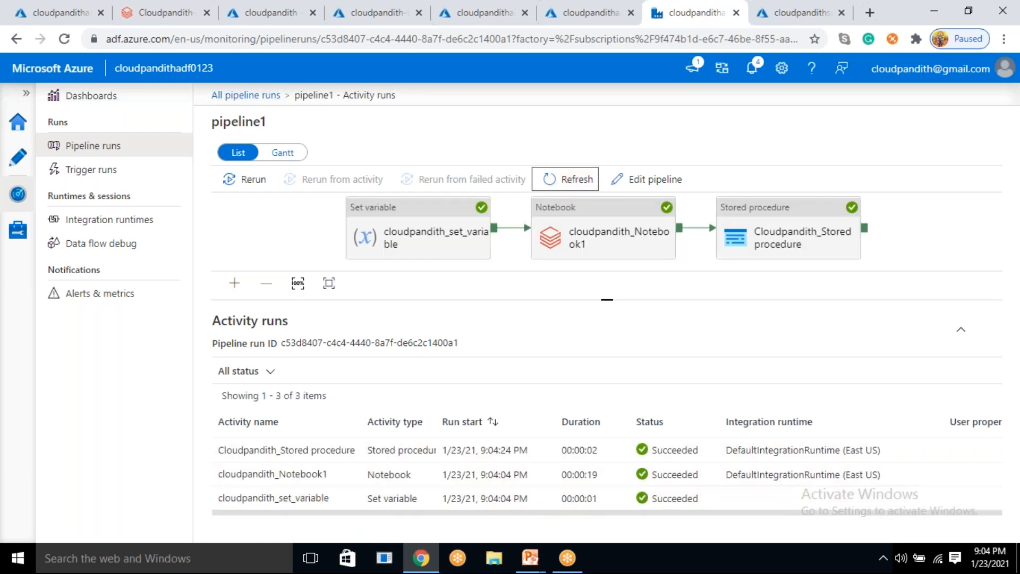
Refresh the cloudpandith container's processeddata/cust/2021/01 folder to check the triggered run's output, and return to the Data Factory run details.
{"action": "left_click", "coordinate": [255, 7]}
{"action": "left_click", "coordinate": [395, 177]}
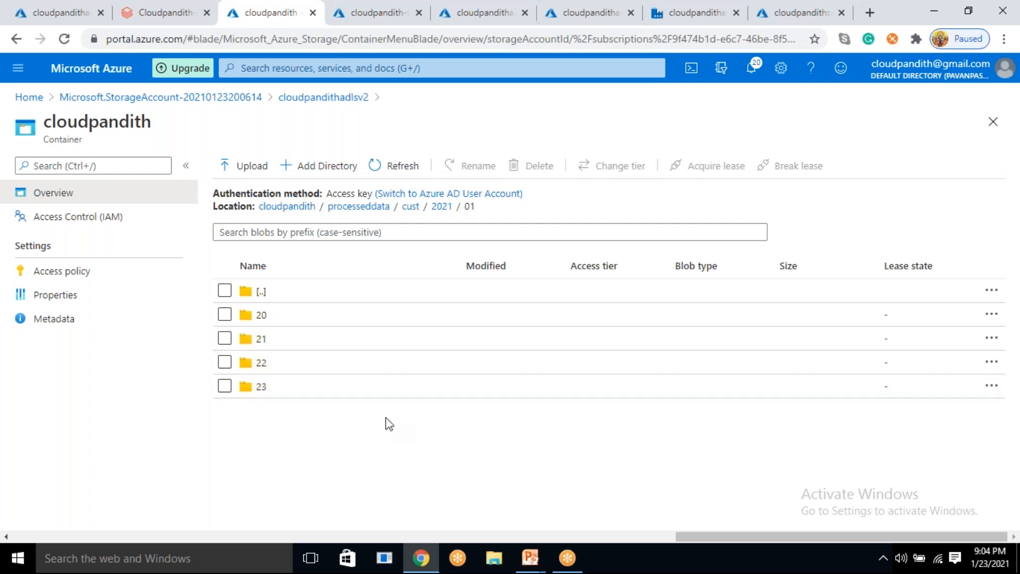
{"action": "left_click", "coordinate": [697, 11]}
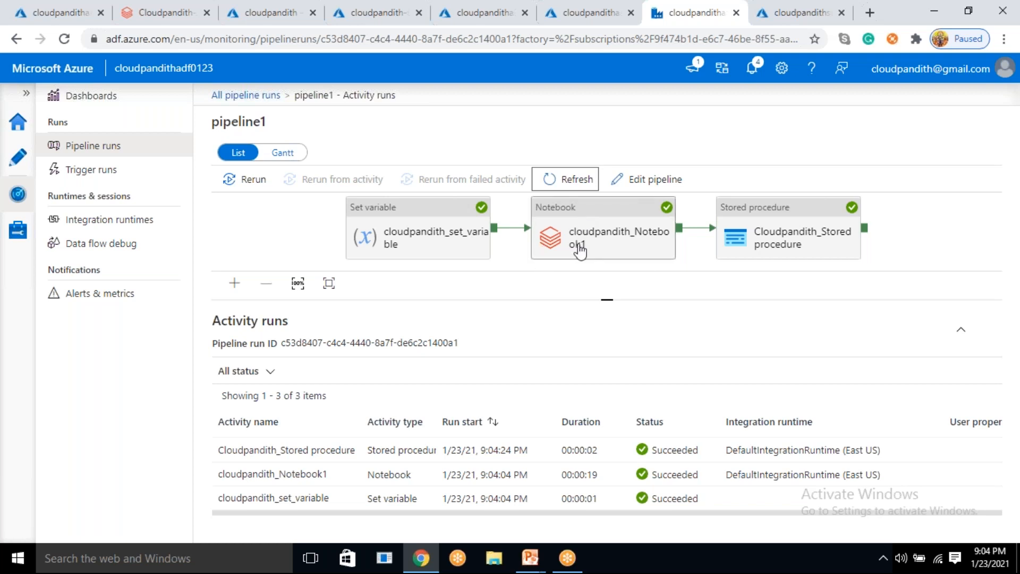
Switch to Databricks and examine the Cloudpandith-JOB parameter settings without changing them.
{"action": "left_click", "coordinate": [168, 7]}
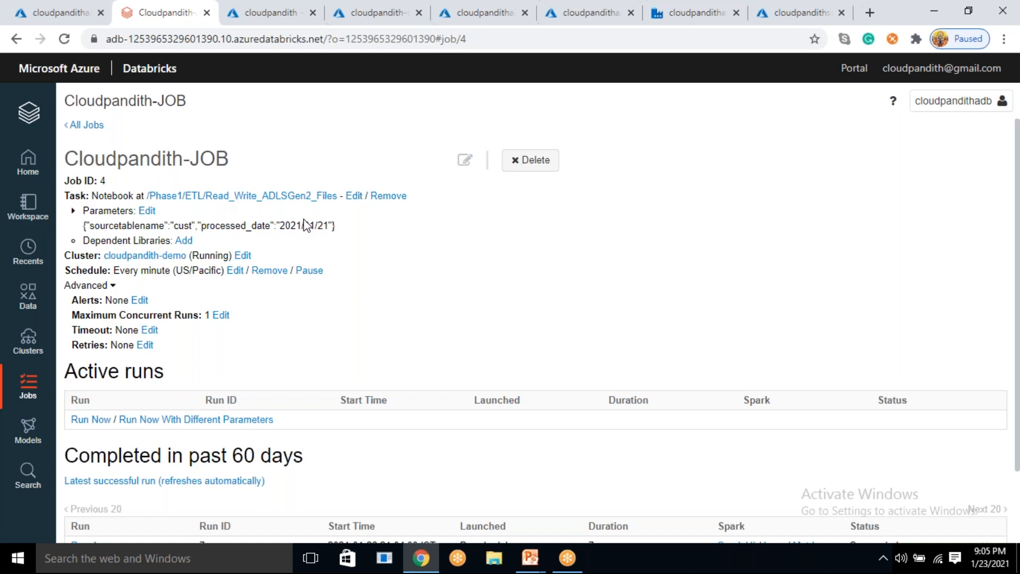
{"action": "left_click", "coordinate": [147, 211]}
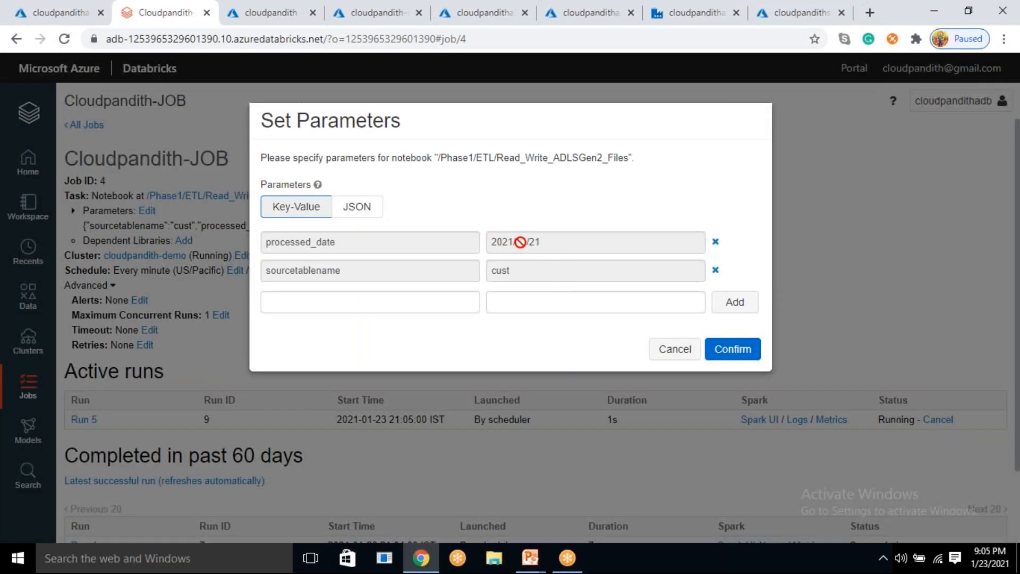
{"action": "left_click", "coordinate": [548, 308]}
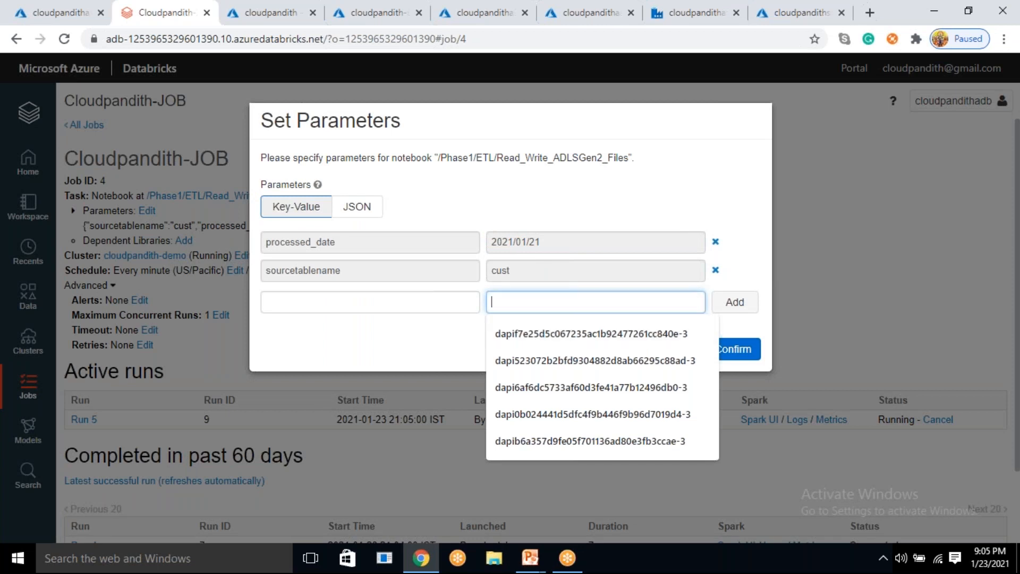
{"action": "left_click", "coordinate": [450, 324]}
{"action": "left_click", "coordinate": [524, 303]}
{"action": "left_click", "coordinate": [448, 342]}
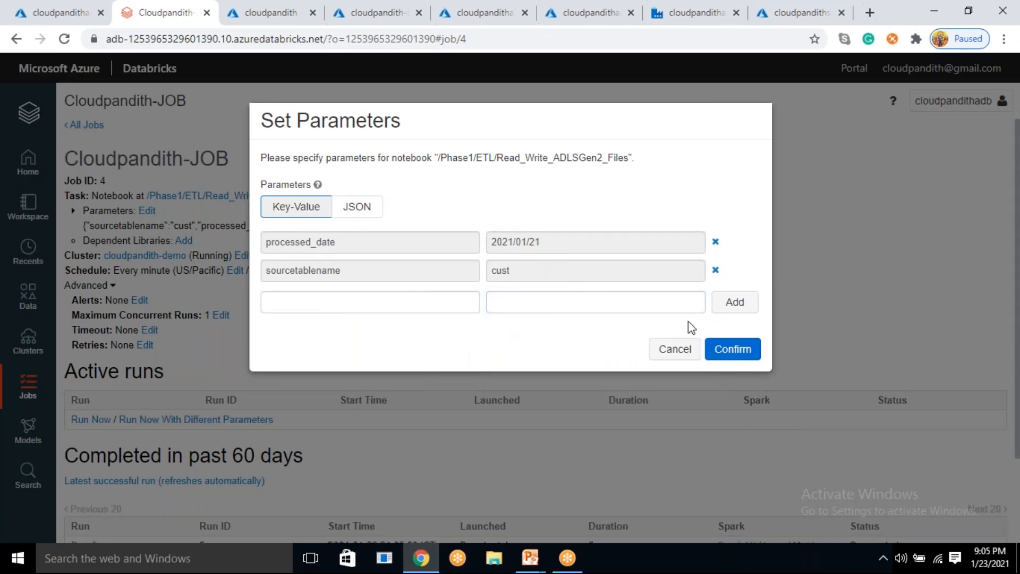
{"action": "left_click", "coordinate": [676, 350]}
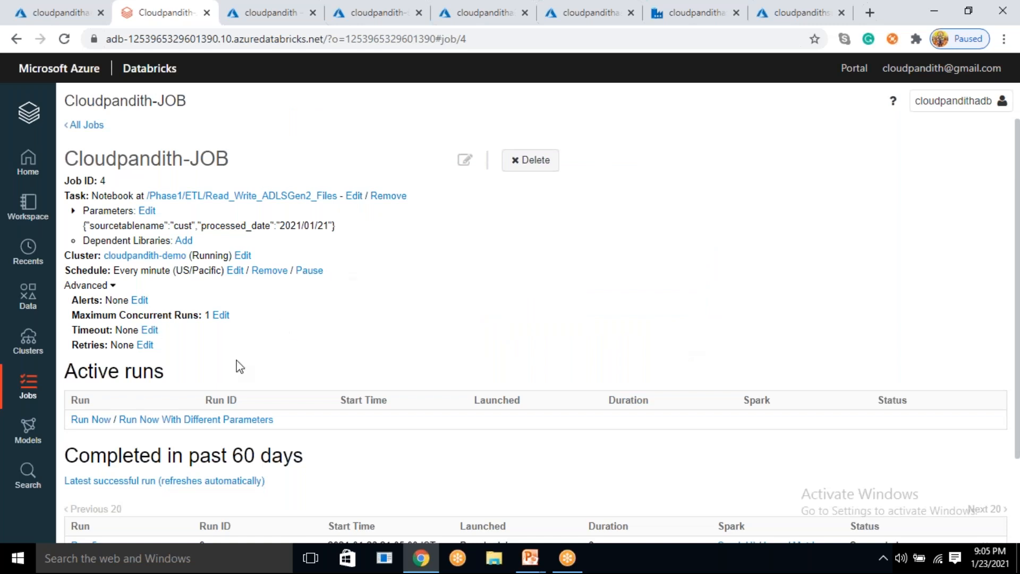